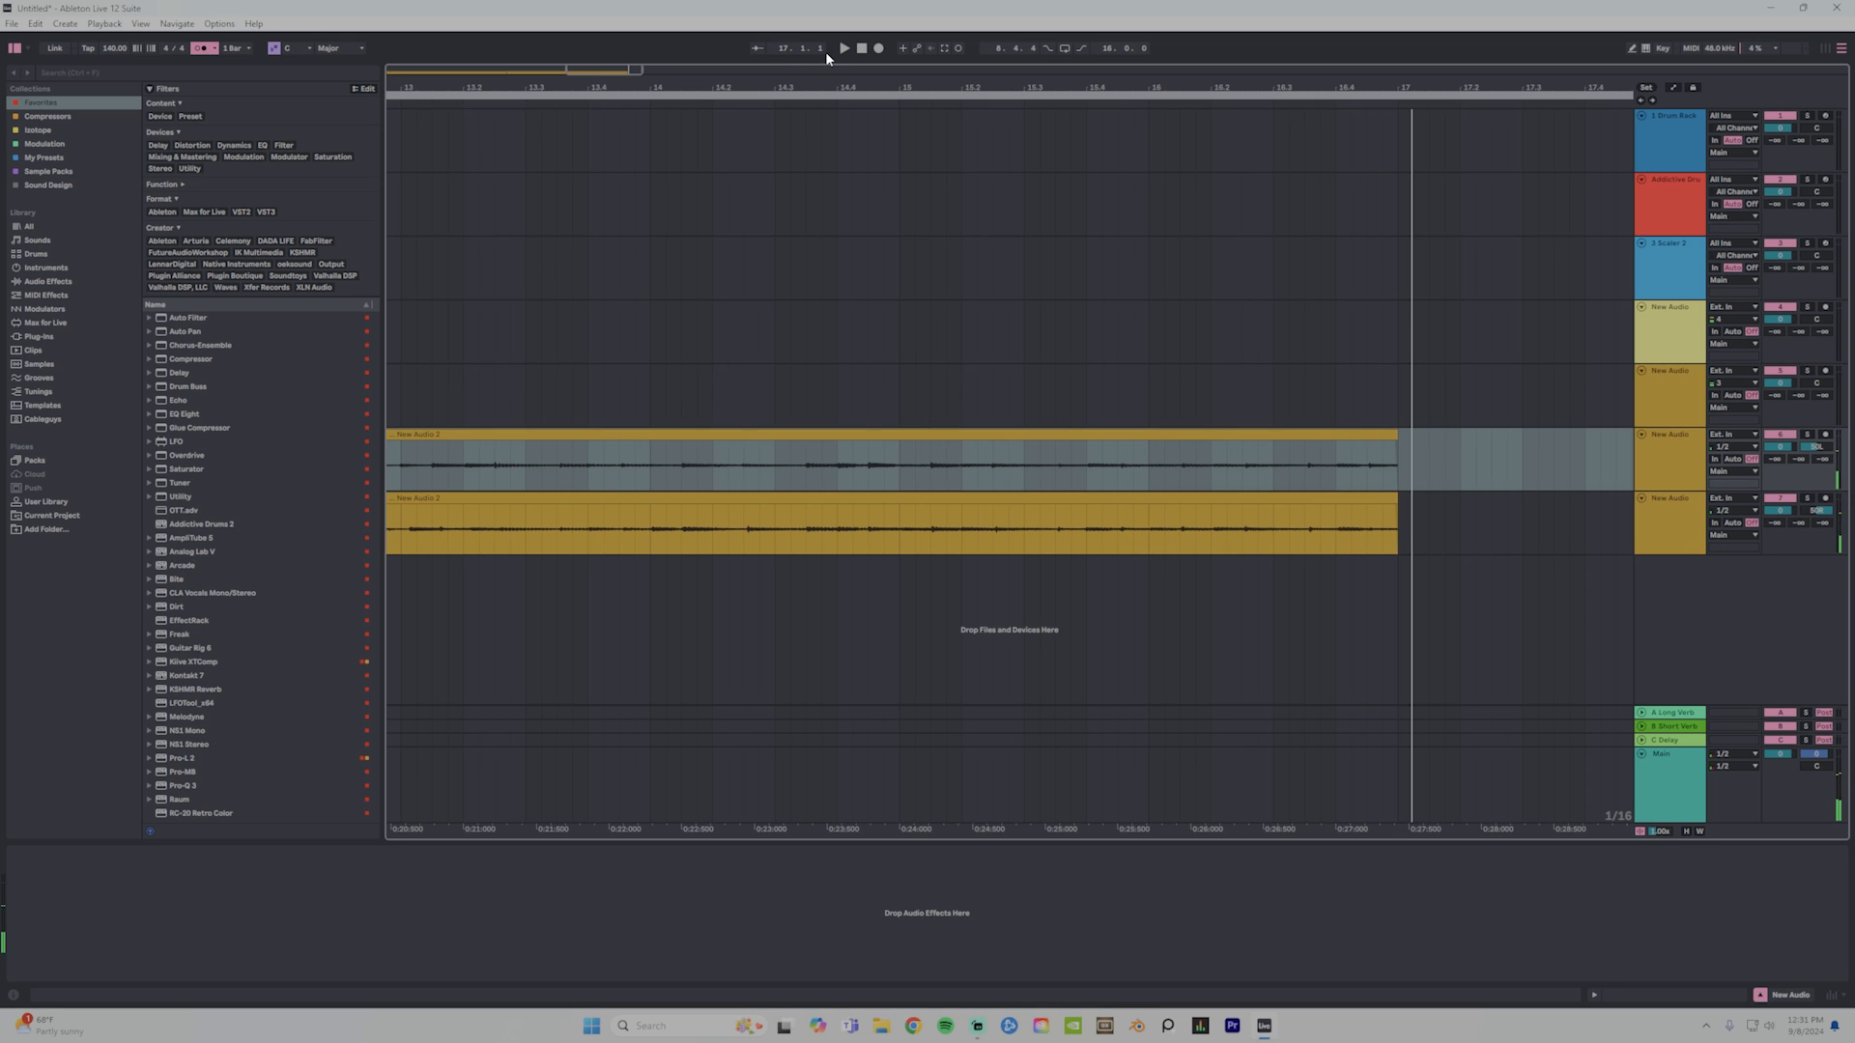
# Save the Live Set as "Country Beat" in the Beatstars folder.
pyautogui.hotkey('ctrl', 'shift', 's')
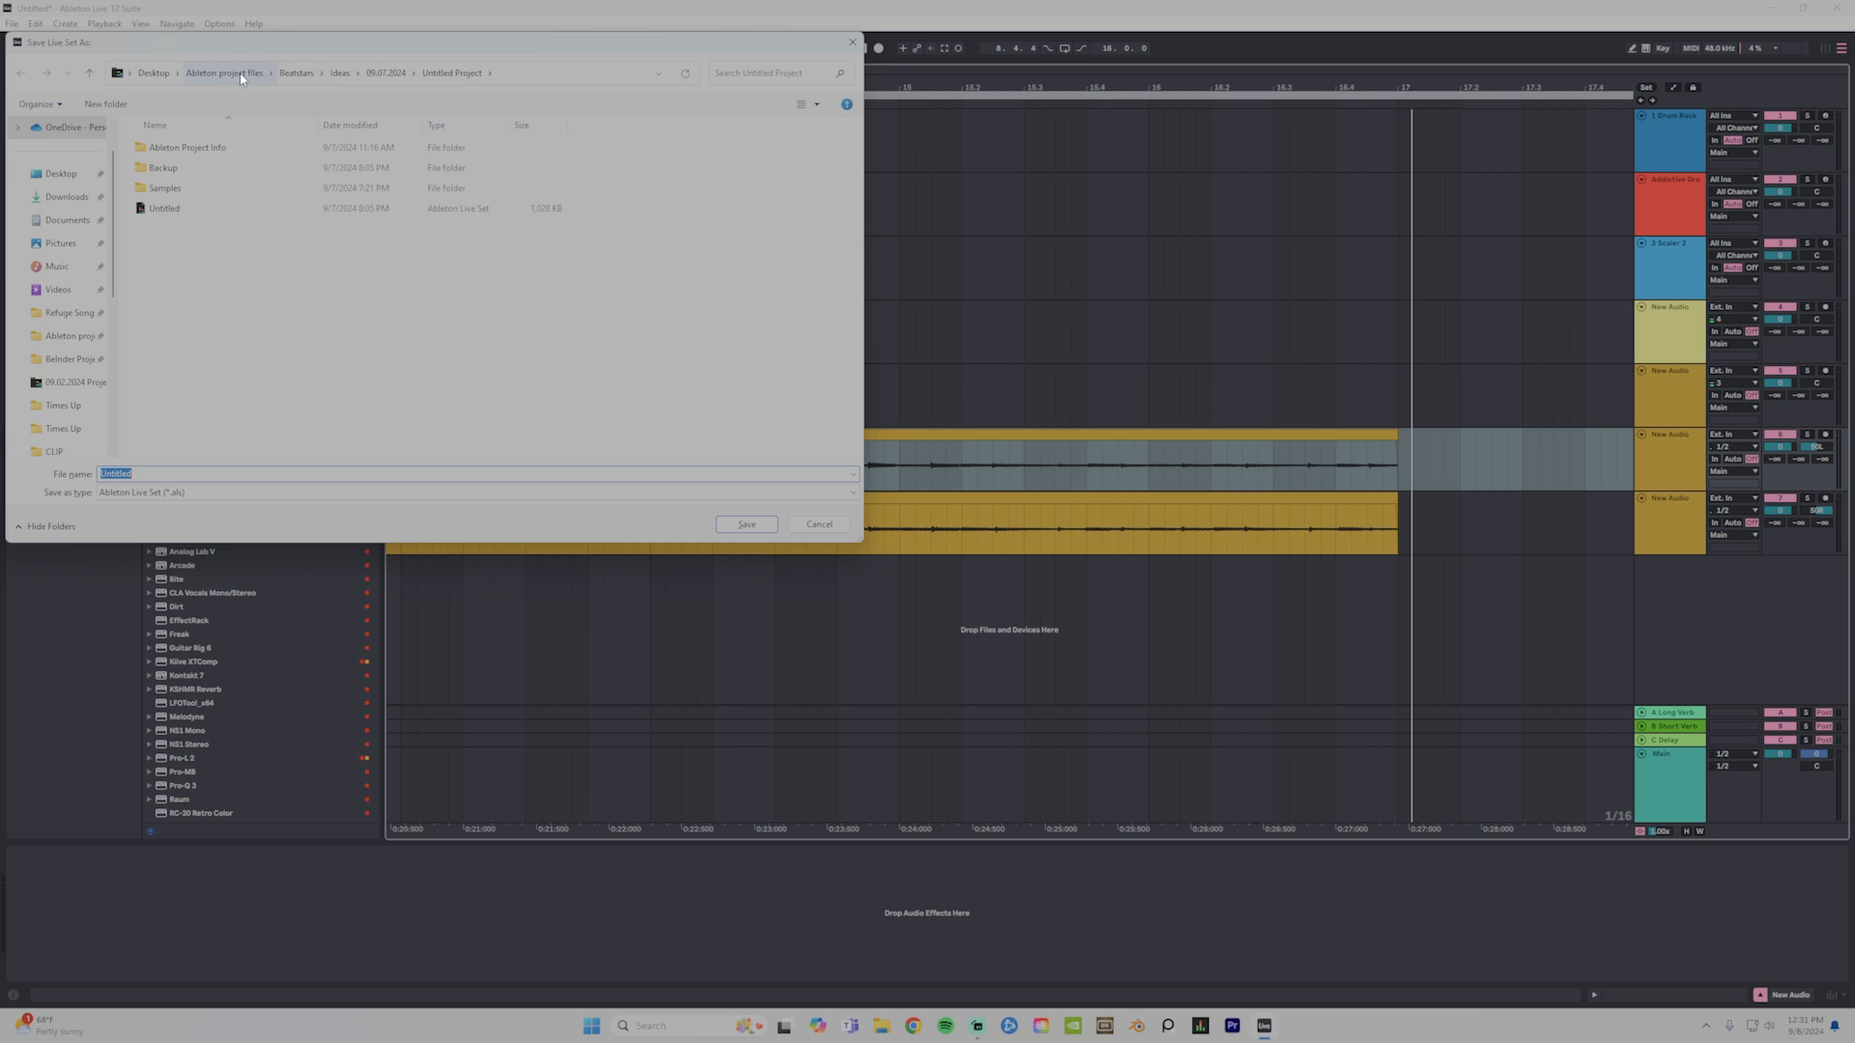
pyautogui.click(295, 74)
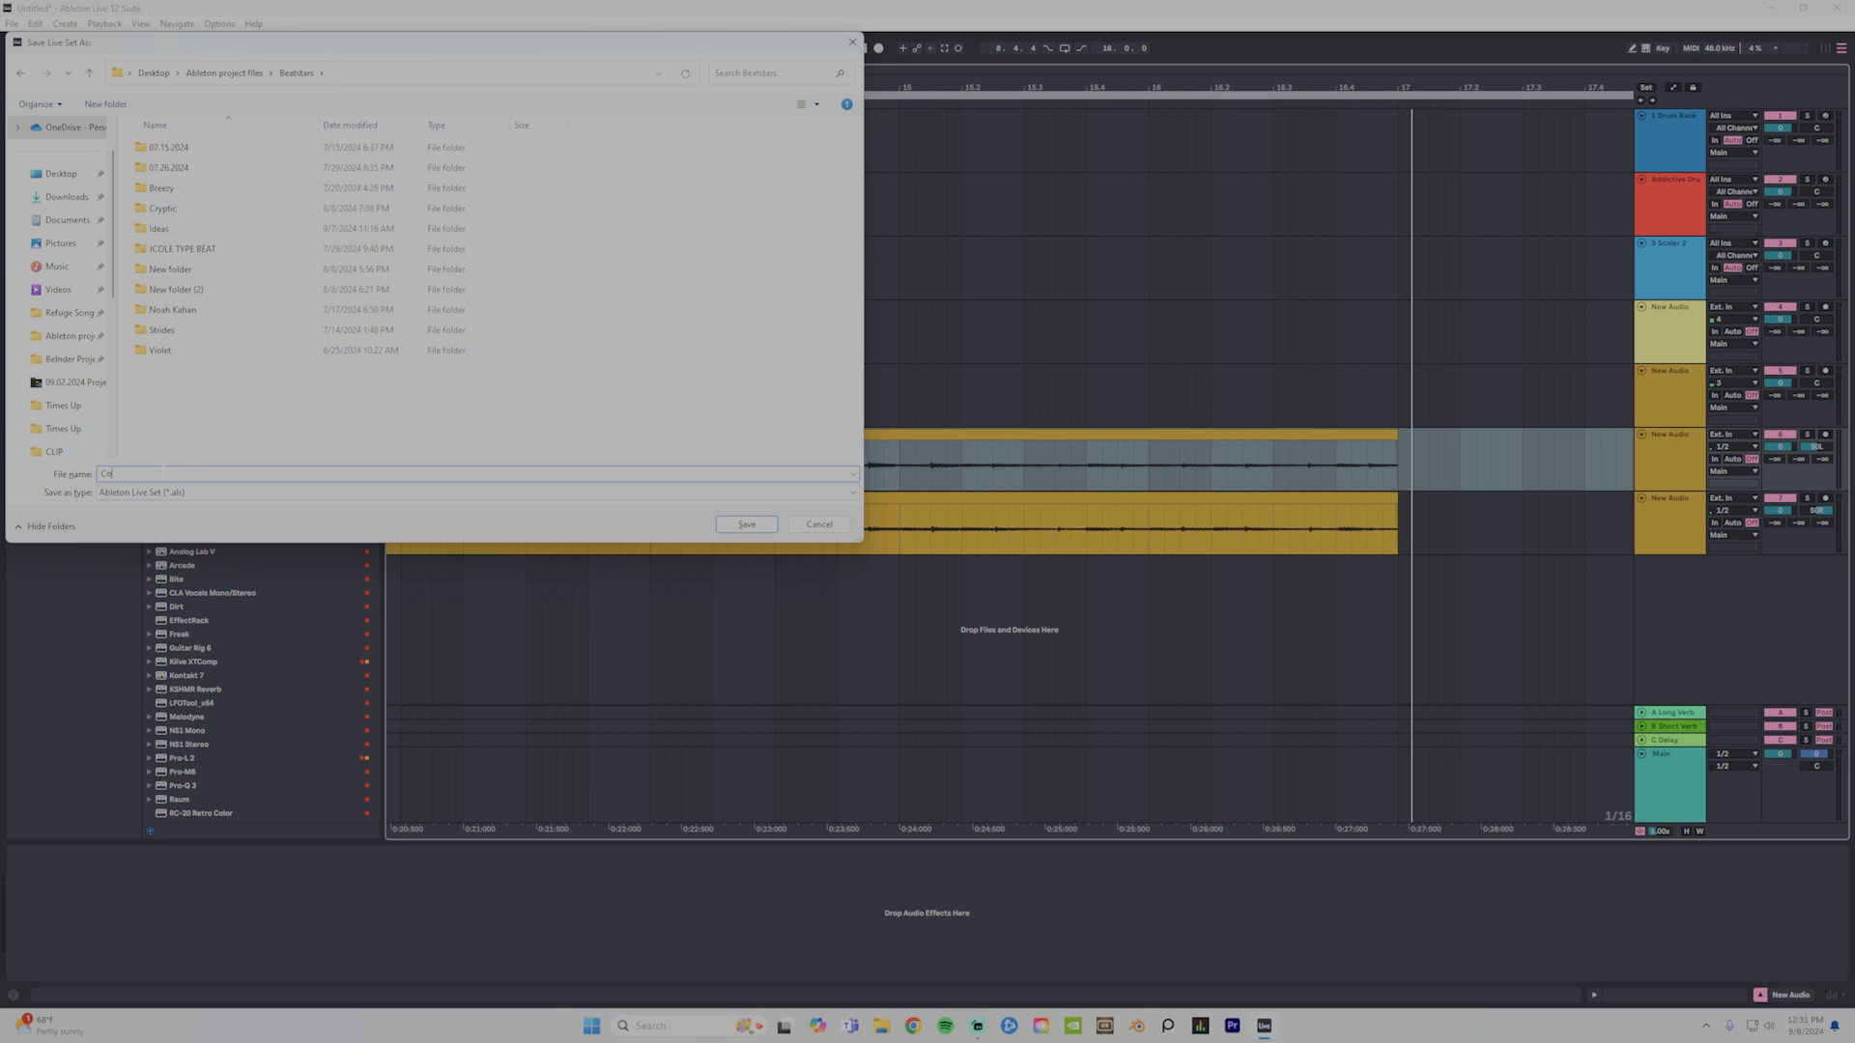
pyautogui.press('Return')
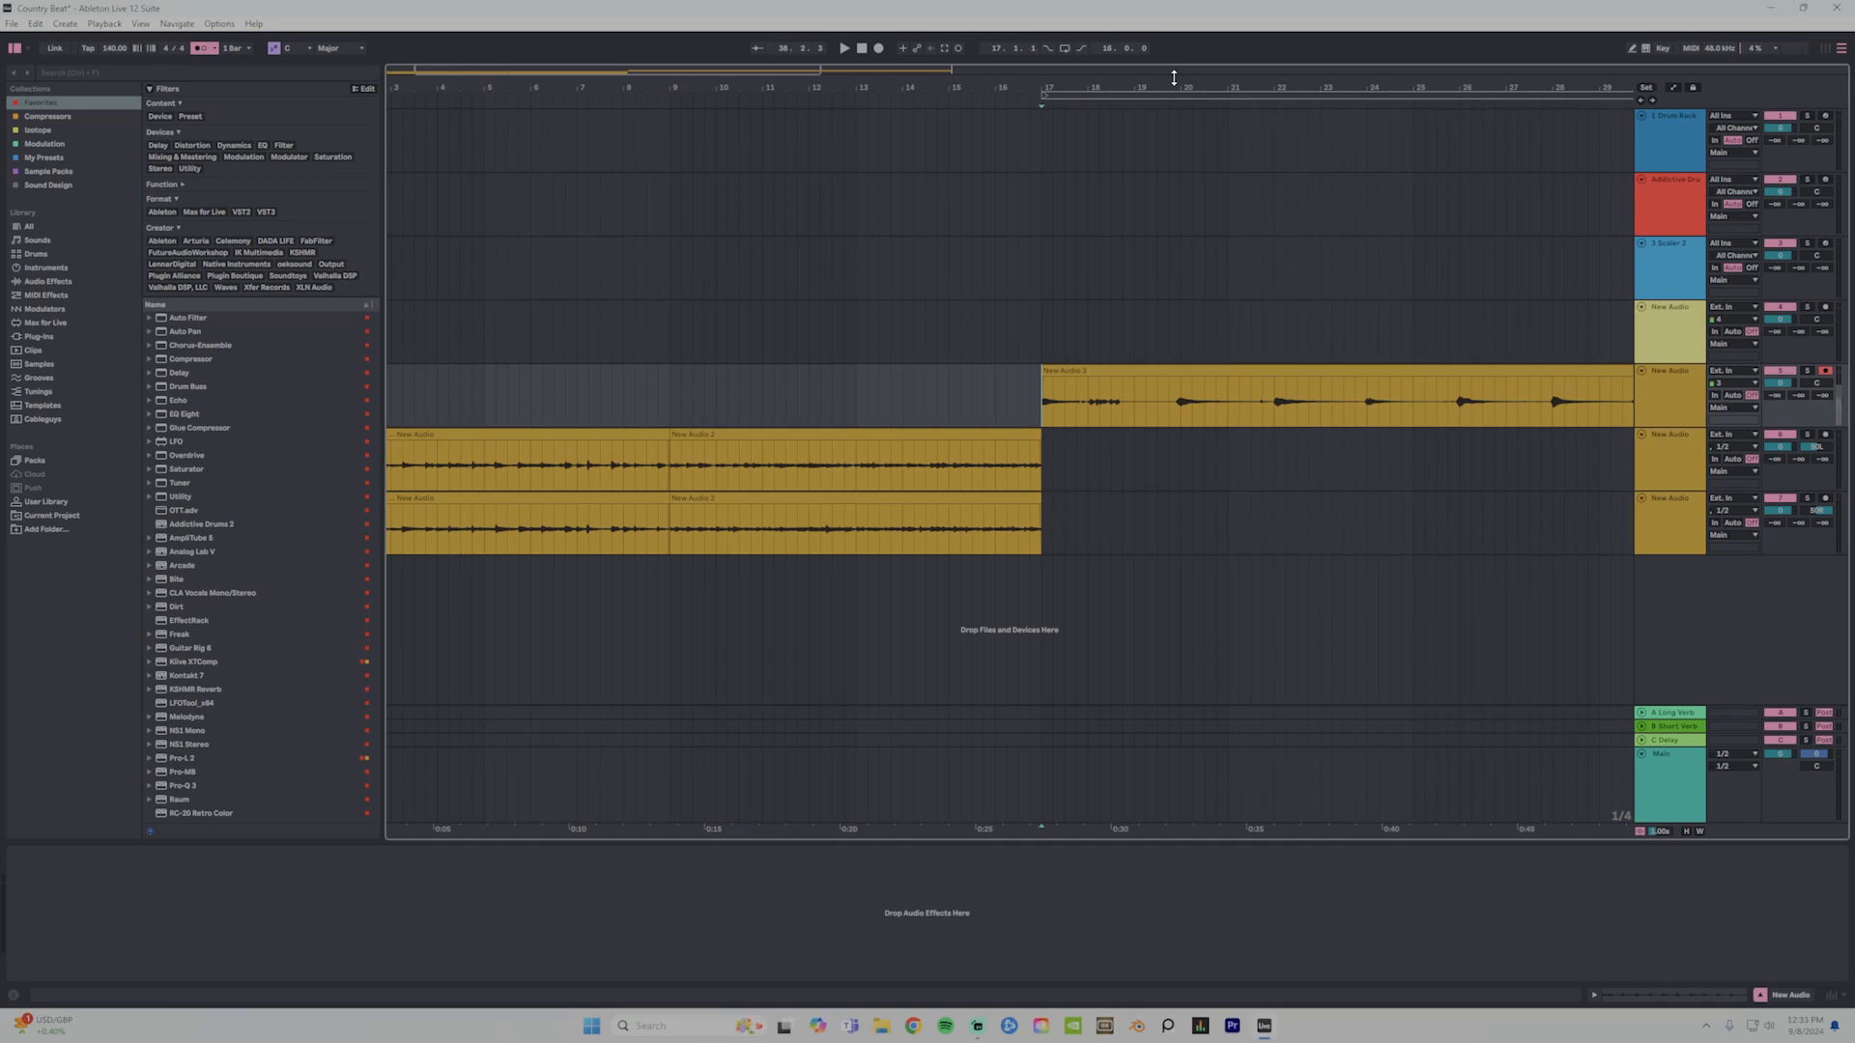
# Cut out the final note's section of the New Audio 3 recording, move it to 33.4.1, and split the recording at bar 28.
pyautogui.moveTo(1140, 88); pyautogui.dragTo(633, 88)
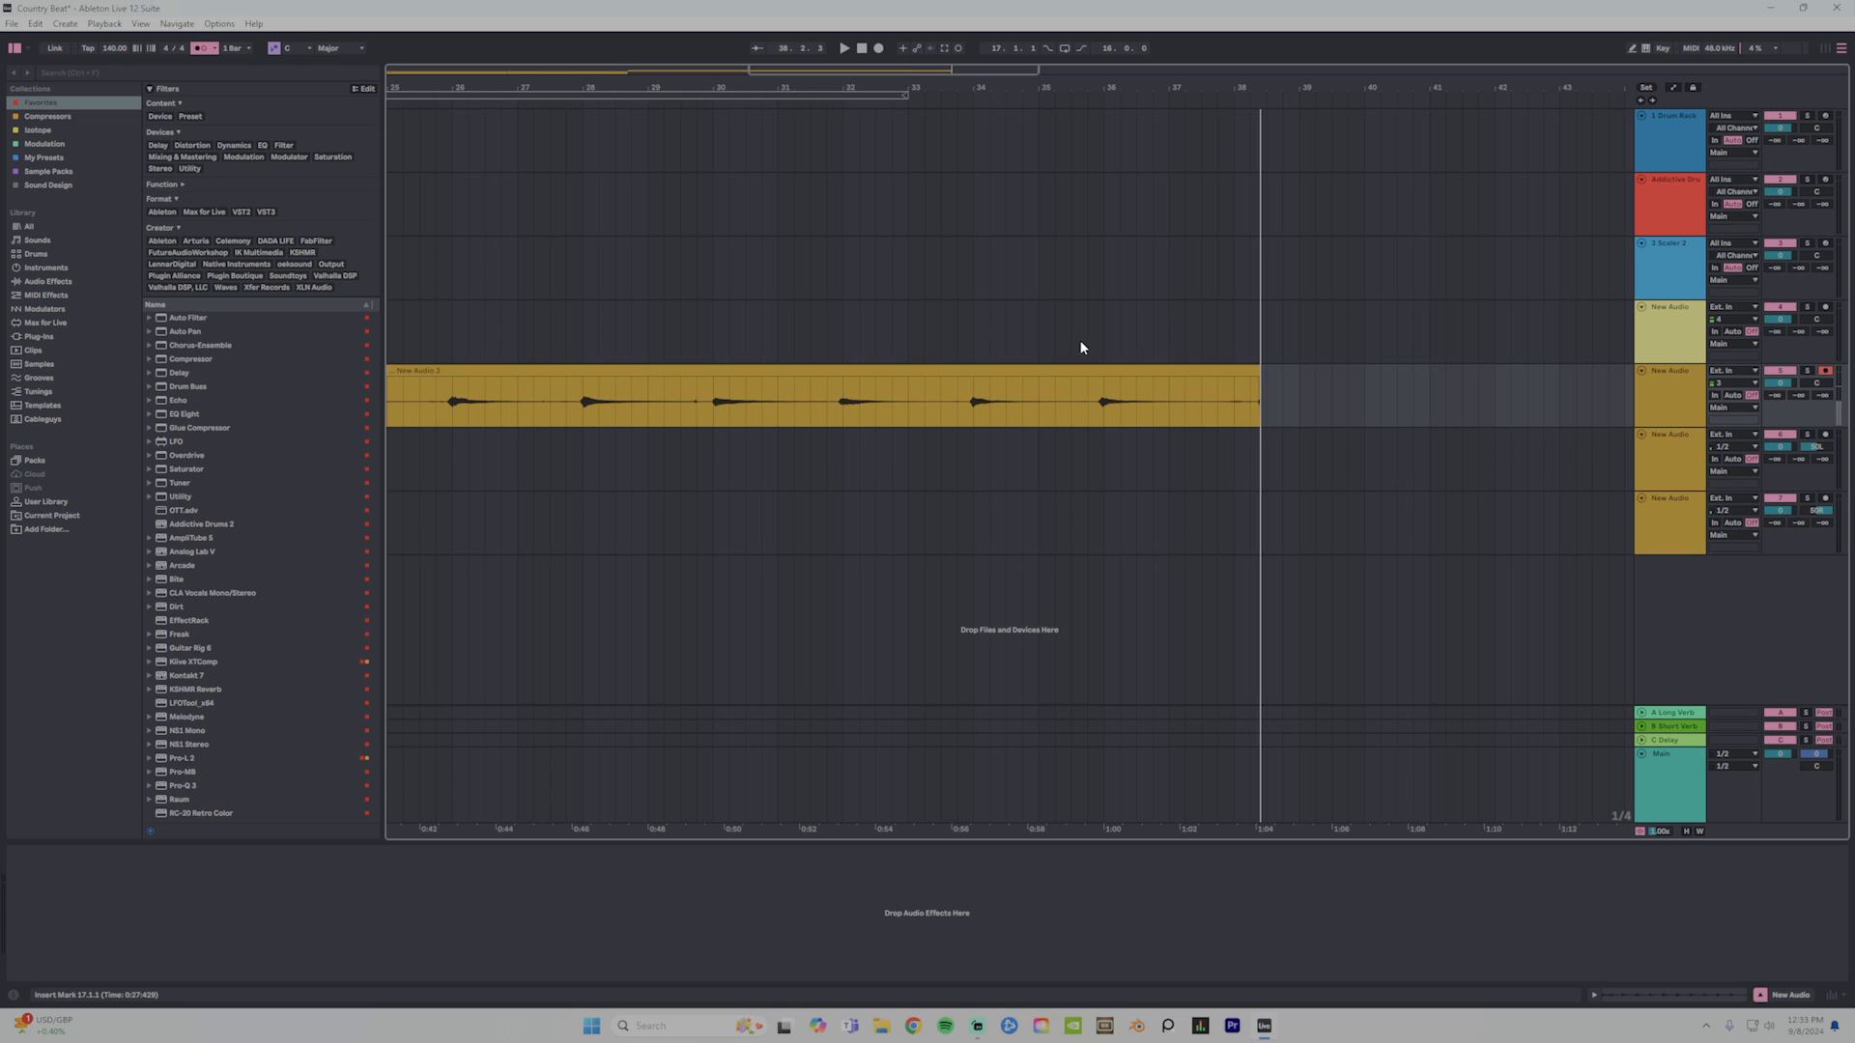
pyautogui.moveTo(1090, 396); pyautogui.dragTo(1015, 375)
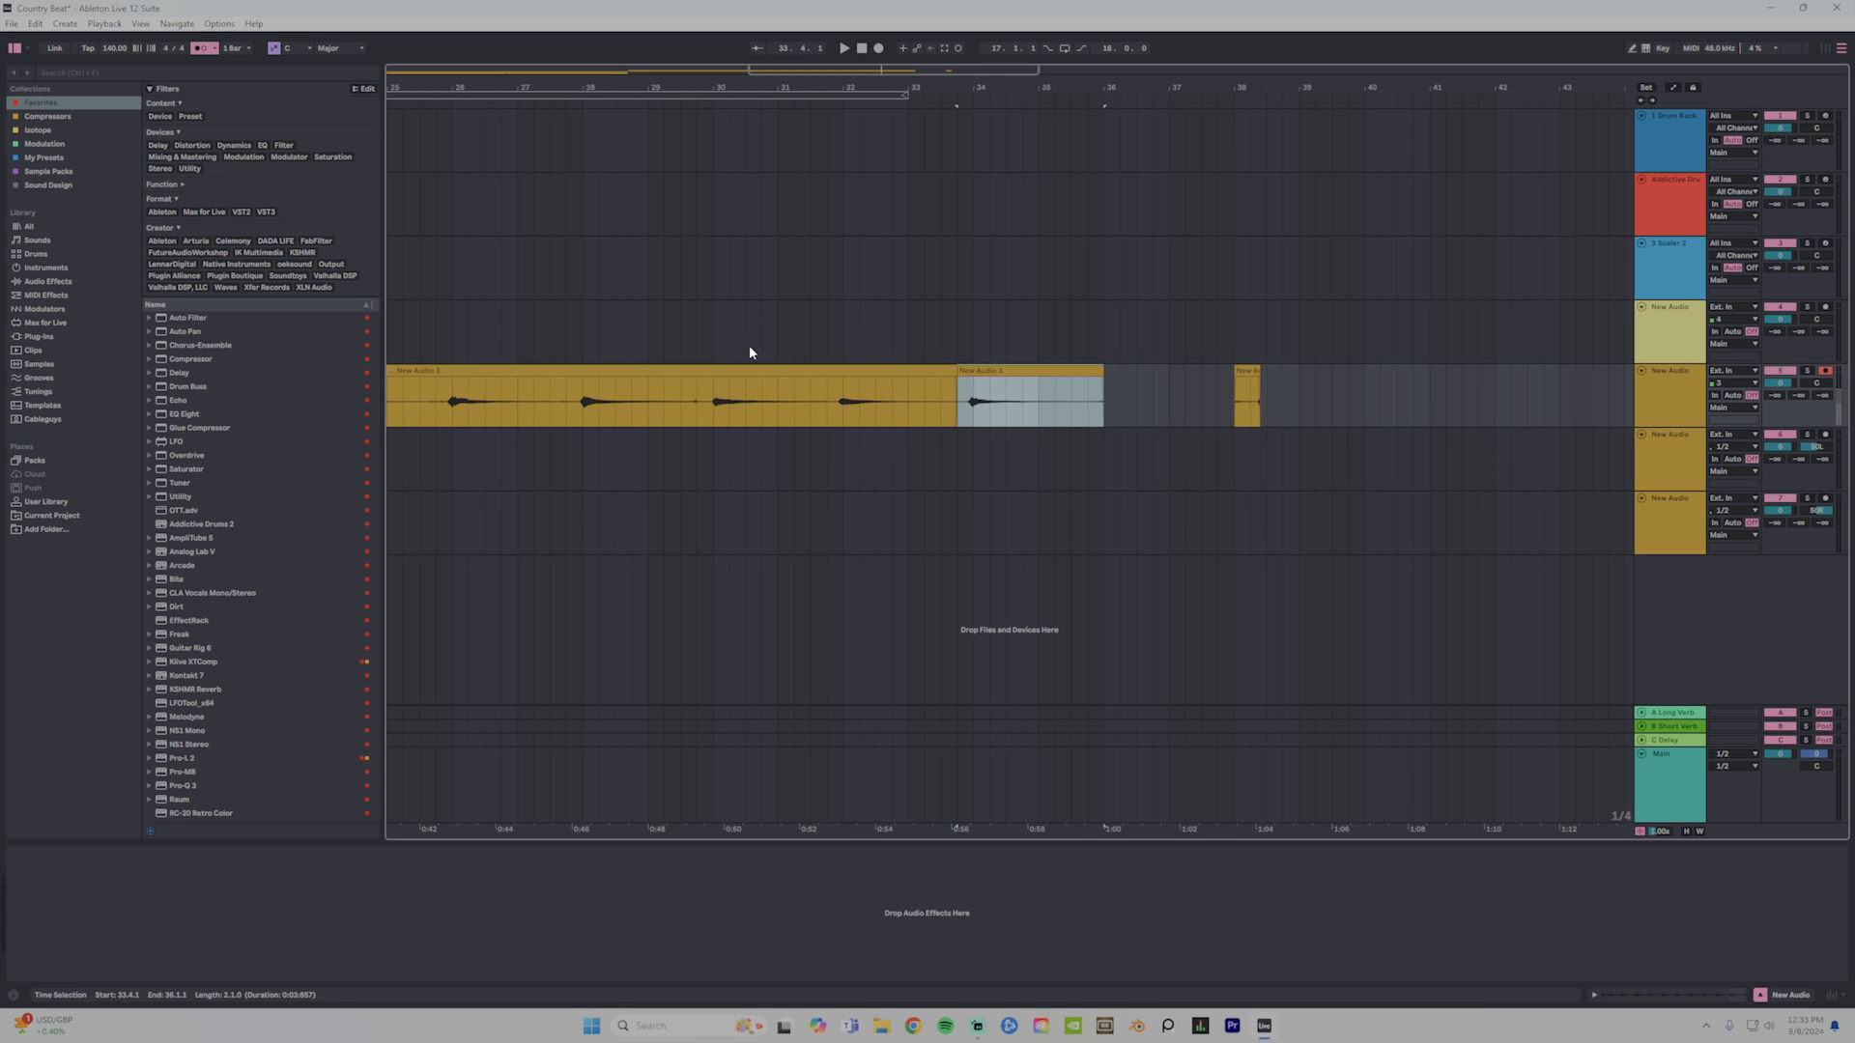
pyautogui.click(578, 406)
pyautogui.hotkey('ctrl', 'e')
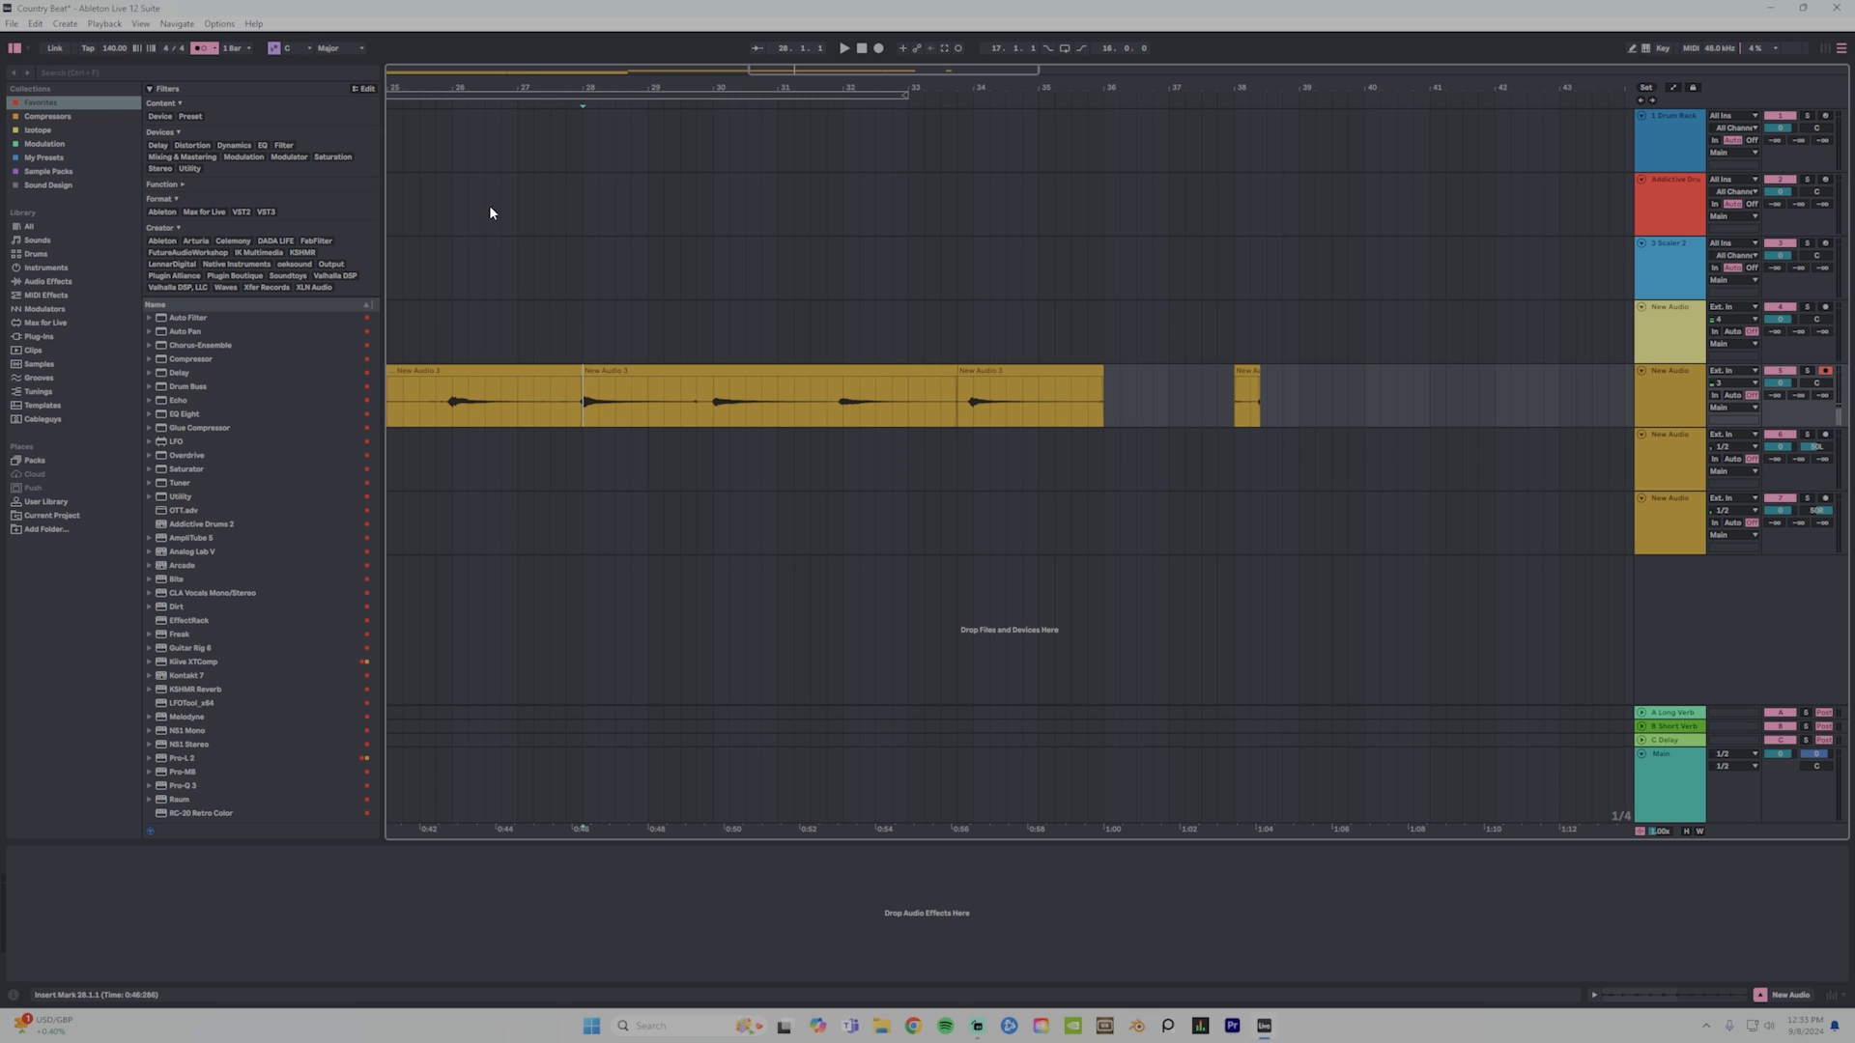
pyautogui.moveTo(584, 87); pyautogui.dragTo(939, 48)
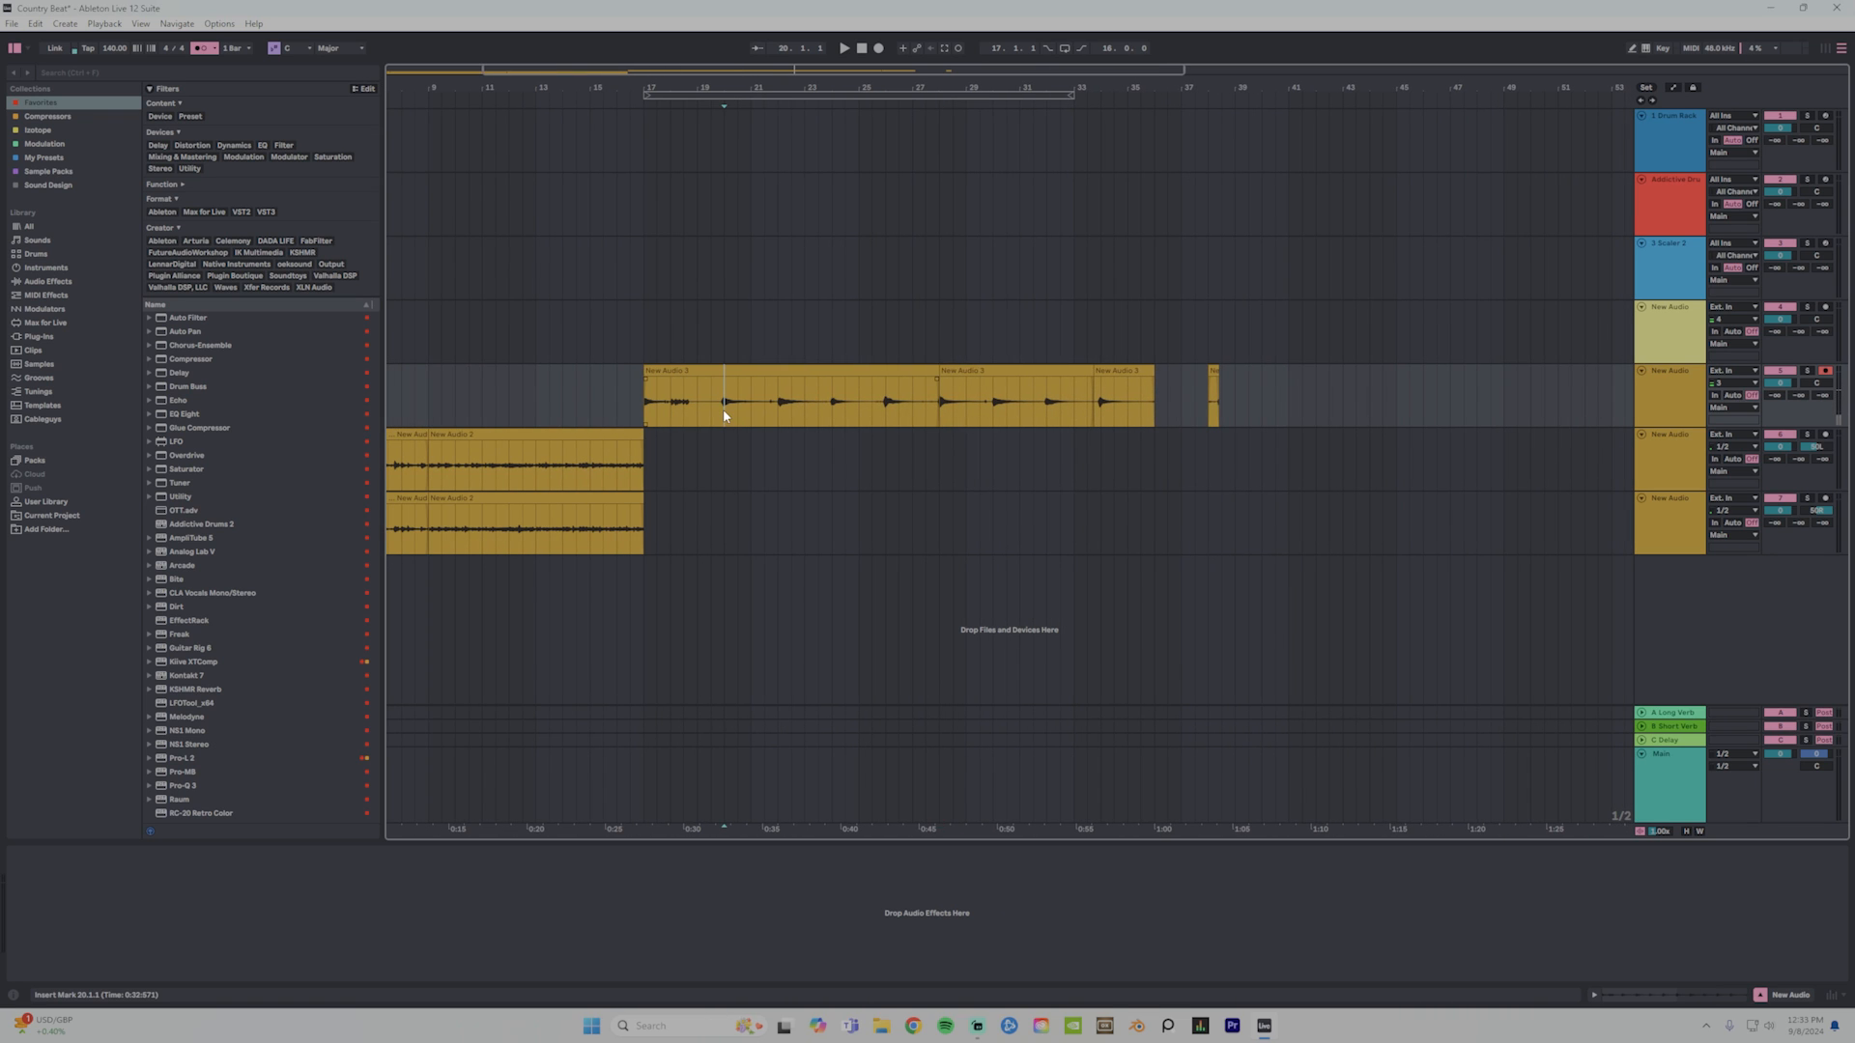
# Split the New Audio 3 recording at bar 20 and delete its opening section from bar 17 to bar 20.
pyautogui.hotkey('ctrl', 'e')
pyautogui.click(700, 375)
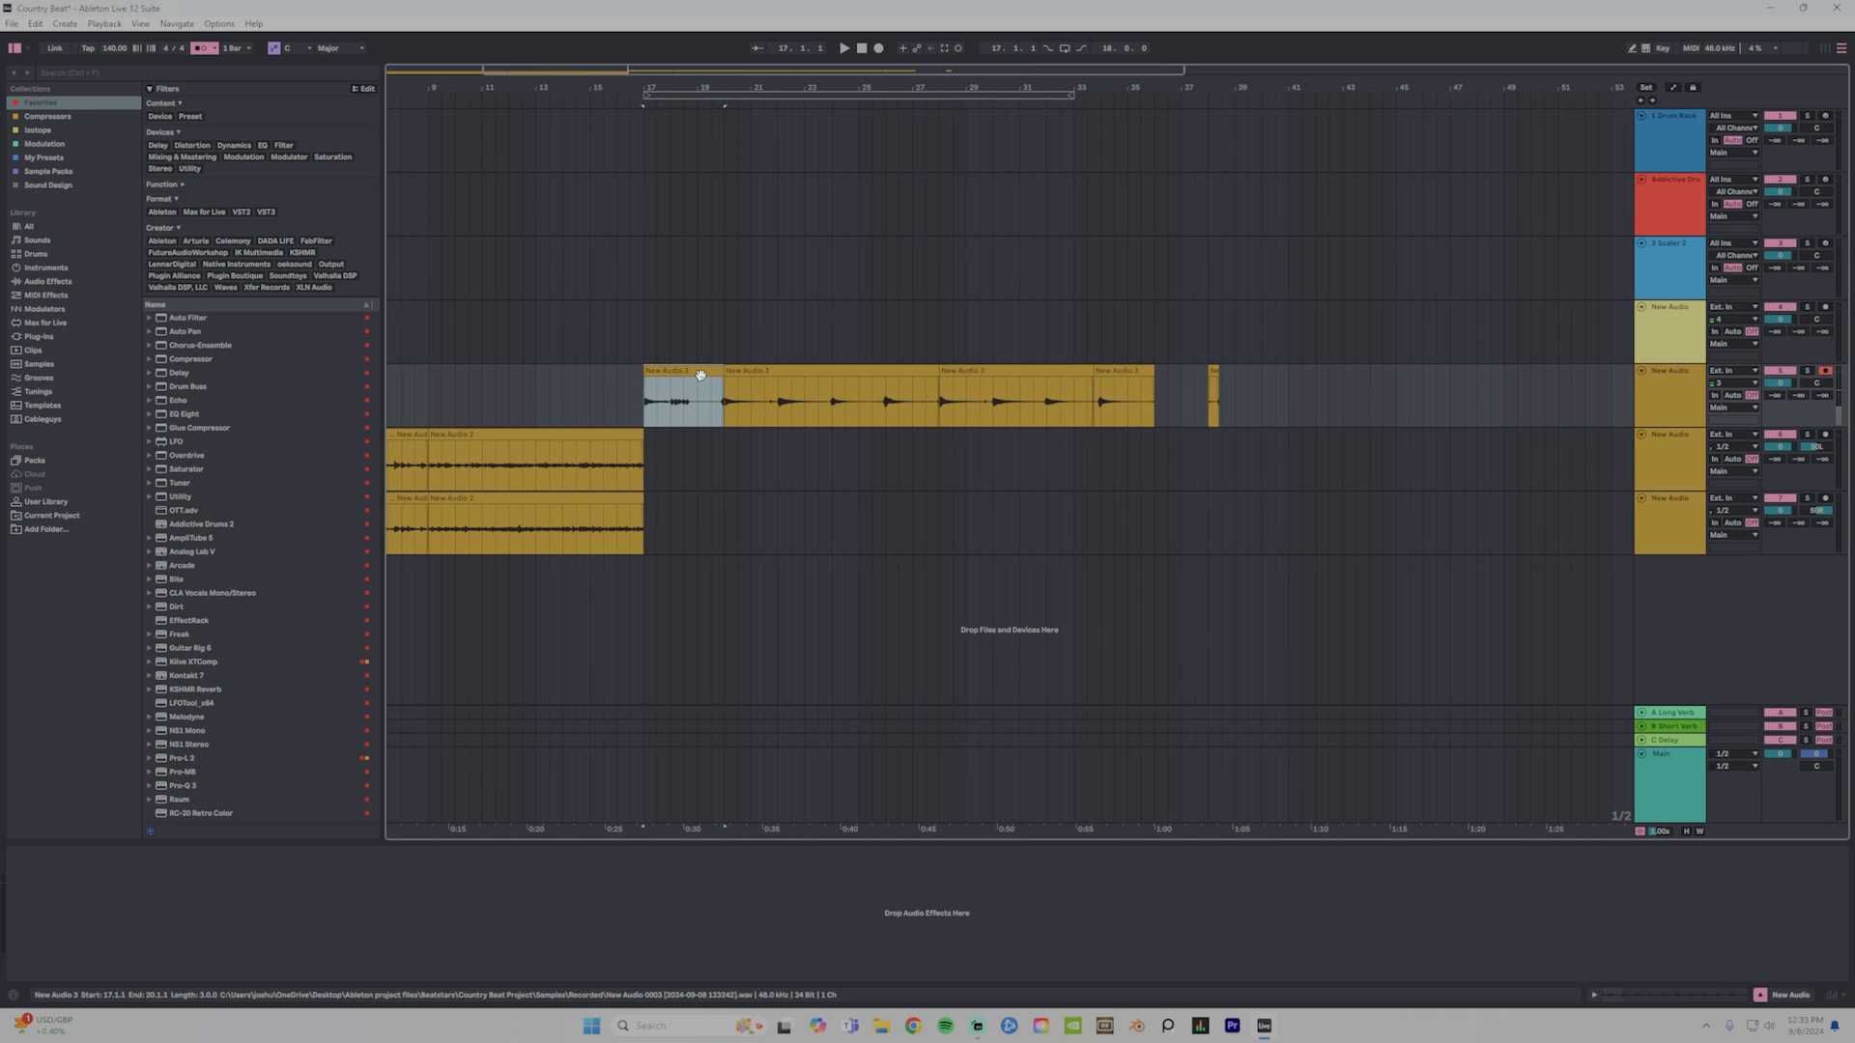
pyautogui.press('Delete')
# Move the eight-bar New Audio 3 clip that starts at bar 20 down one audio track to bar 17.
pyautogui.click(740, 372)
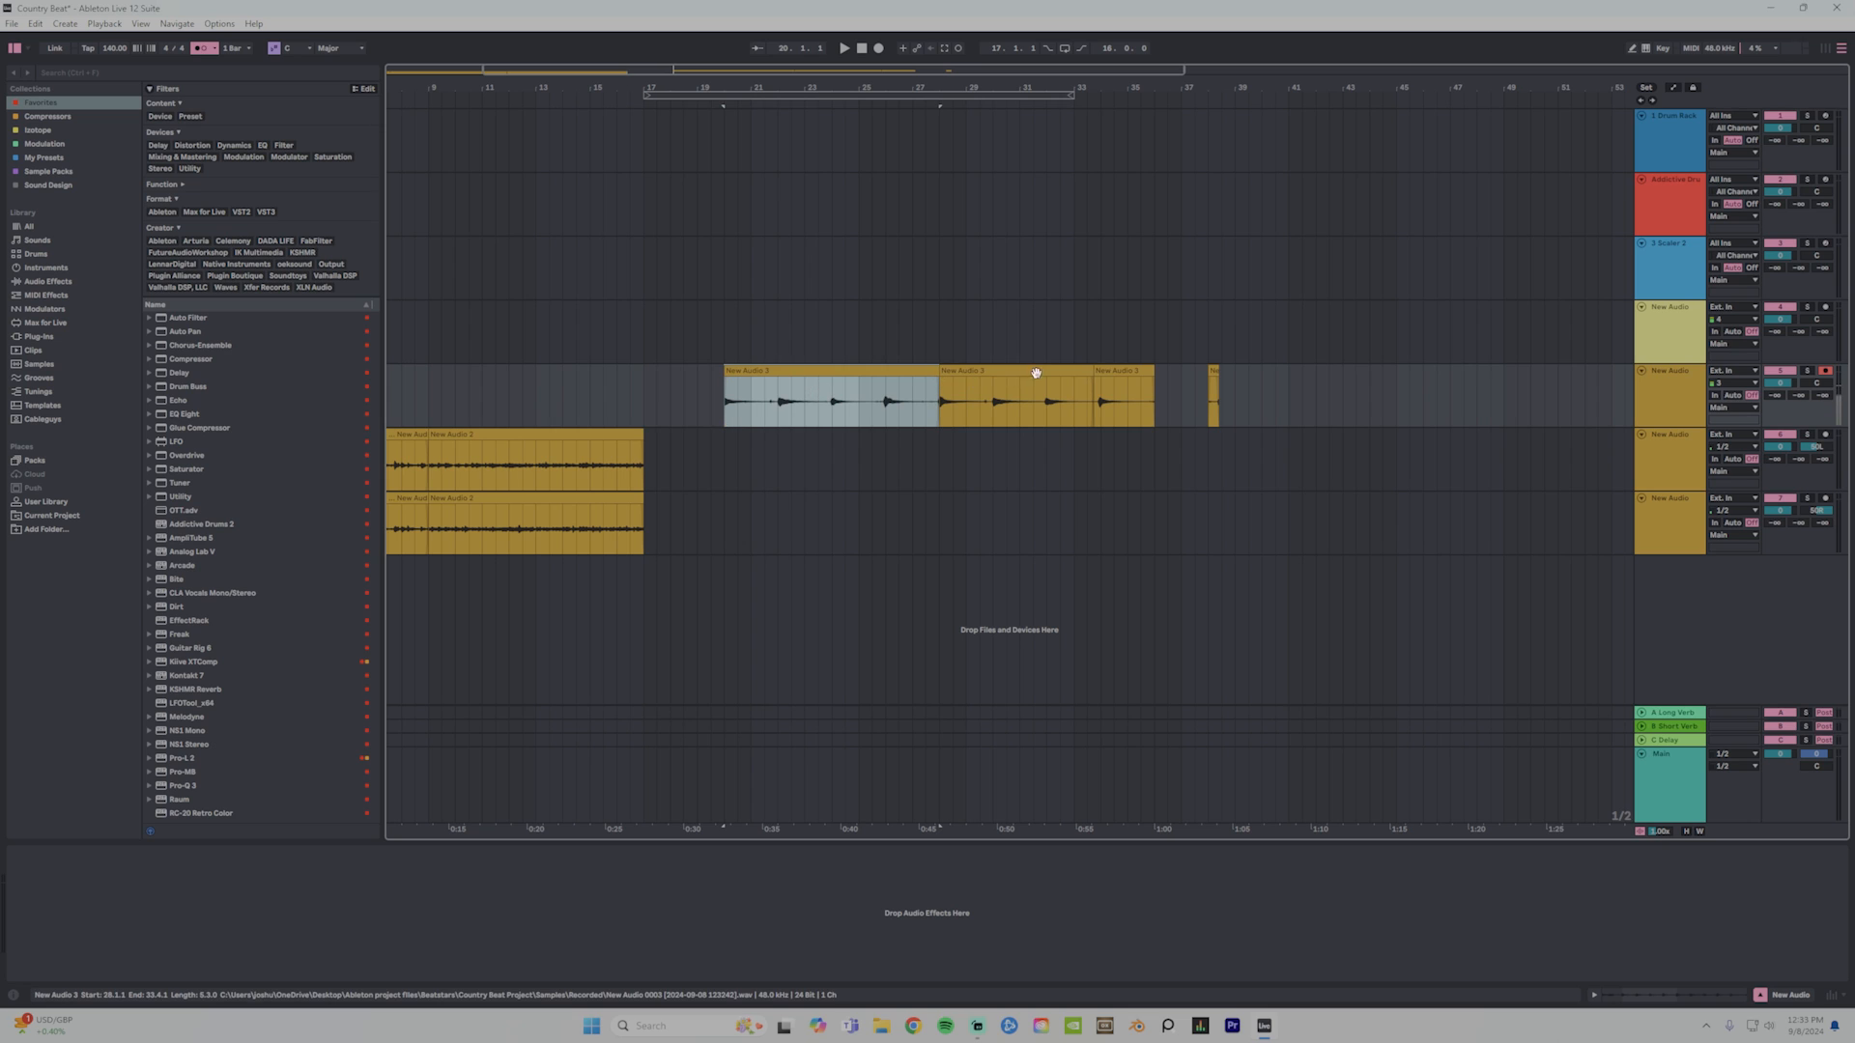
pyautogui.keyDown('shift'); pyautogui.click(1108, 373); pyautogui.keyUp('shift')
pyautogui.click(848, 374)
pyautogui.moveTo(848, 374); pyautogui.dragTo(773, 456)
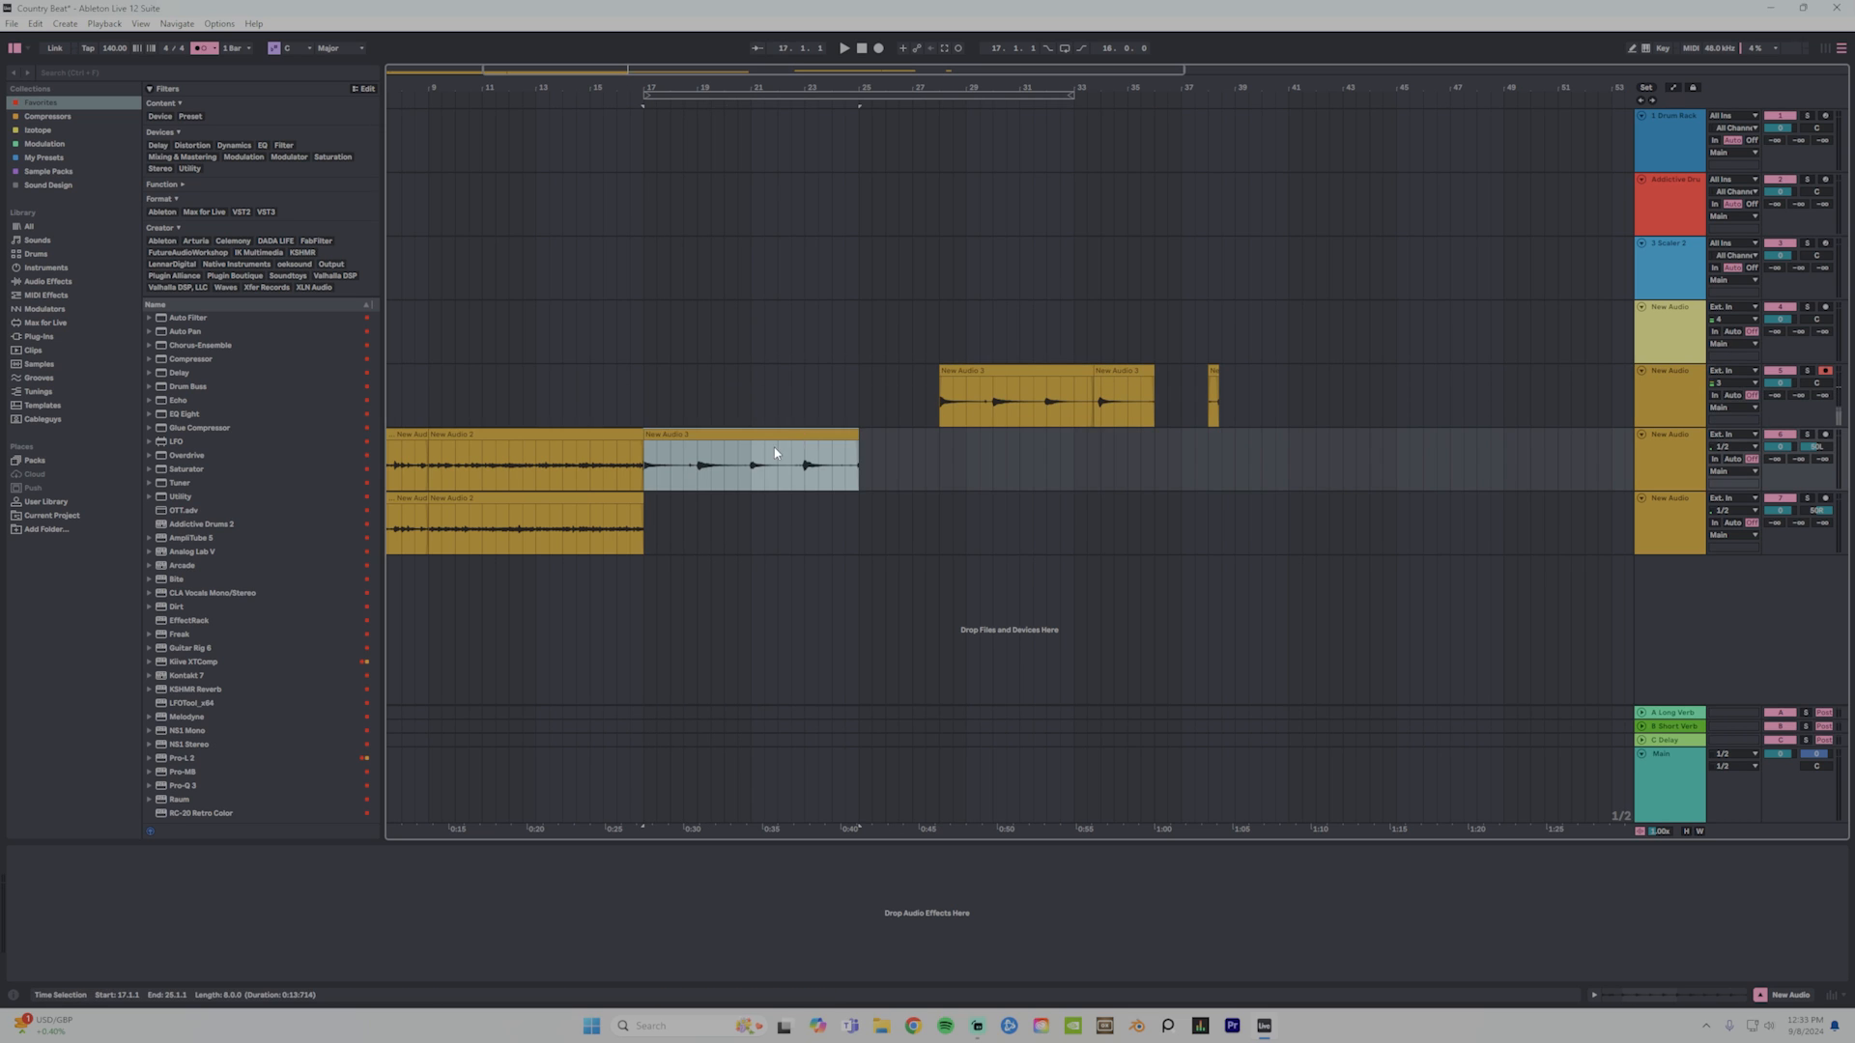
# Move the next two New Audio 3 clips together onto the lowest audio track, starting at bar 17.
pyautogui.click(1056, 374)
pyautogui.keyDown('shift'); pyautogui.click(1110, 374); pyautogui.keyUp('shift')
pyautogui.moveTo(1038, 374); pyautogui.dragTo(745, 527)
# Crossfade the clip joins at bar 17 on the two lowest audio tracks.
pyautogui.moveTo(638, 80); pyautogui.dragTo(950, 459)
pyautogui.click(918, 448)
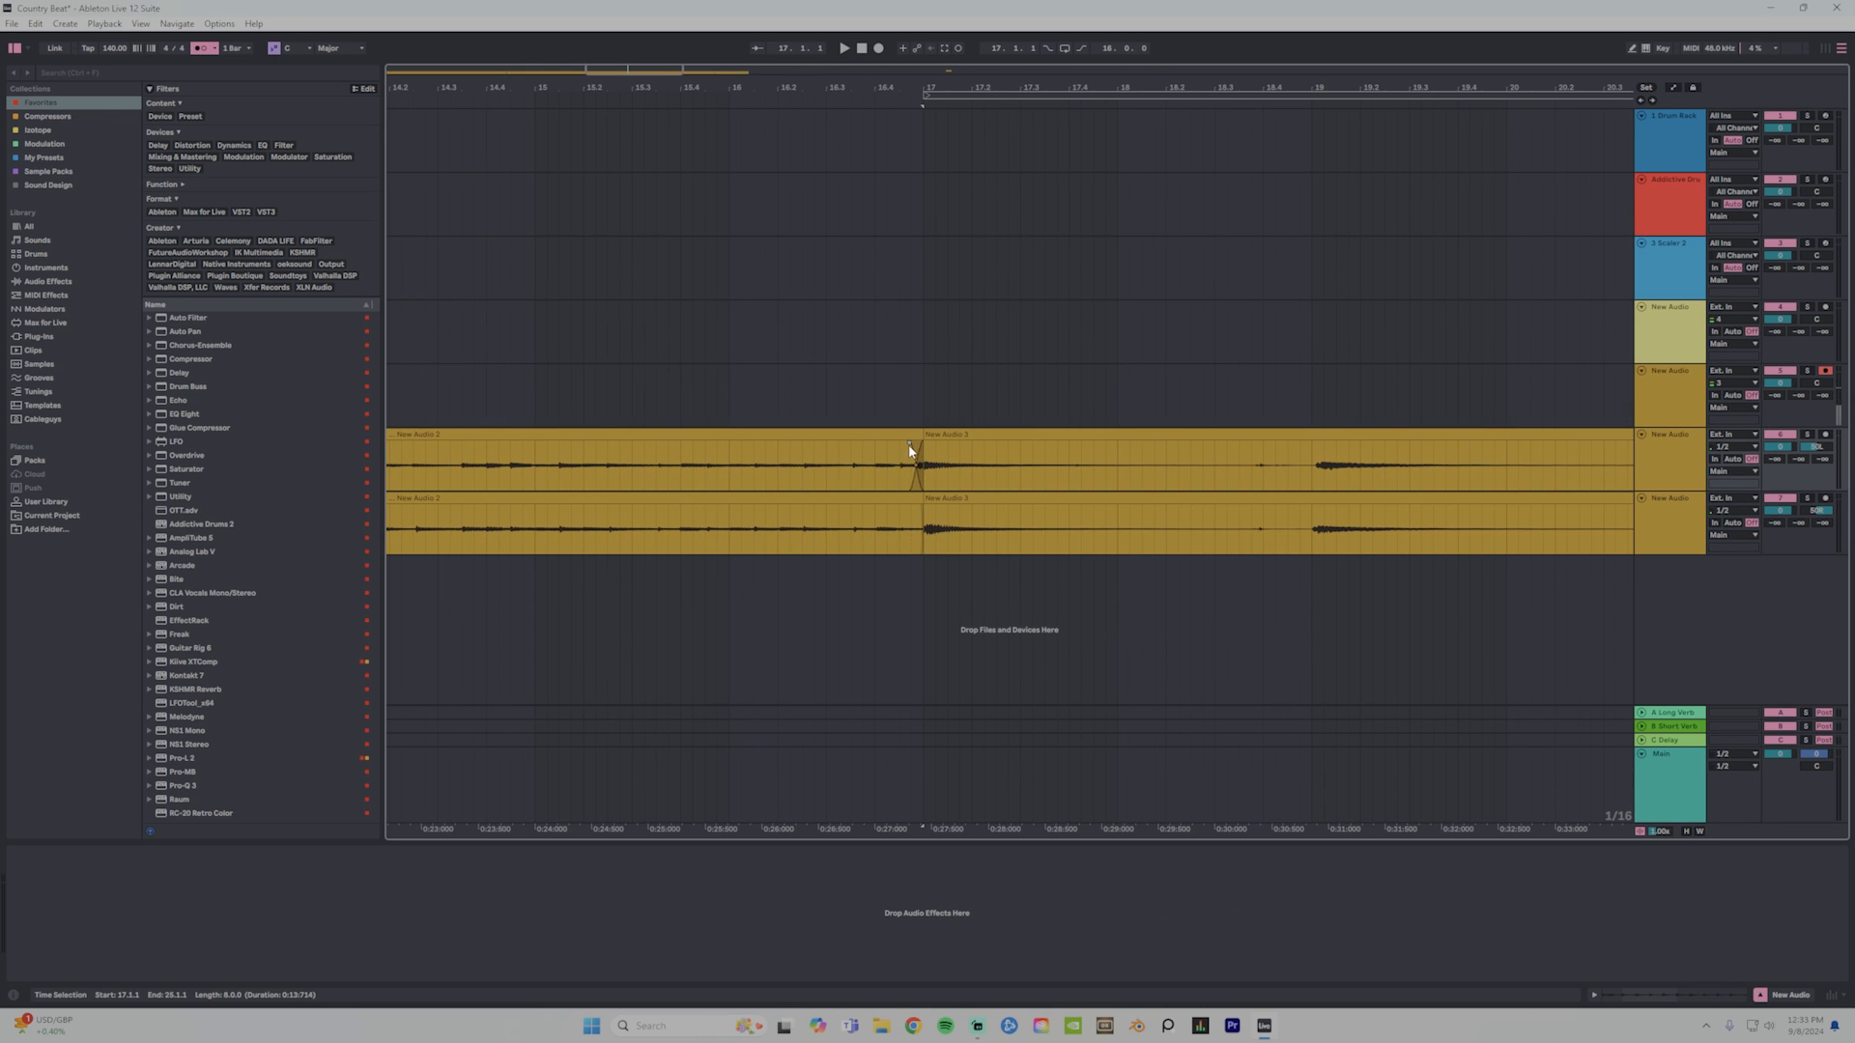
pyautogui.click(920, 513)
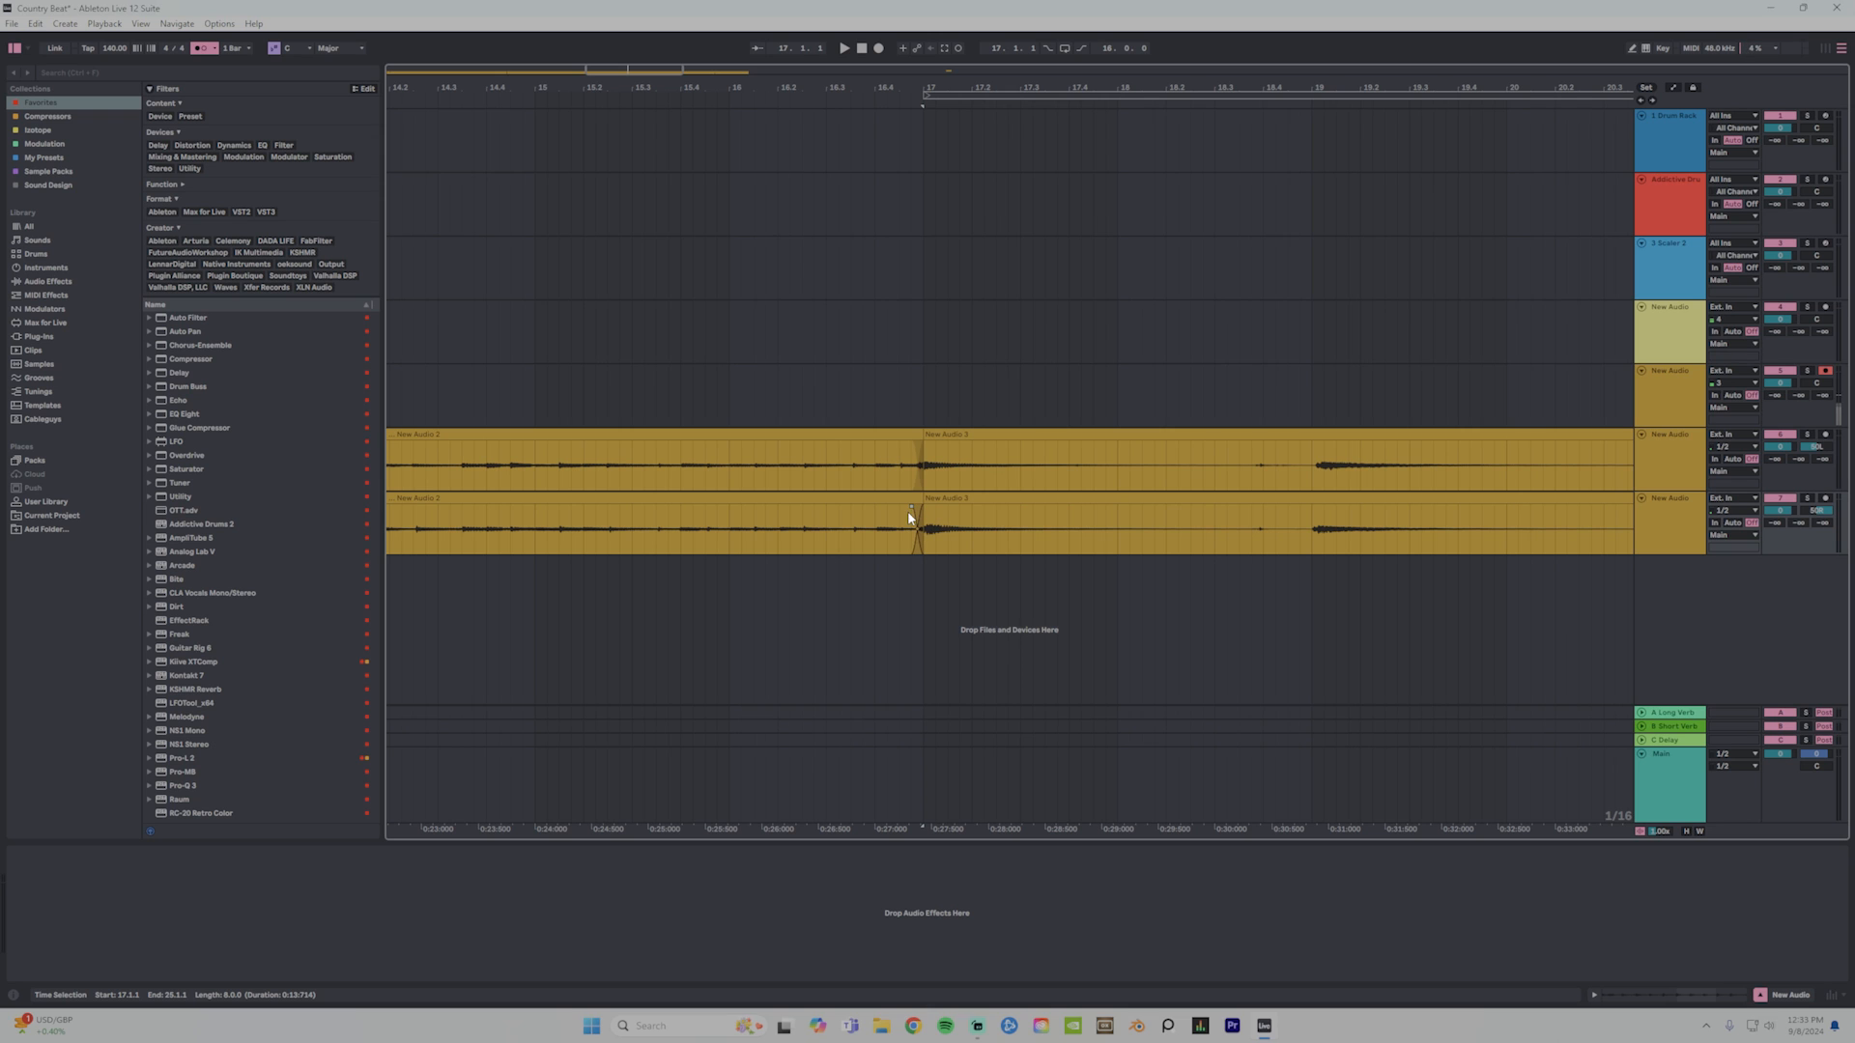
# Recolor the New Audio 2 clips from bar 9 to bar 17 on both lower tracks green.
pyautogui.moveTo(799, 85)
pyautogui.mouseDown()
pyautogui.moveTo(879, 24)
pyautogui.moveTo(870, 5)
pyautogui.mouseUp()
pyautogui.click(691, 447)
pyautogui.click(691, 431)
pyautogui.rightClick(677, 501)
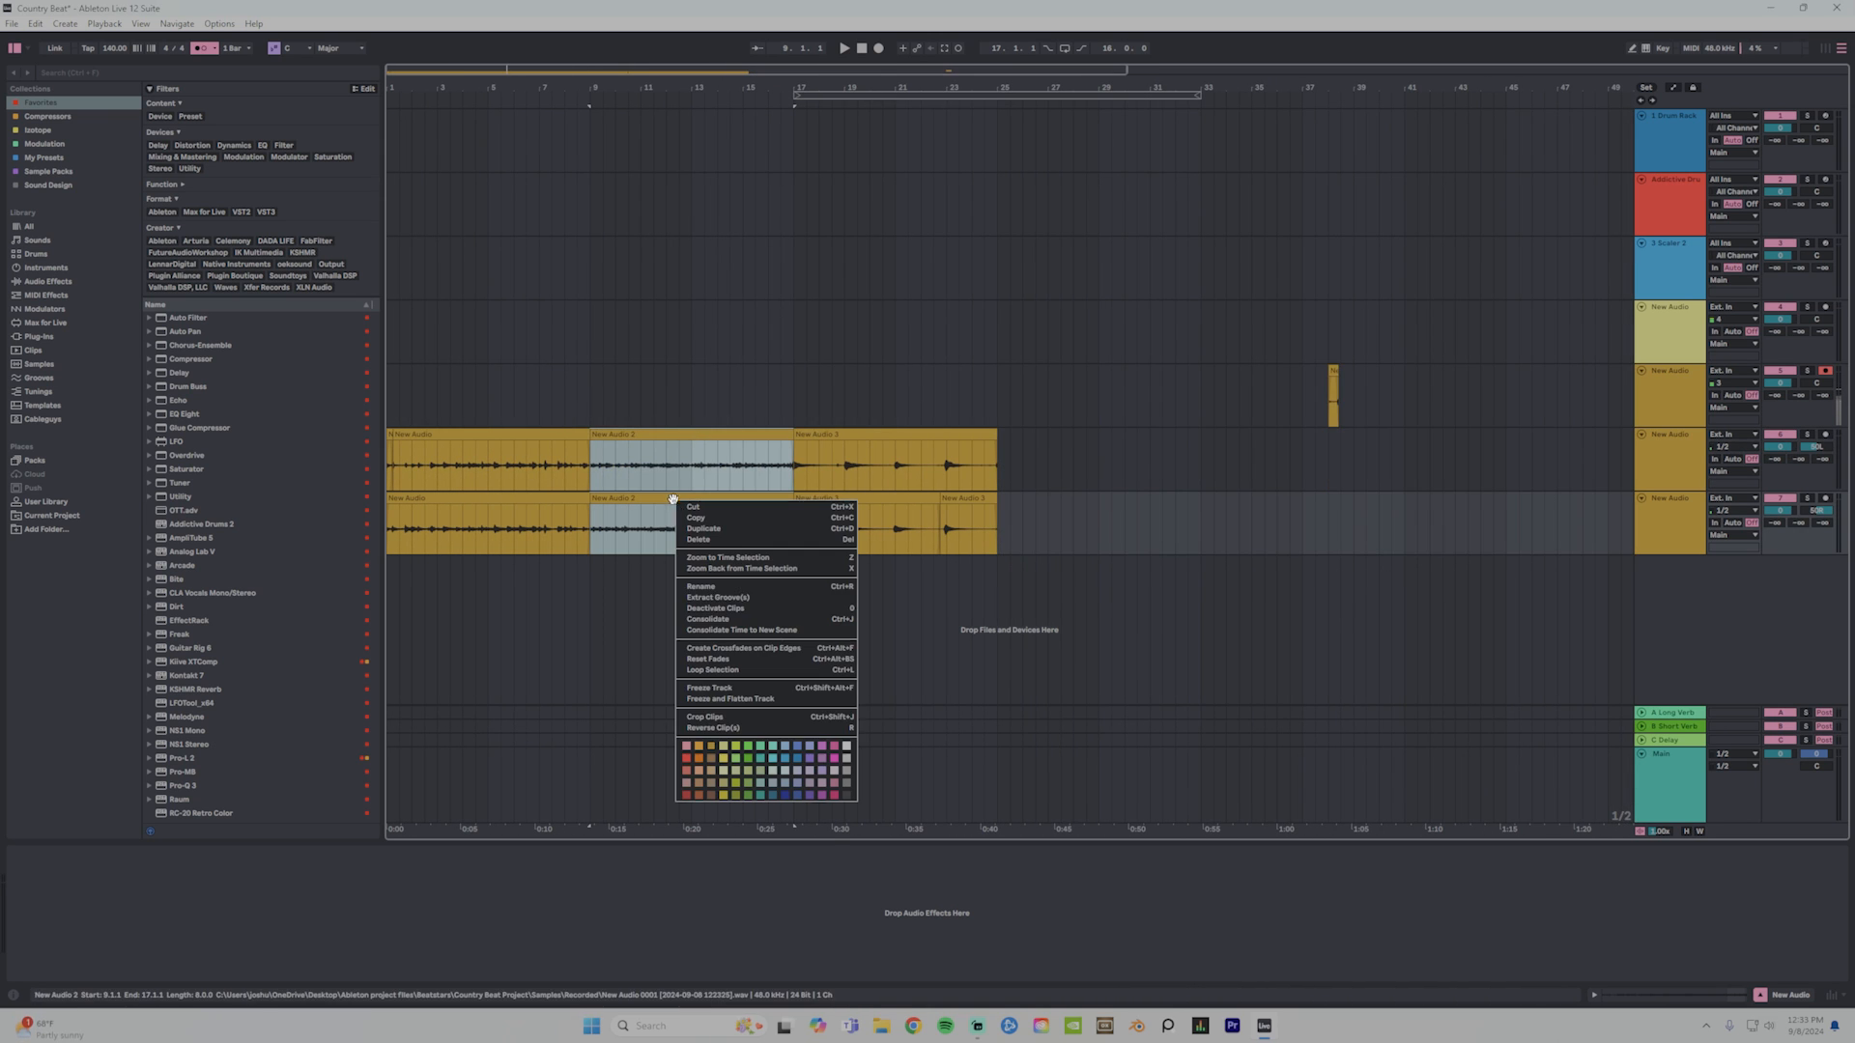
pyautogui.click(747, 763)
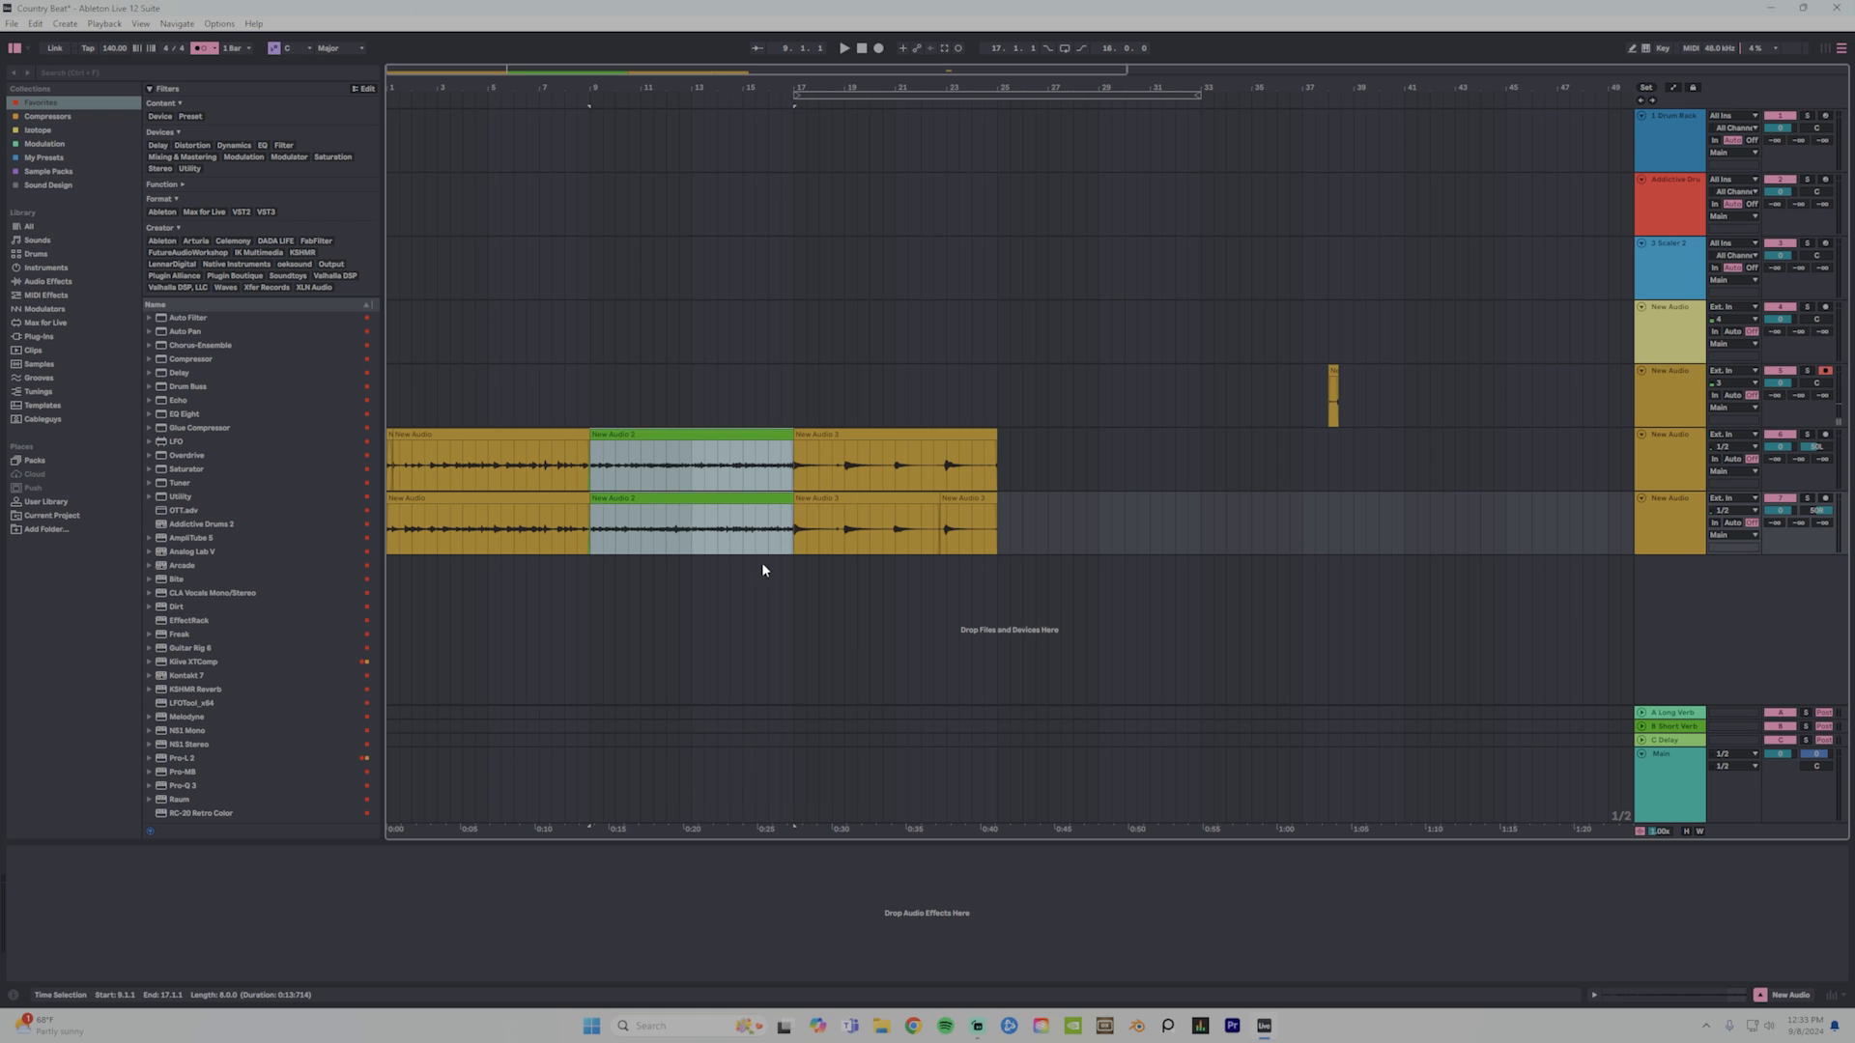
# Recolor the New Audio 3 clips starting at bar 17 on both lower tracks blue.
pyautogui.click(841, 396)
pyautogui.click(927, 464)
pyautogui.keyDown('shift'); pyautogui.click(964, 502); pyautogui.keyUp('shift')
pyautogui.rightClick(964, 501)
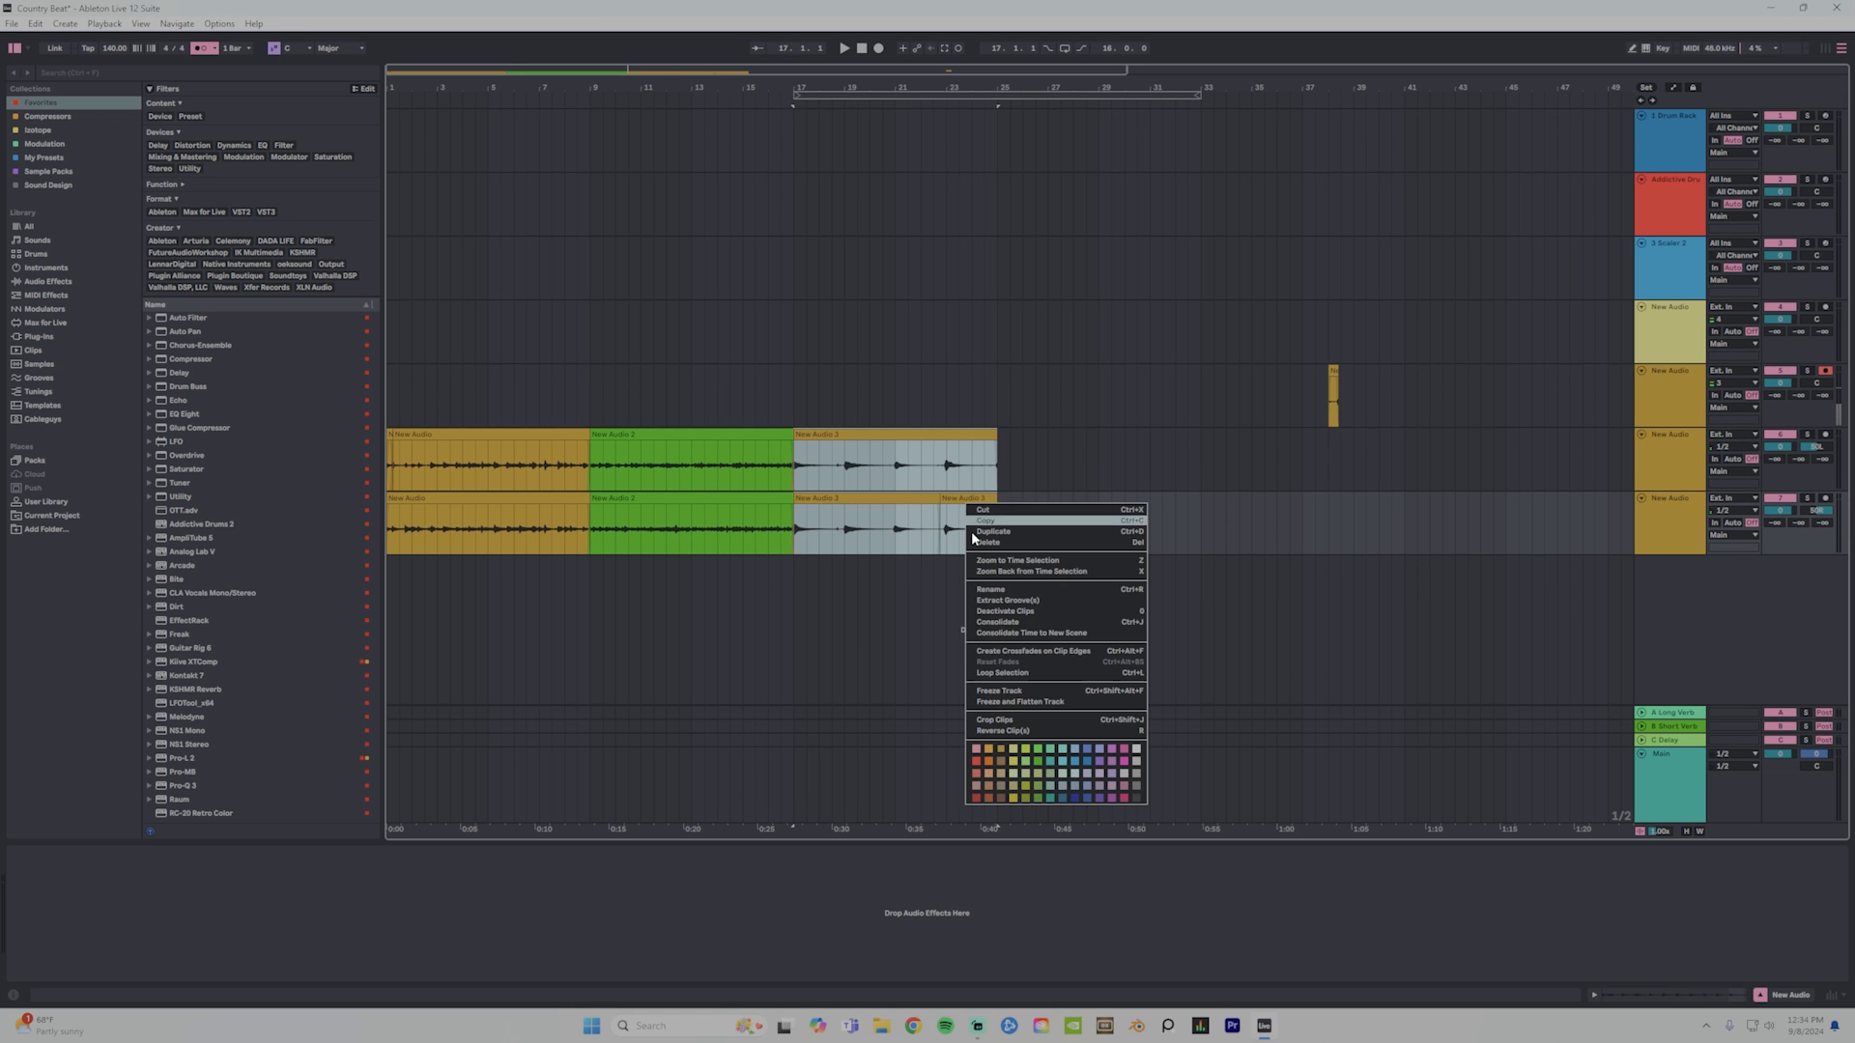
pyautogui.click(1091, 764)
pyautogui.click(718, 617)
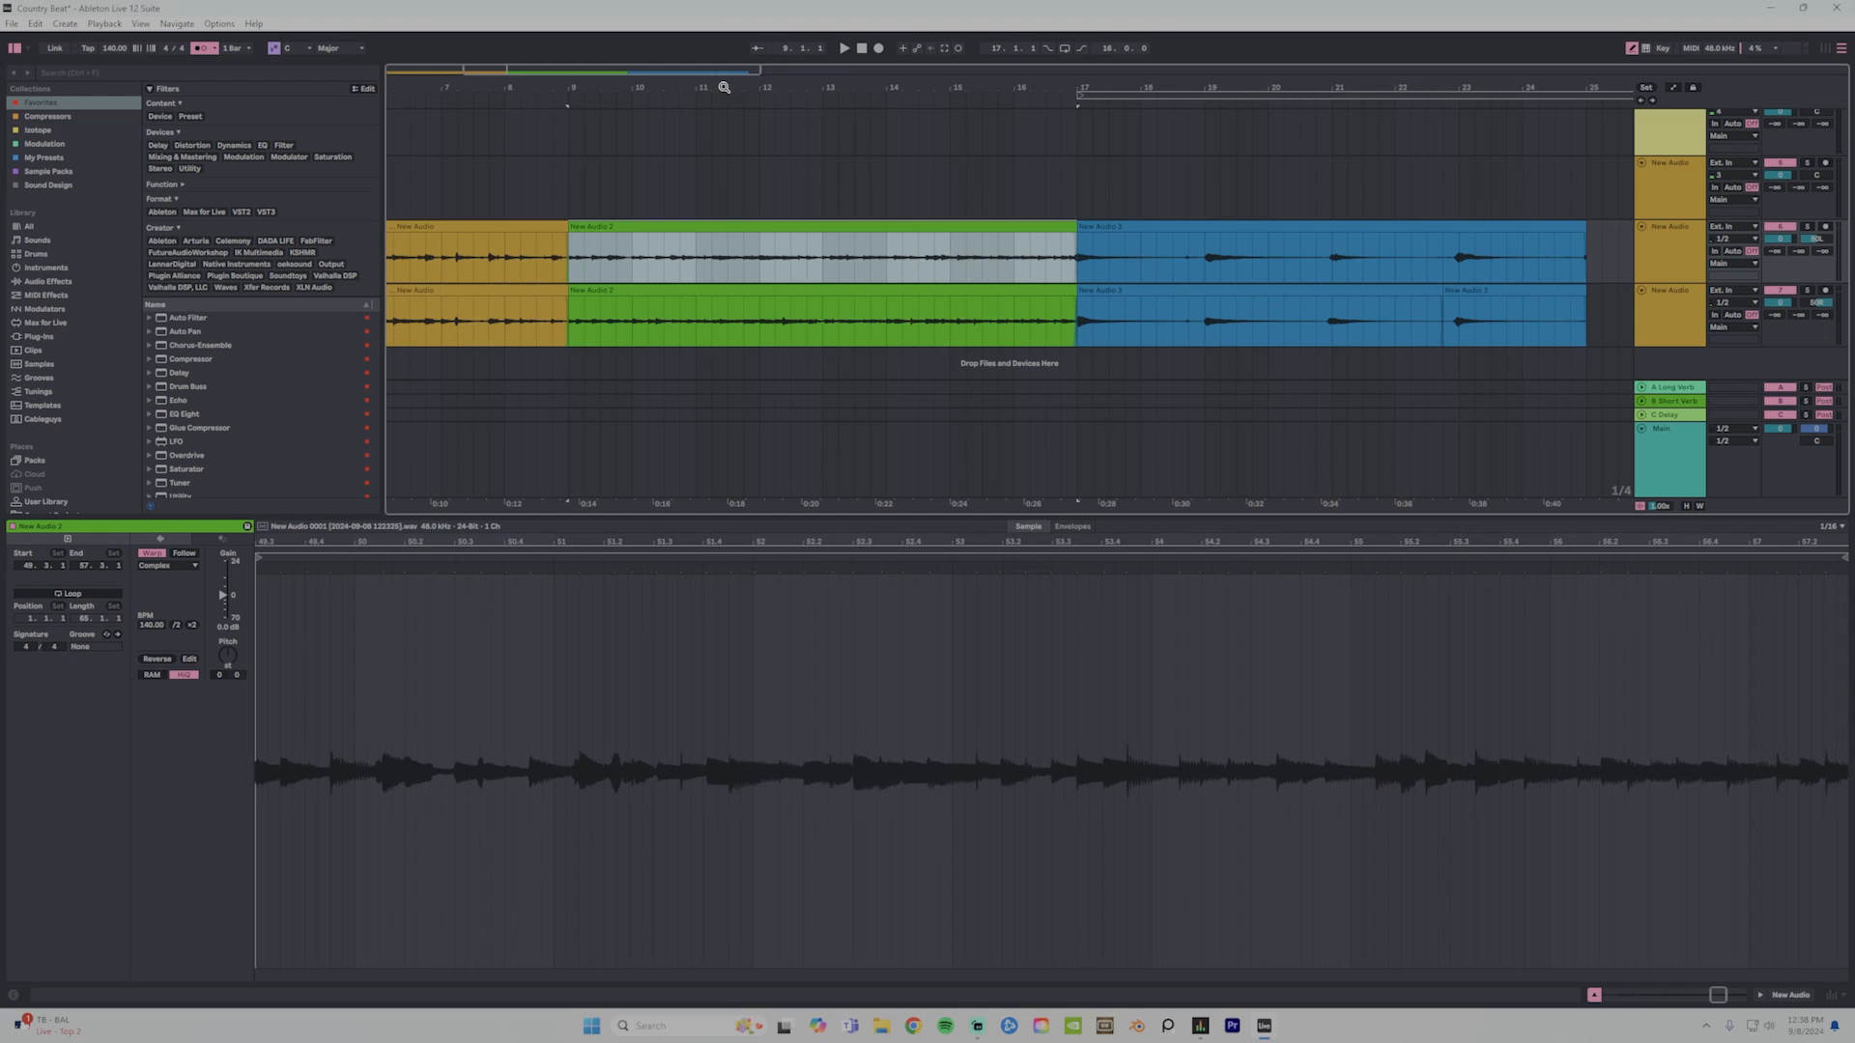
# Select the entire sample of the upper green clip and insert warp markers at its transients.
pyautogui.moveTo(679, 78); pyautogui.dragTo(679, 87)
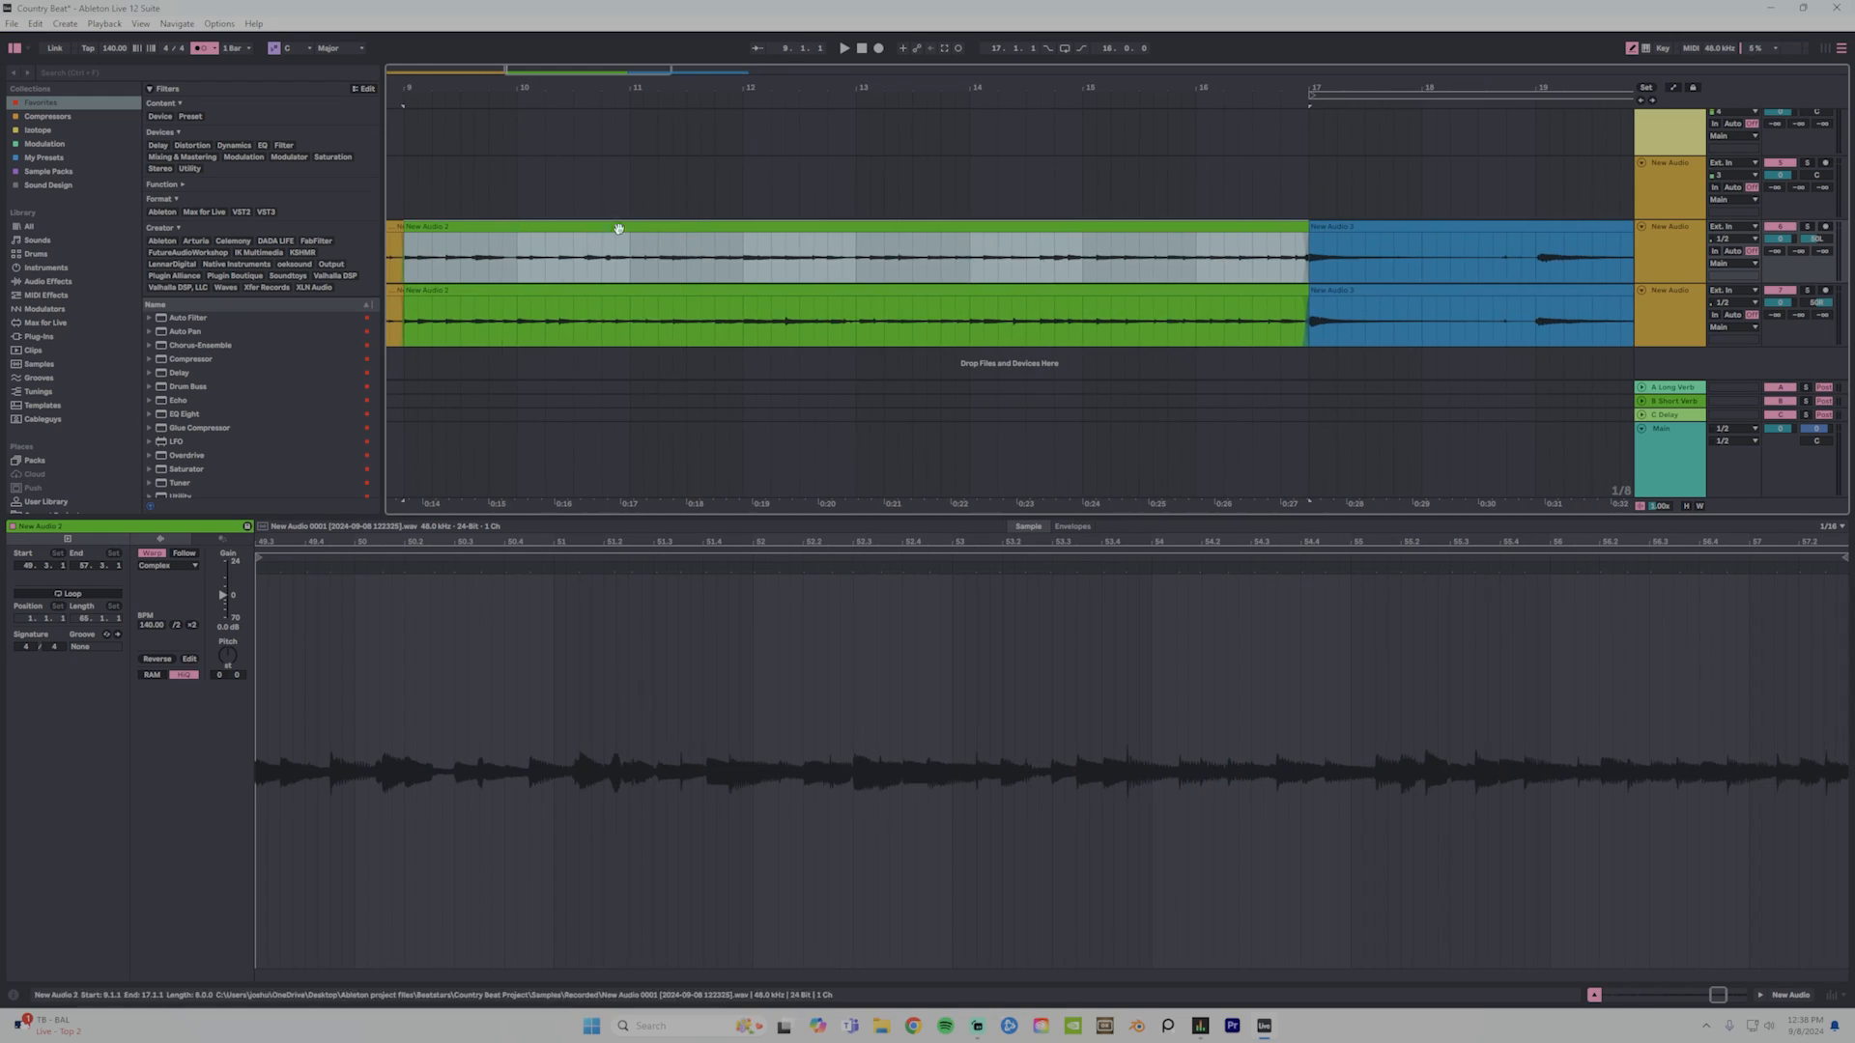
pyautogui.click(519, 709)
pyautogui.hotkey('ctrl', 'a')
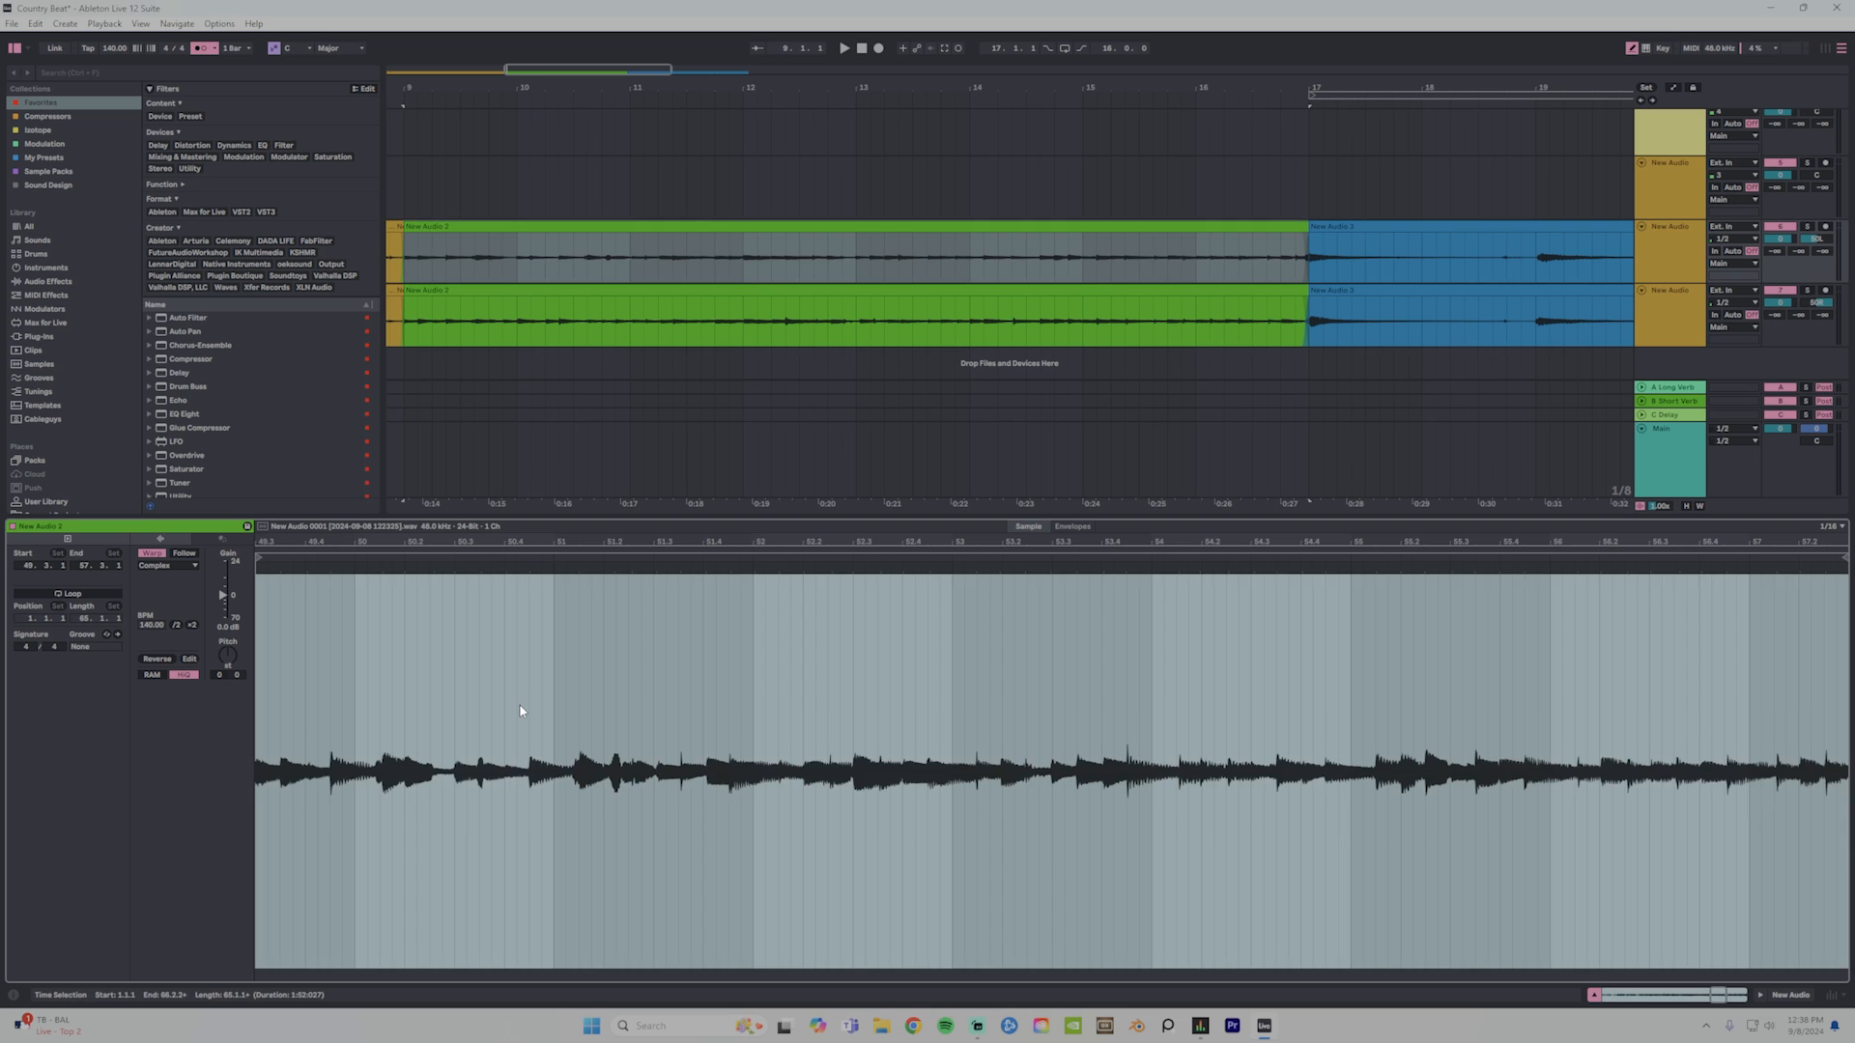
pyautogui.hotkey('ctrl', 'i')
# Select the entire sample of the lower green clip and insert warp markers at its transients.
pyautogui.click(607, 295)
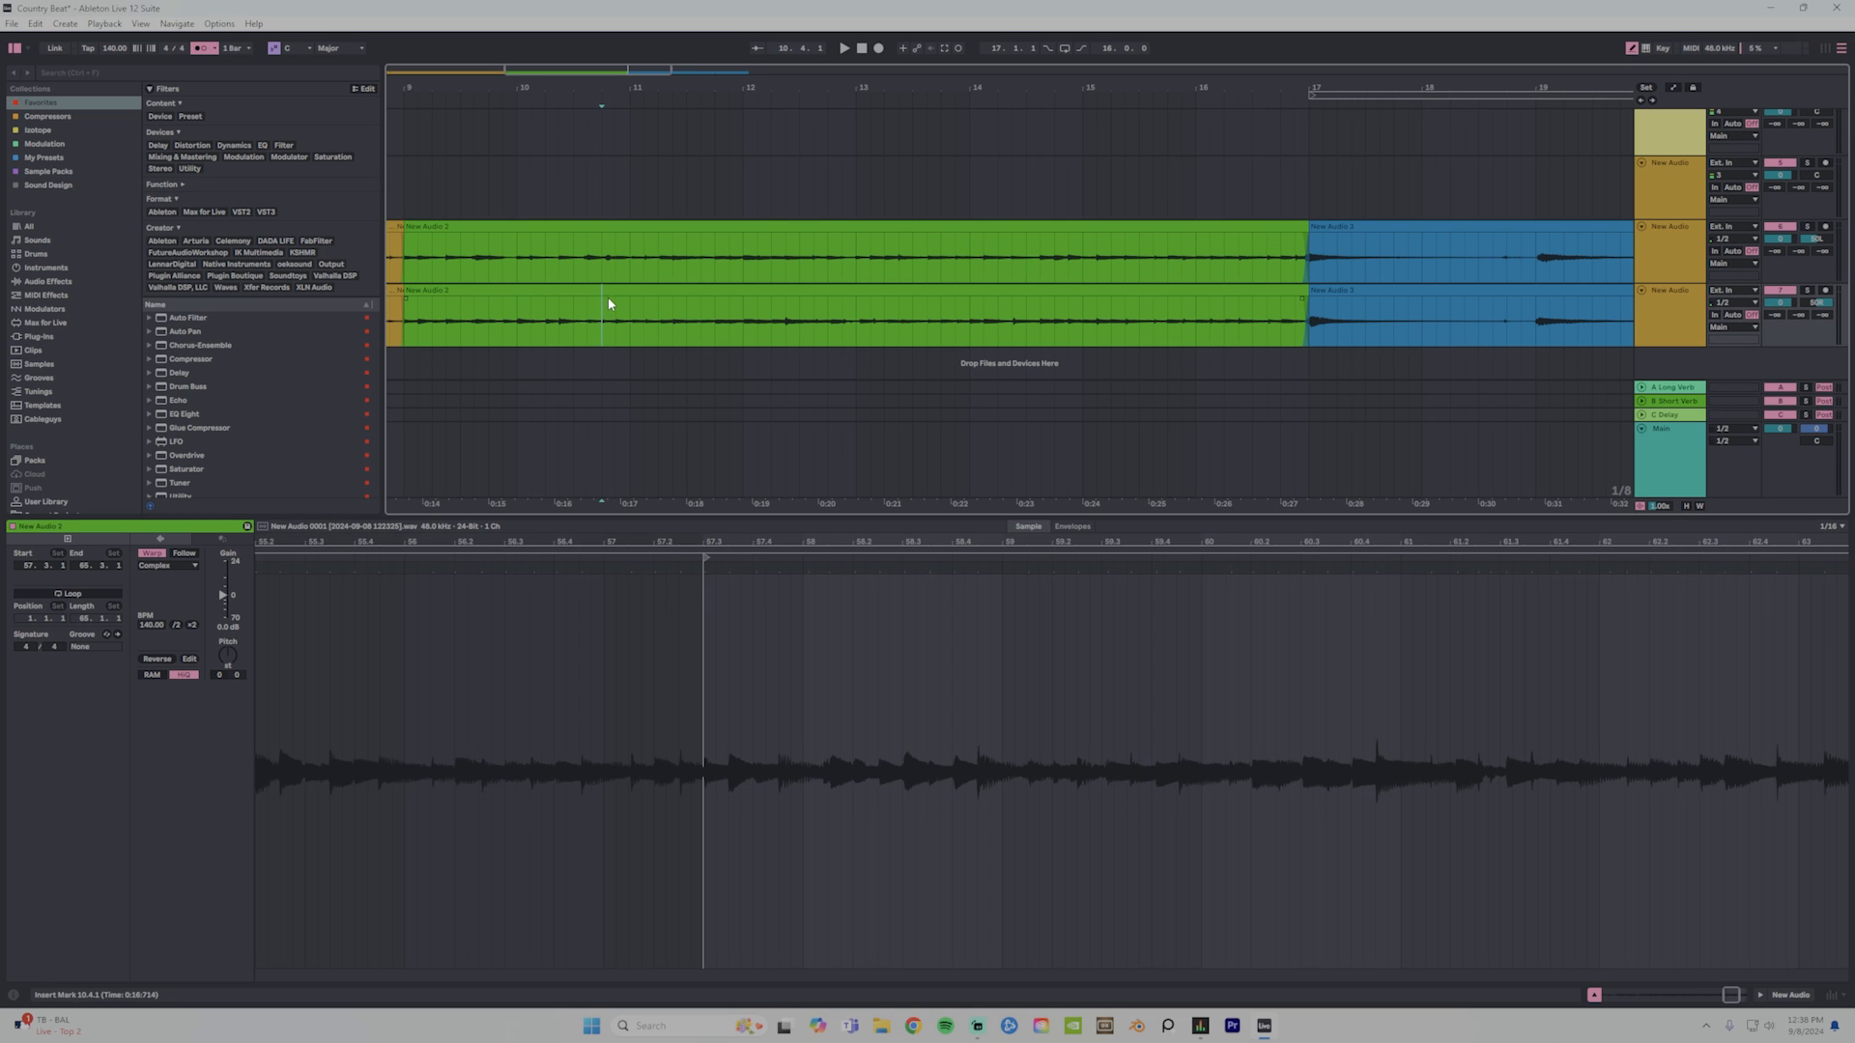
pyautogui.click(558, 763)
pyautogui.hotkey('ctrl', 'a')
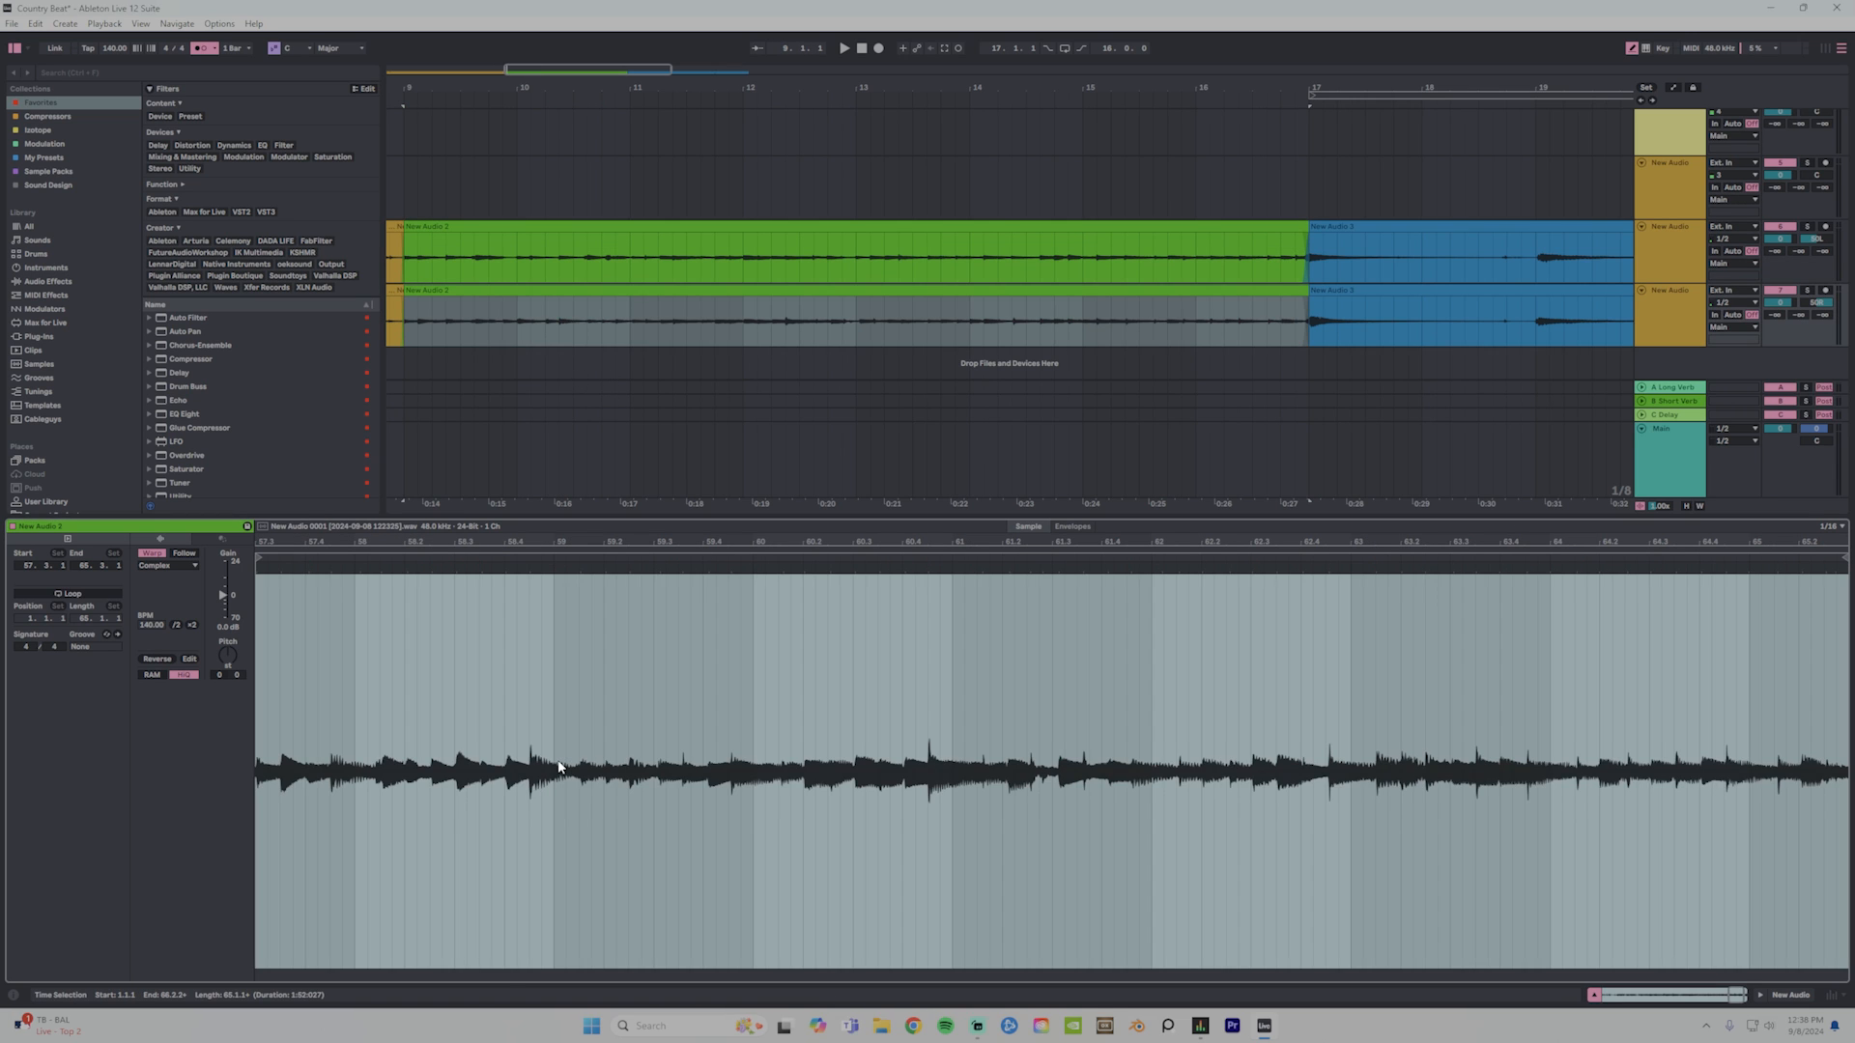
pyautogui.hotkey('ctrl', 'i')
# Nudge the warp marker at the lower green clip's start so the first note lines up with sample position 57.3.
pyautogui.moveTo(403, 88); pyautogui.dragTo(400, 193)
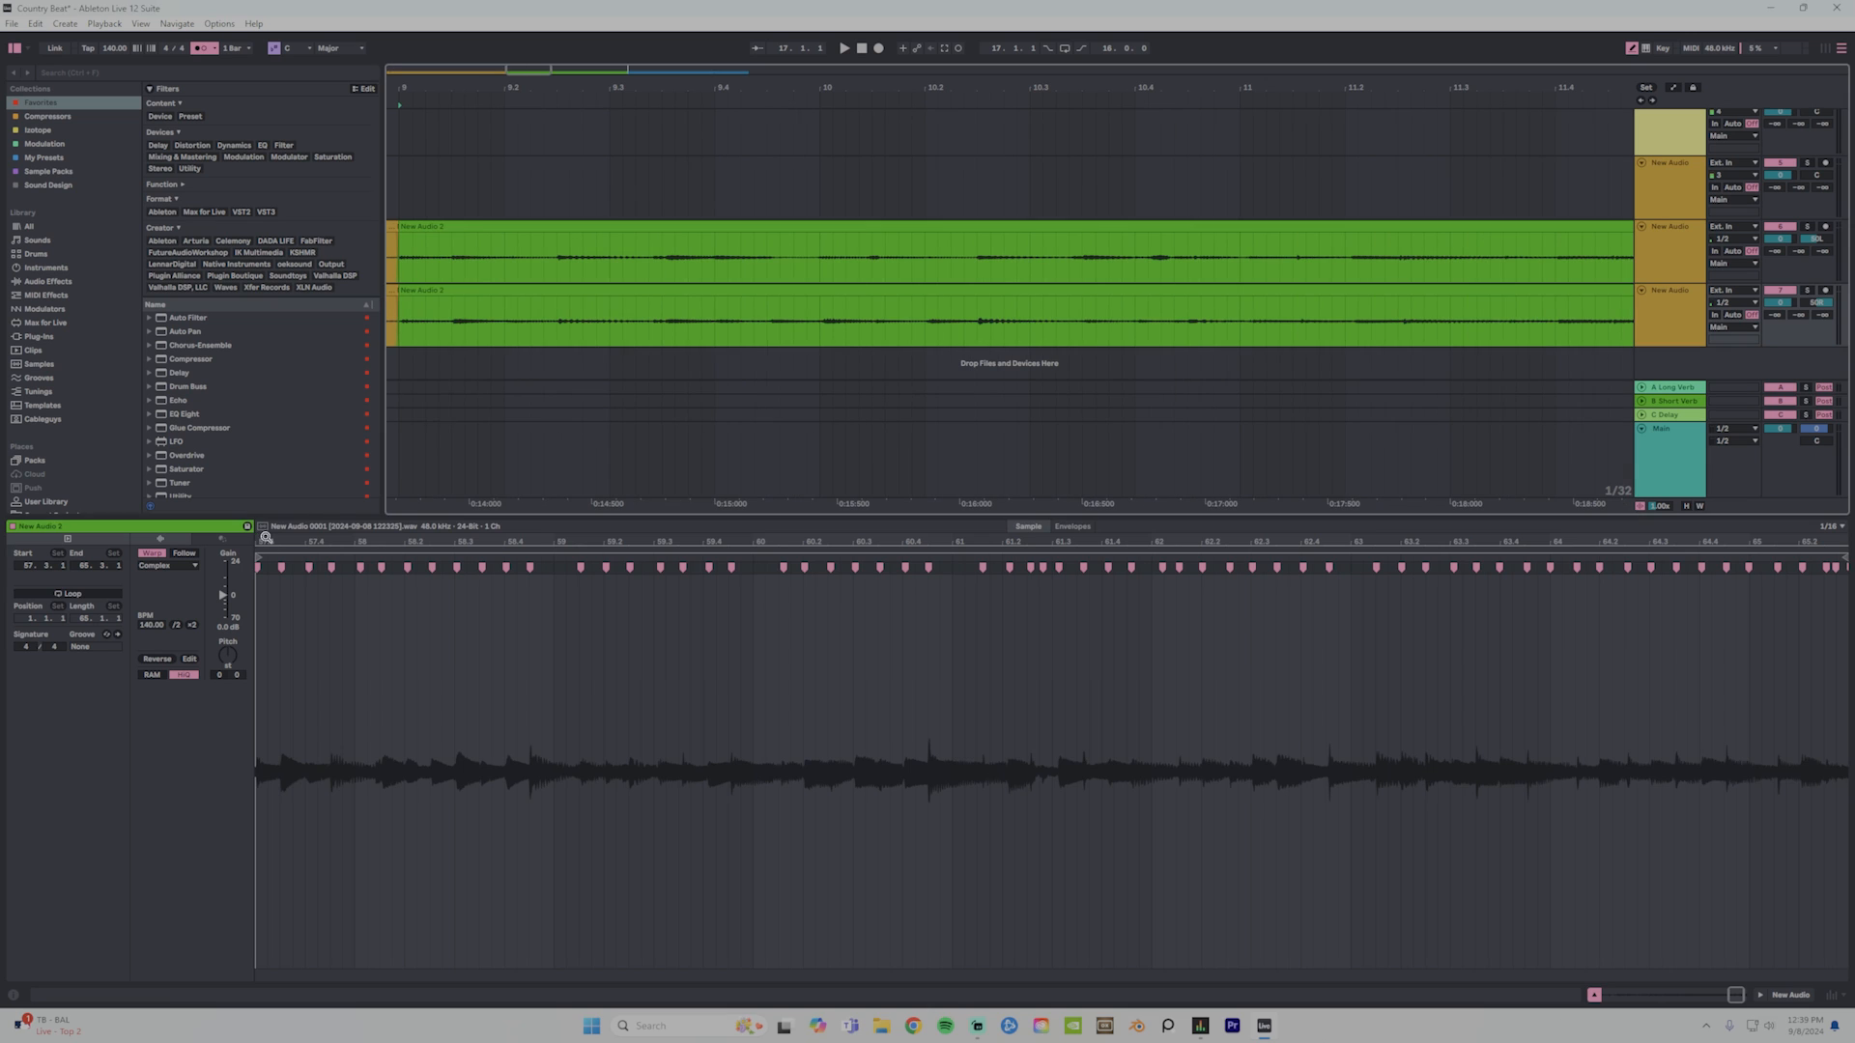
pyautogui.moveTo(261, 542); pyautogui.dragTo(370, 599)
pyautogui.moveTo(431, 84); pyautogui.dragTo(553, 209)
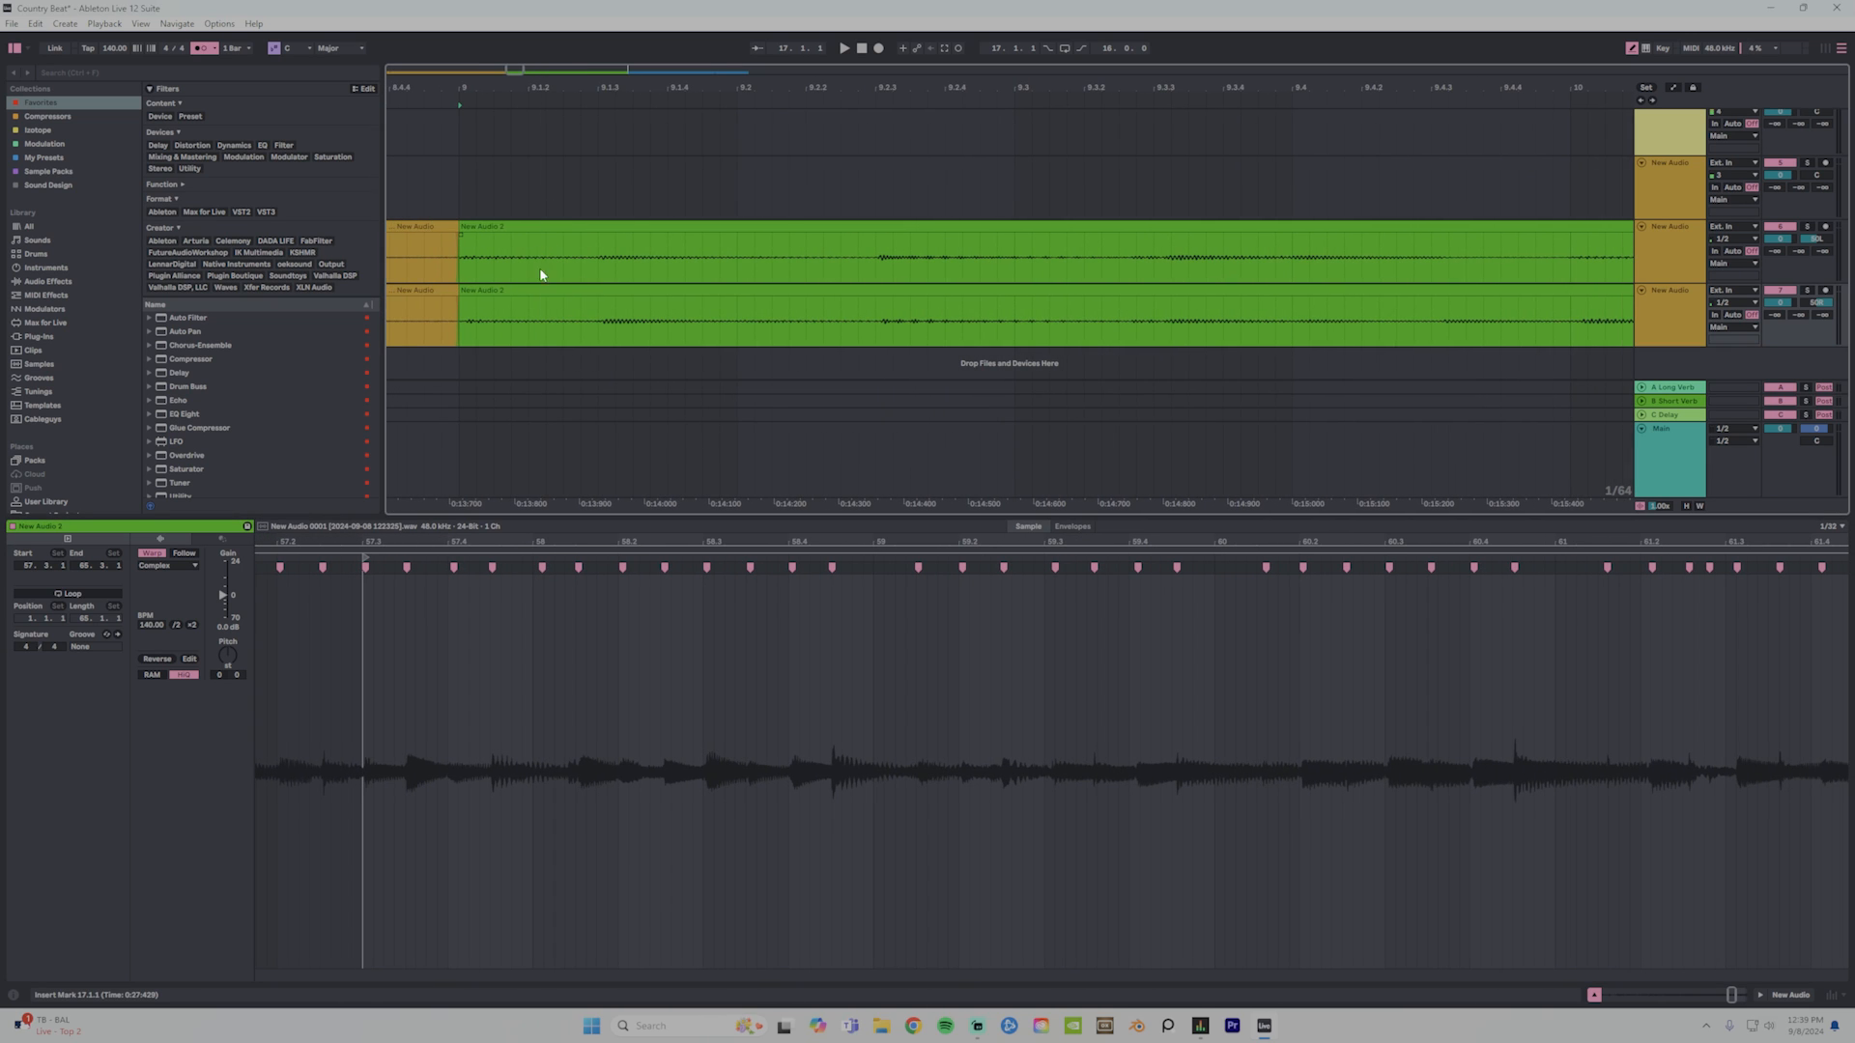
pyautogui.click(563, 302)
pyautogui.click(366, 567)
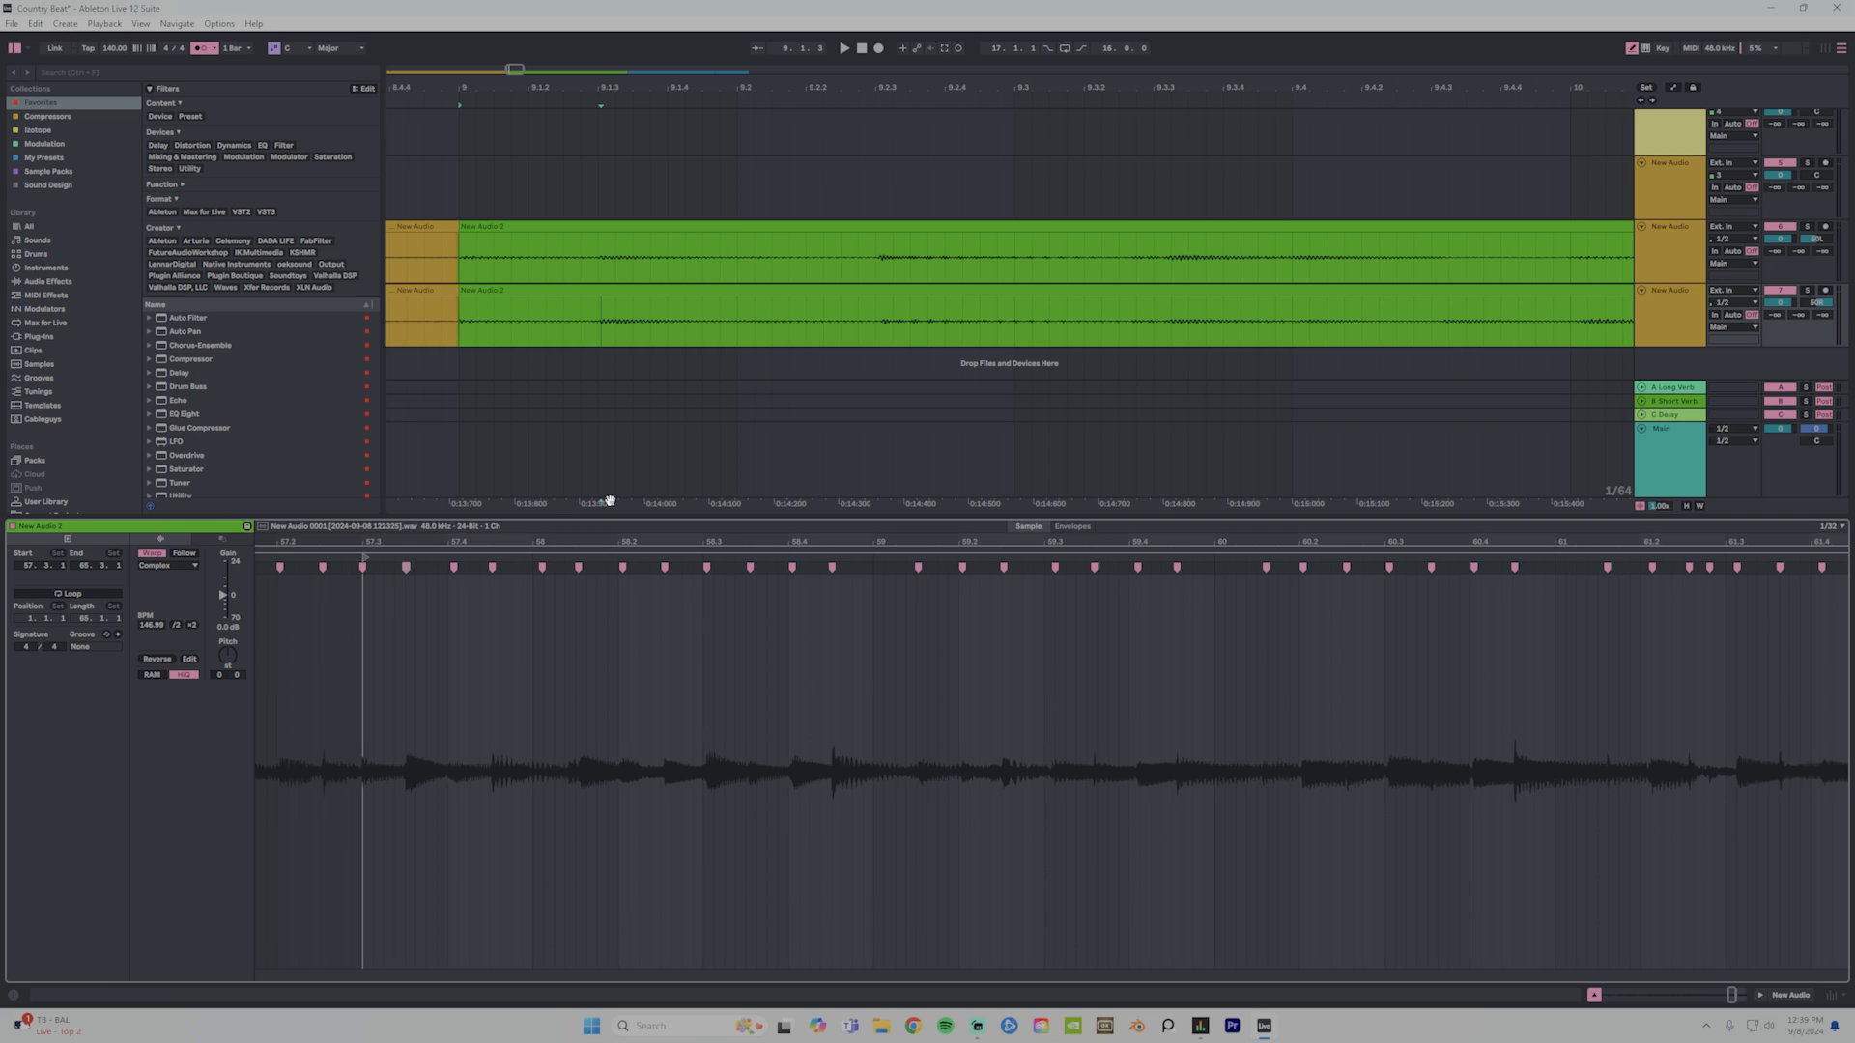
# Audition the passage around 9.2.3 and adjust the lower green clip's warp marker near sample position 57.4.3 to correct its timing.
pyautogui.click(858, 329)
pyautogui.press('space')
pyautogui.press('space')
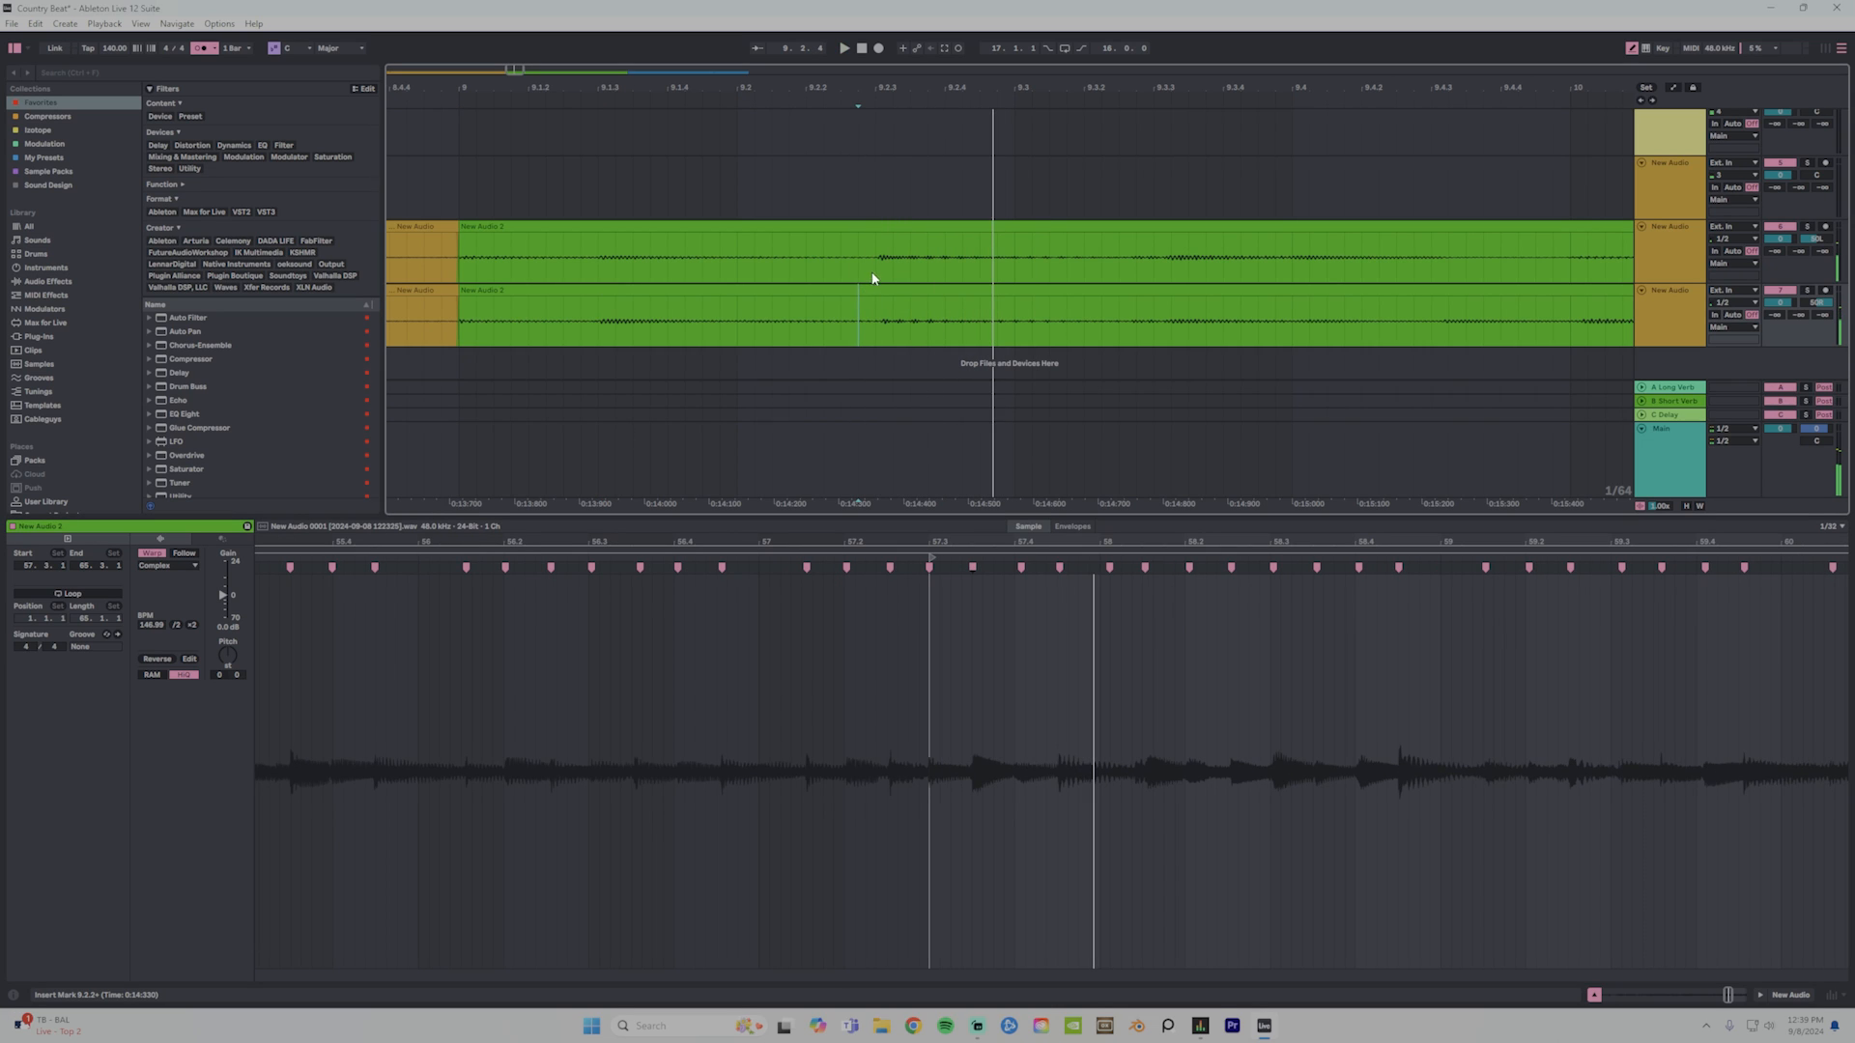
pyautogui.click(876, 310)
pyautogui.press('space')
pyautogui.press('space')
pyautogui.press('space')
pyautogui.press('space')
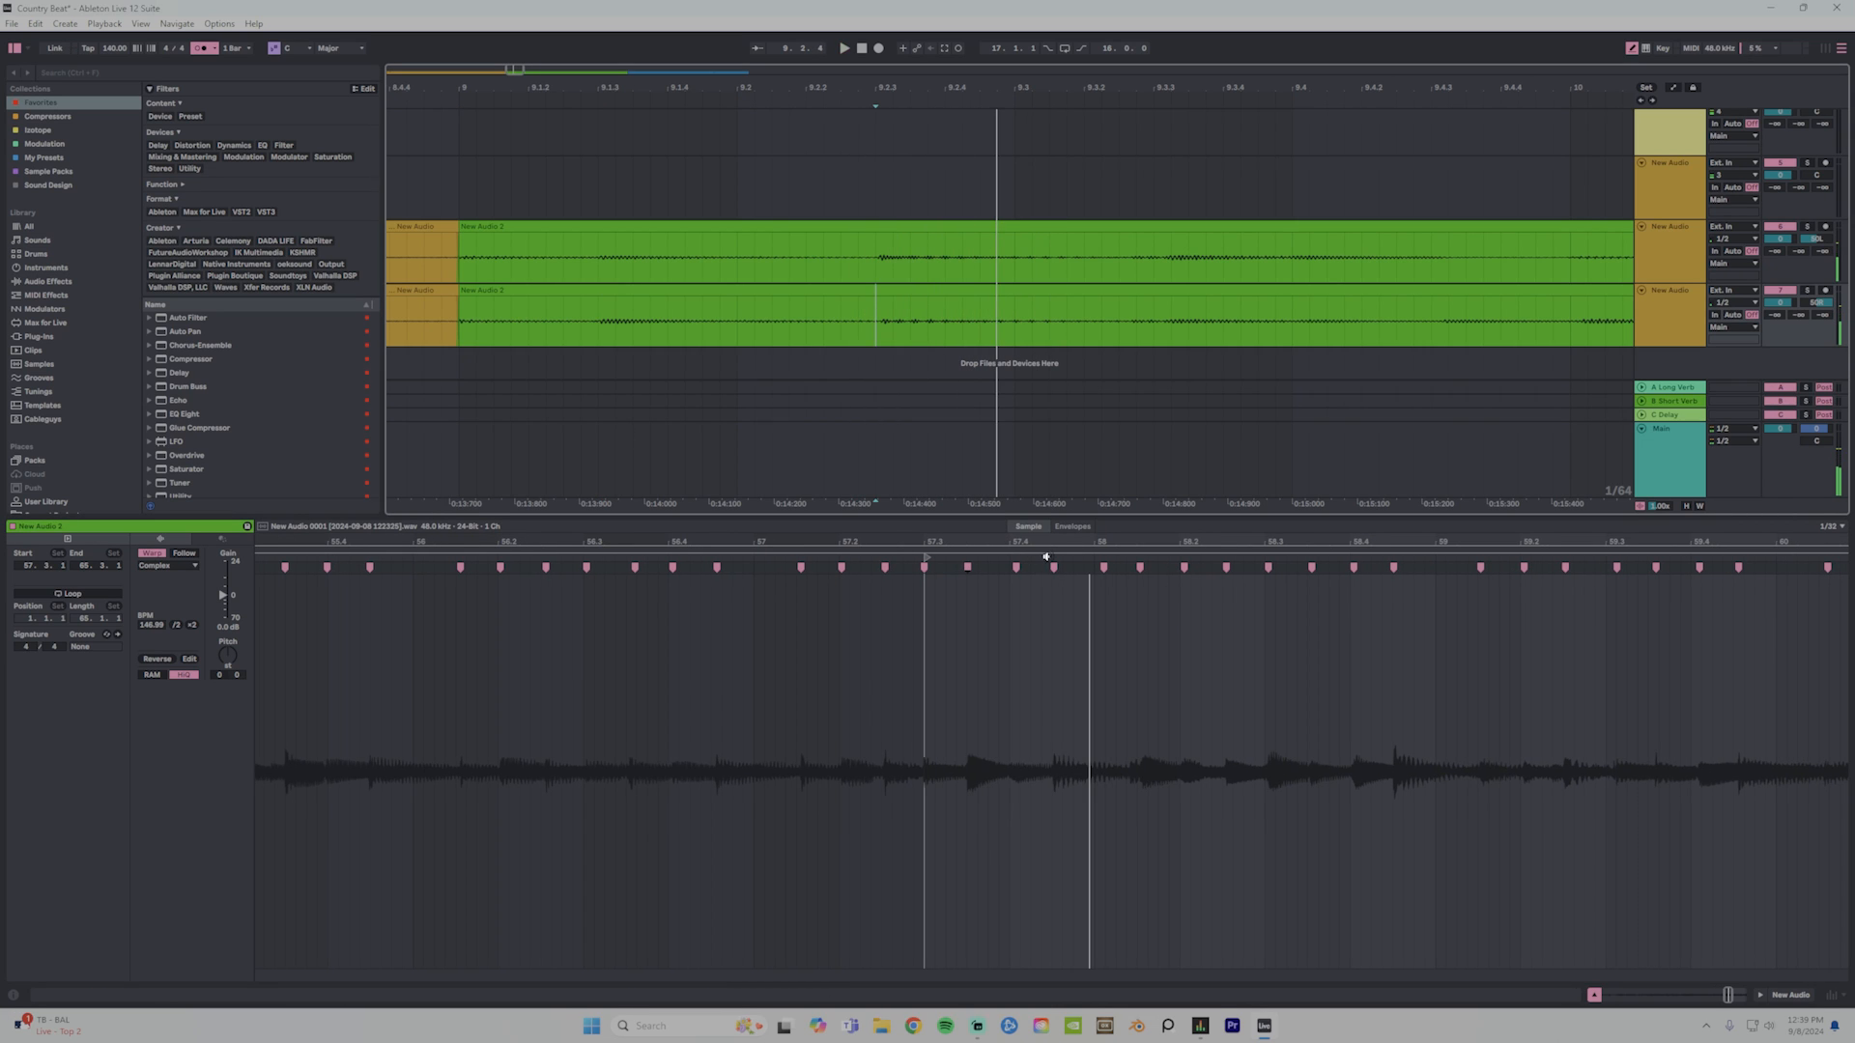
pyautogui.click(1055, 567)
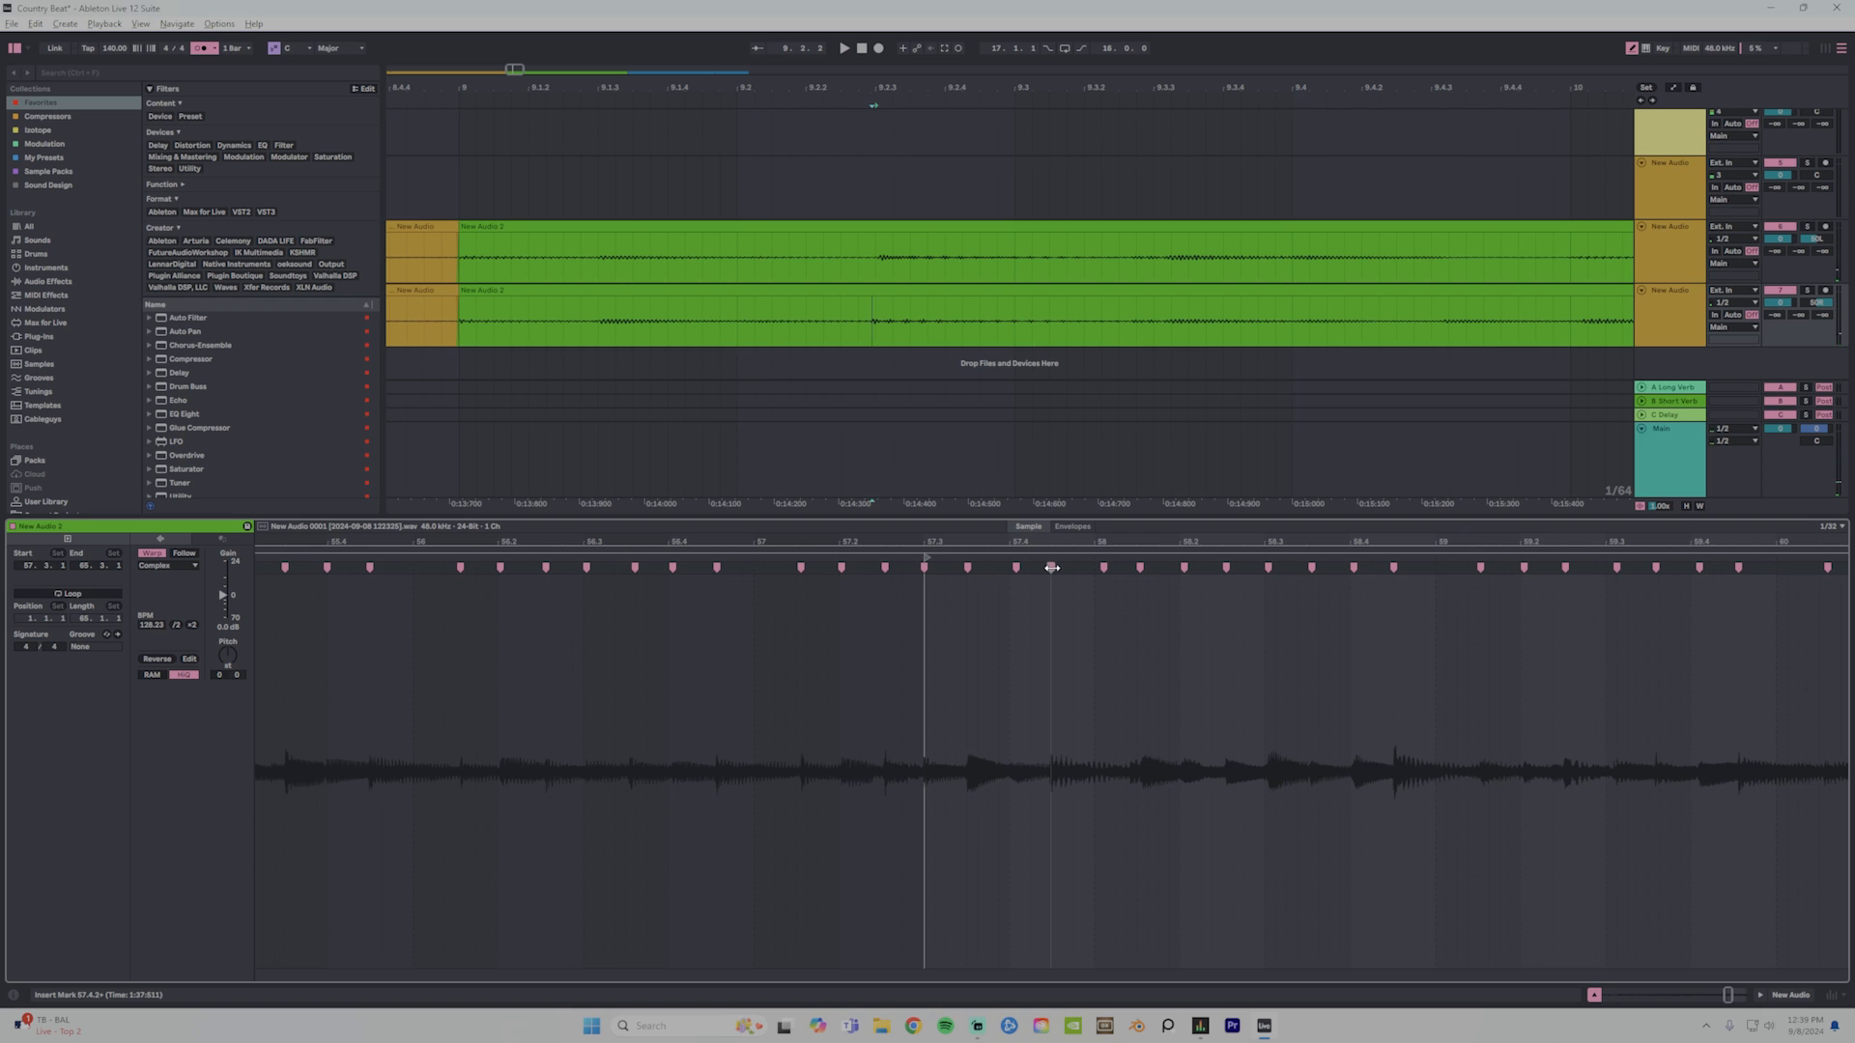
pyautogui.moveTo(1059, 543); pyautogui.dragTo(1026, 568)
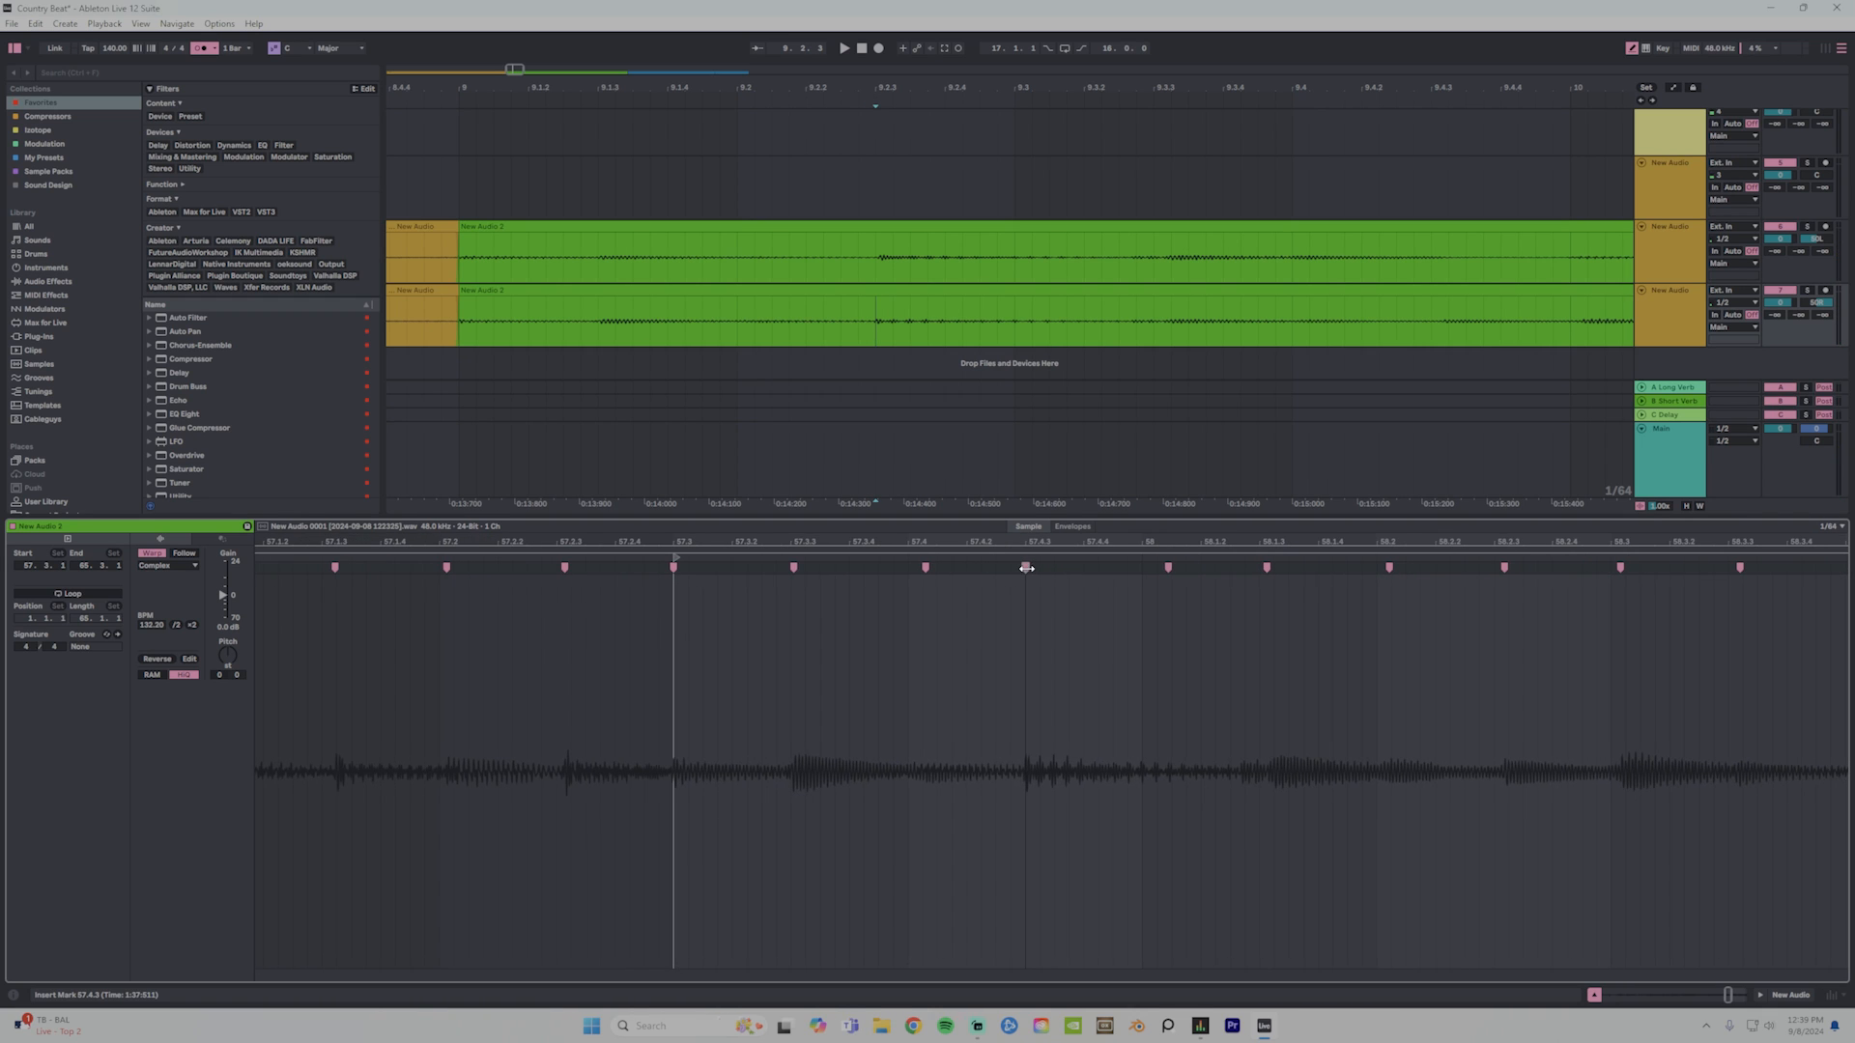
pyautogui.press('space')
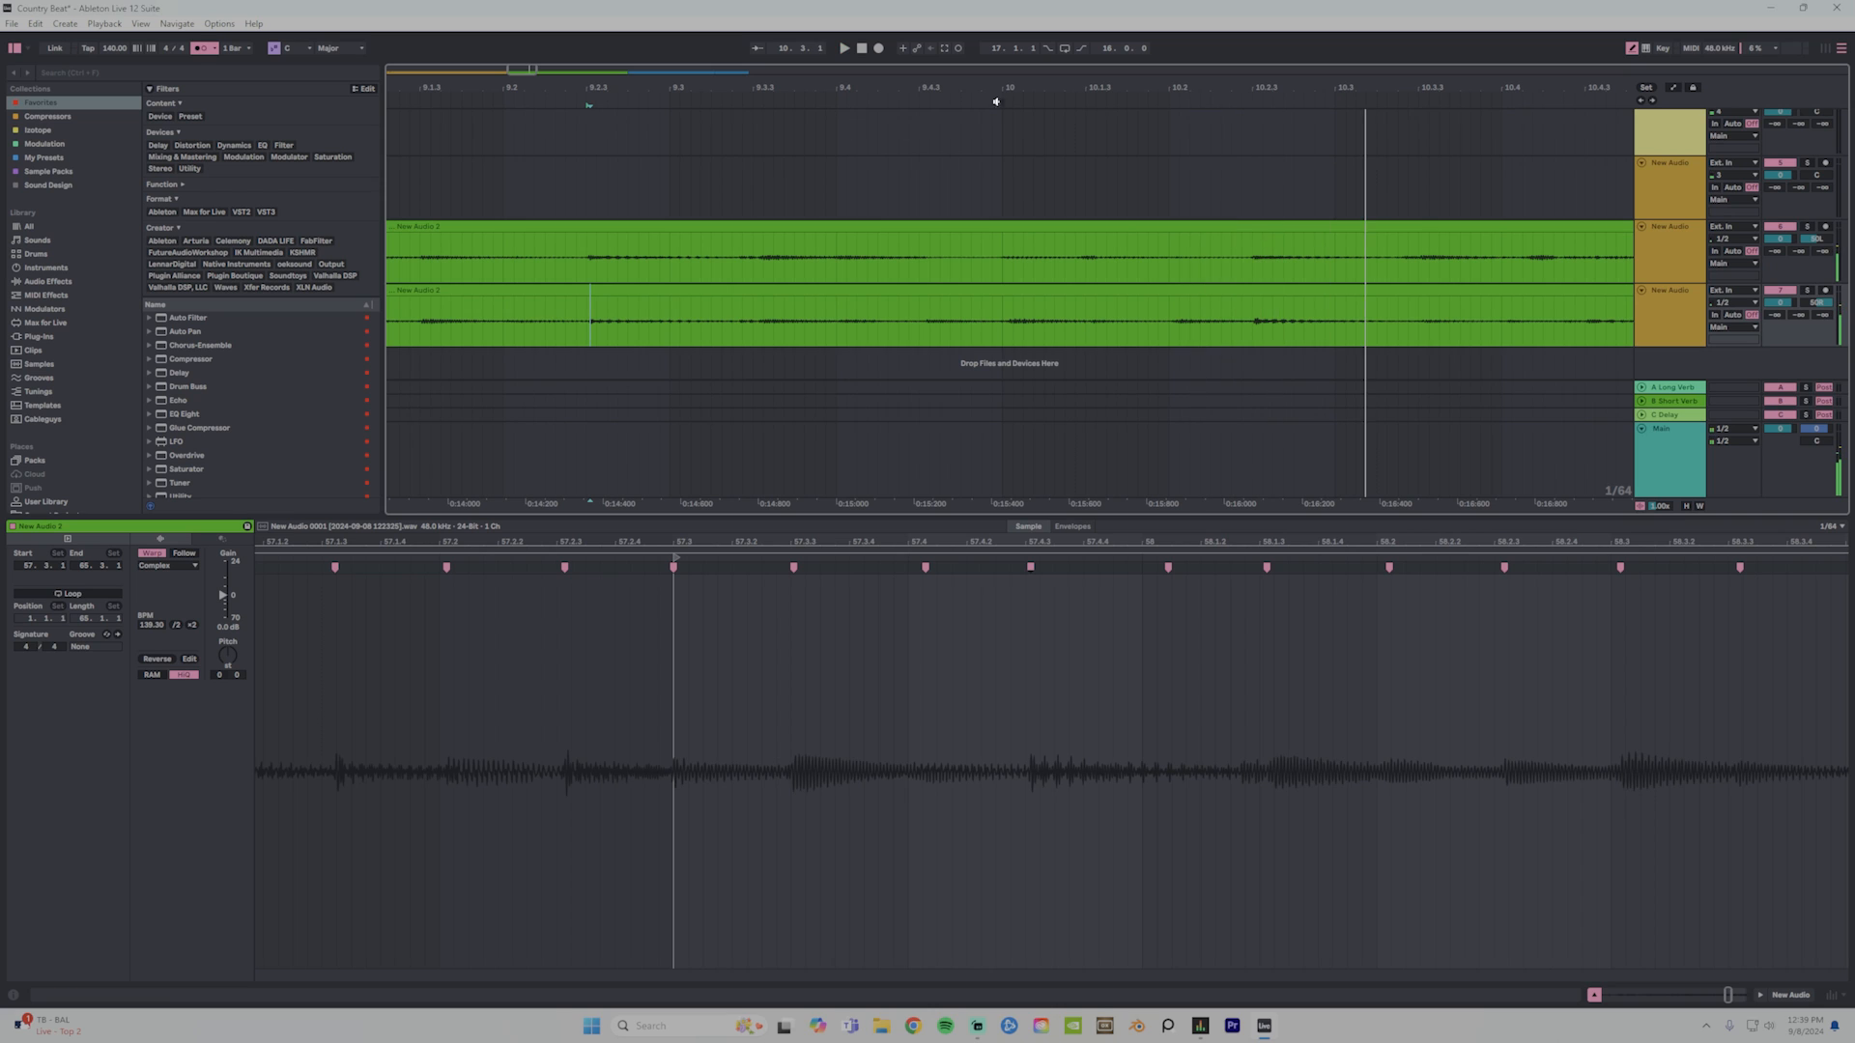
# Audition the passage from bar 10 and shift the lower green clip's warp marker near sample position 58.3 slightly earlier.
pyautogui.moveTo(1026, 87); pyautogui.dragTo(1035, 89)
pyautogui.click(994, 335)
pyautogui.press('space')
pyautogui.press('space')
pyautogui.press('space')
pyautogui.press('space')
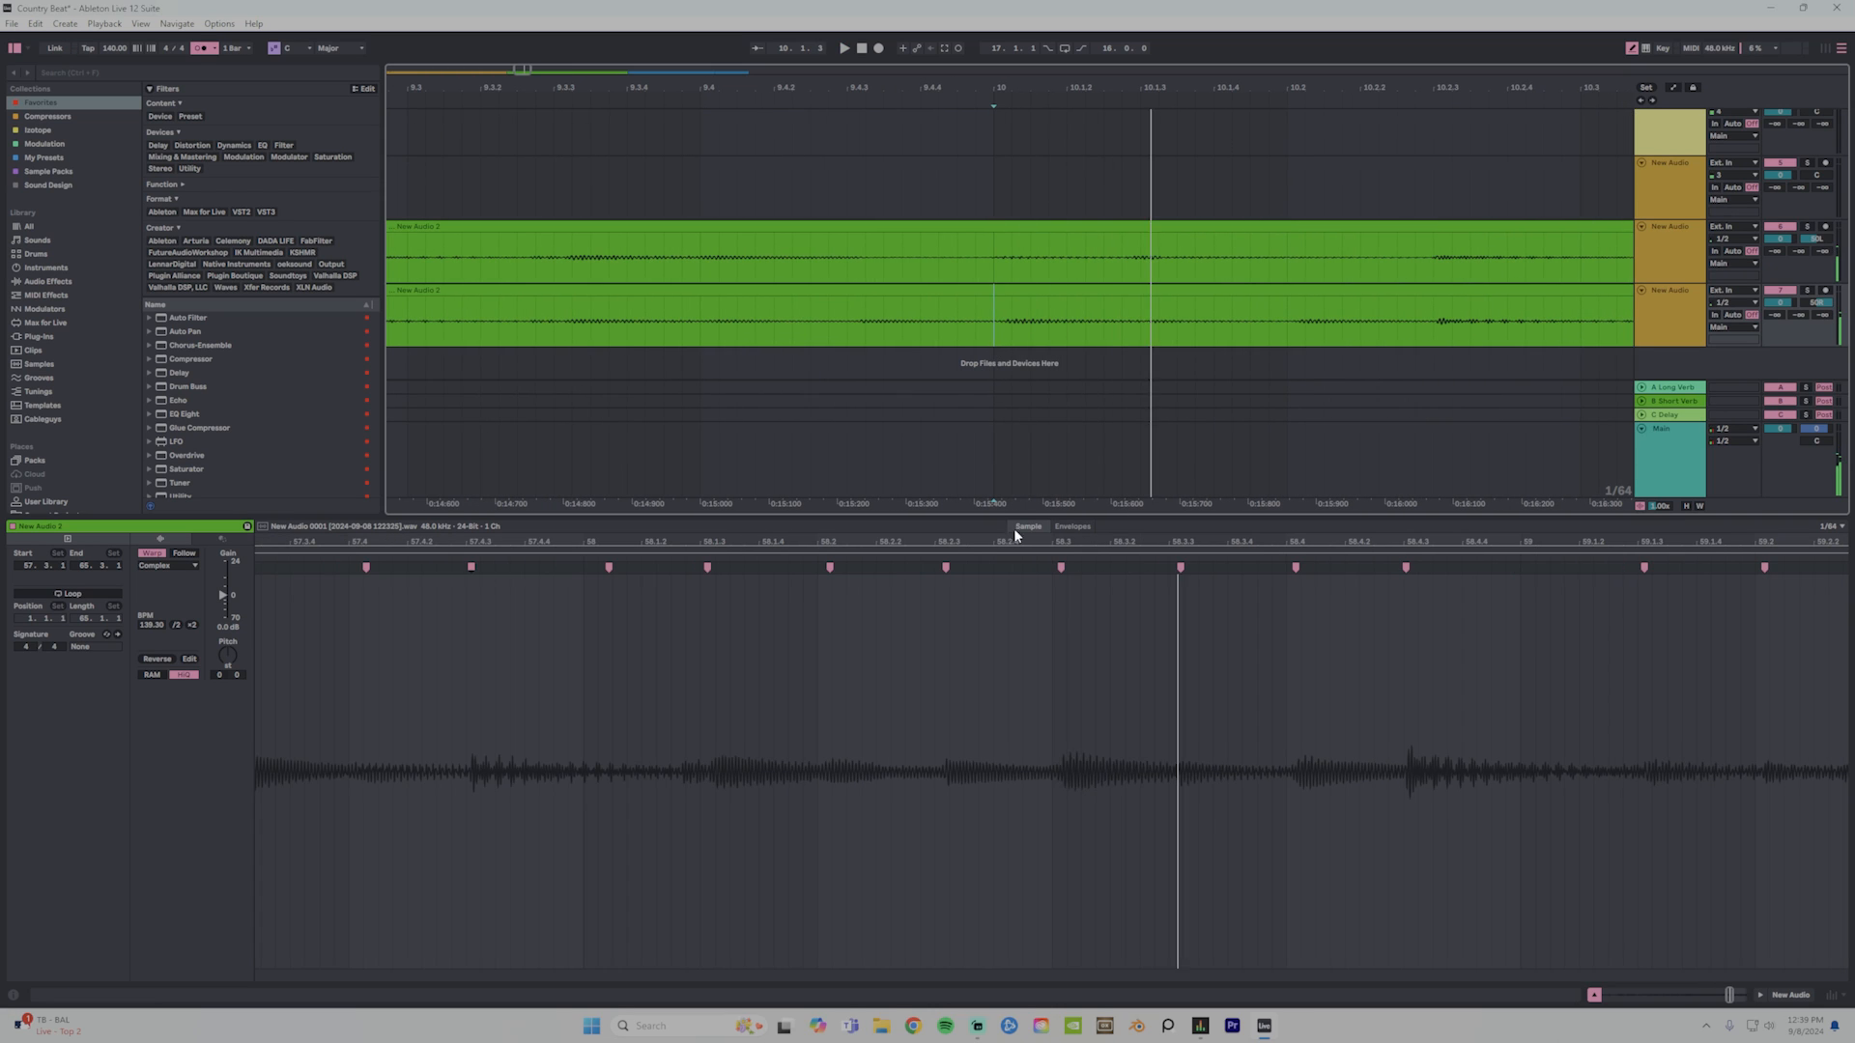
pyautogui.click(1062, 567)
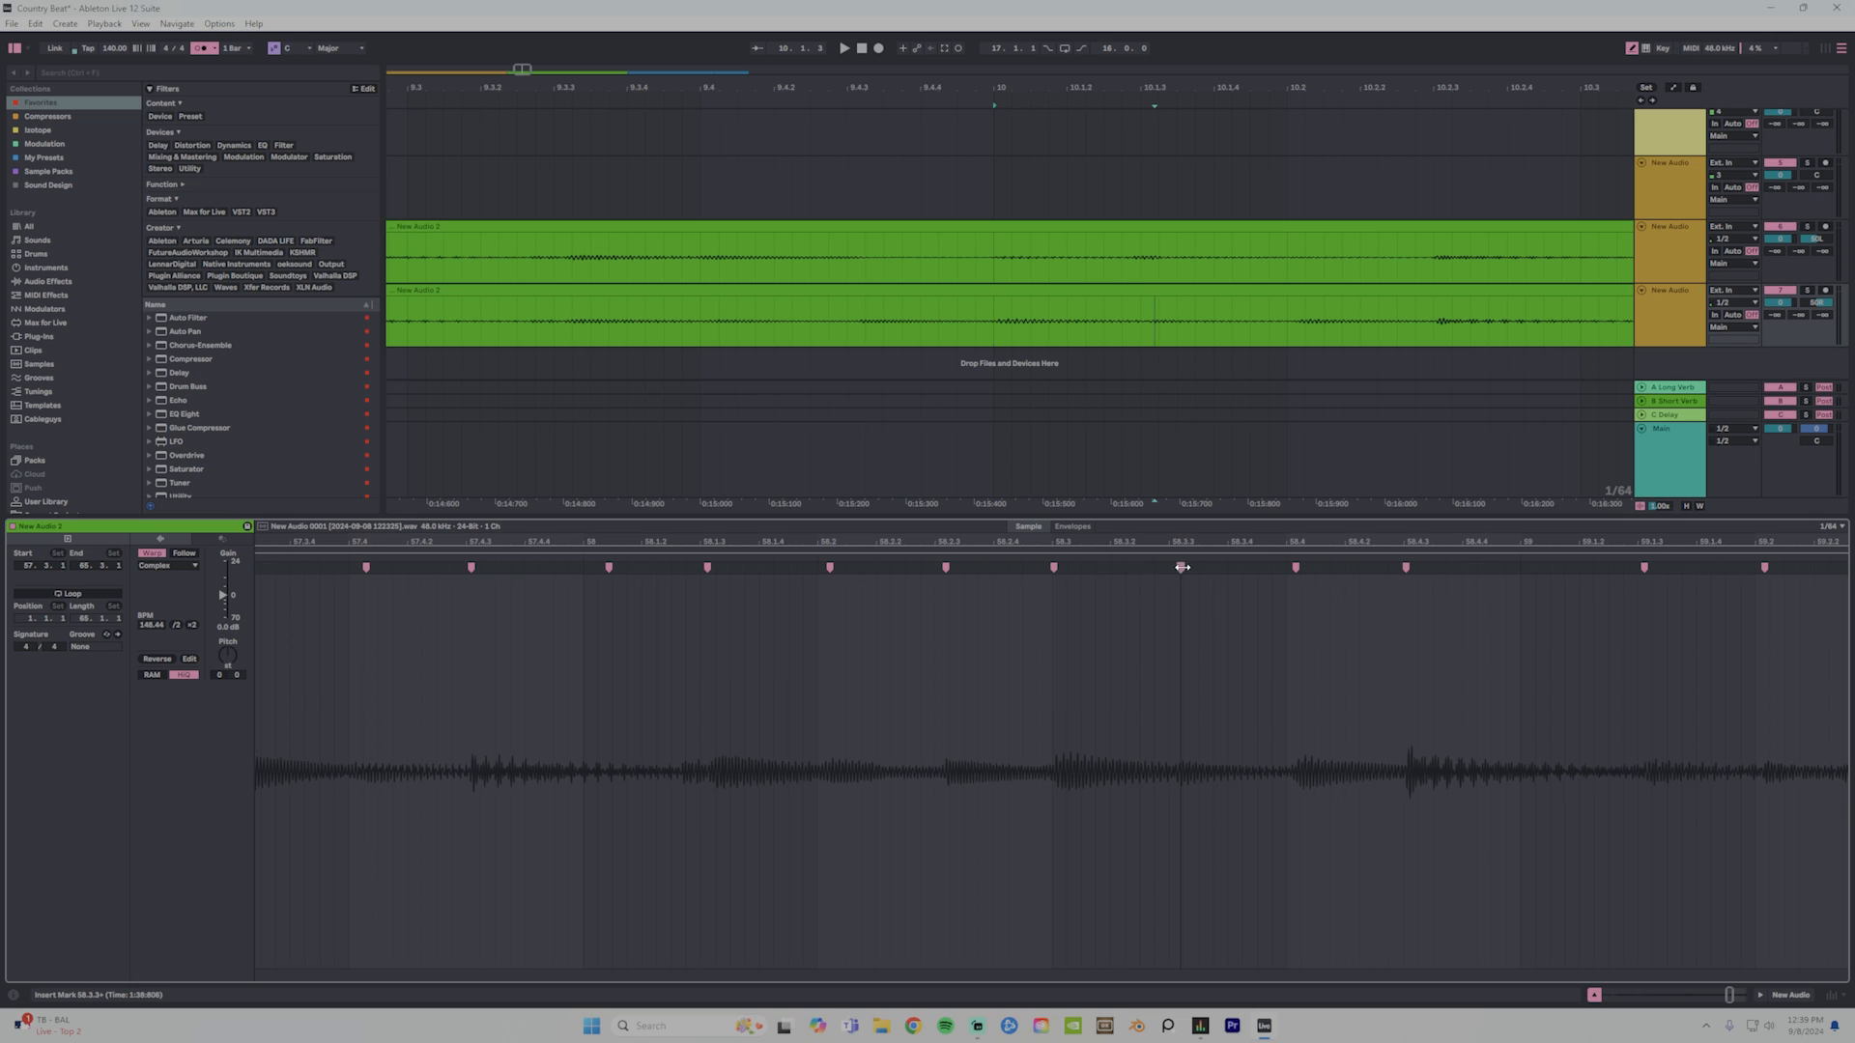
# Audition the passage around 10.1.3 and adjust the upper green clip's warp marker near sample position 50.3.3.
pyautogui.click(1124, 255)
pyautogui.press('space')
pyautogui.press('space')
pyautogui.press('space')
pyautogui.press('space')
pyautogui.press('space')
pyautogui.press('space')
pyautogui.click(1056, 568)
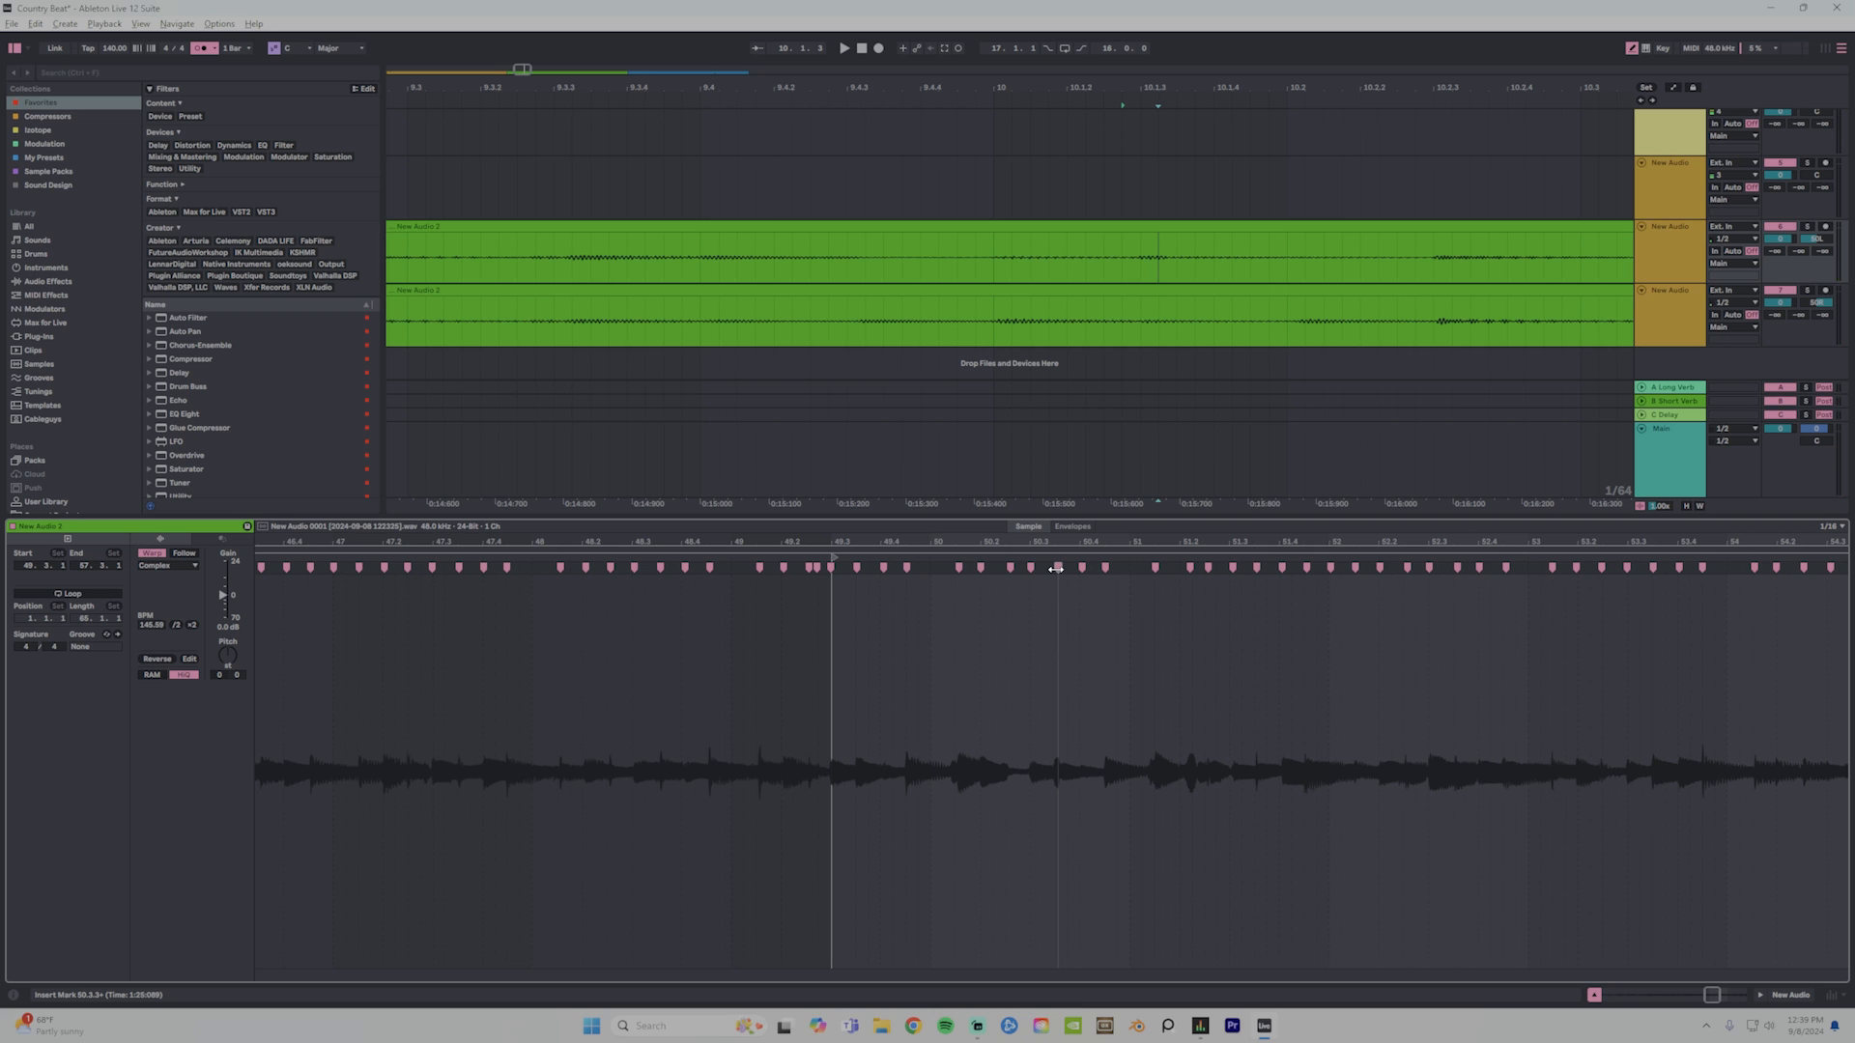
# Audition the passage around 10.2.3 and adjust the matching warp marker in the upper green clip.
pyautogui.moveTo(1225, 88)
pyautogui.mouseDown()
pyautogui.moveTo(998, 82)
pyautogui.moveTo(1024, 174)
pyautogui.moveTo(1018, 264)
pyautogui.mouseUp()
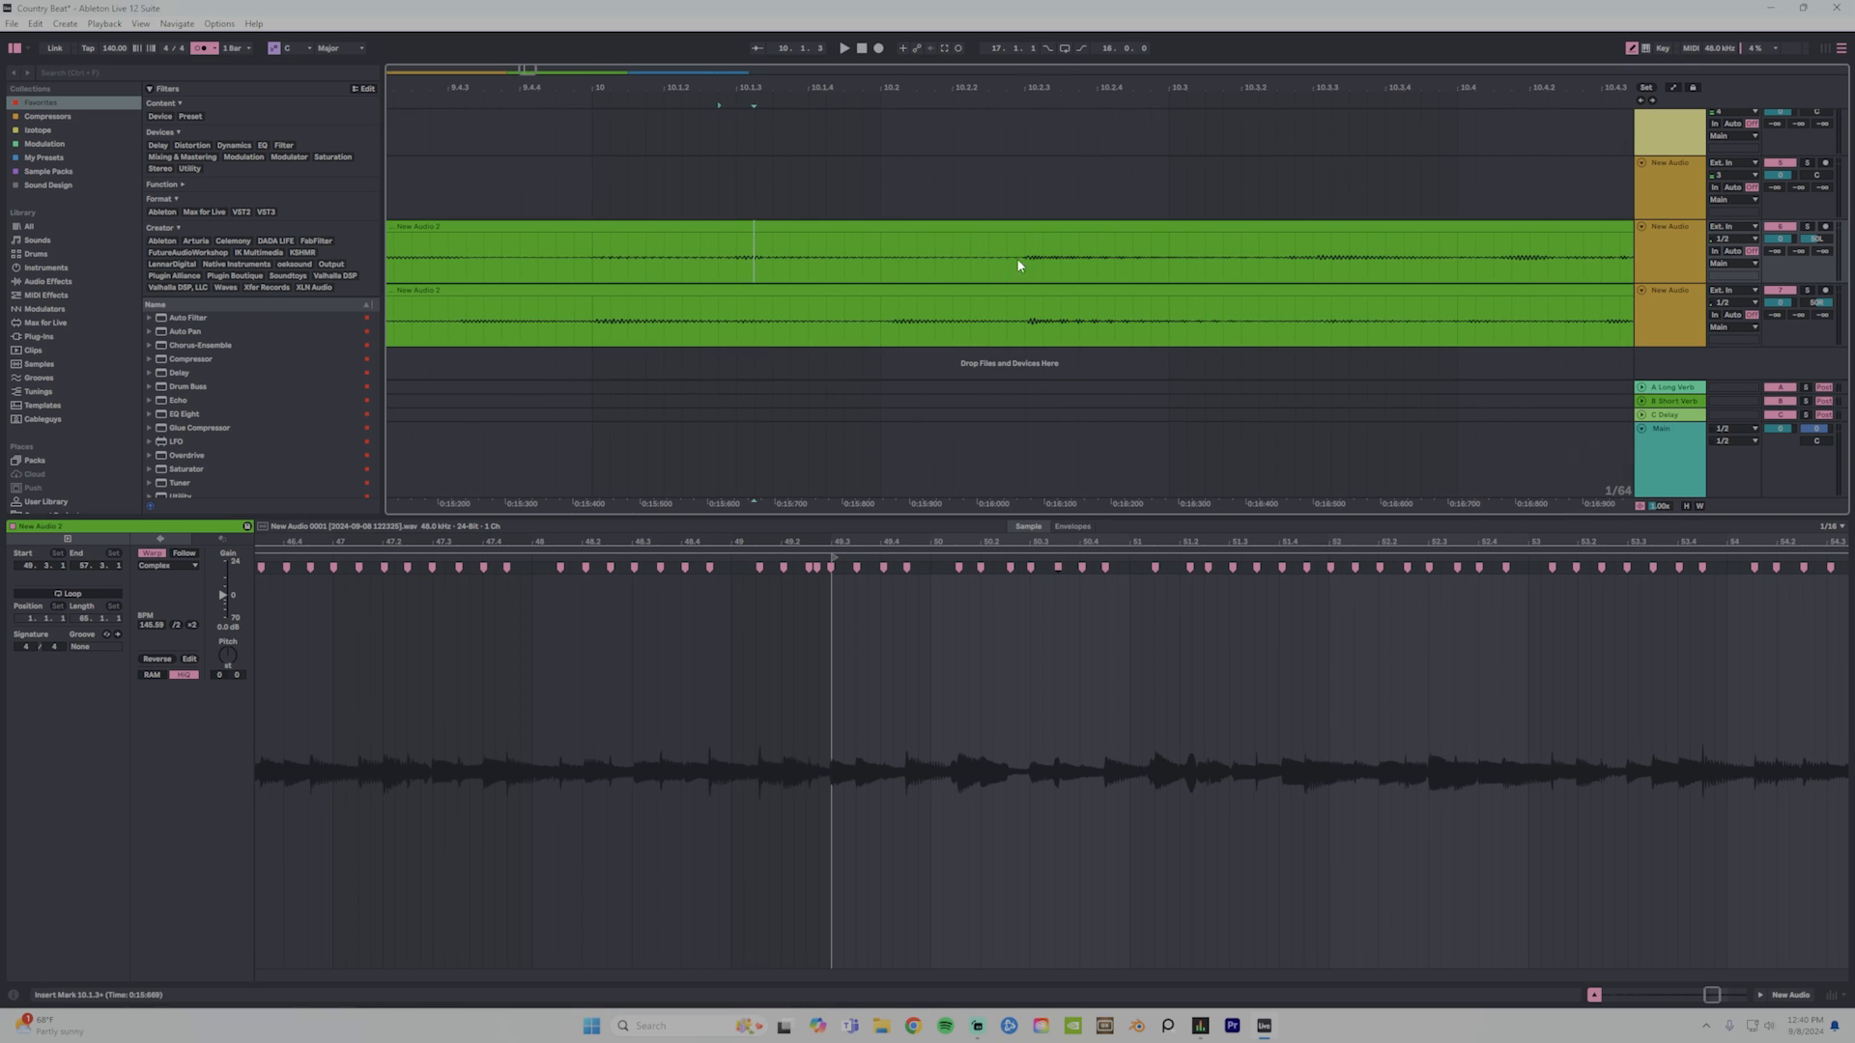
pyautogui.press('space')
pyautogui.click(1064, 570)
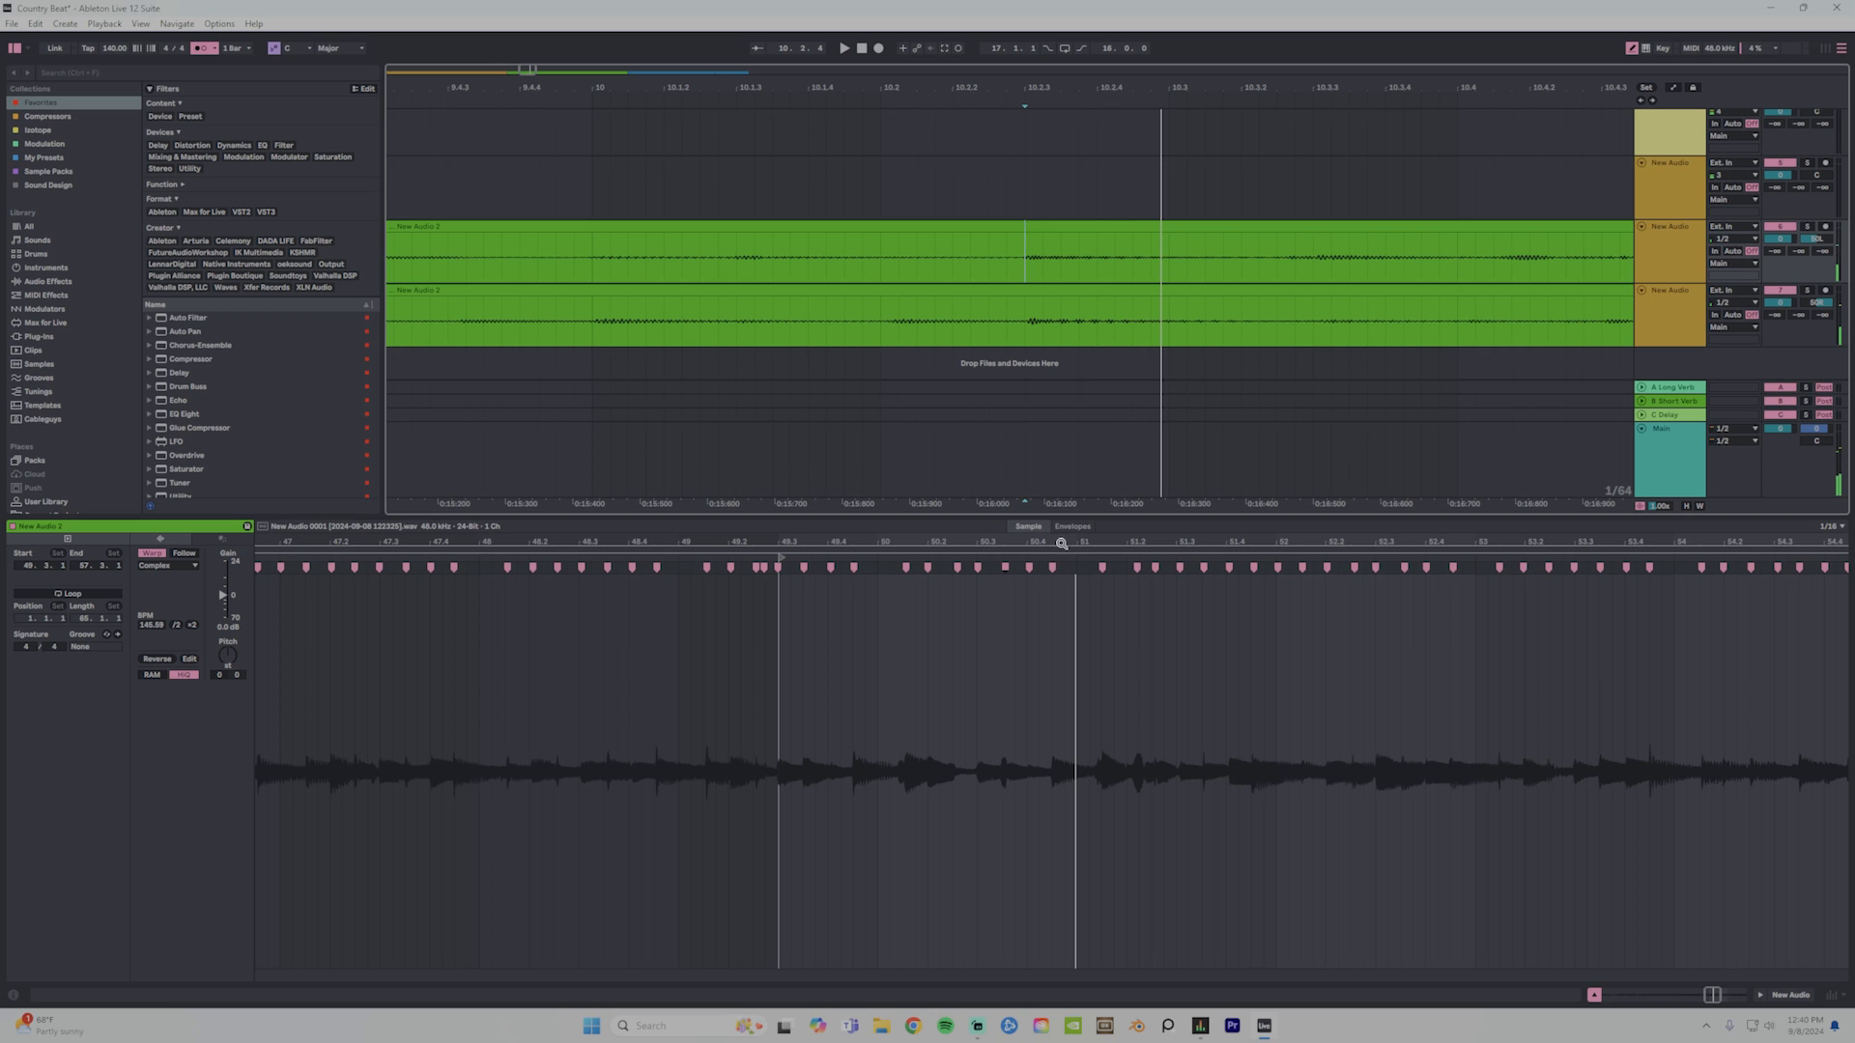
pyautogui.moveTo(1062, 544); pyautogui.dragTo(1047, 594)
pyautogui.press('space')
pyautogui.press('space')
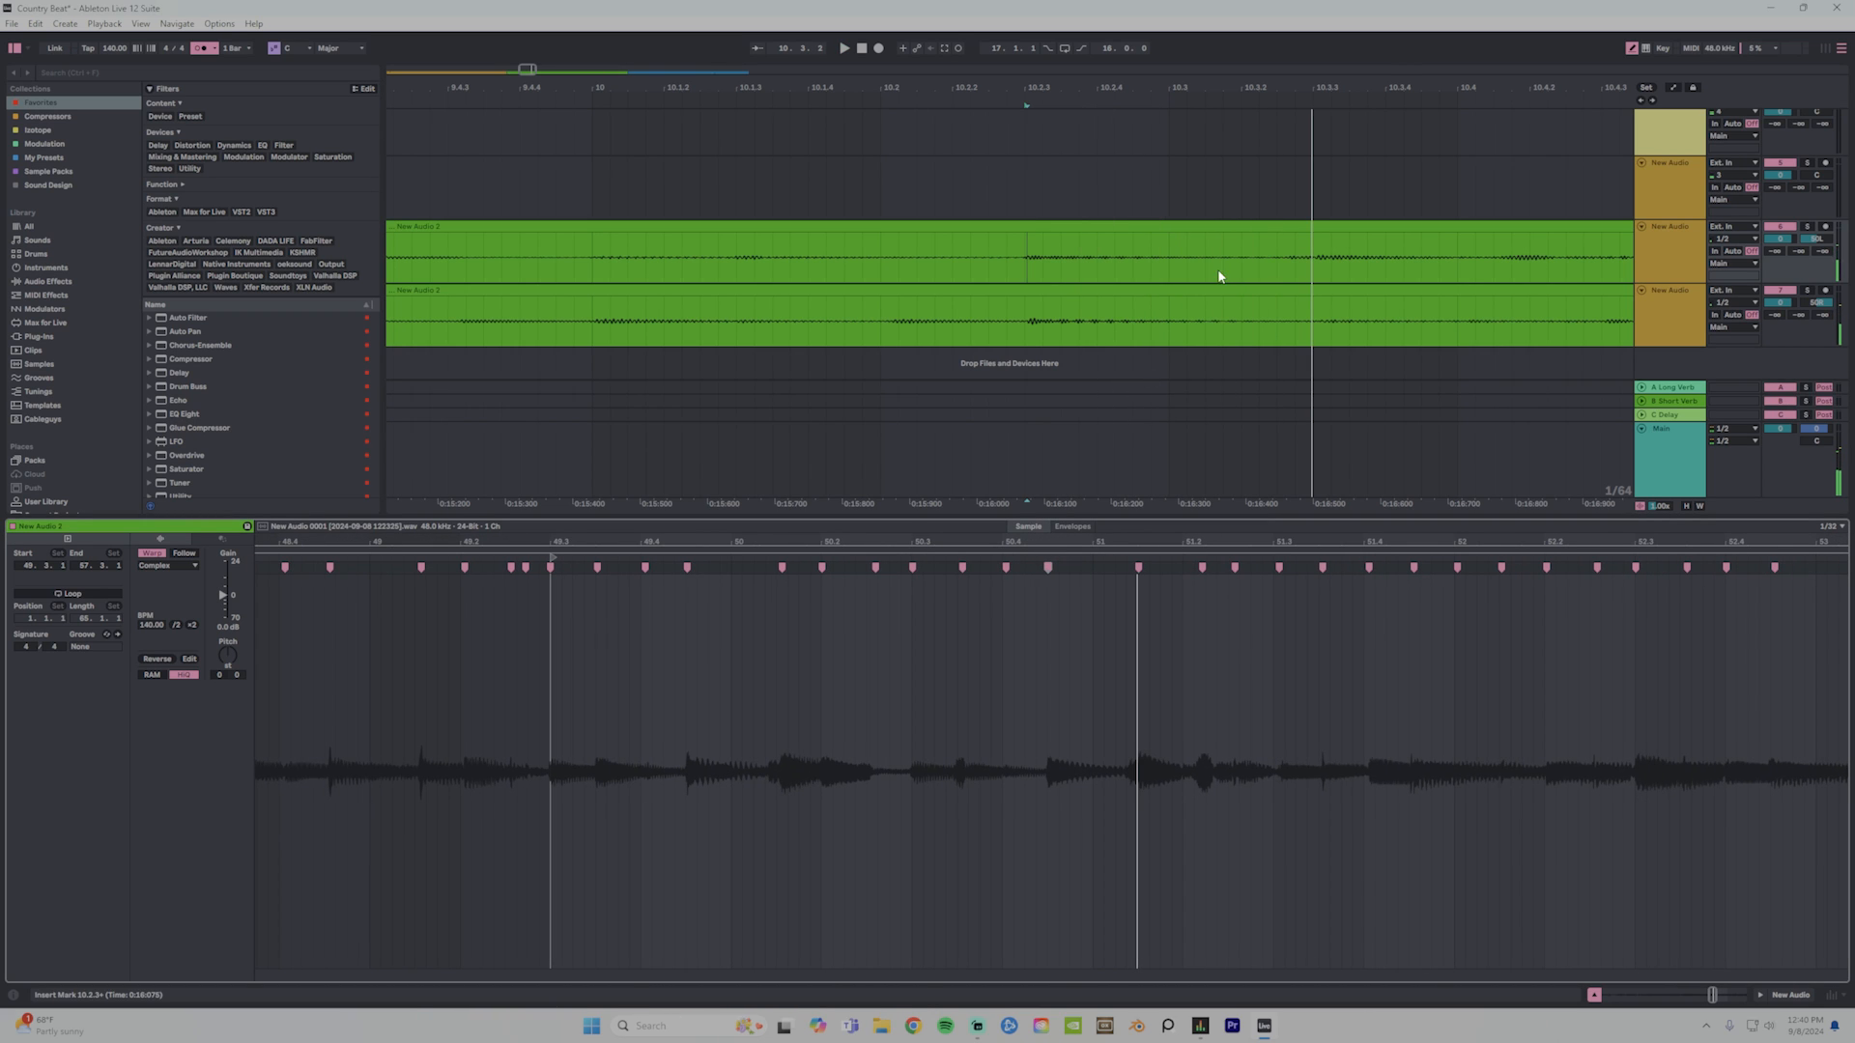
# Audition the green clips from bar 10 through bar 12, listening for loose timing around 10.4.4 and 12.3.
pyautogui.press('space')
pyautogui.moveTo(1410, 89); pyautogui.dragTo(1164, 97)
pyautogui.click(1066, 302)
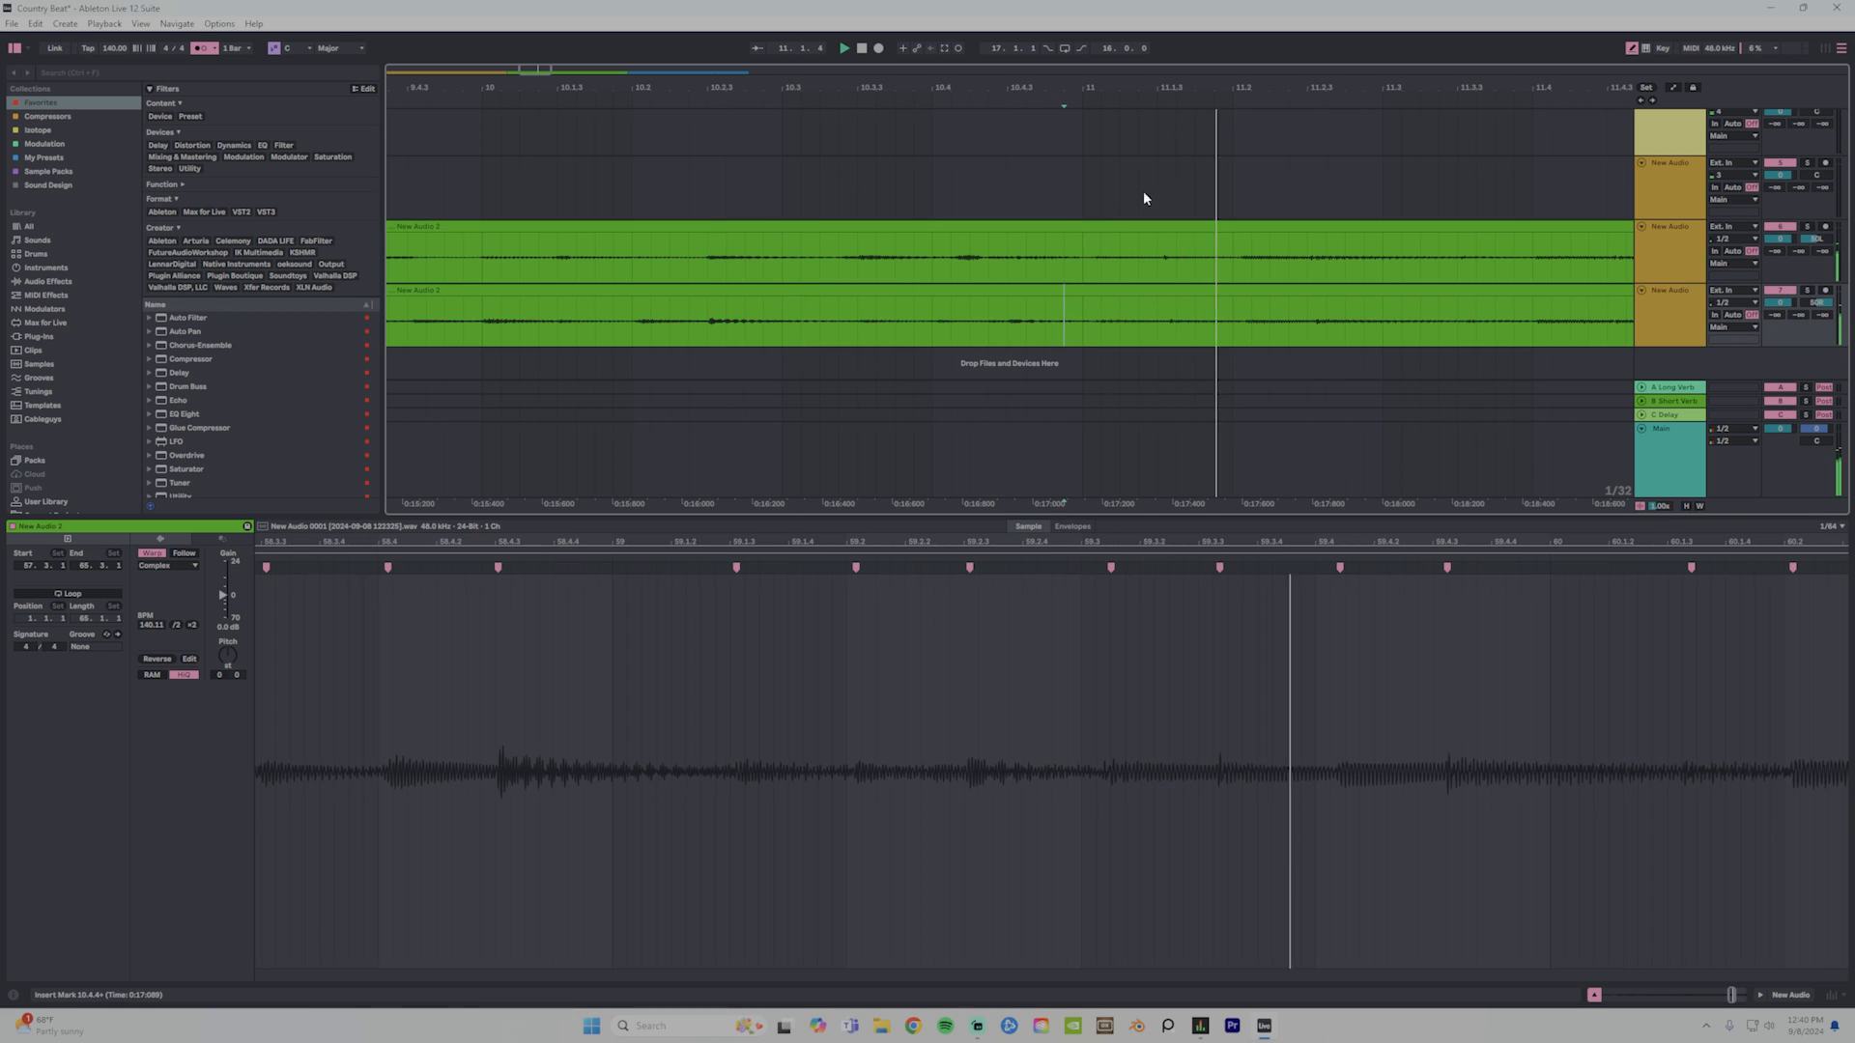
pyautogui.press('space')
pyautogui.moveTo(1305, 88)
pyautogui.mouseDown()
pyautogui.moveTo(724, 90)
pyautogui.moveTo(611, 60)
pyautogui.mouseUp()
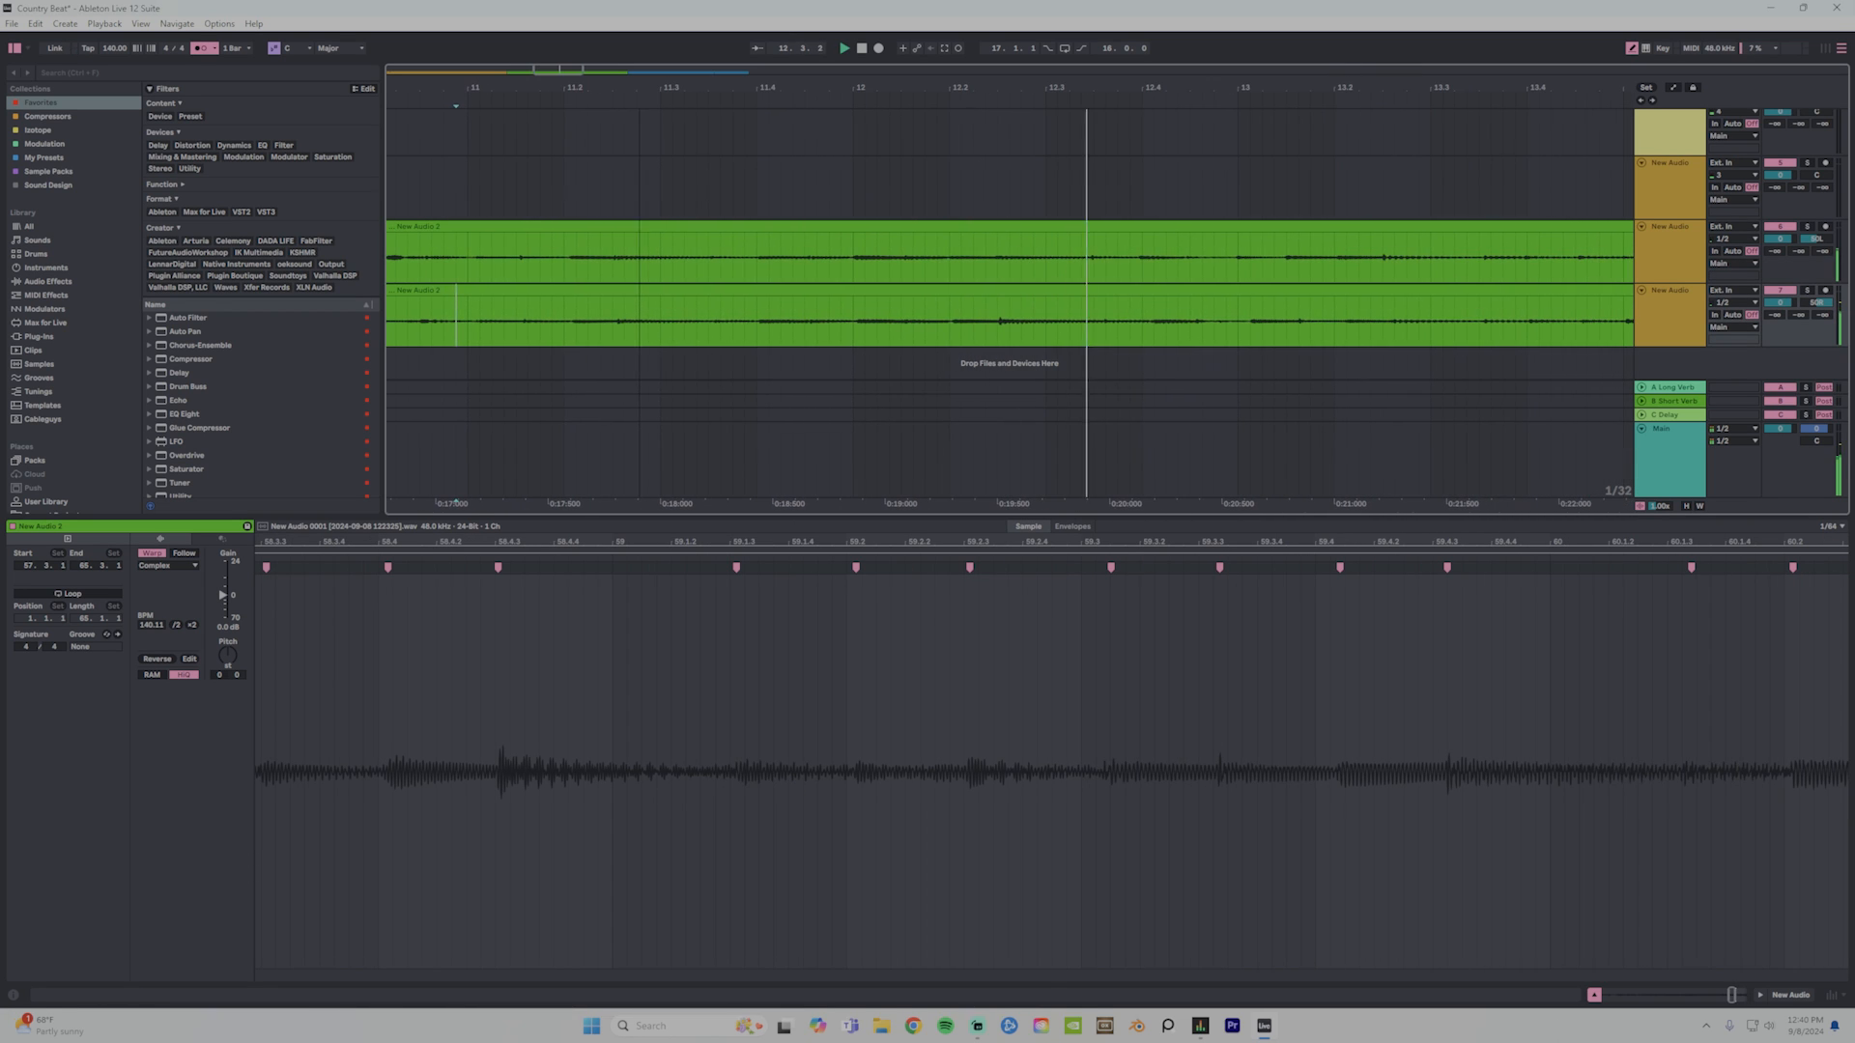
pyautogui.press('space')
pyautogui.click(1078, 337)
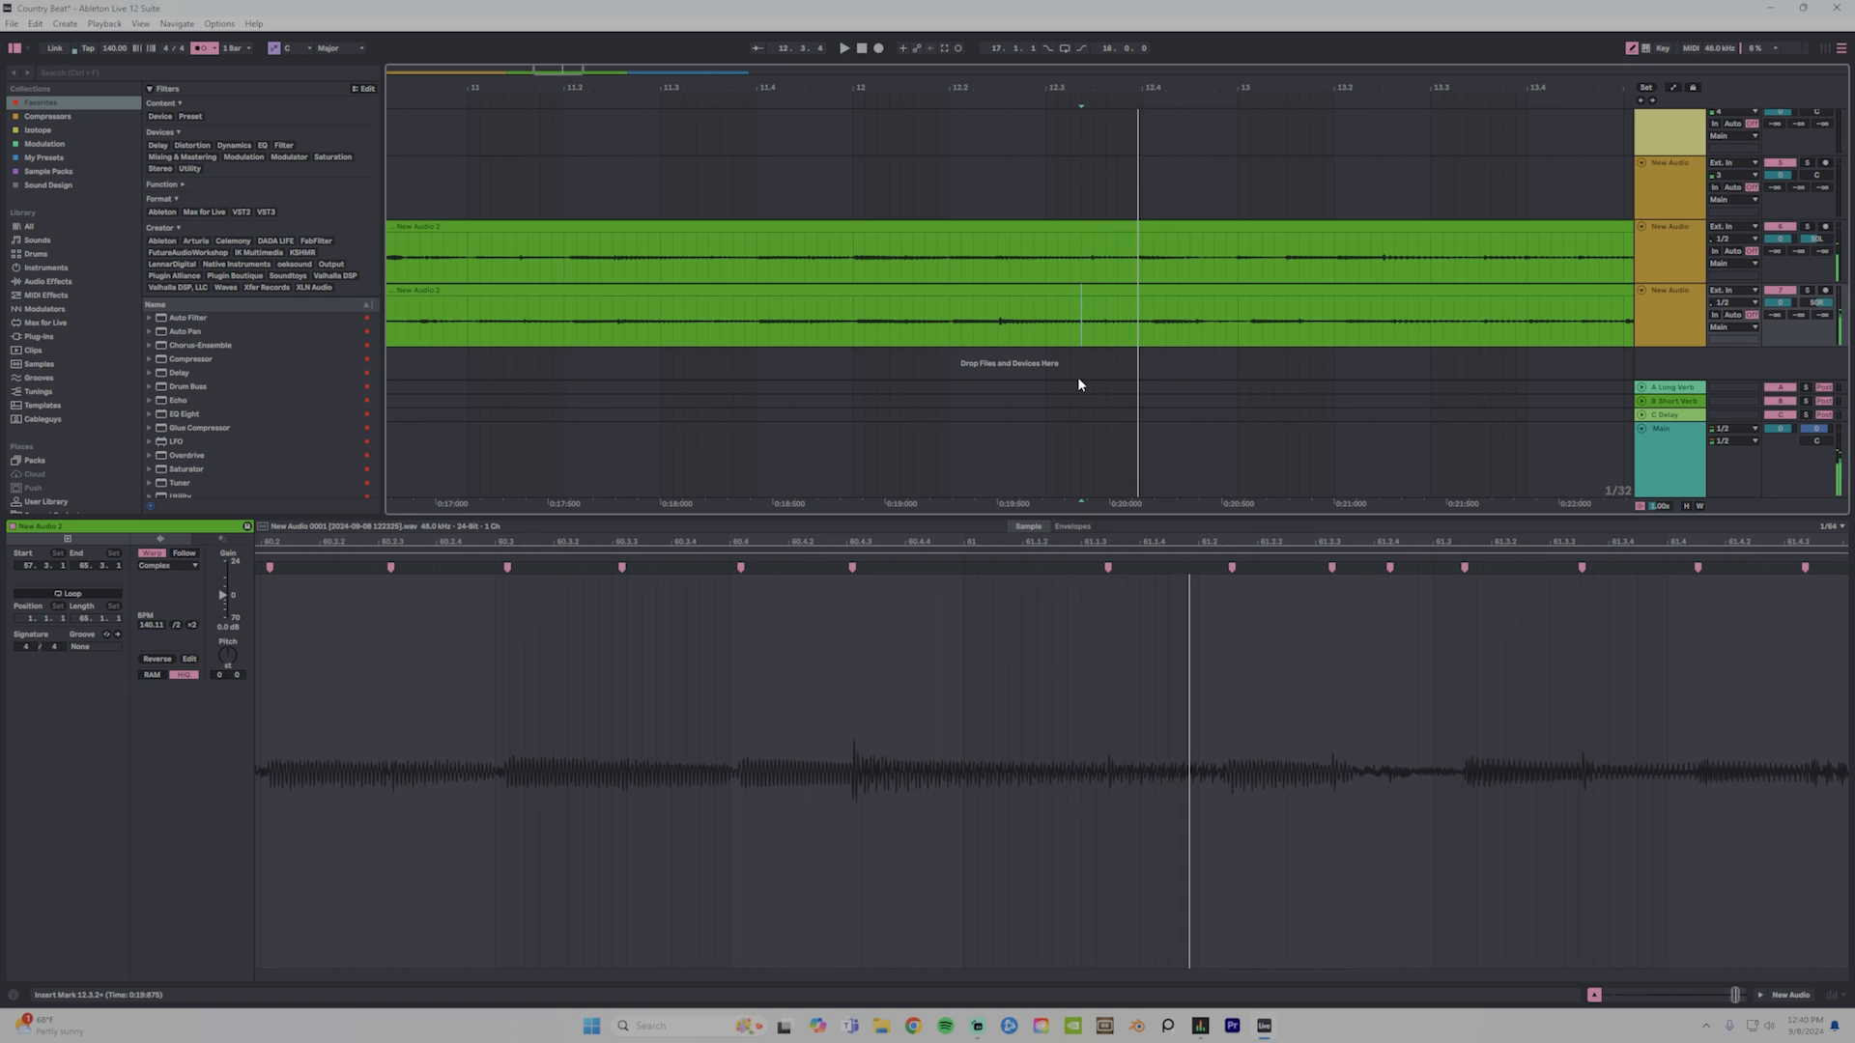
# Audition the passage around 12.2.3 and shift the lower green clip's warp markers near sample positions 60.4.3 and 61.1.3 slightly earlier.
pyautogui.moveTo(1080, 79); pyautogui.dragTo(1090, 88)
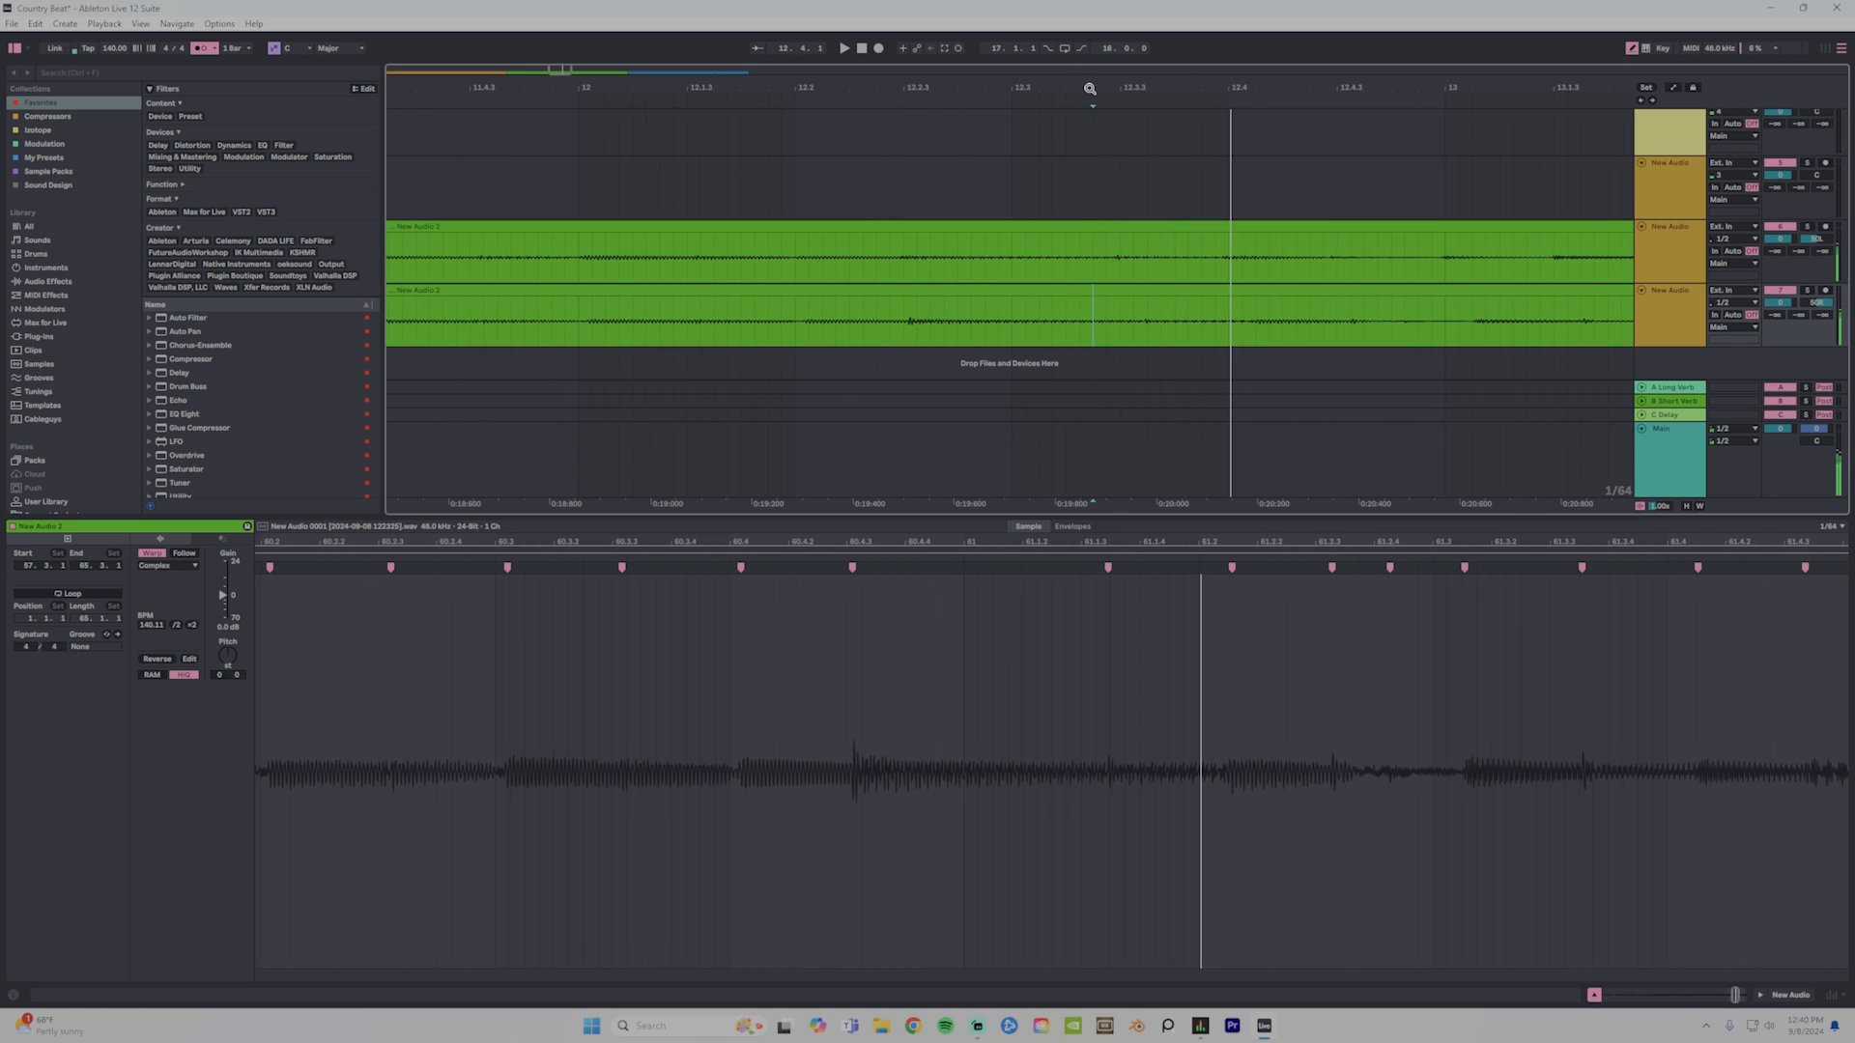
pyautogui.click(982, 258)
pyautogui.press('space')
pyautogui.moveTo(890, 259); pyautogui.dragTo(878, 272)
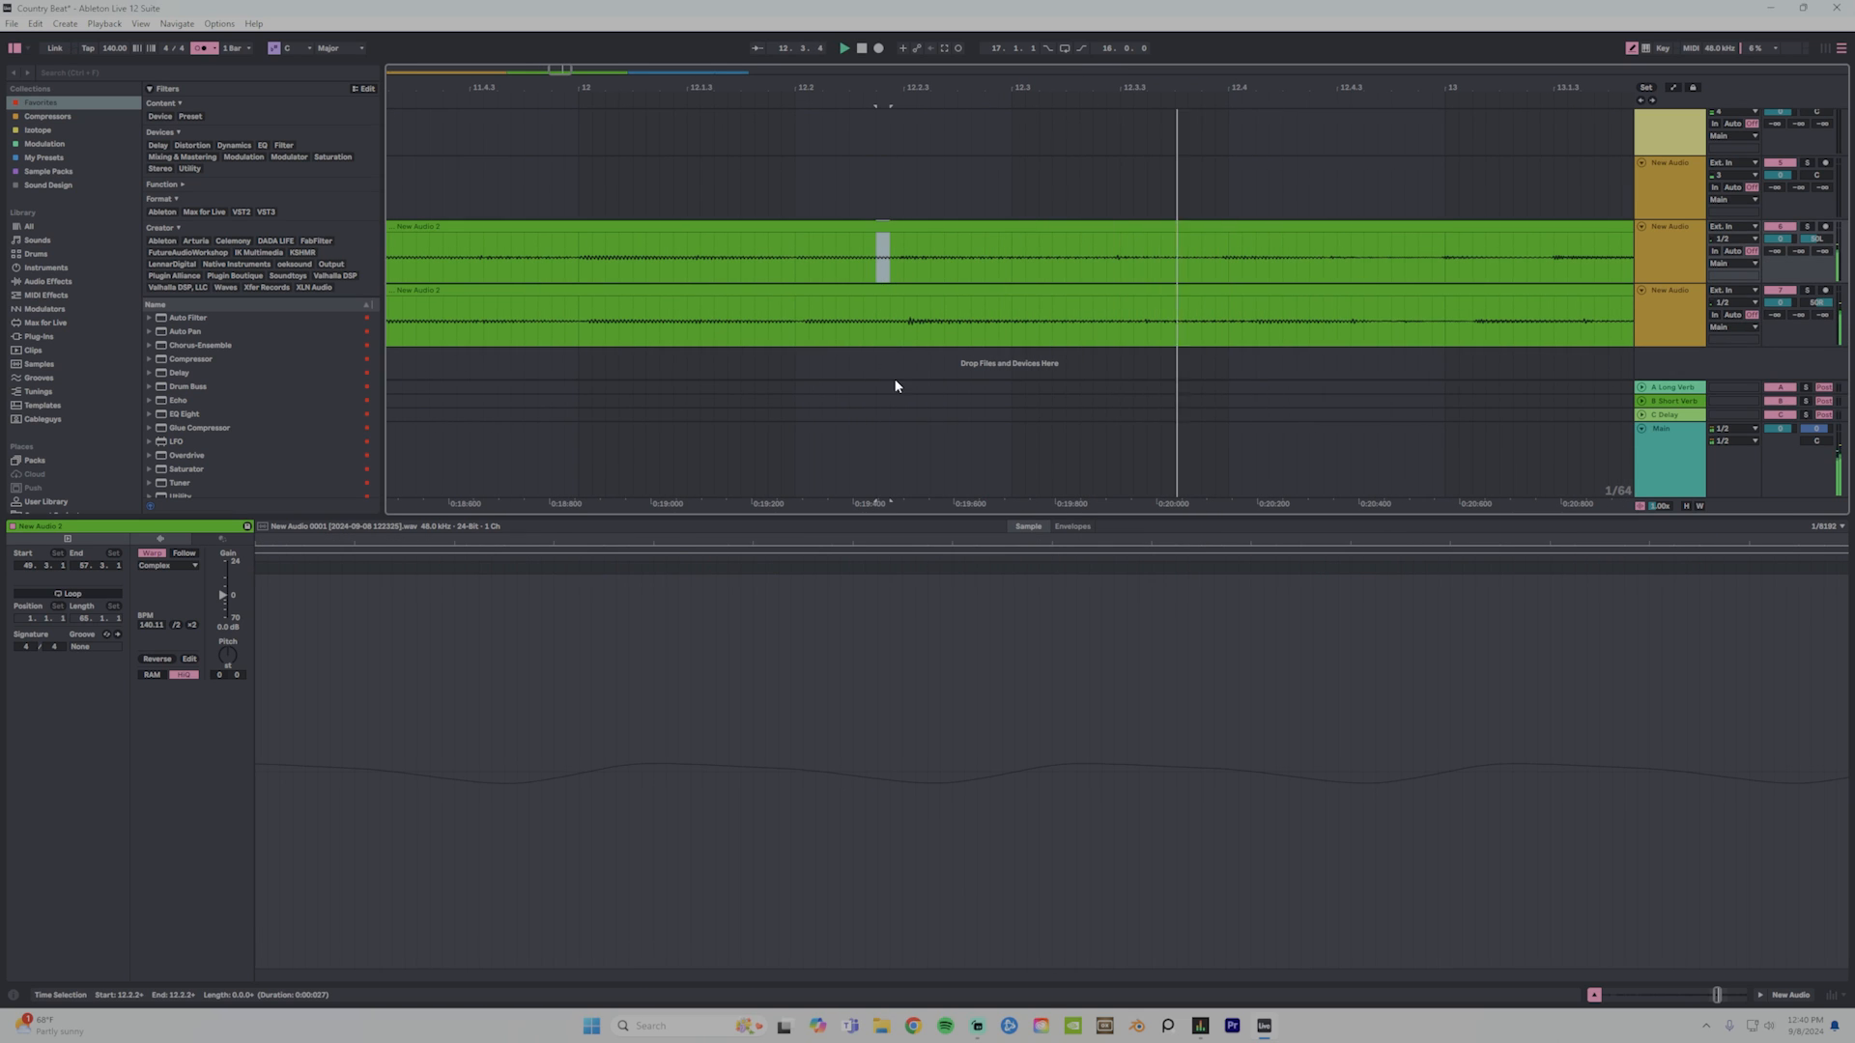
pyautogui.press('space')
pyautogui.click(895, 328)
pyautogui.press('space')
pyautogui.press('space')
pyautogui.press('space')
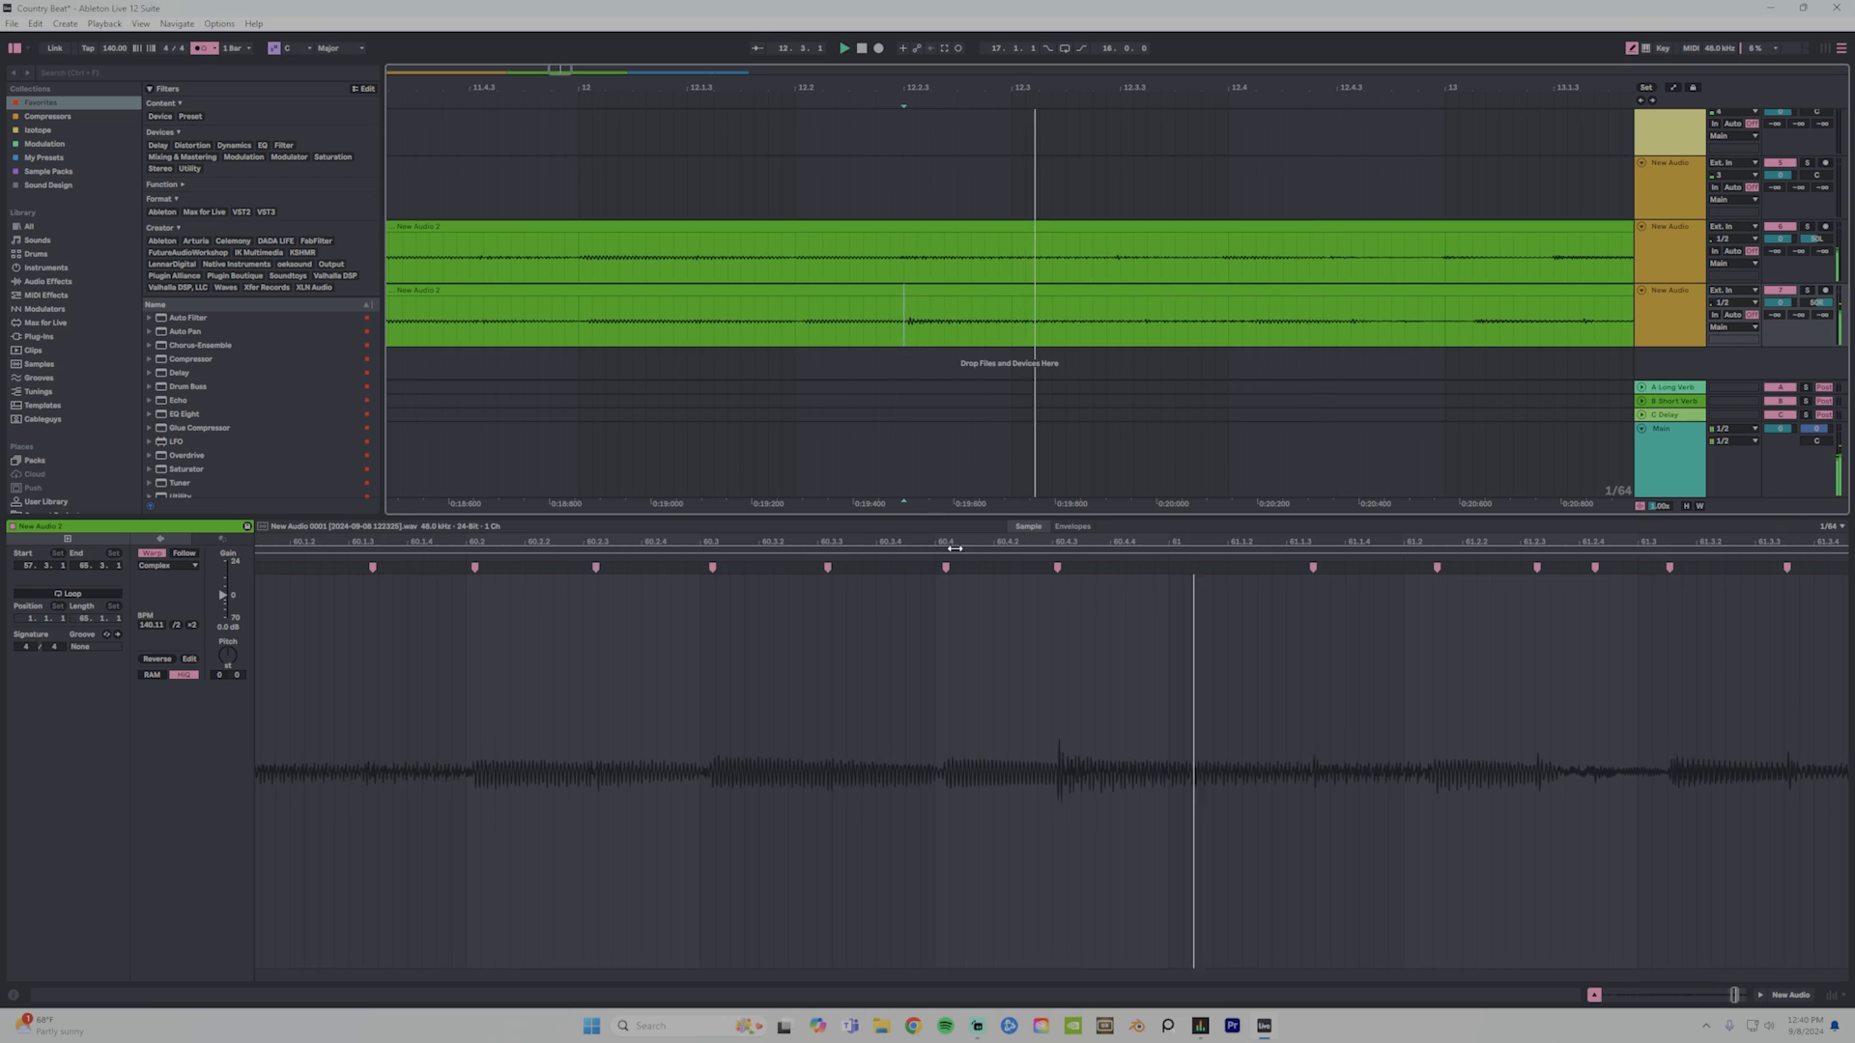
pyautogui.press('space')
pyautogui.press('space')
pyautogui.press('space')
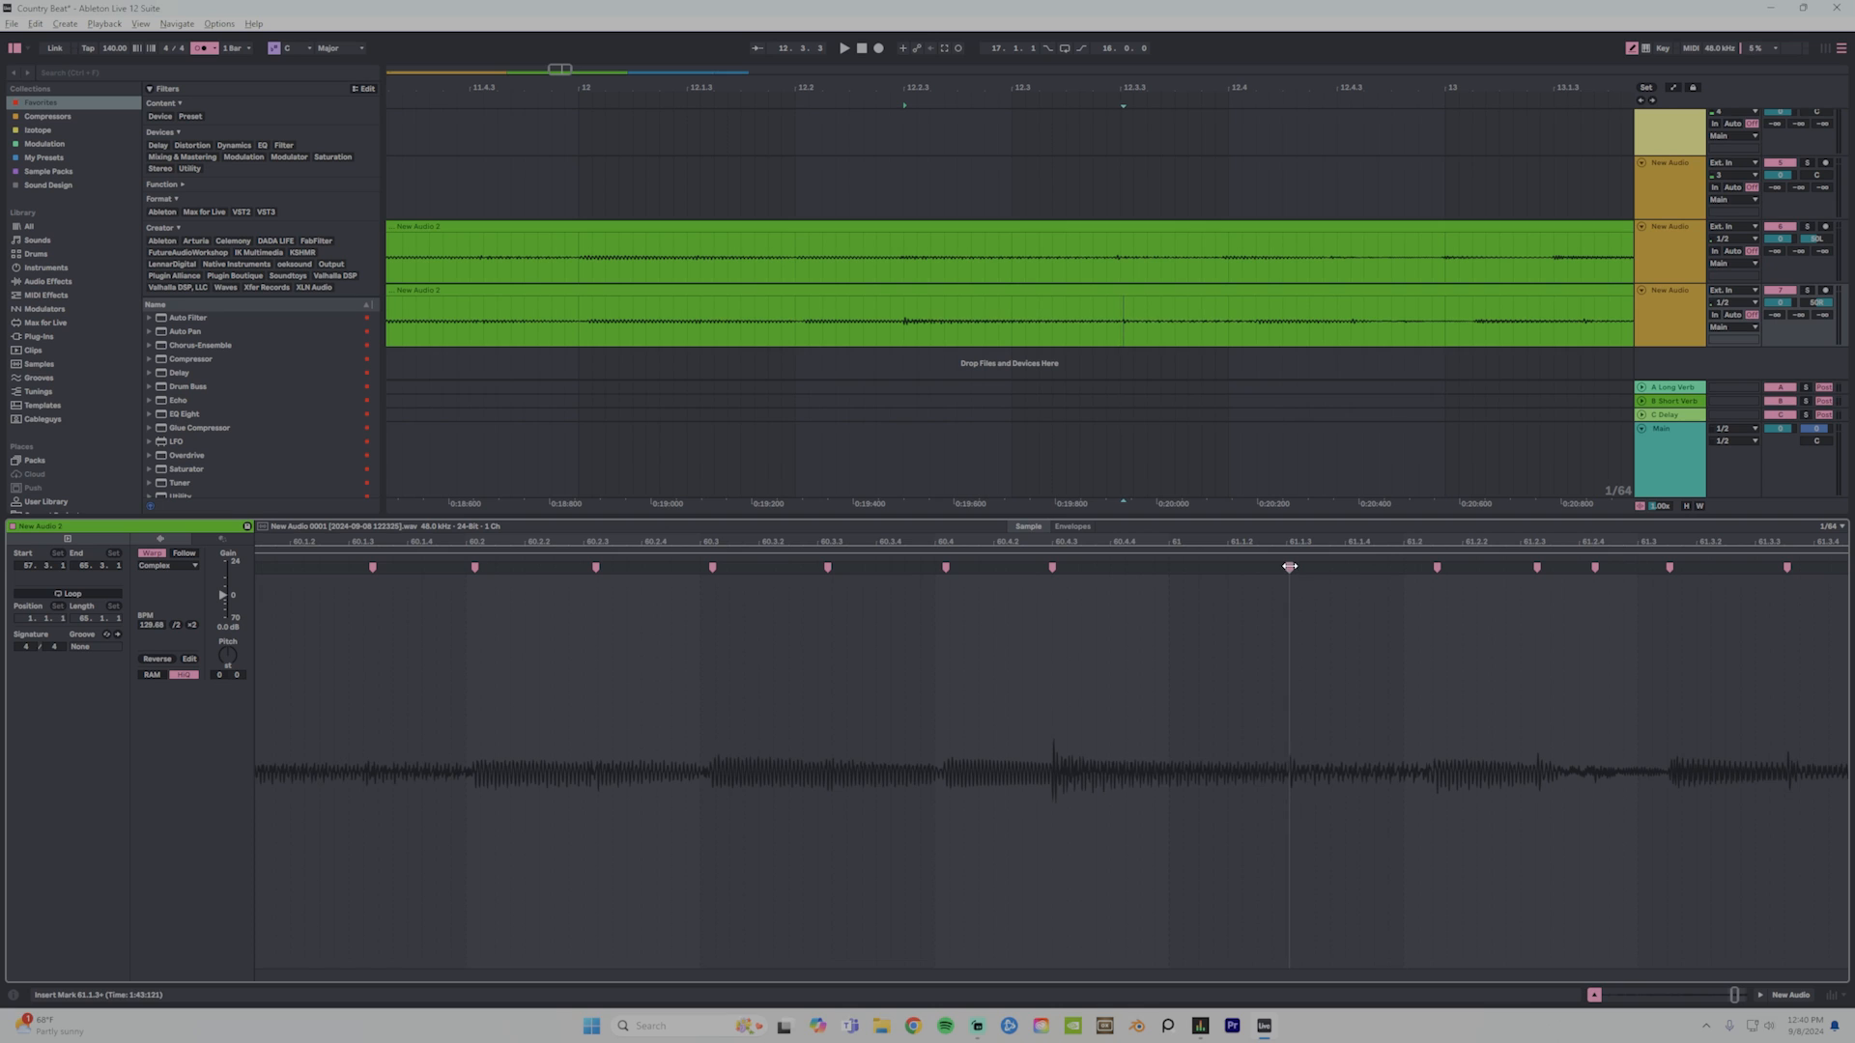
# Audition the passage just before 12.3.3 and shift the upper green clip's warp marker near sample position 53.1.3 slightly earlier.
pyautogui.click(1093, 273)
pyautogui.press('space')
pyautogui.click(1110, 228)
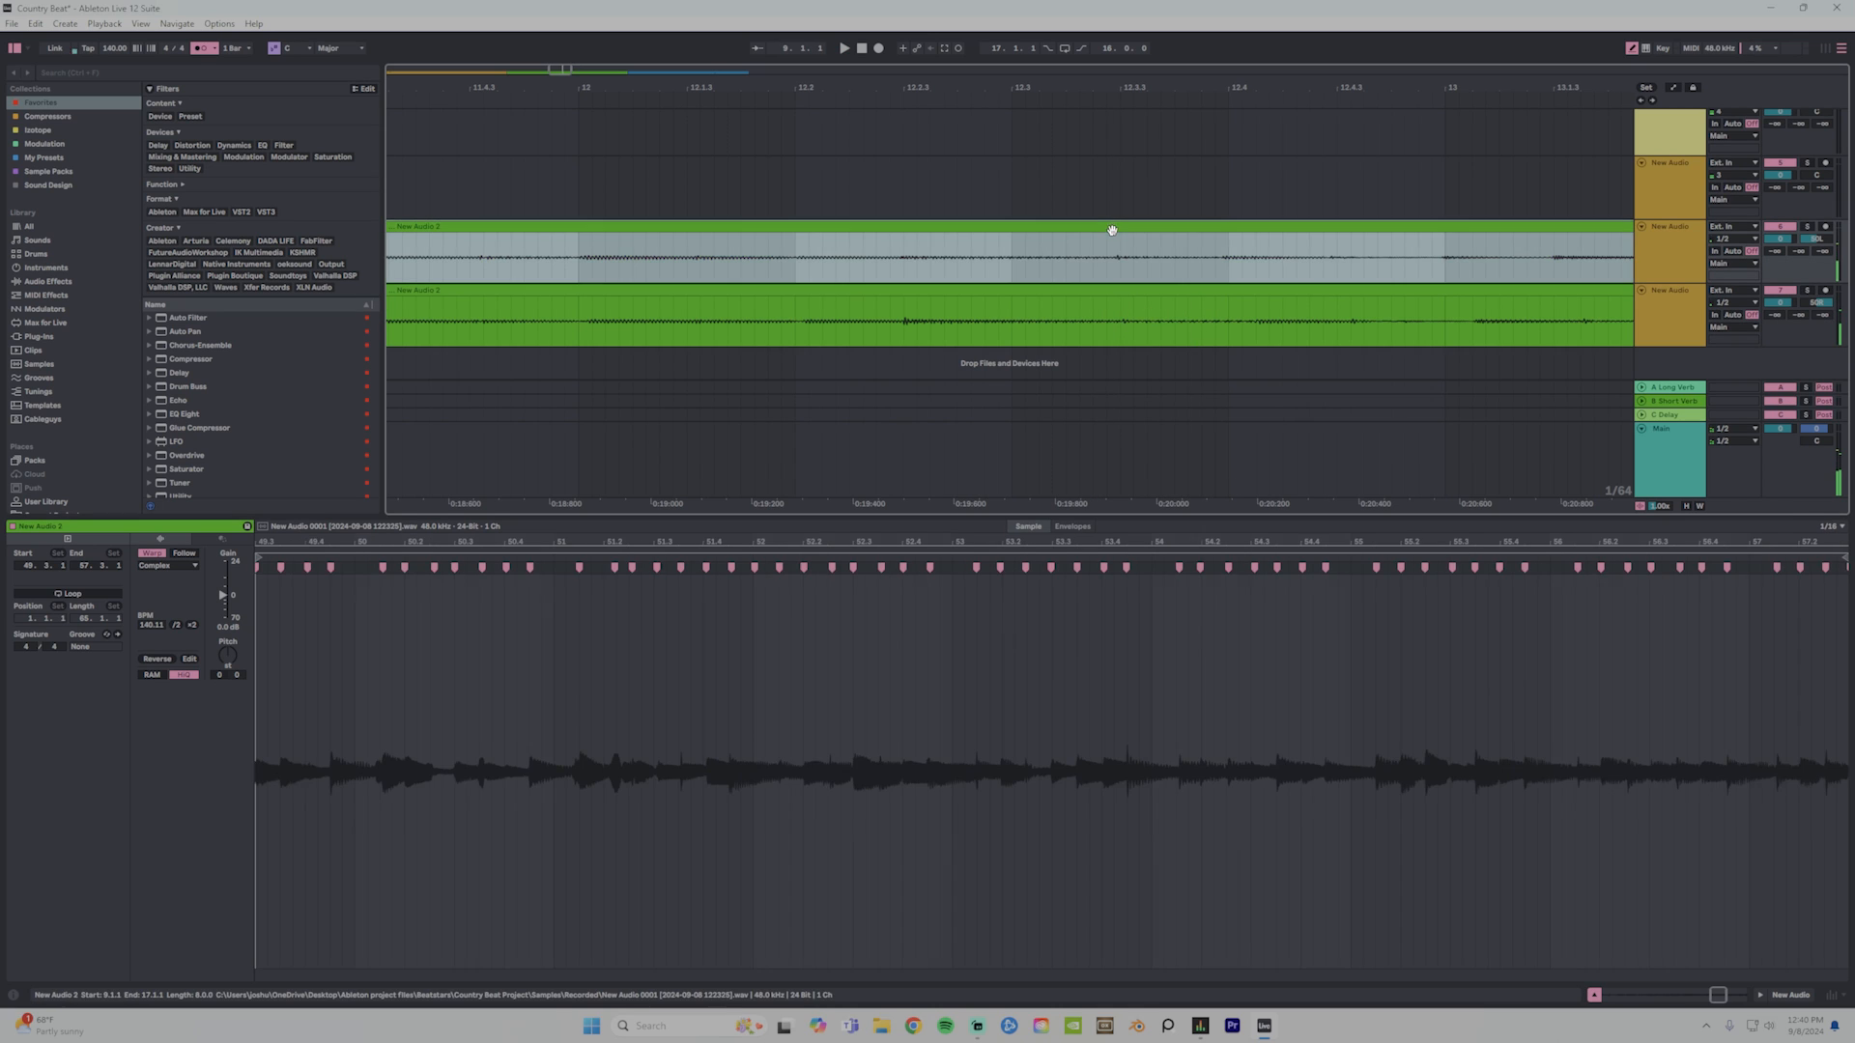
pyautogui.click(1108, 262)
pyautogui.press('space')
pyautogui.press('space')
pyautogui.press('space')
pyautogui.press('space')
pyautogui.click(1055, 569)
pyautogui.press('space')
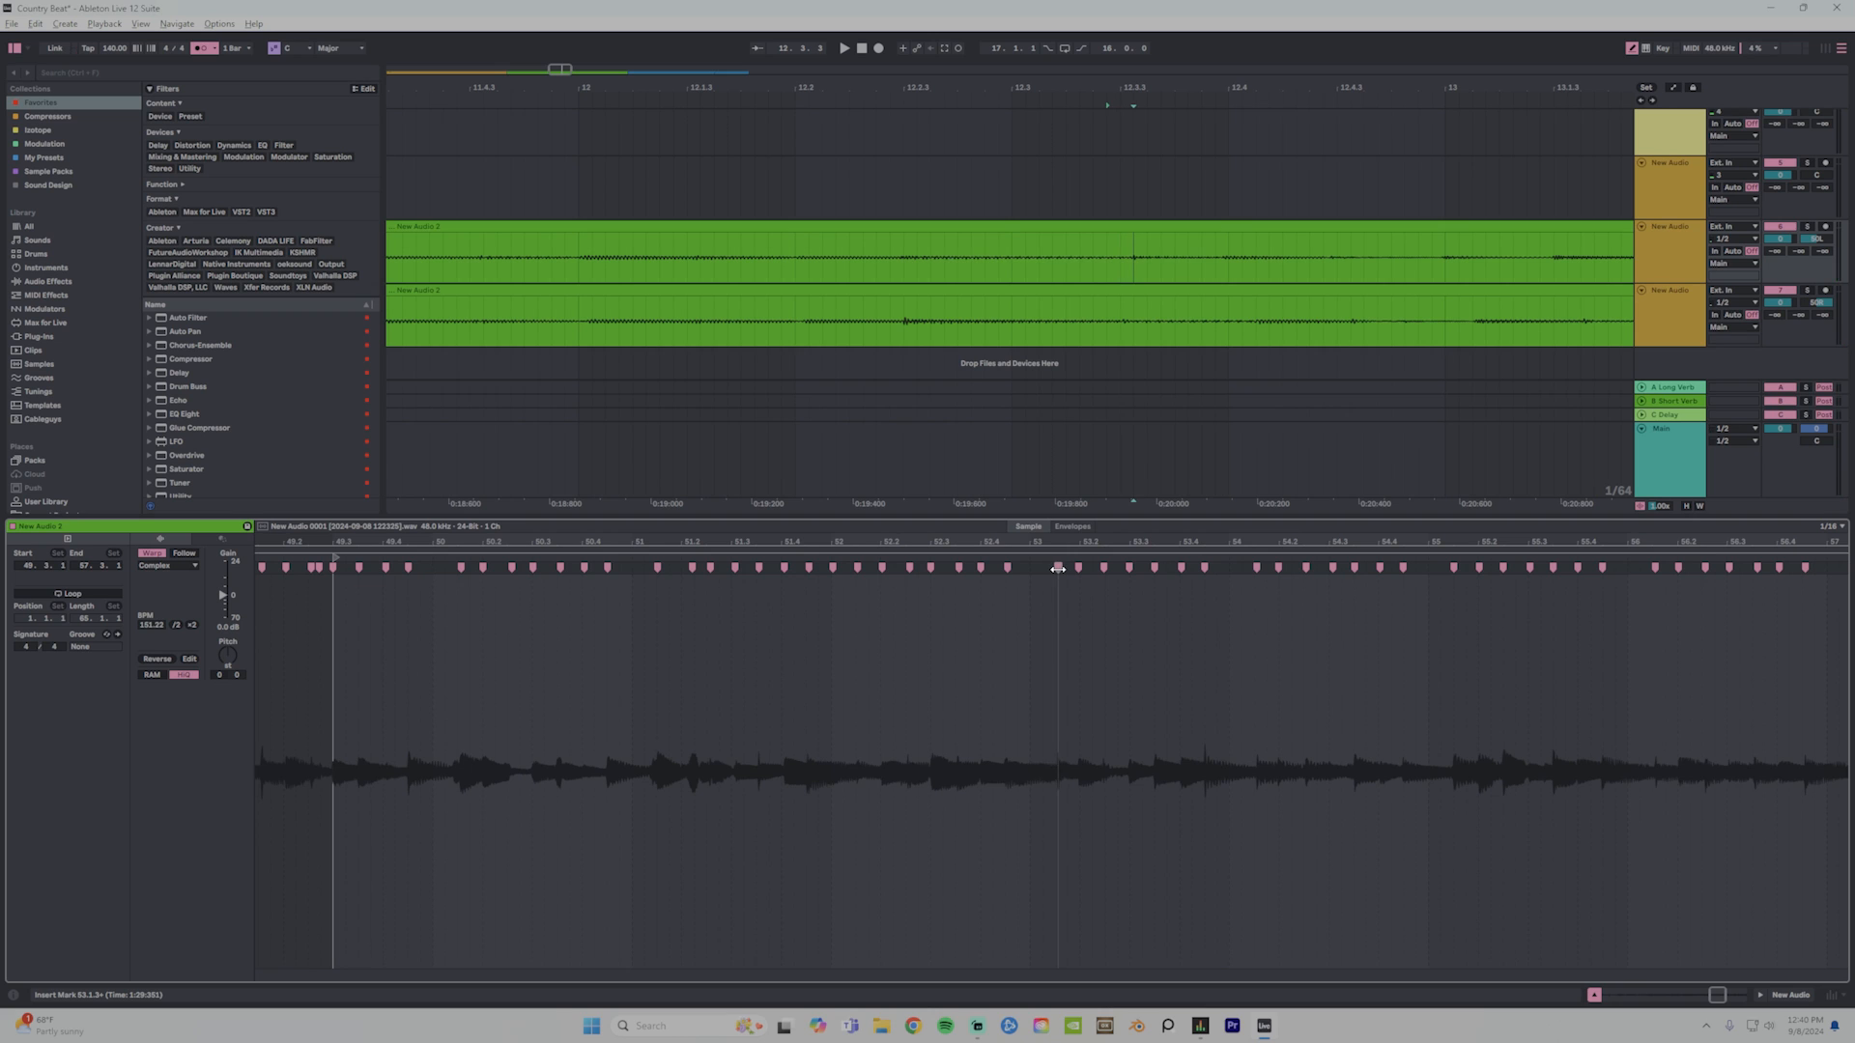
pyautogui.moveTo(1058, 542); pyautogui.dragTo(1053, 565)
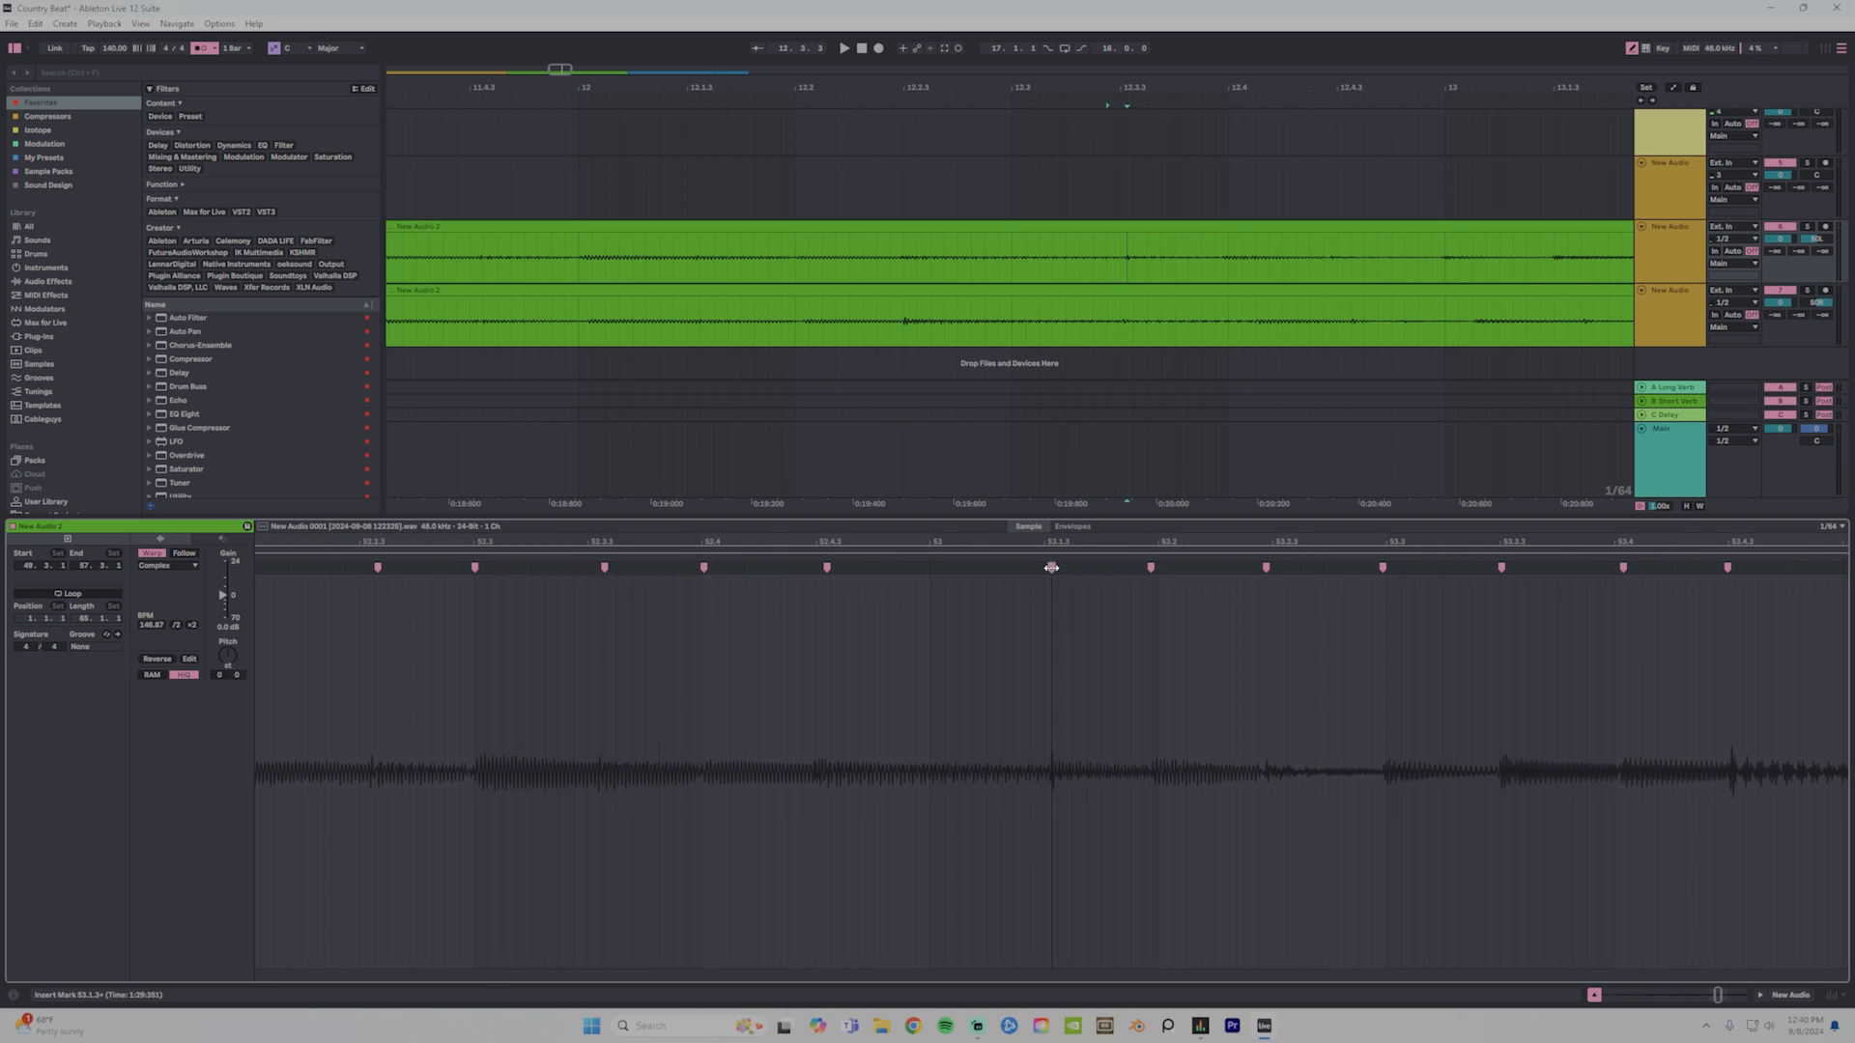
# Audition both green clips around bar 12 and shift the lower clip's warp marker near sample position 60.3 slightly earlier.
pyautogui.click(516, 278)
pyautogui.press('space')
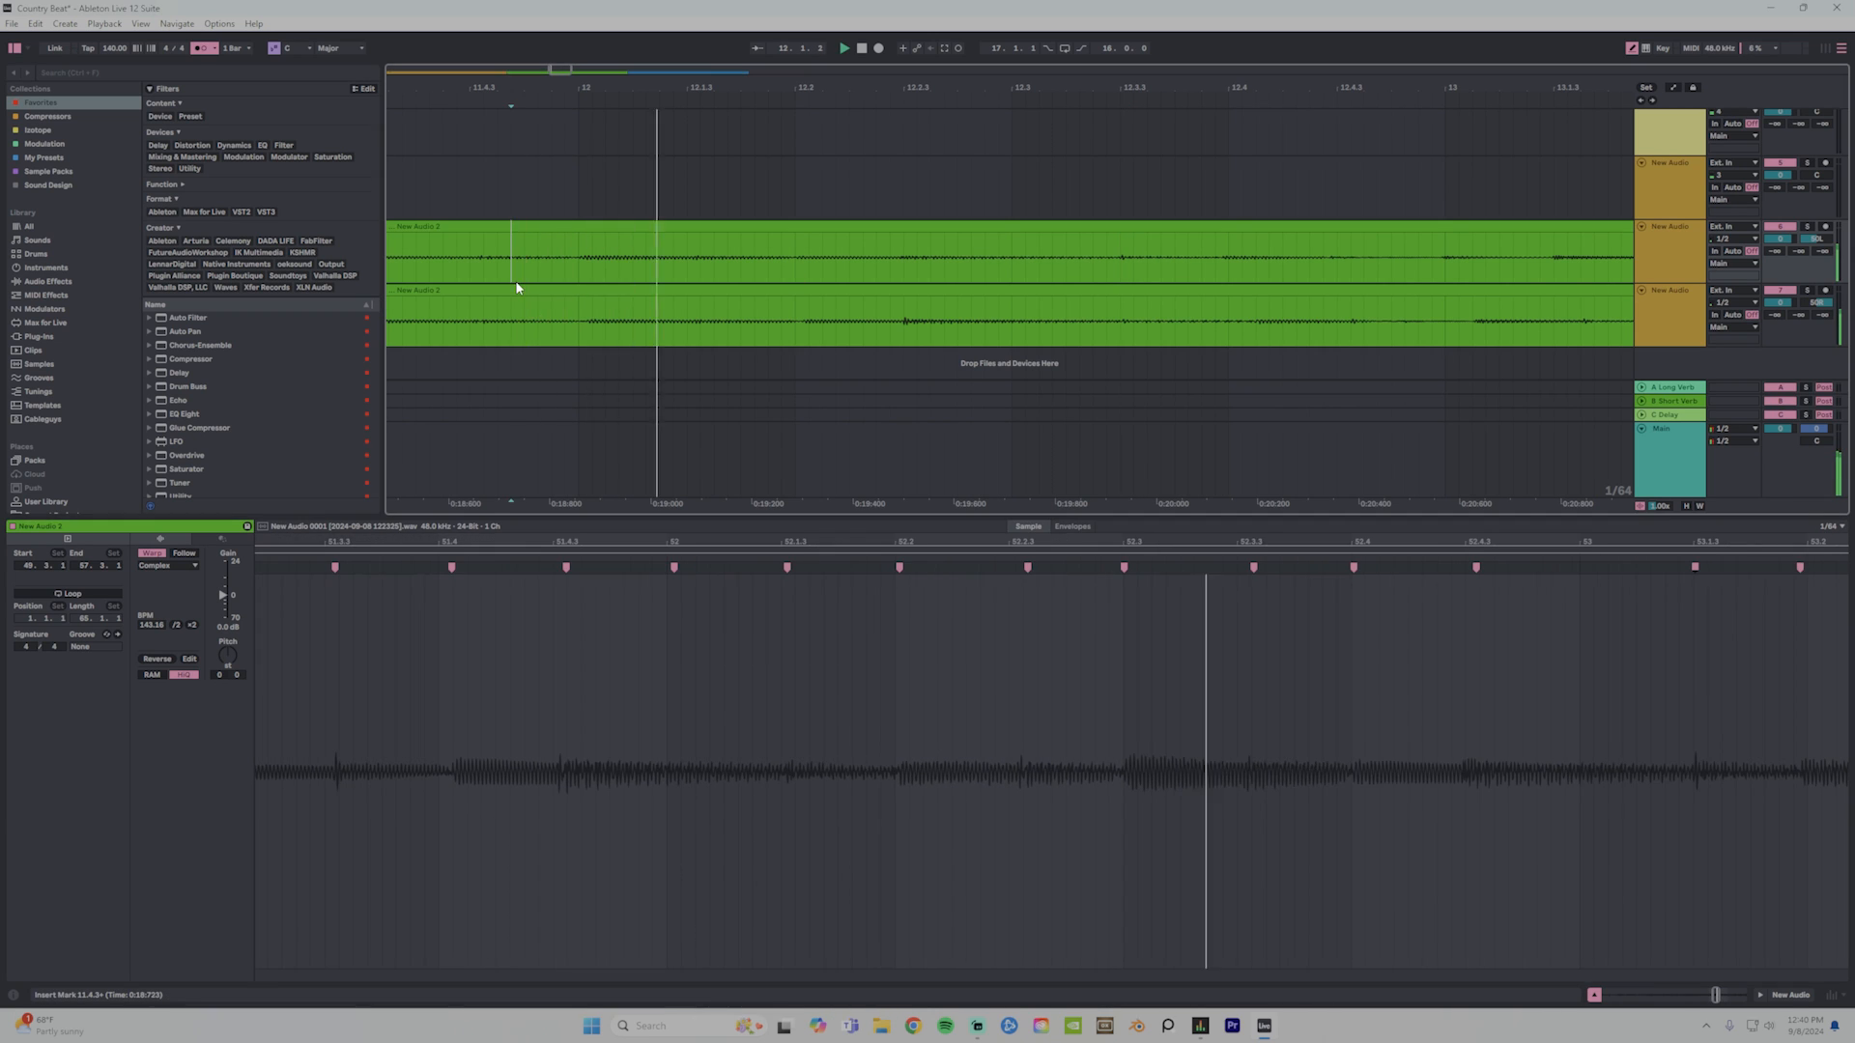
pyautogui.press('space')
pyautogui.click(576, 276)
pyautogui.press('space')
pyautogui.press('space')
pyautogui.press('space')
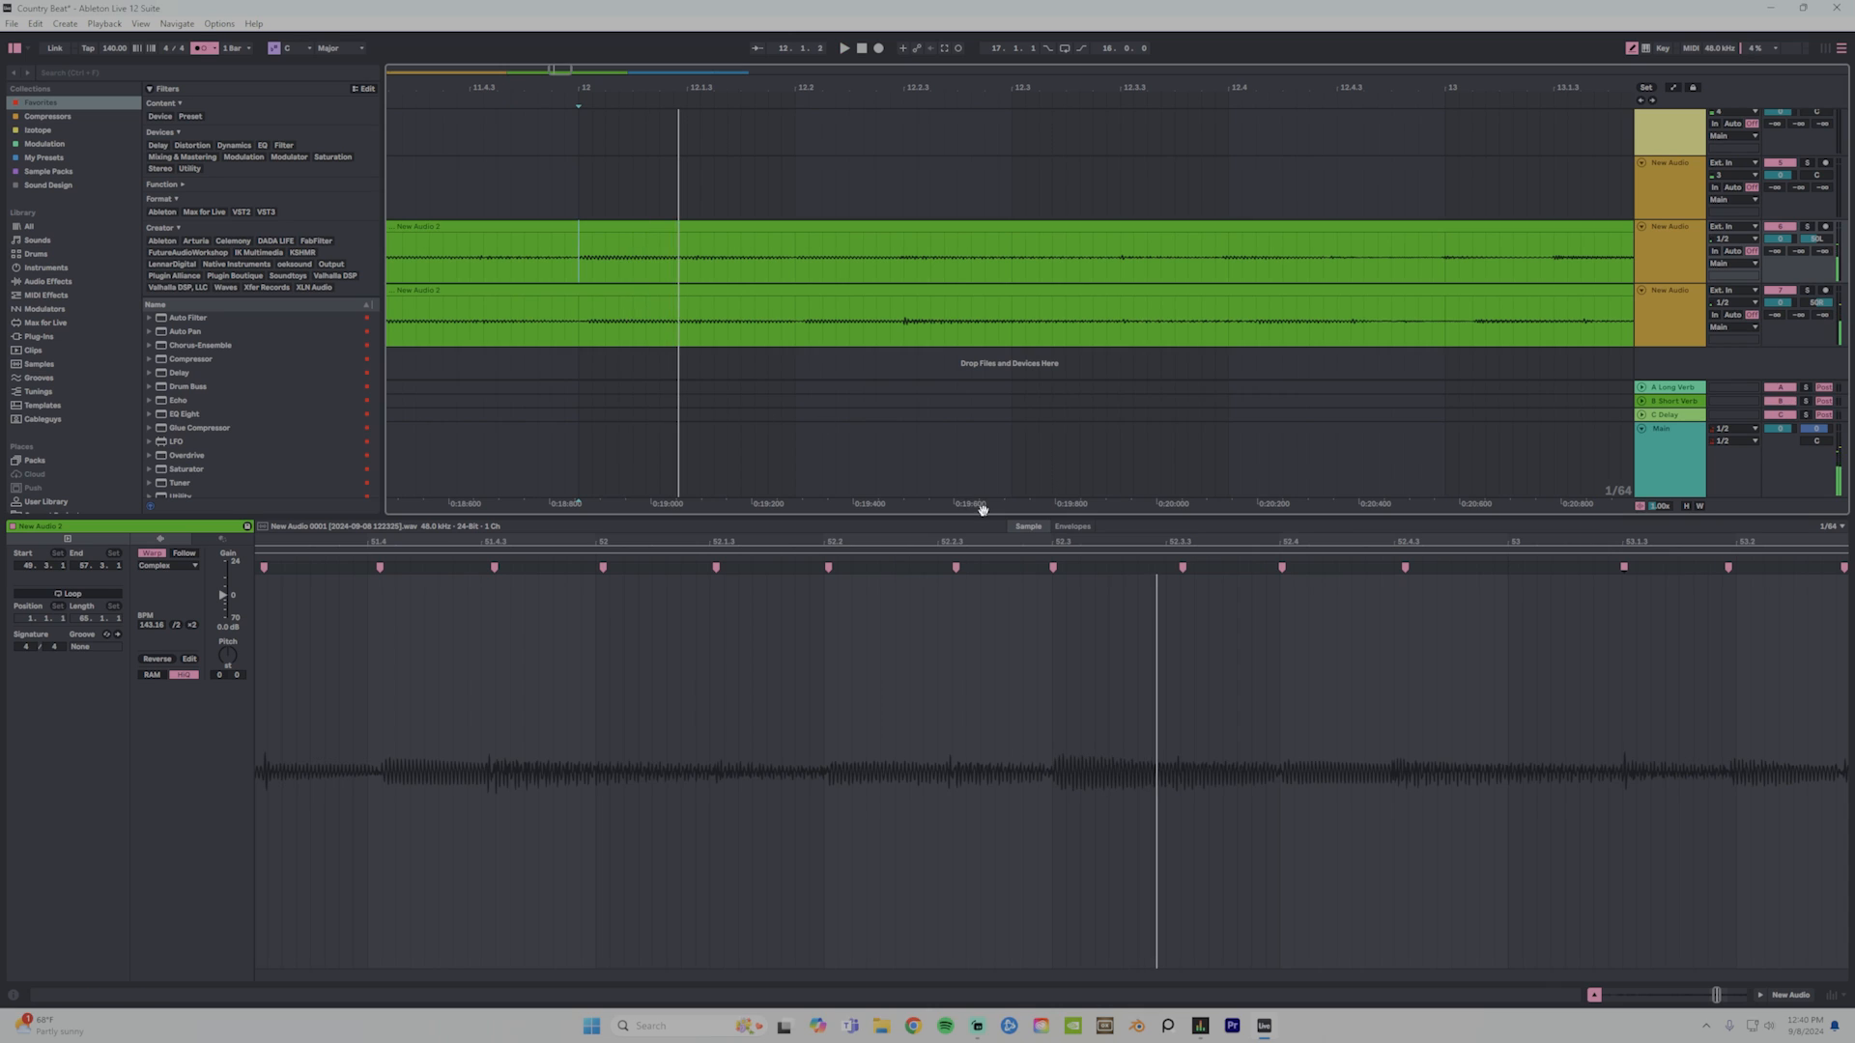
pyautogui.click(581, 338)
pyautogui.press('space')
pyautogui.press('space')
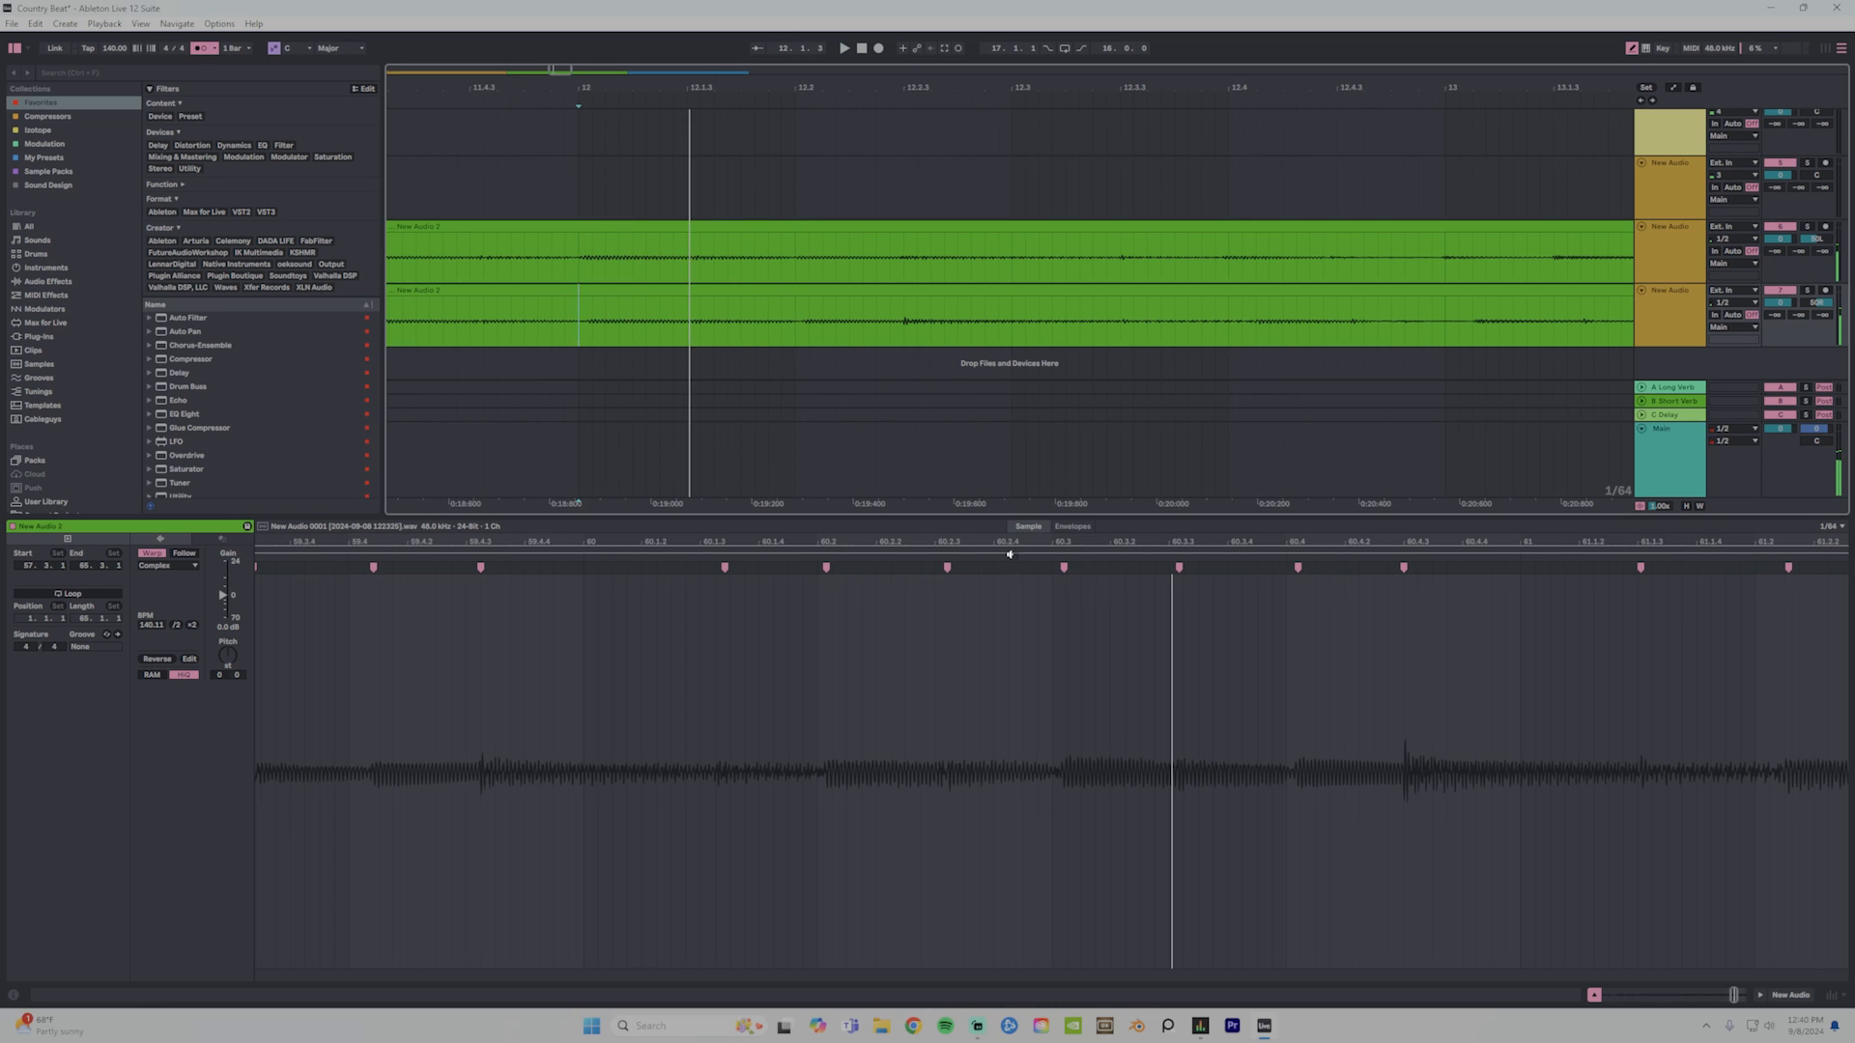
pyautogui.press('space')
pyautogui.press('space')
pyautogui.click(1065, 568)
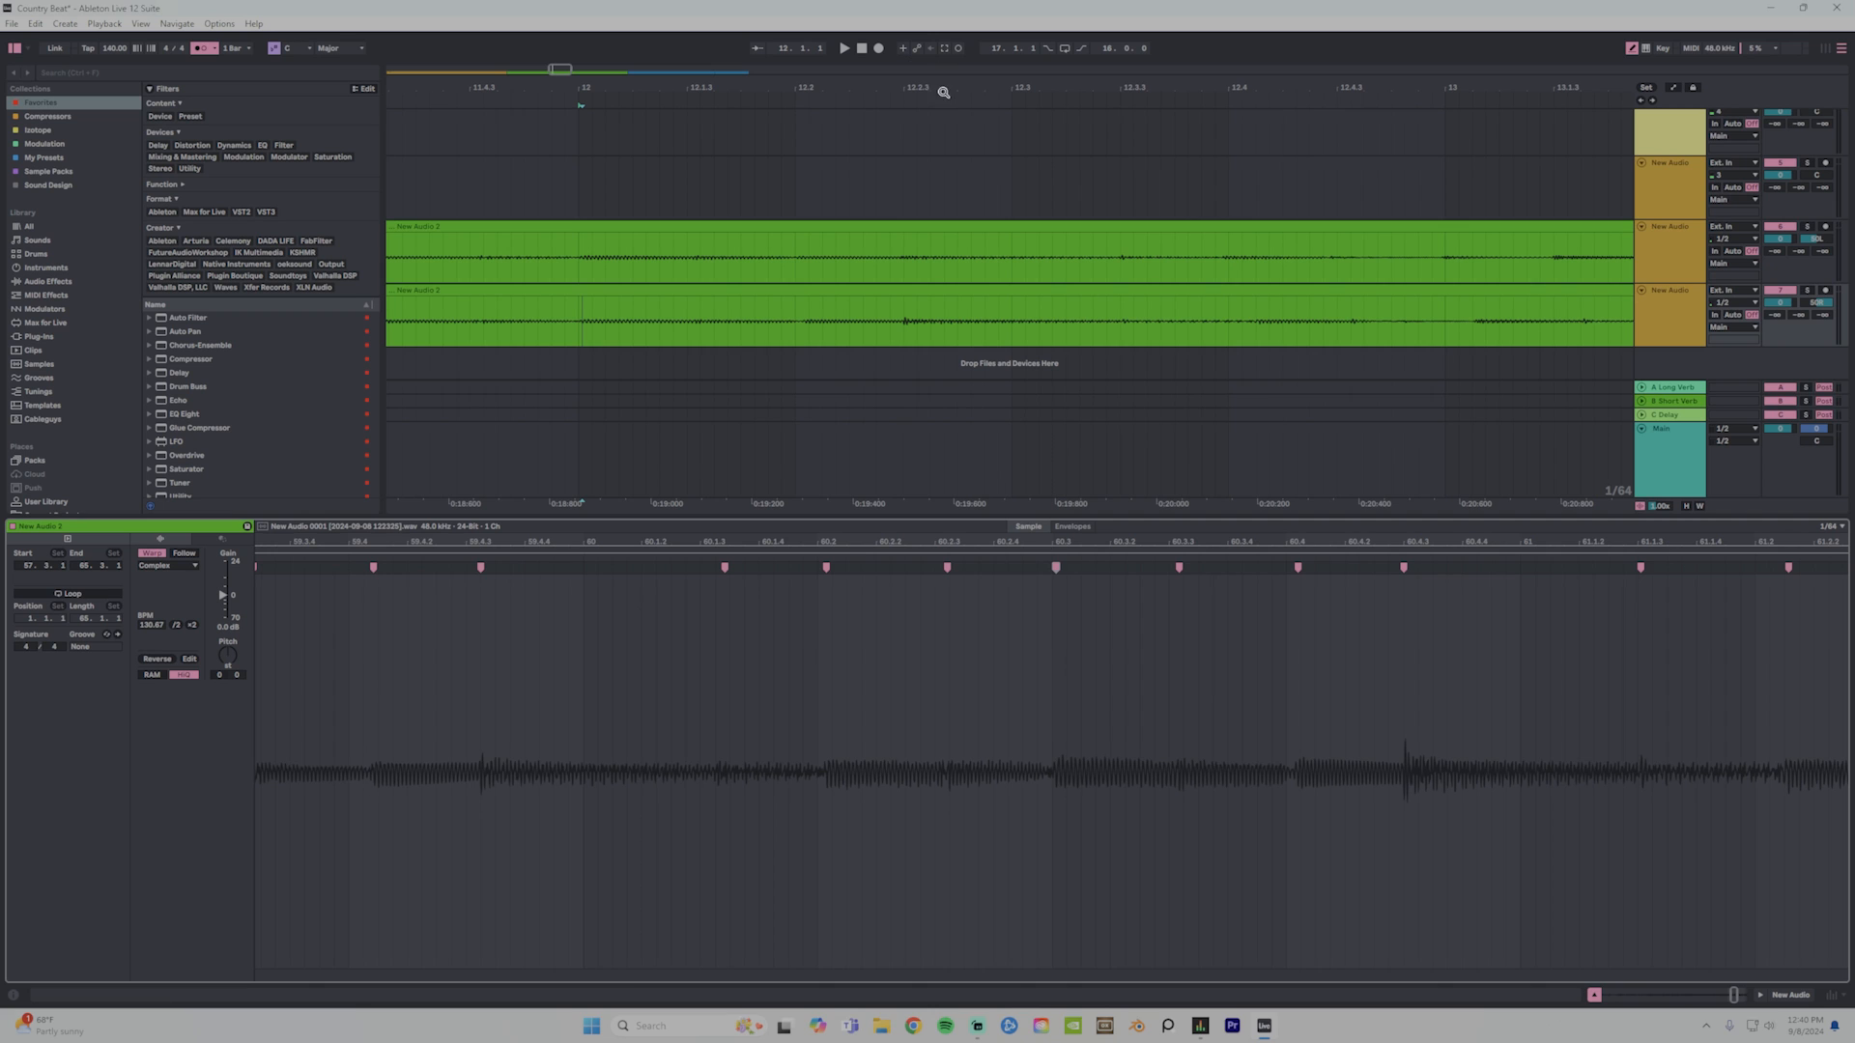
# Audition the passage from 12.2 and shift the lower green clip's warp marker slightly earlier to sample position 60.4.
pyautogui.click(793, 318)
pyautogui.press('space')
pyautogui.press('space')
pyautogui.press('space')
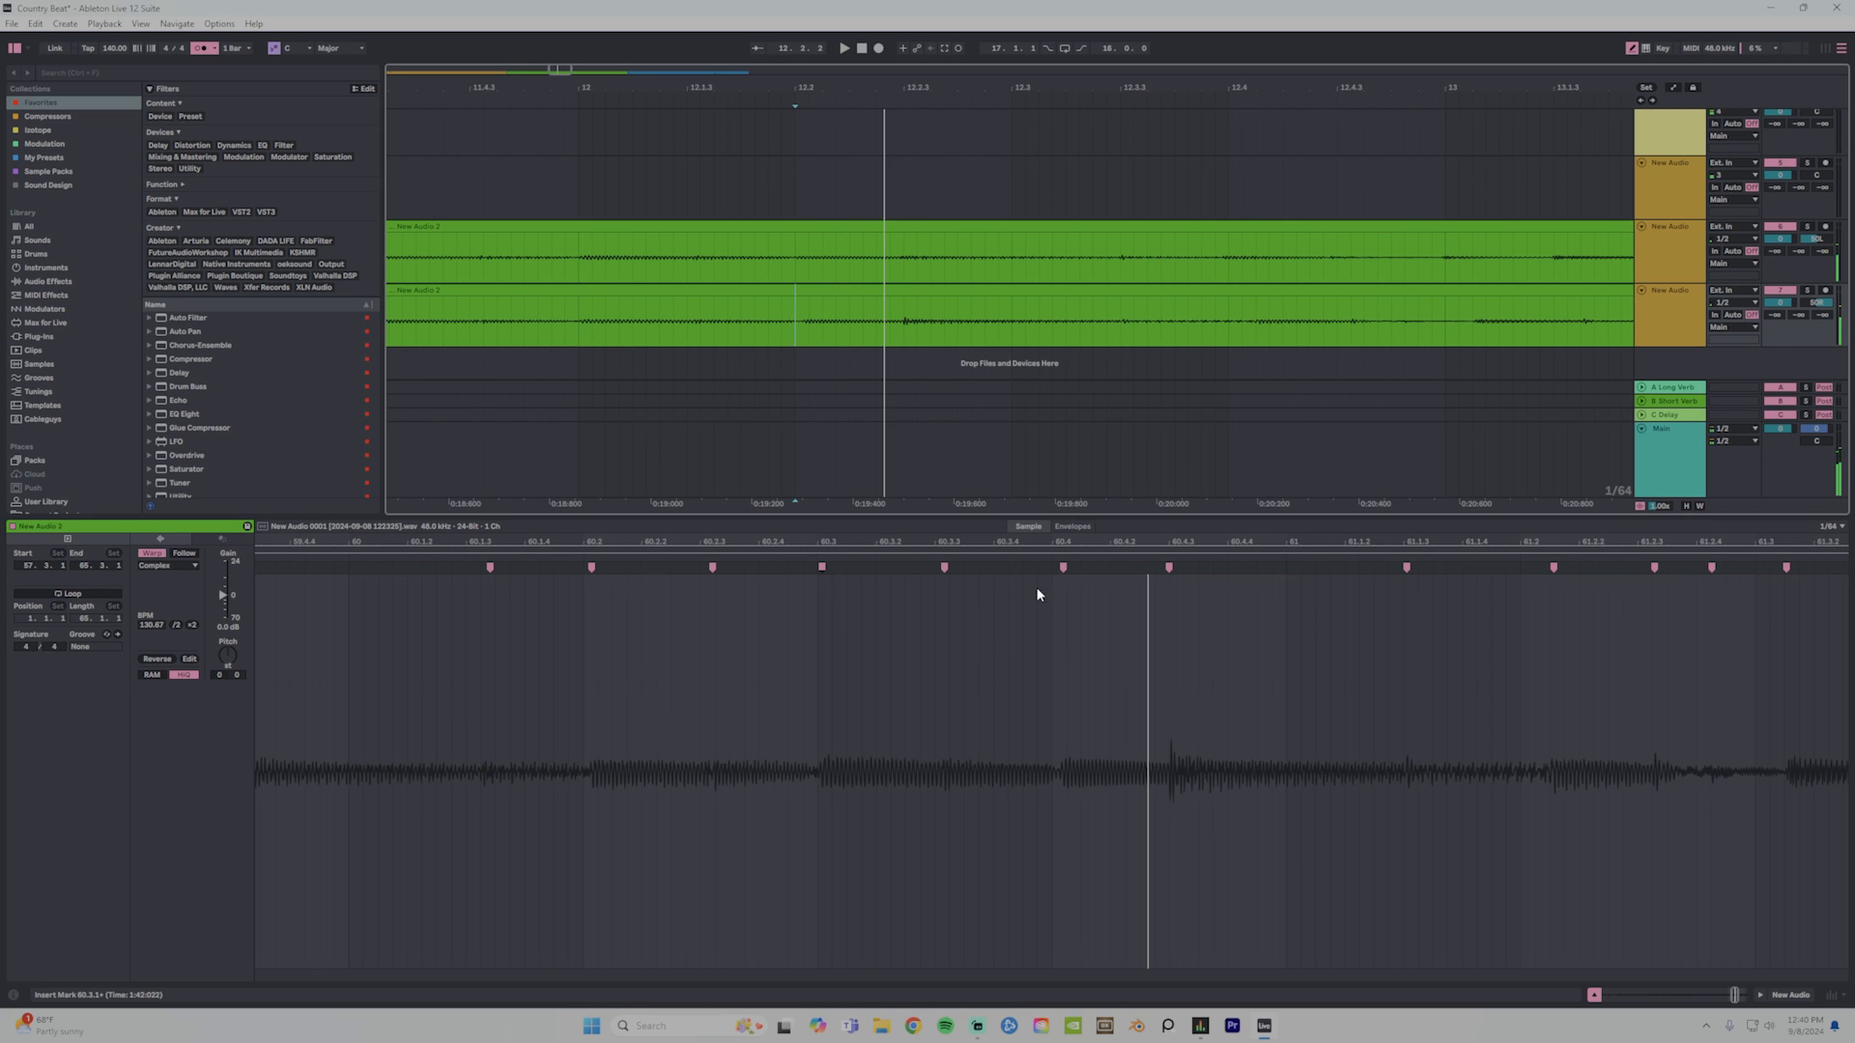
pyautogui.press('space')
pyautogui.click(1065, 568)
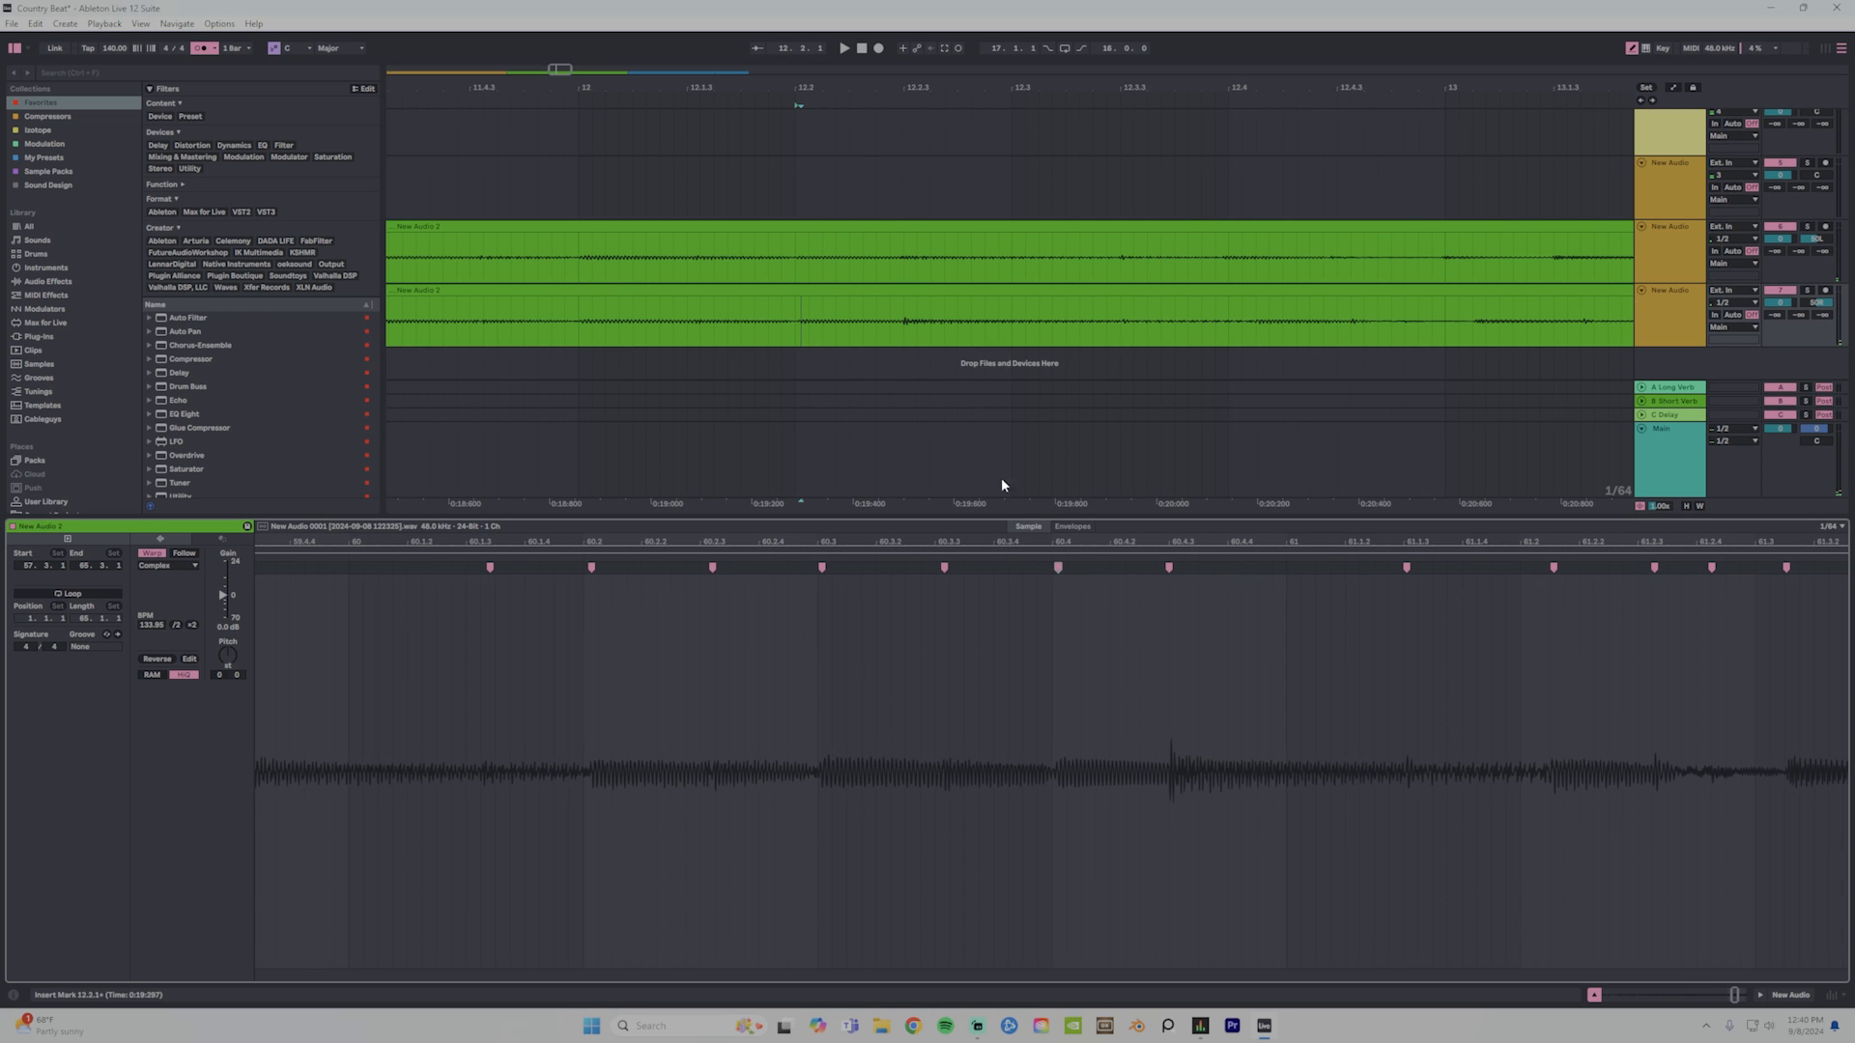
# Audition the green section from bar 9 up to bar 13 and pull the lower clip's warp marker back to sample position 61.3.
pyautogui.moveTo(733, 84); pyautogui.dragTo(733, 39)
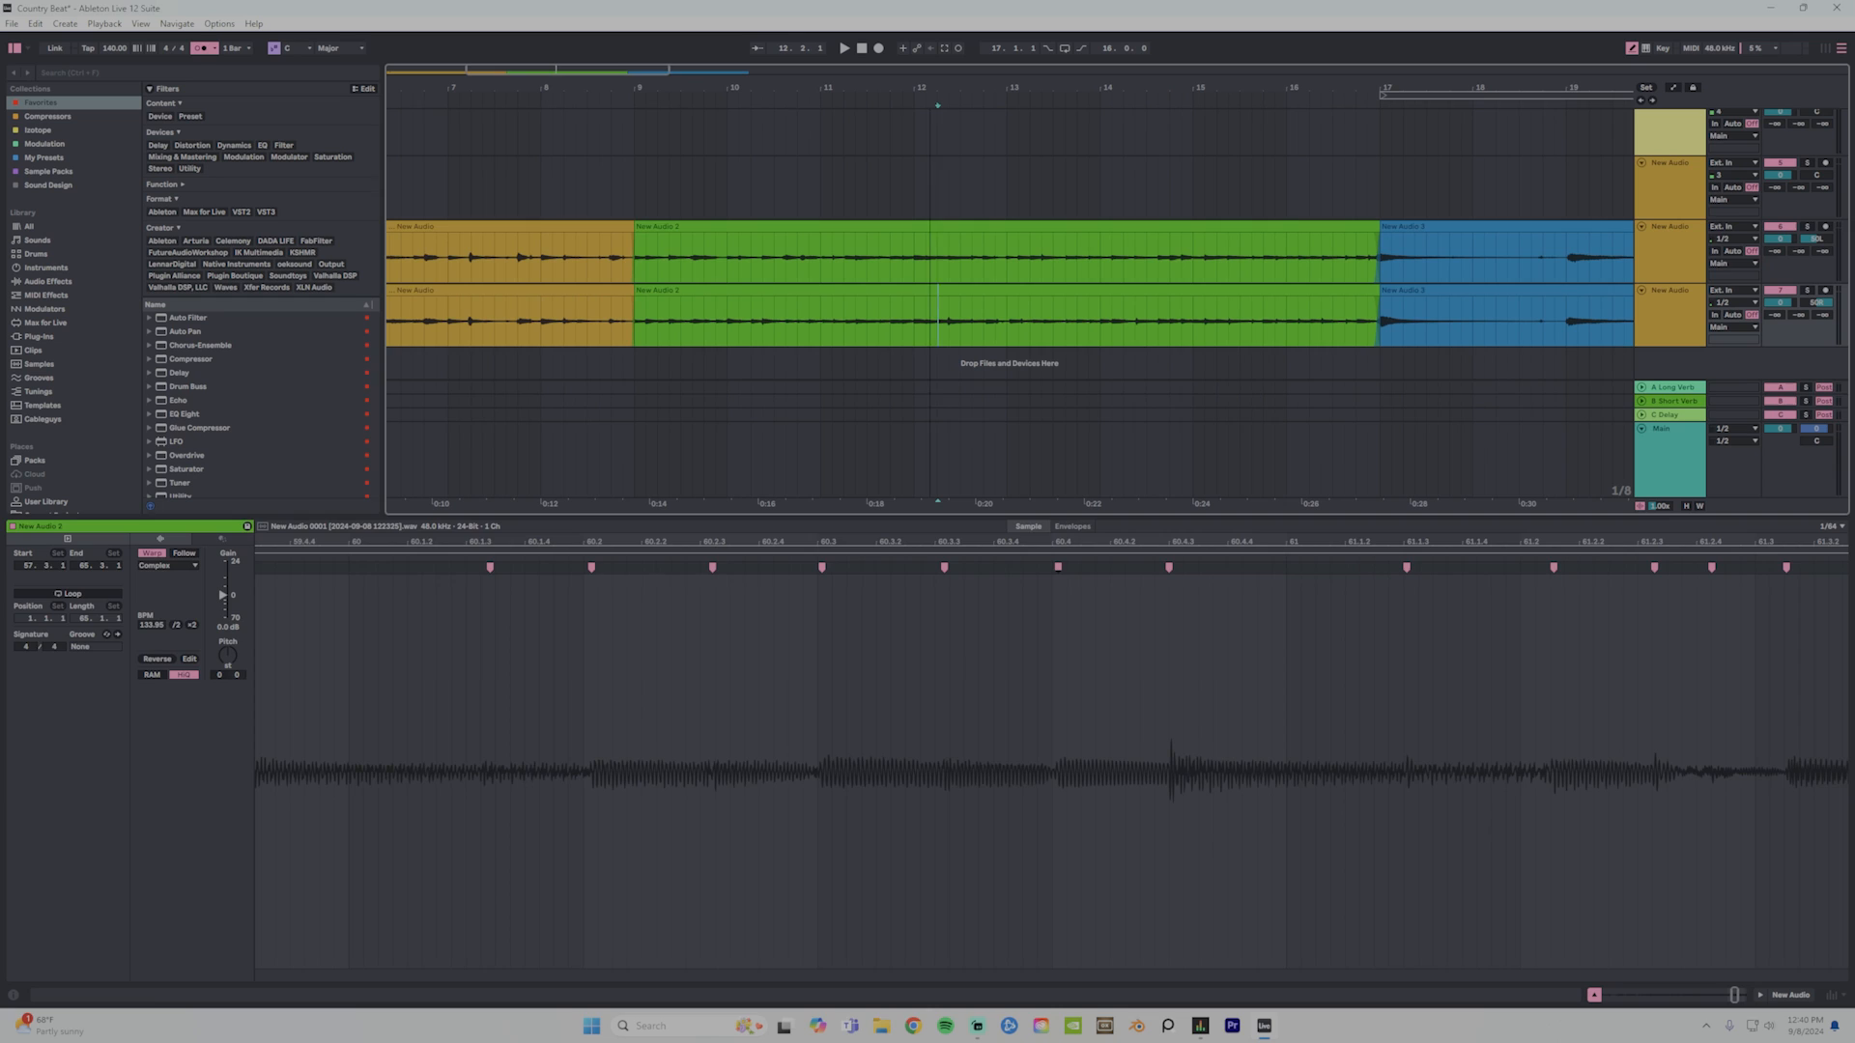
pyautogui.click(636, 260)
pyautogui.press('space')
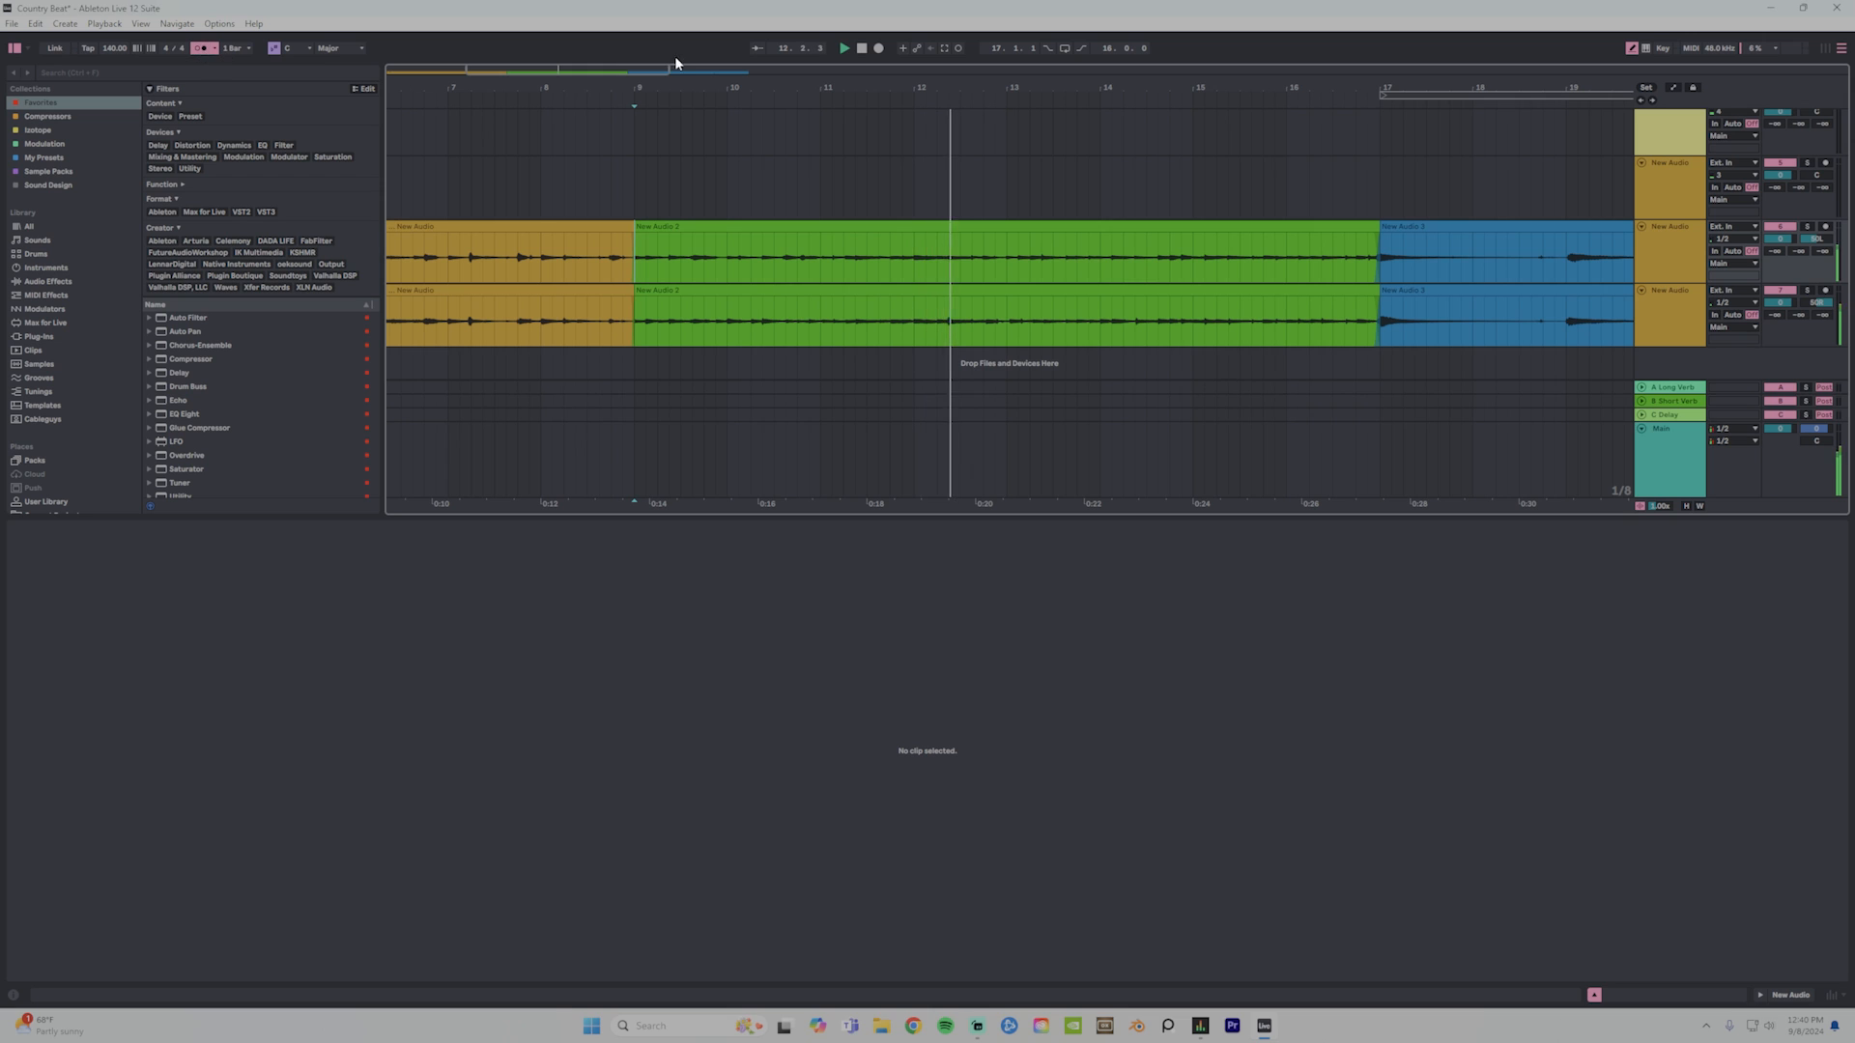
pyautogui.moveTo(1042, 87); pyautogui.dragTo(894, 179)
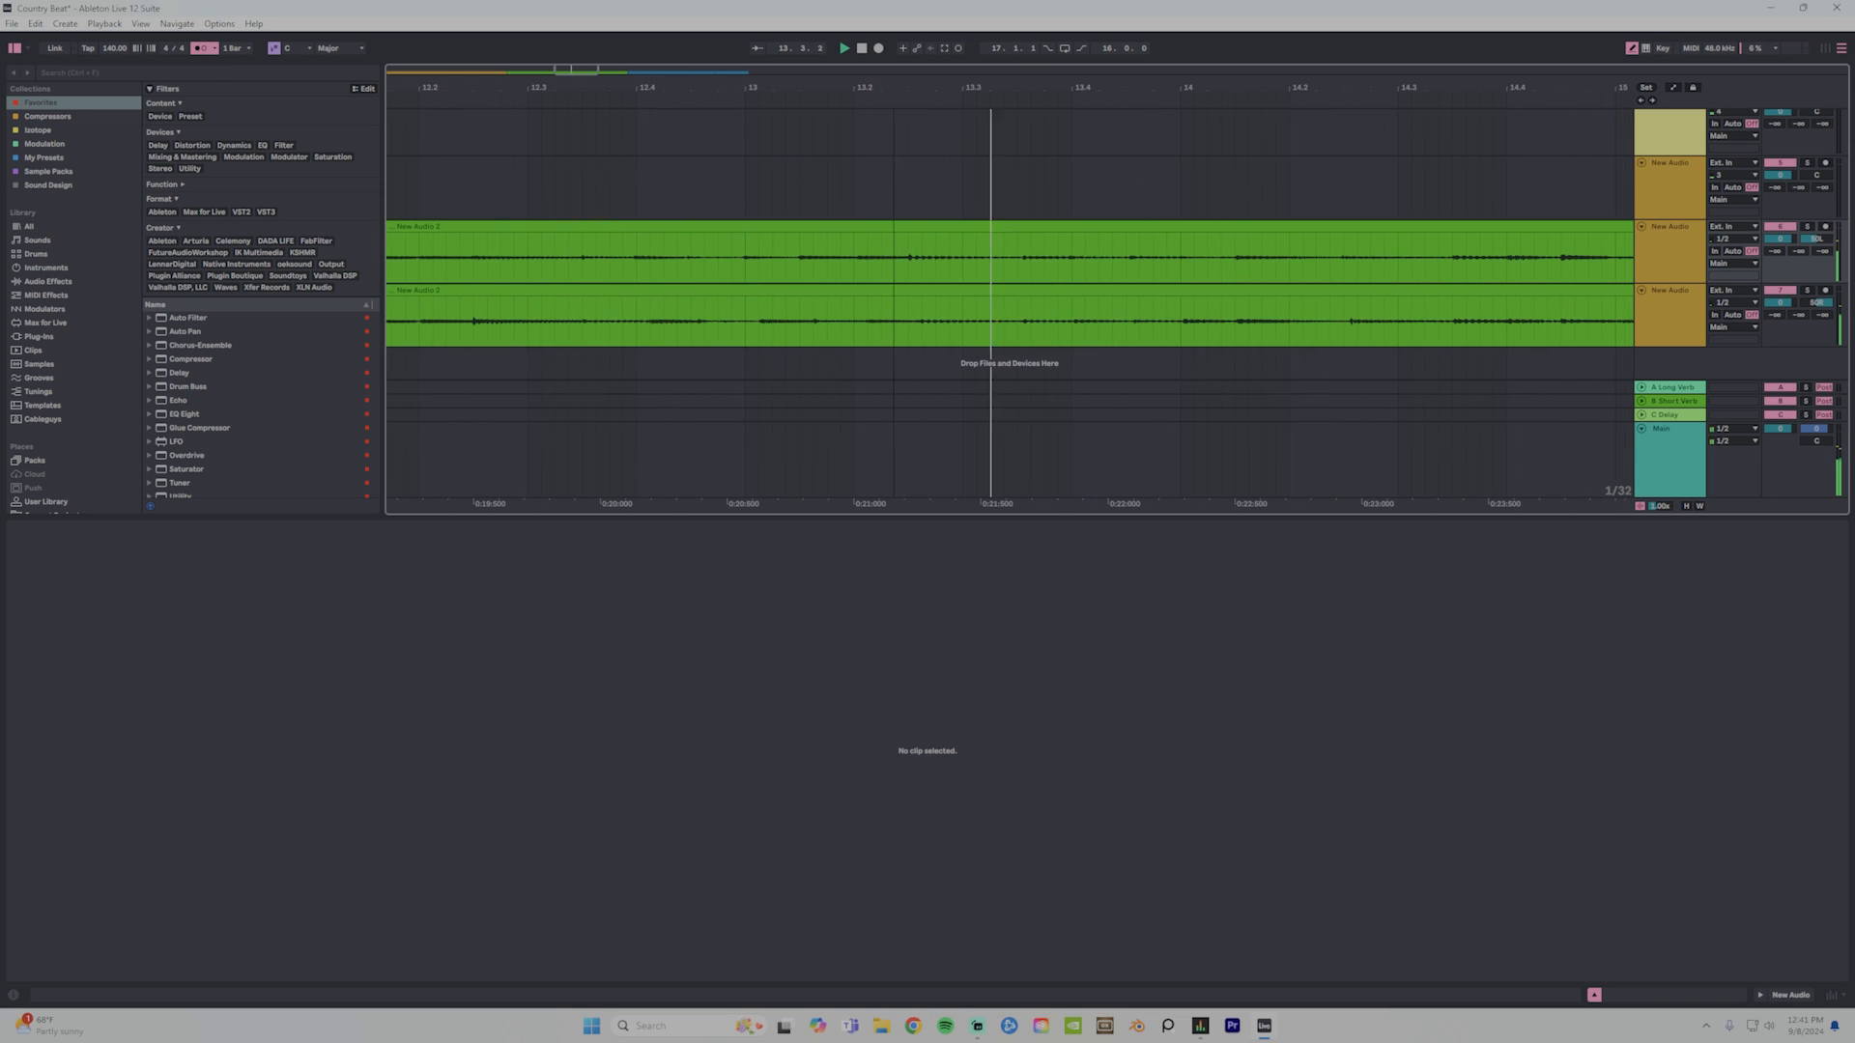
pyautogui.click(804, 342)
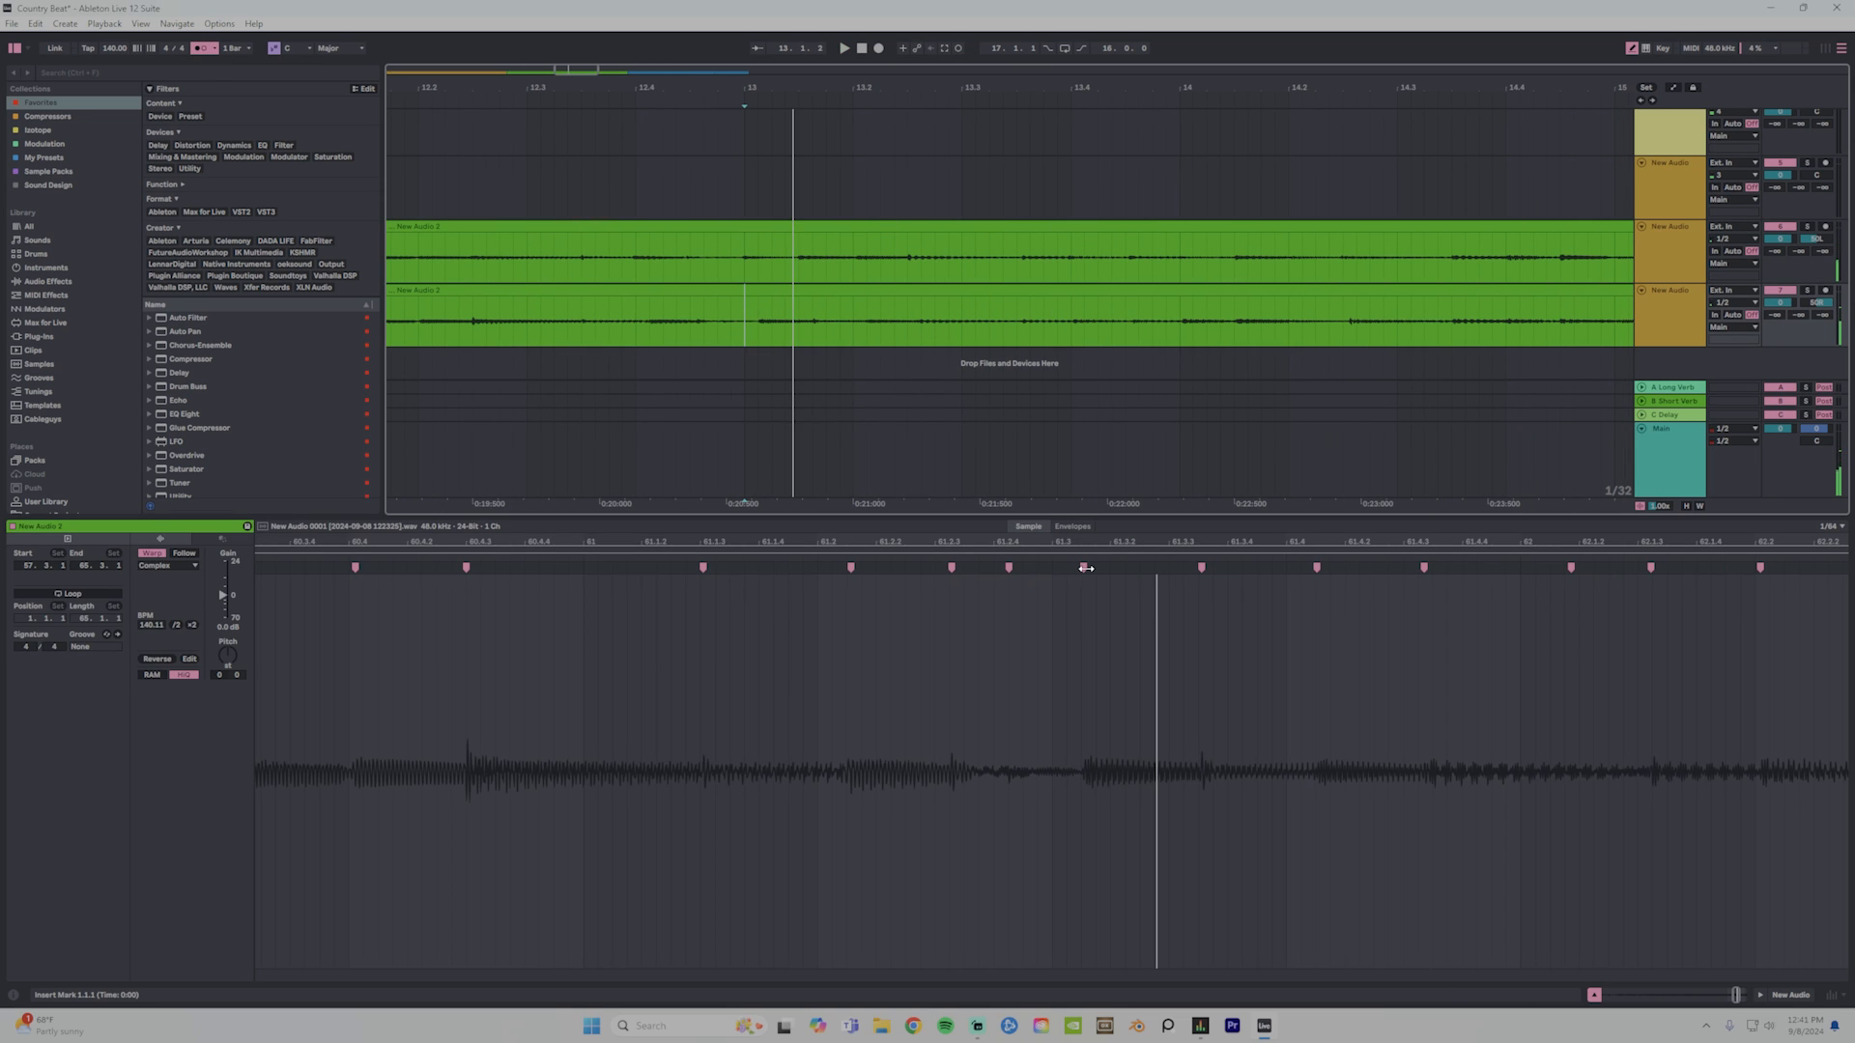
pyautogui.moveTo(1084, 568); pyautogui.dragTo(1063, 566)
pyautogui.press('space')
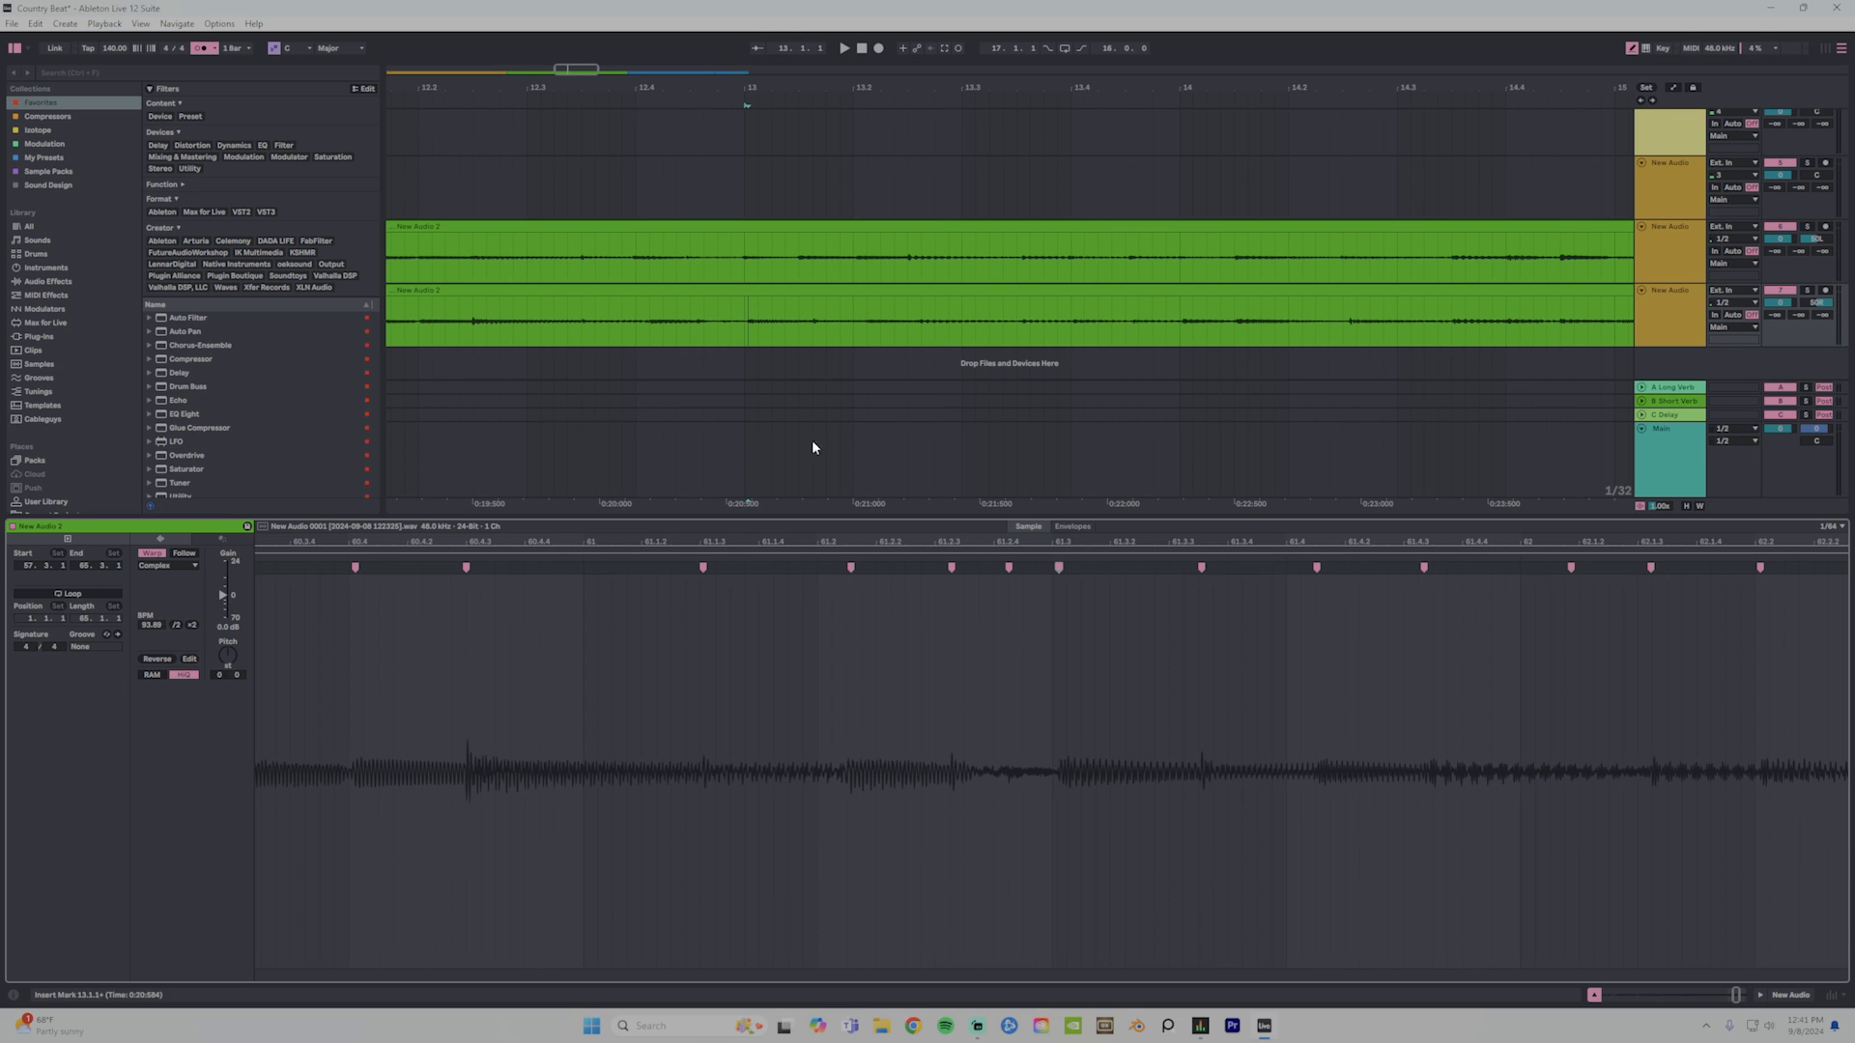
# Check bar 13 in both green clips and adjust the upper clip's warp markers near sample positions 53.3.3 and 54.2.3.
pyautogui.click(749, 256)
pyautogui.click(1048, 567)
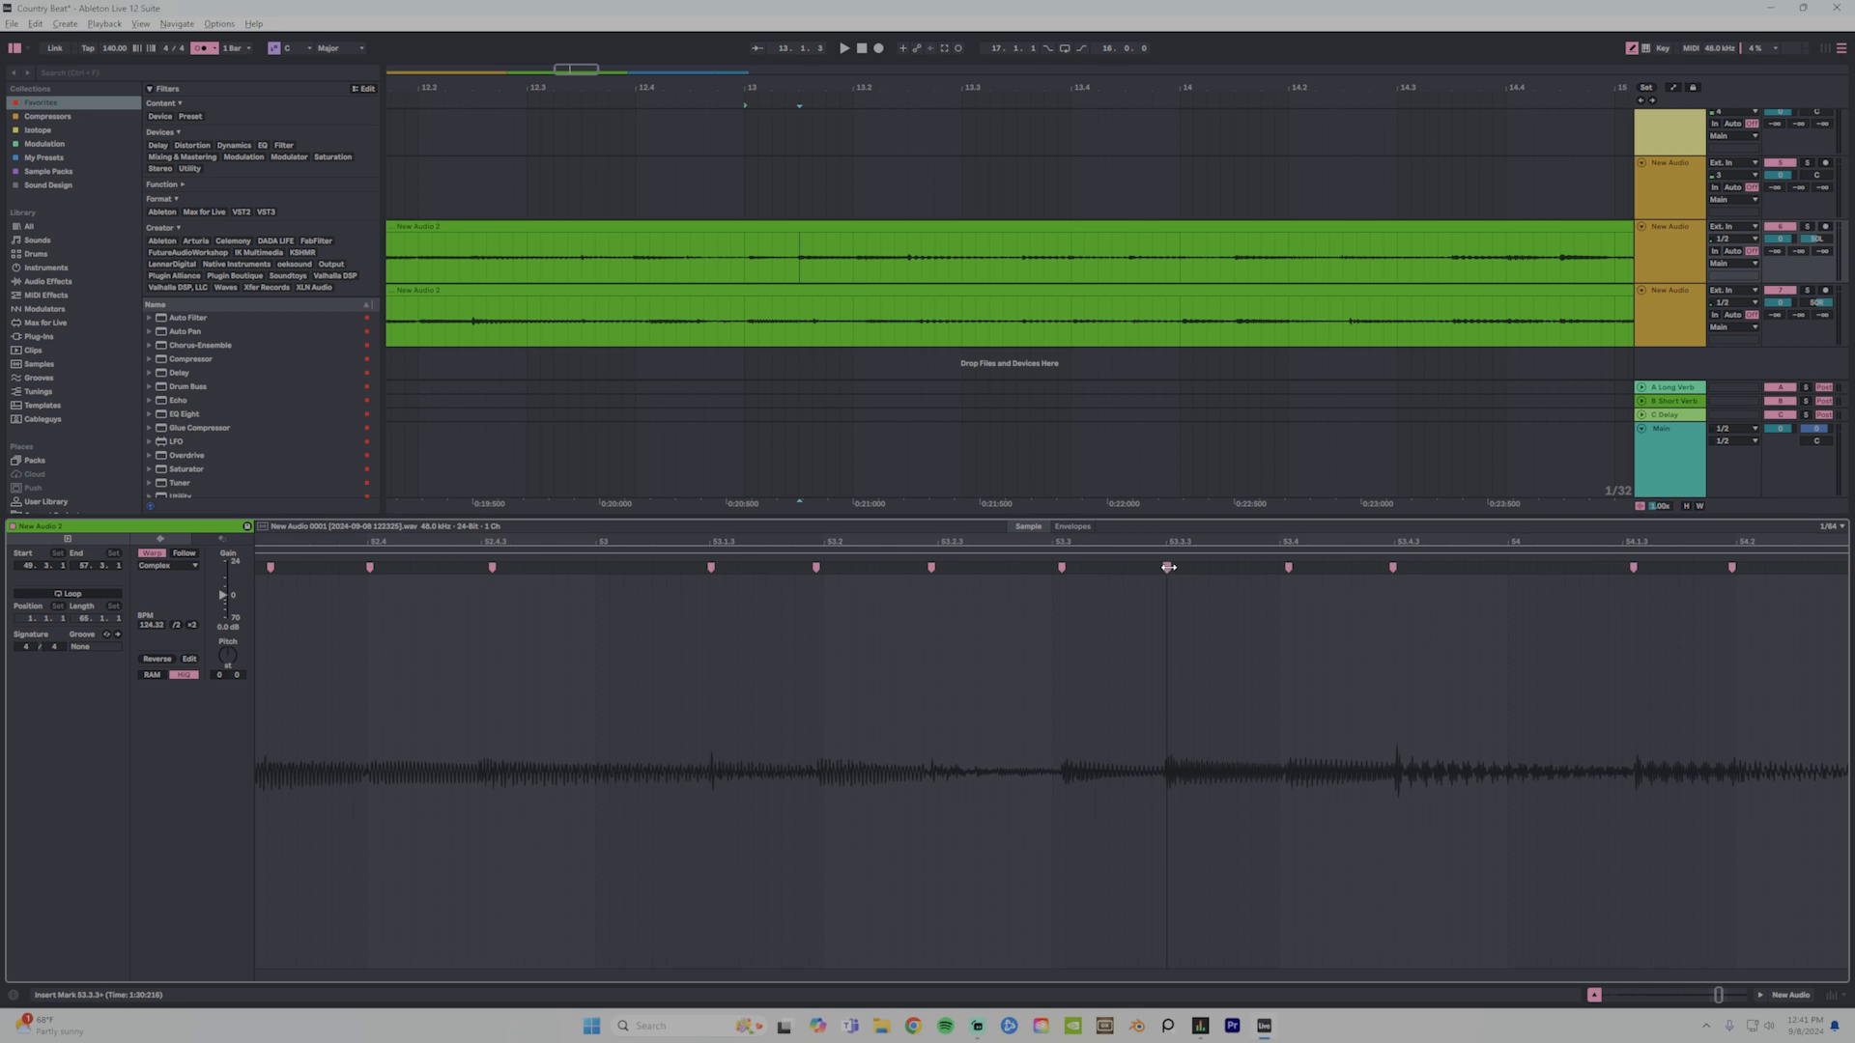
pyautogui.click(813, 343)
pyautogui.hotkey('alt', 'space')
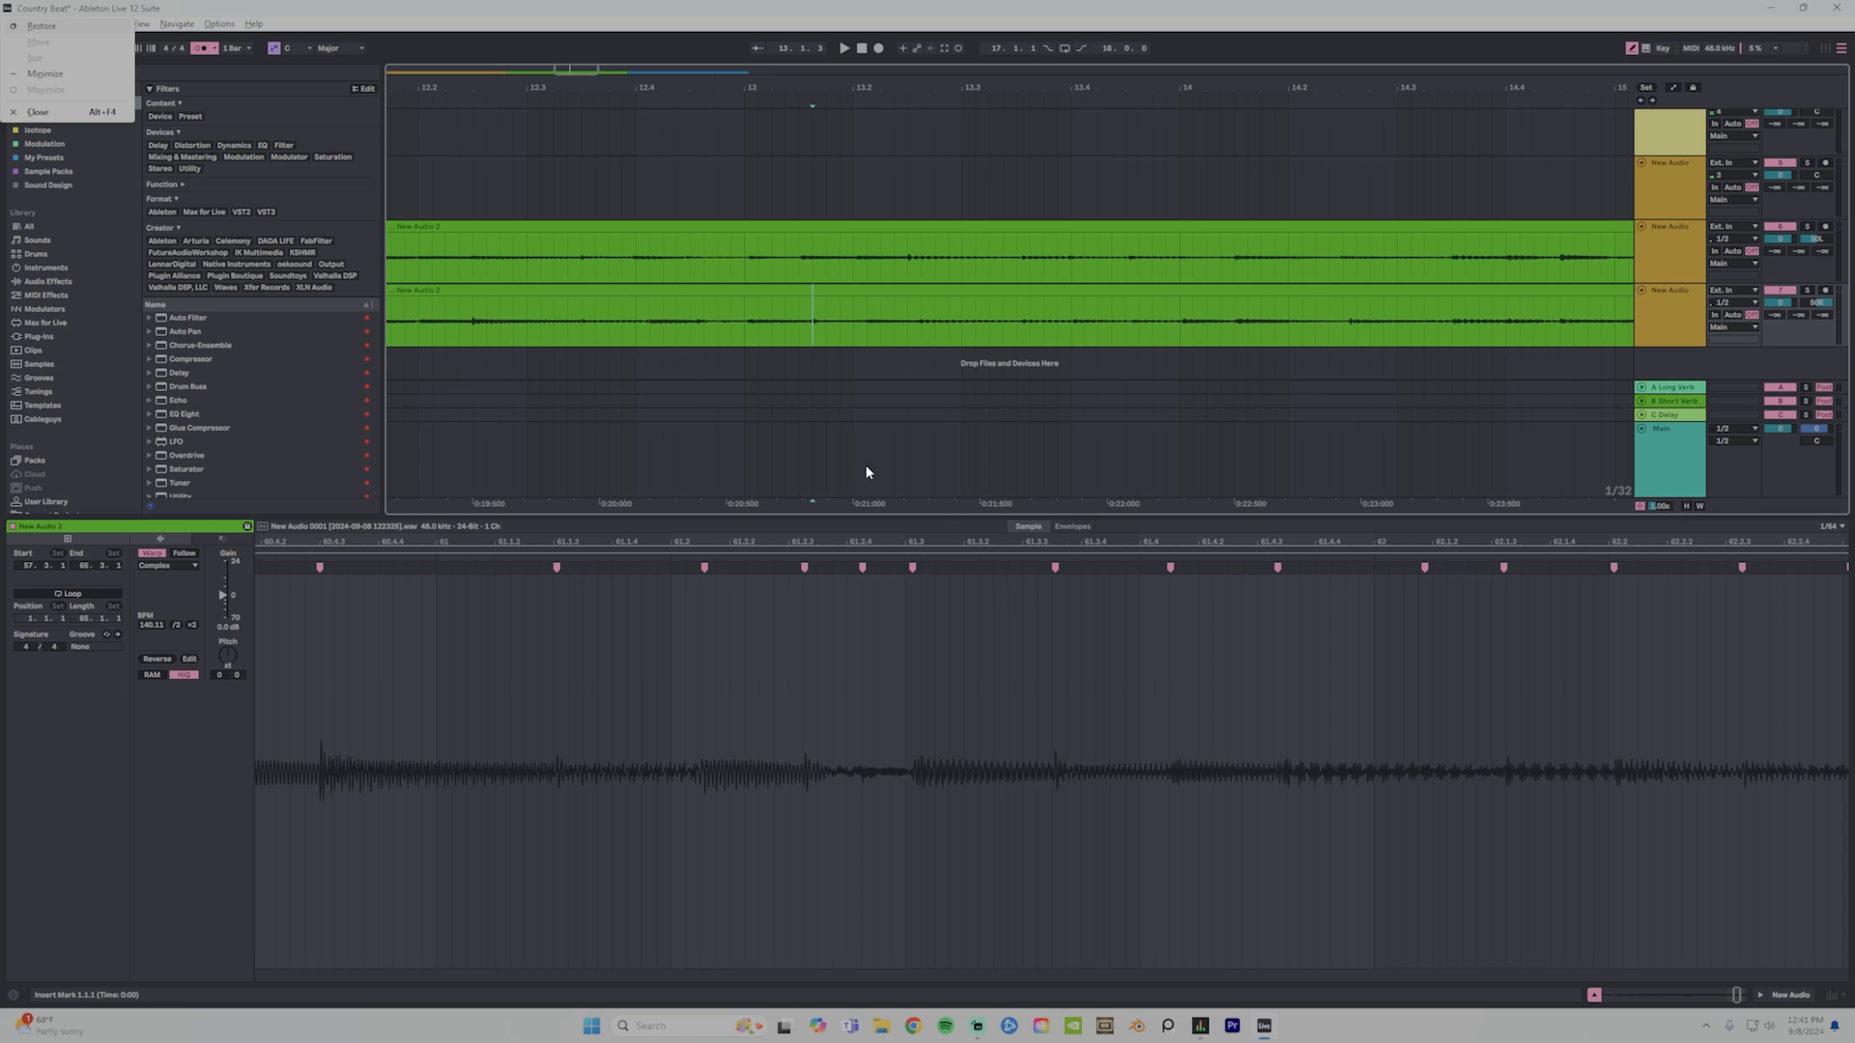
pyautogui.click(808, 330)
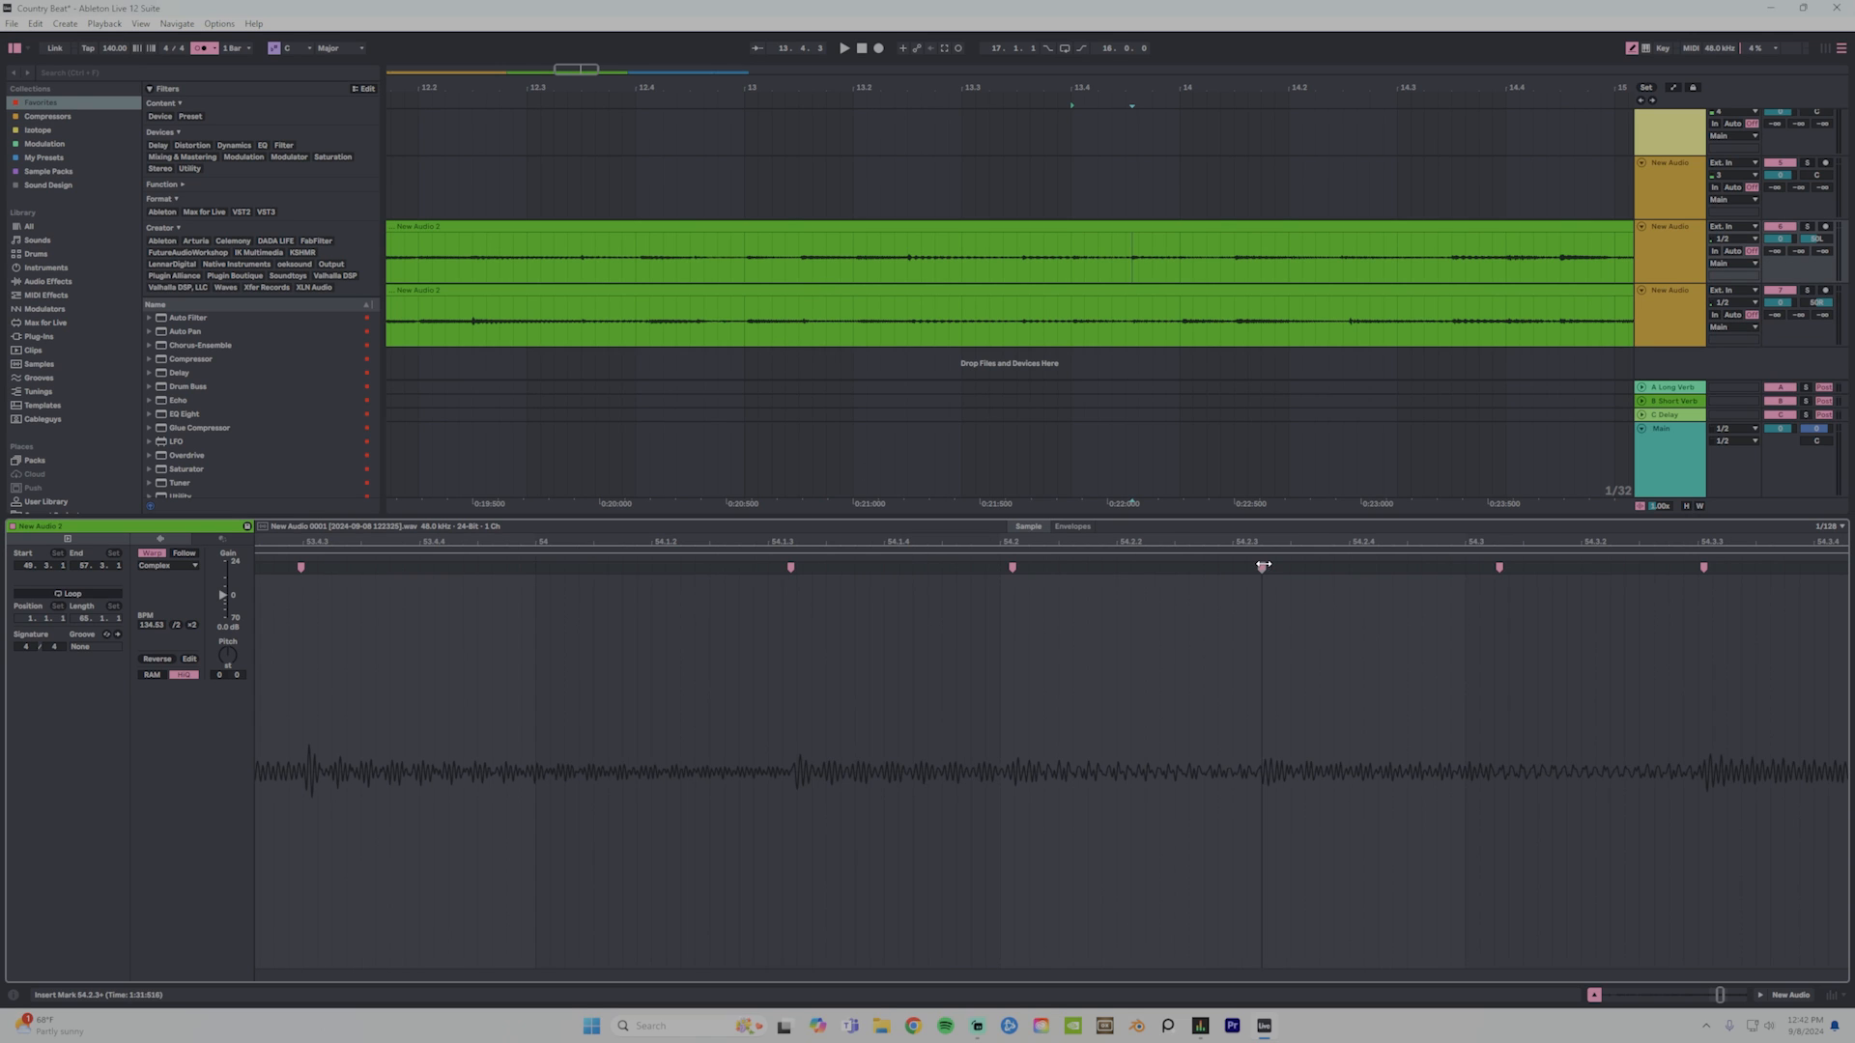
# Magnify the waveforms in the arrangement and repeatedly audition the green clips from 14.1.1.
pyautogui.moveTo(1650, 512); pyautogui.dragTo(1650, 478)
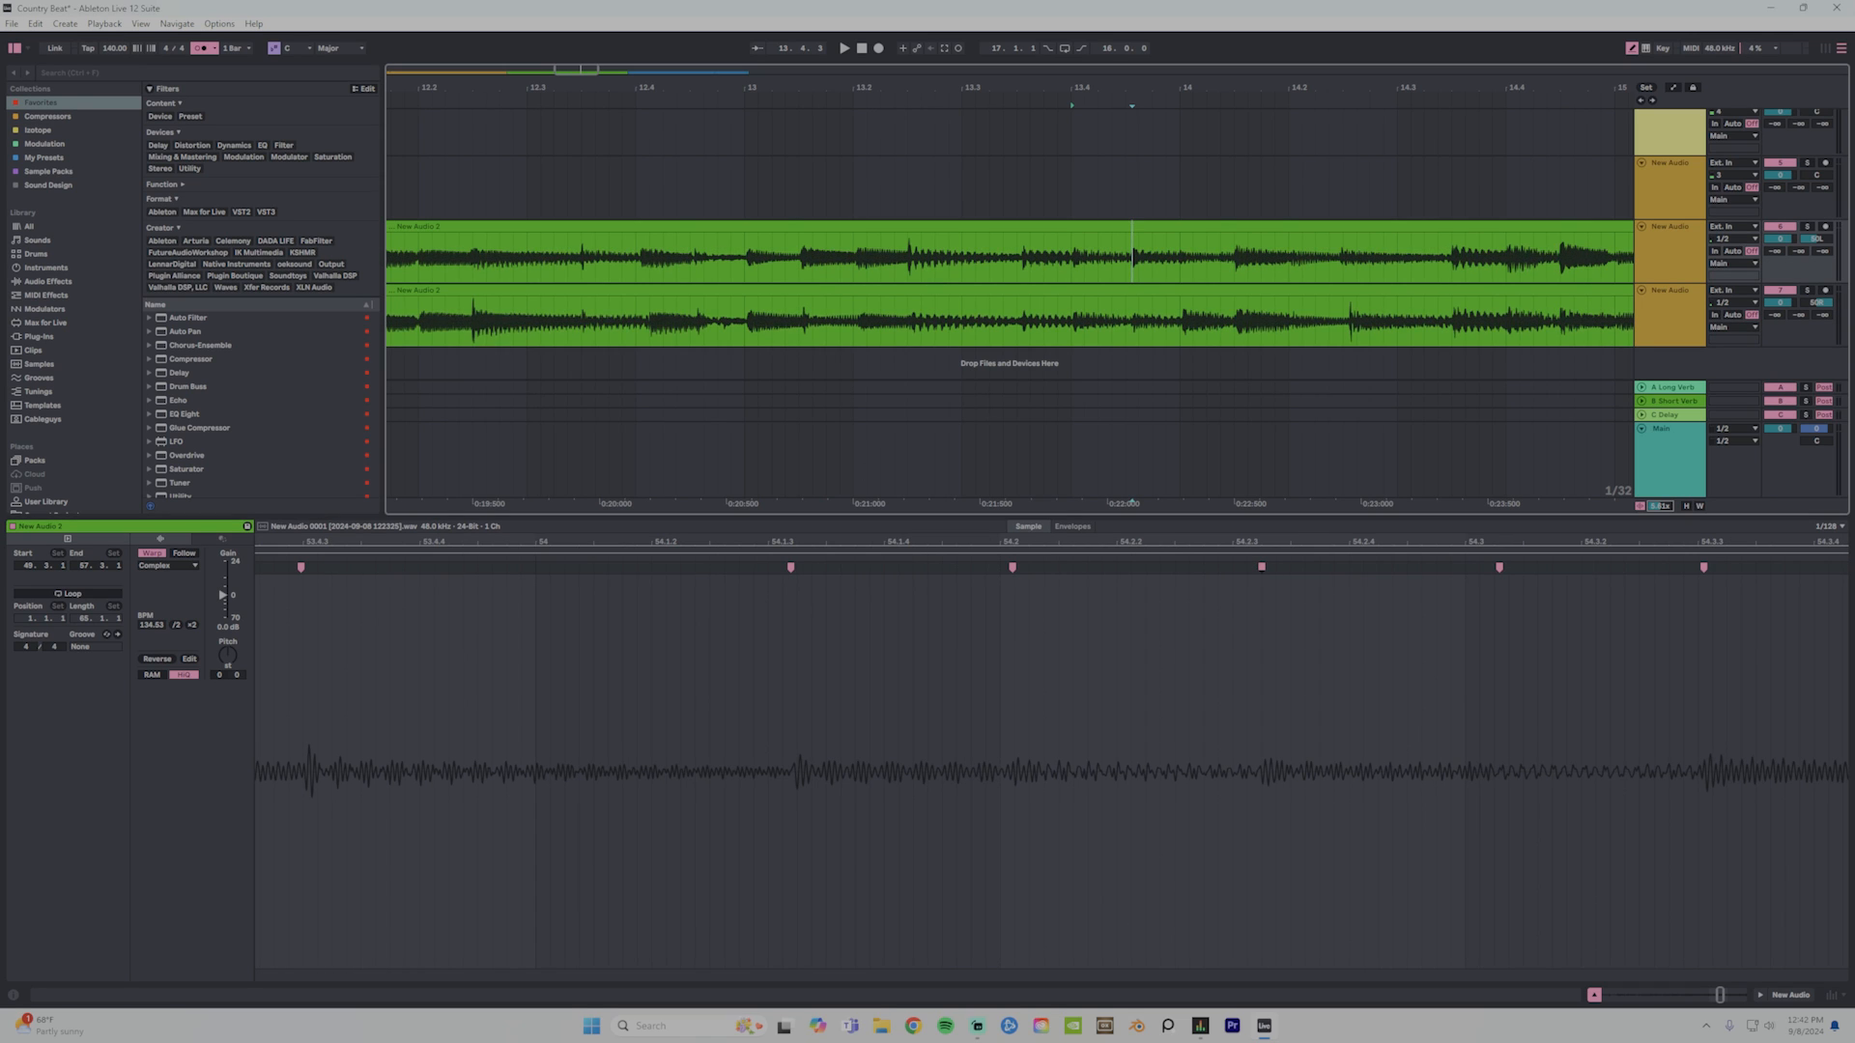
pyautogui.click(1180, 274)
pyautogui.press('space')
pyautogui.press('space')
pyautogui.press('space')
pyautogui.press('space')
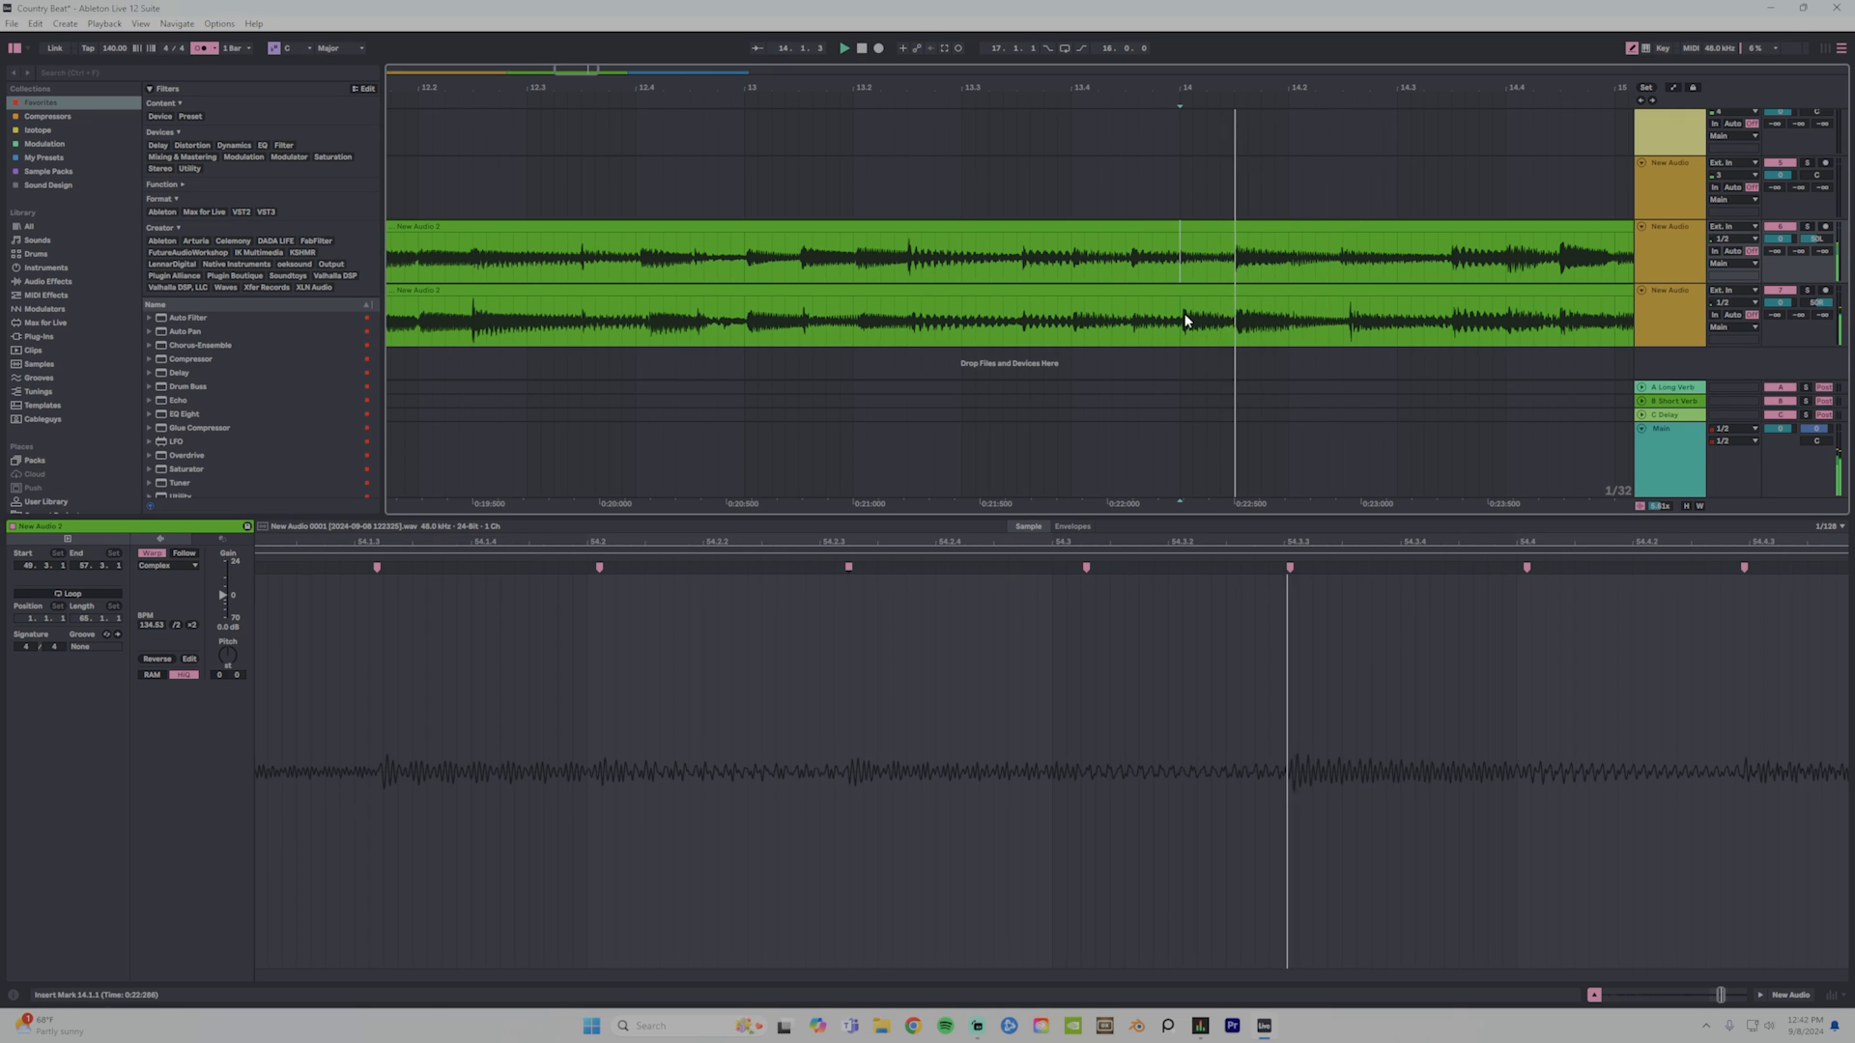
pyautogui.press('space')
pyautogui.press('space')
pyautogui.press('space')
pyautogui.press('space')
pyautogui.press('space')
pyautogui.press('space')
pyautogui.press('space')
pyautogui.press('space')
pyautogui.press('space')
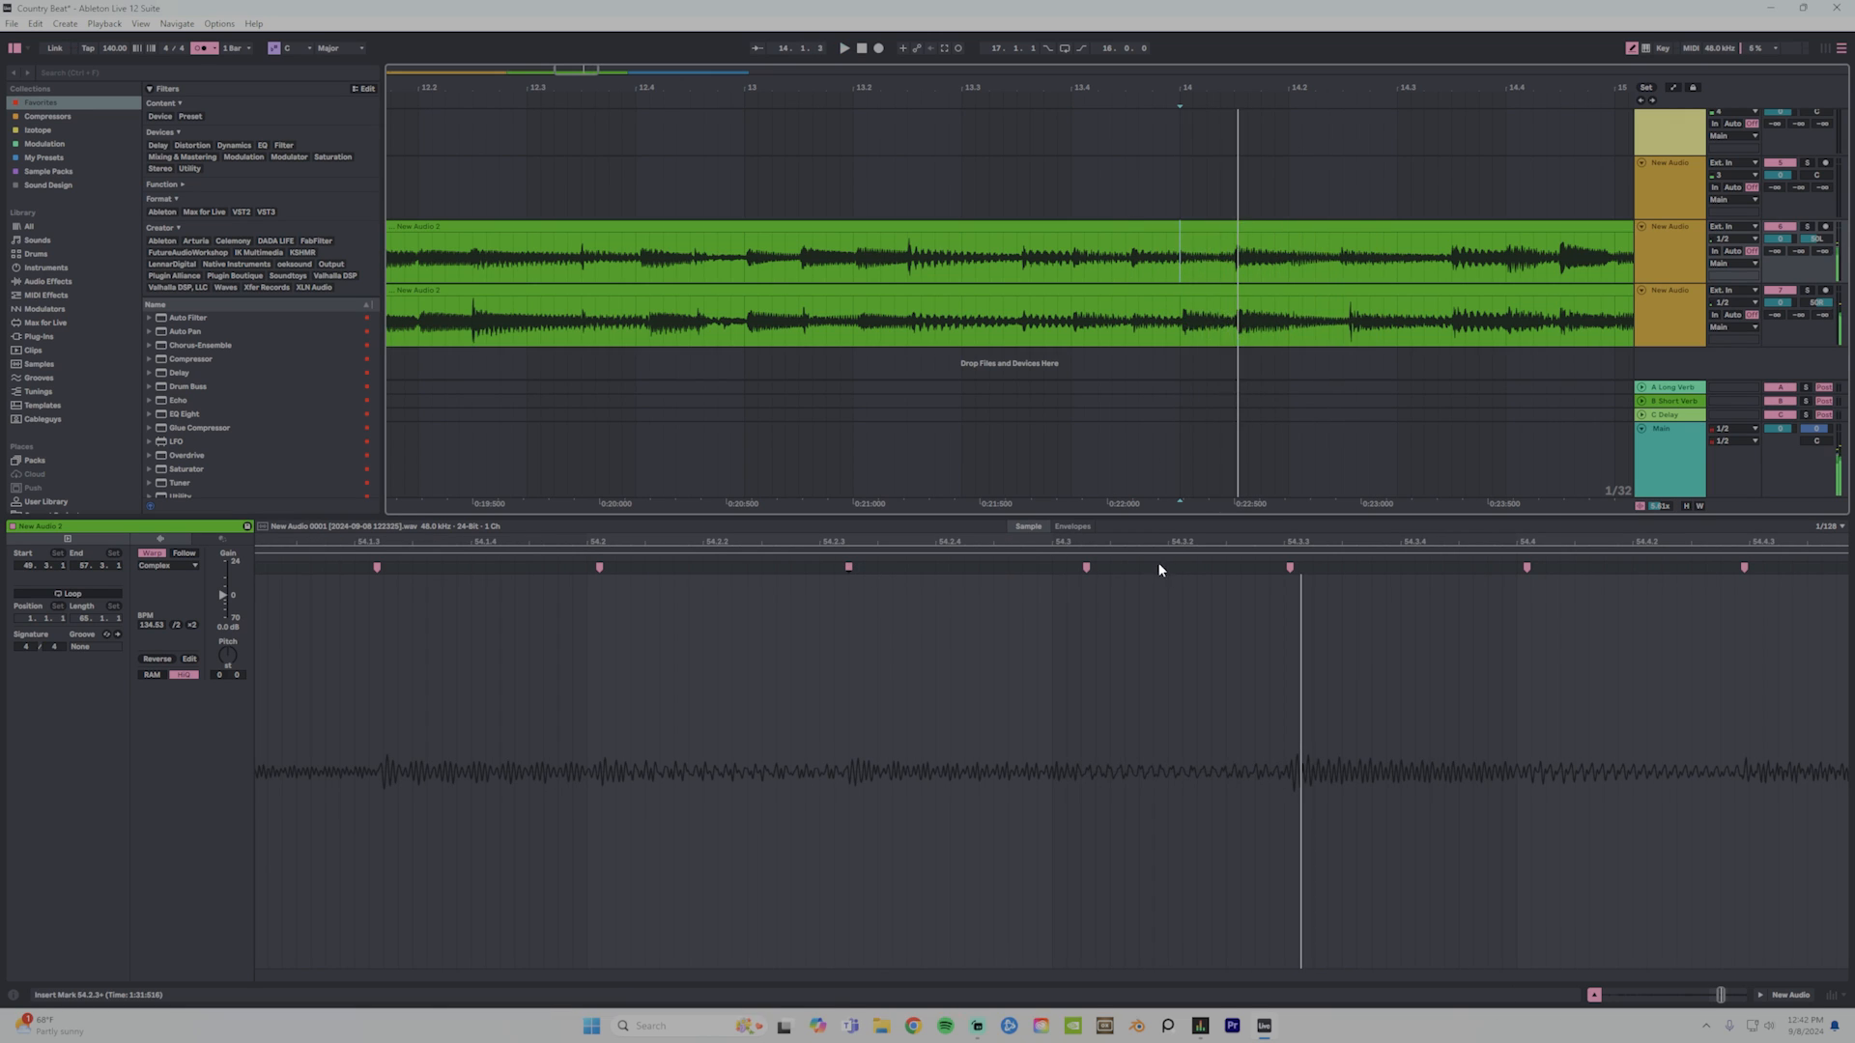
# Replay the passage from 14.1.1 and shift the upper green clip's warp markers near sample positions 54.3 and 54.3.3 slightly later.
pyautogui.press('space')
pyautogui.press('space')
pyautogui.press('space')
pyautogui.press('space')
pyautogui.press('space')
pyautogui.click(1087, 568)
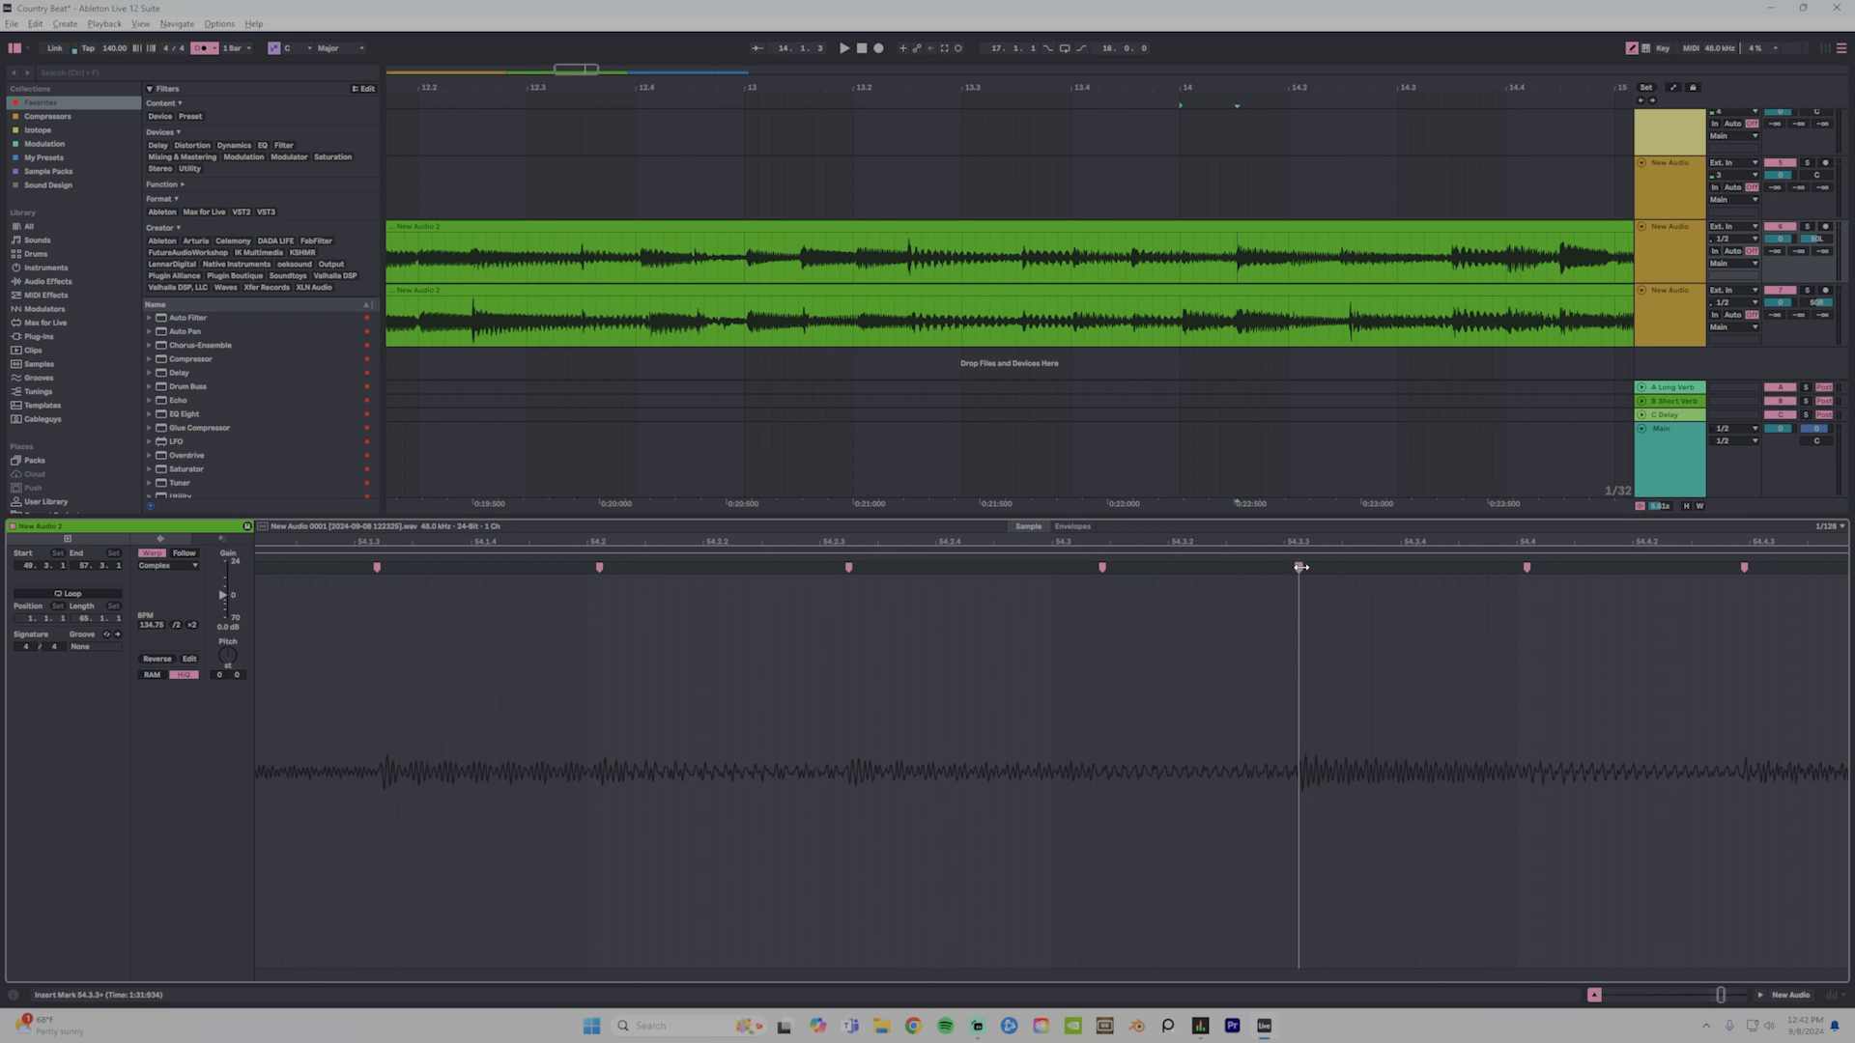
# Audition around 14.2.3, shifting the lower green clip's warp marker near 62.4.3 slightly earlier and the upper clip's marker near 54.4.3 slightly later.
pyautogui.click(1333, 335)
pyautogui.press('space')
pyautogui.press('space')
pyautogui.click(1341, 327)
pyautogui.press('space')
pyautogui.press('space')
pyautogui.press('space')
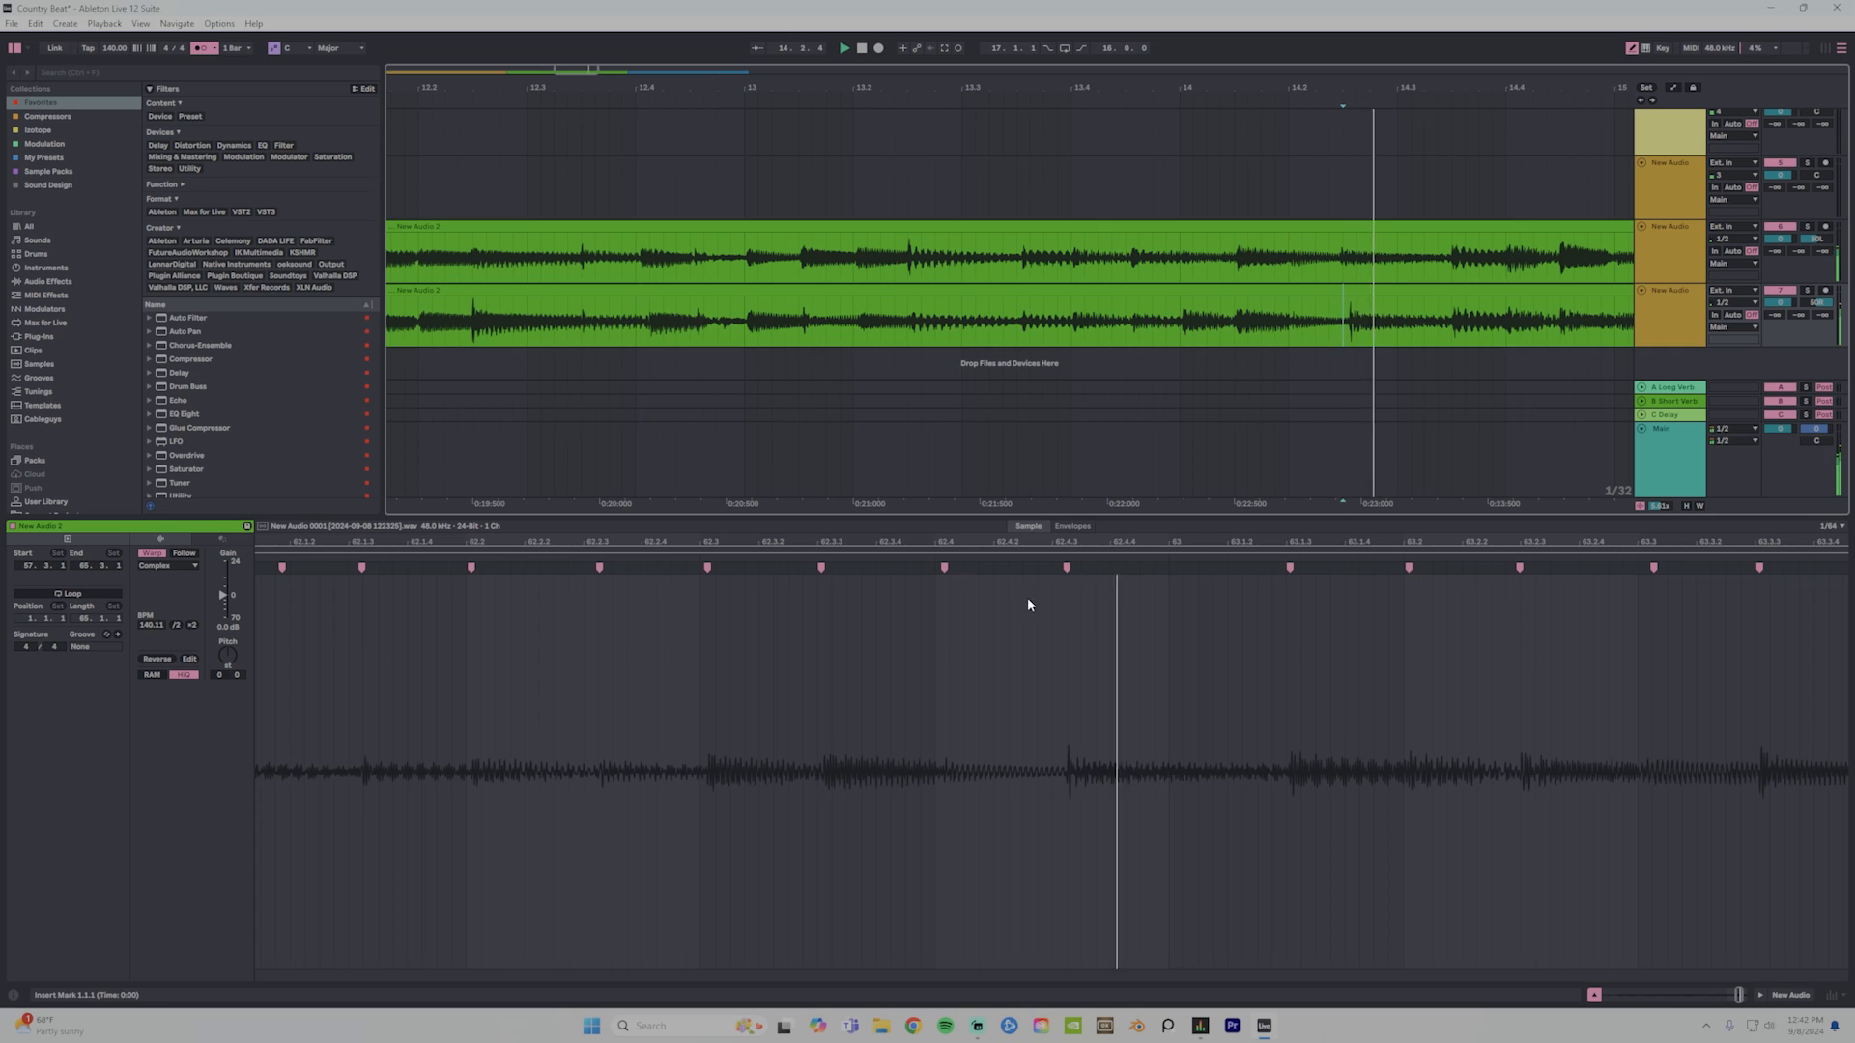
pyautogui.press('space')
pyautogui.moveTo(1068, 571); pyautogui.dragTo(1062, 570)
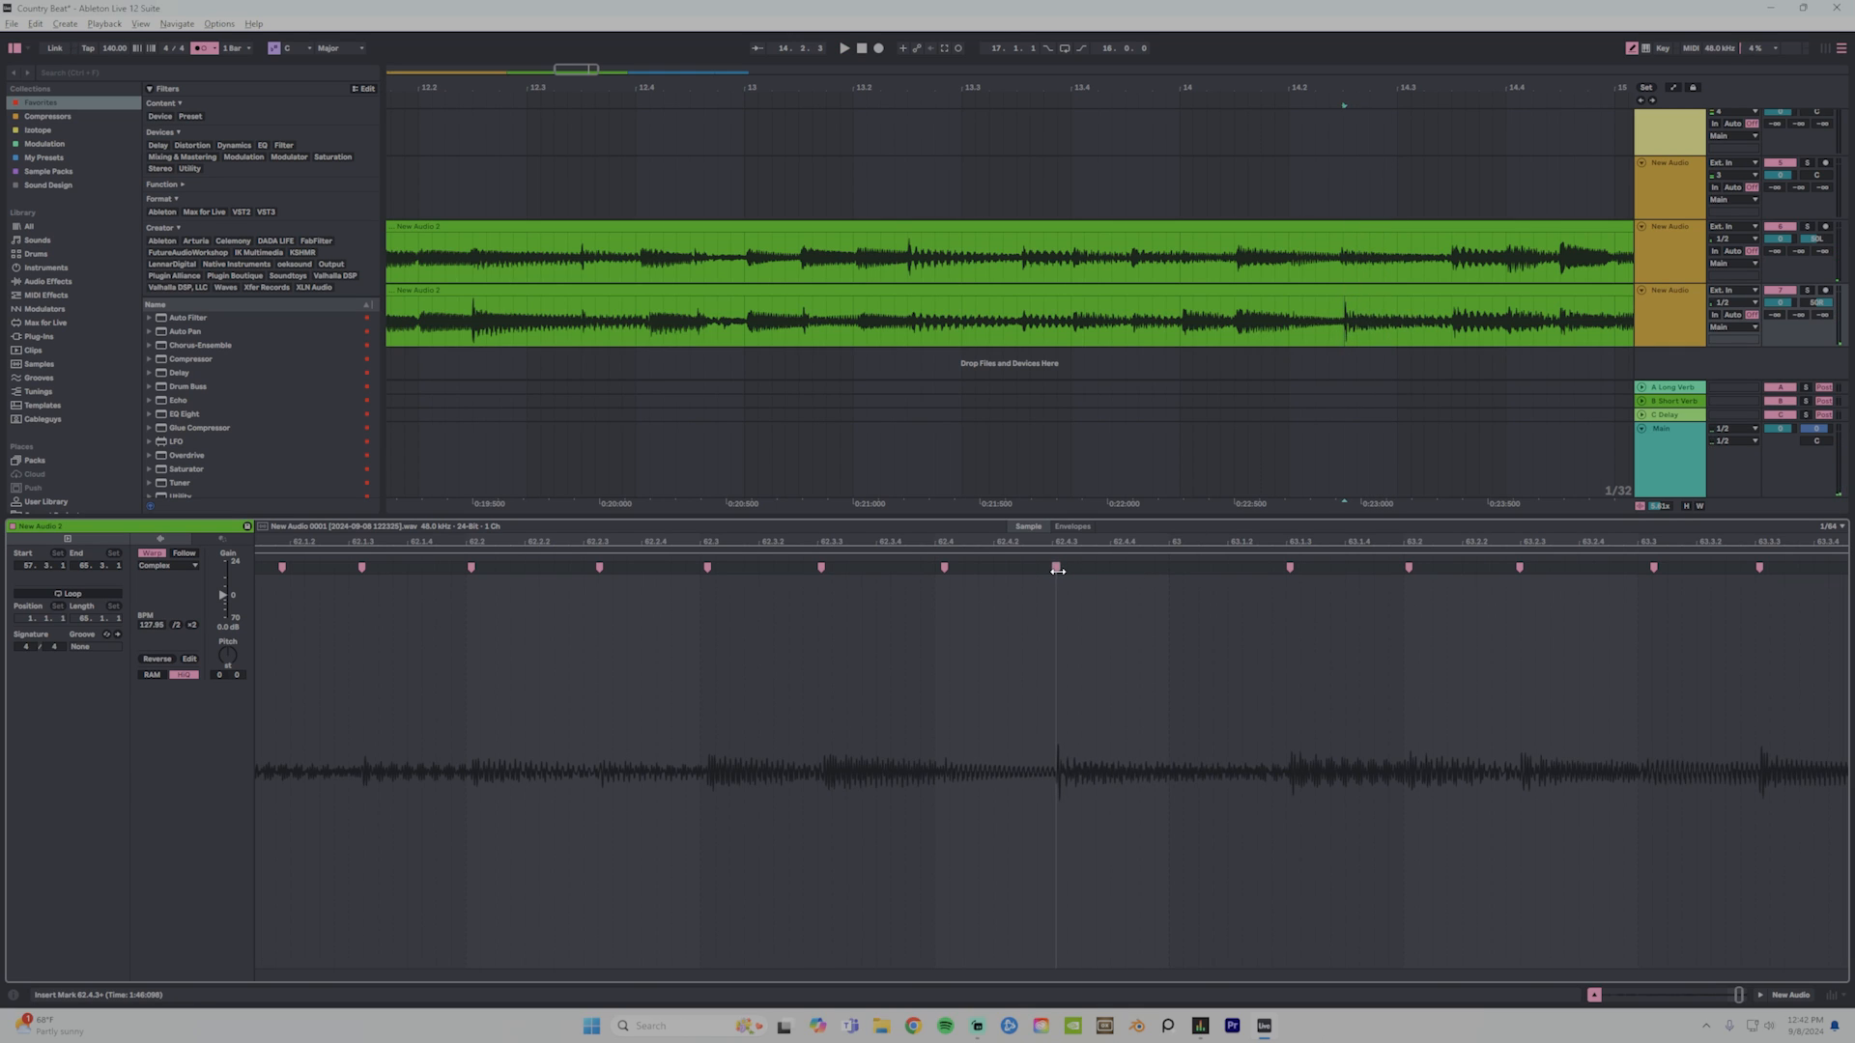
pyautogui.click(1343, 267)
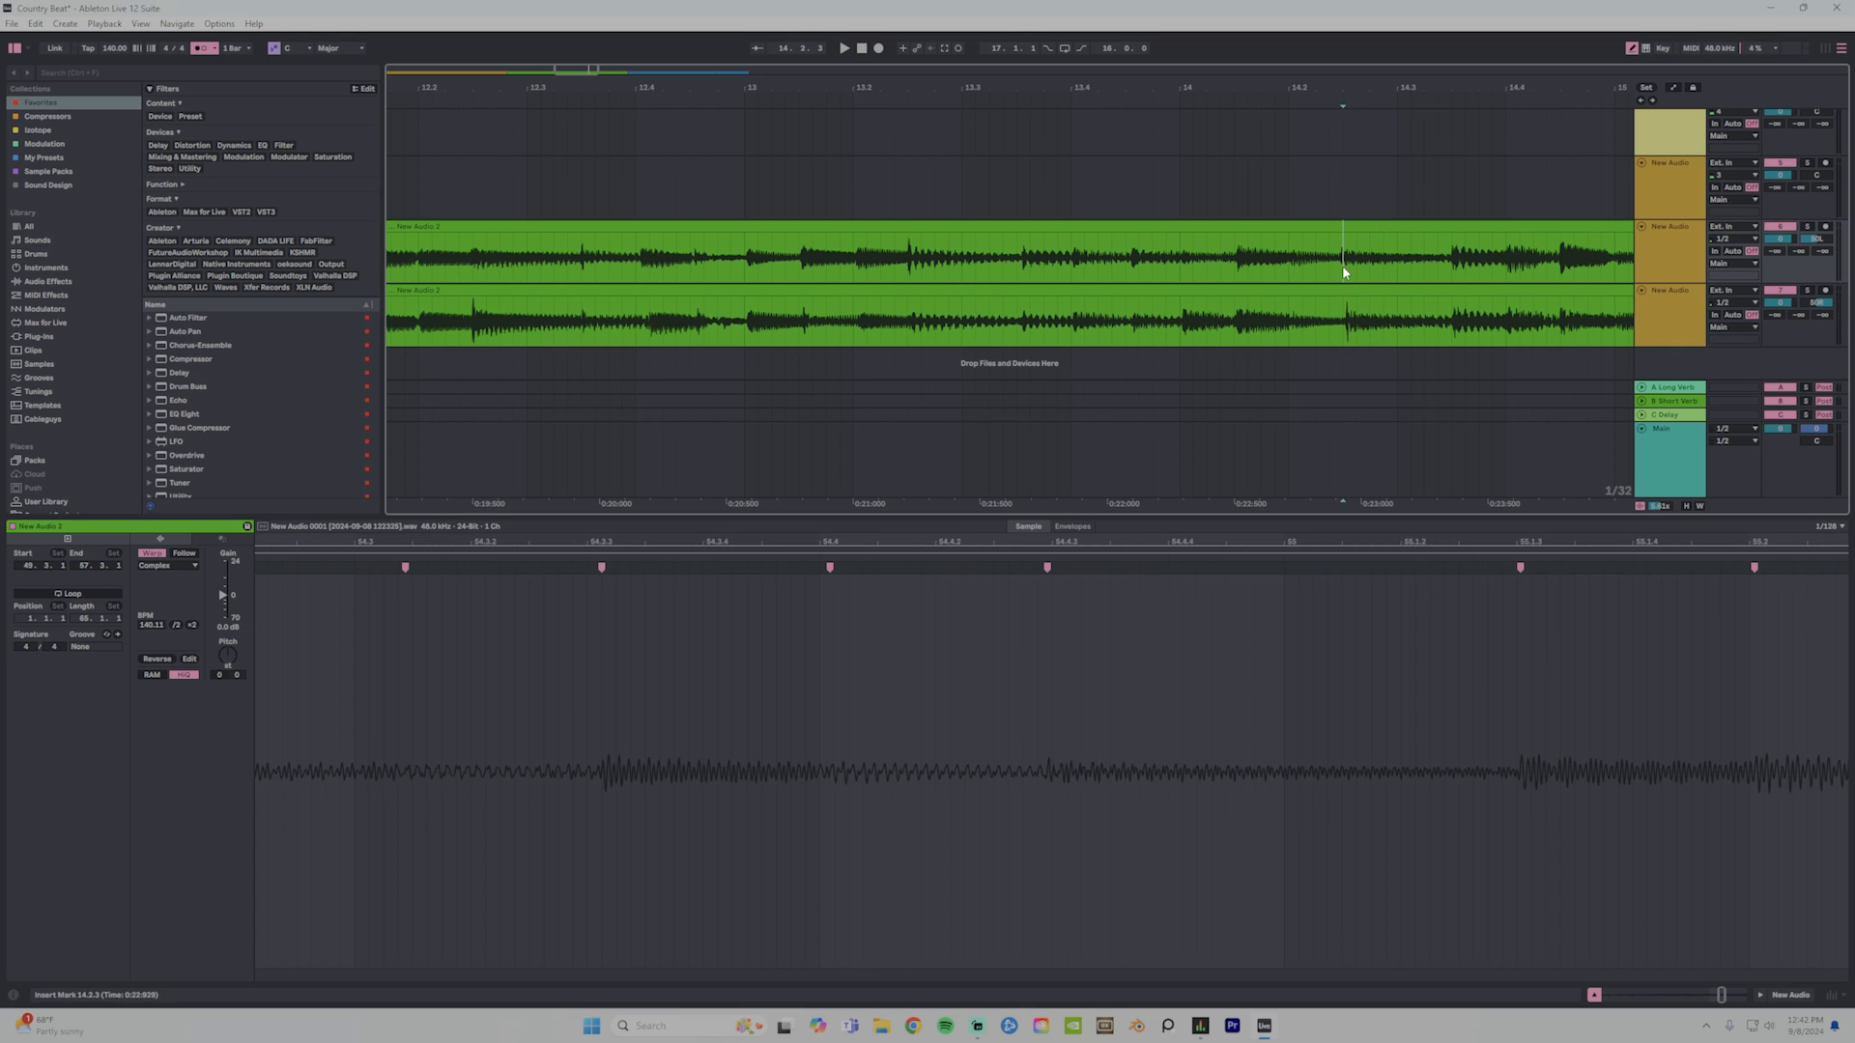
pyautogui.click(1048, 568)
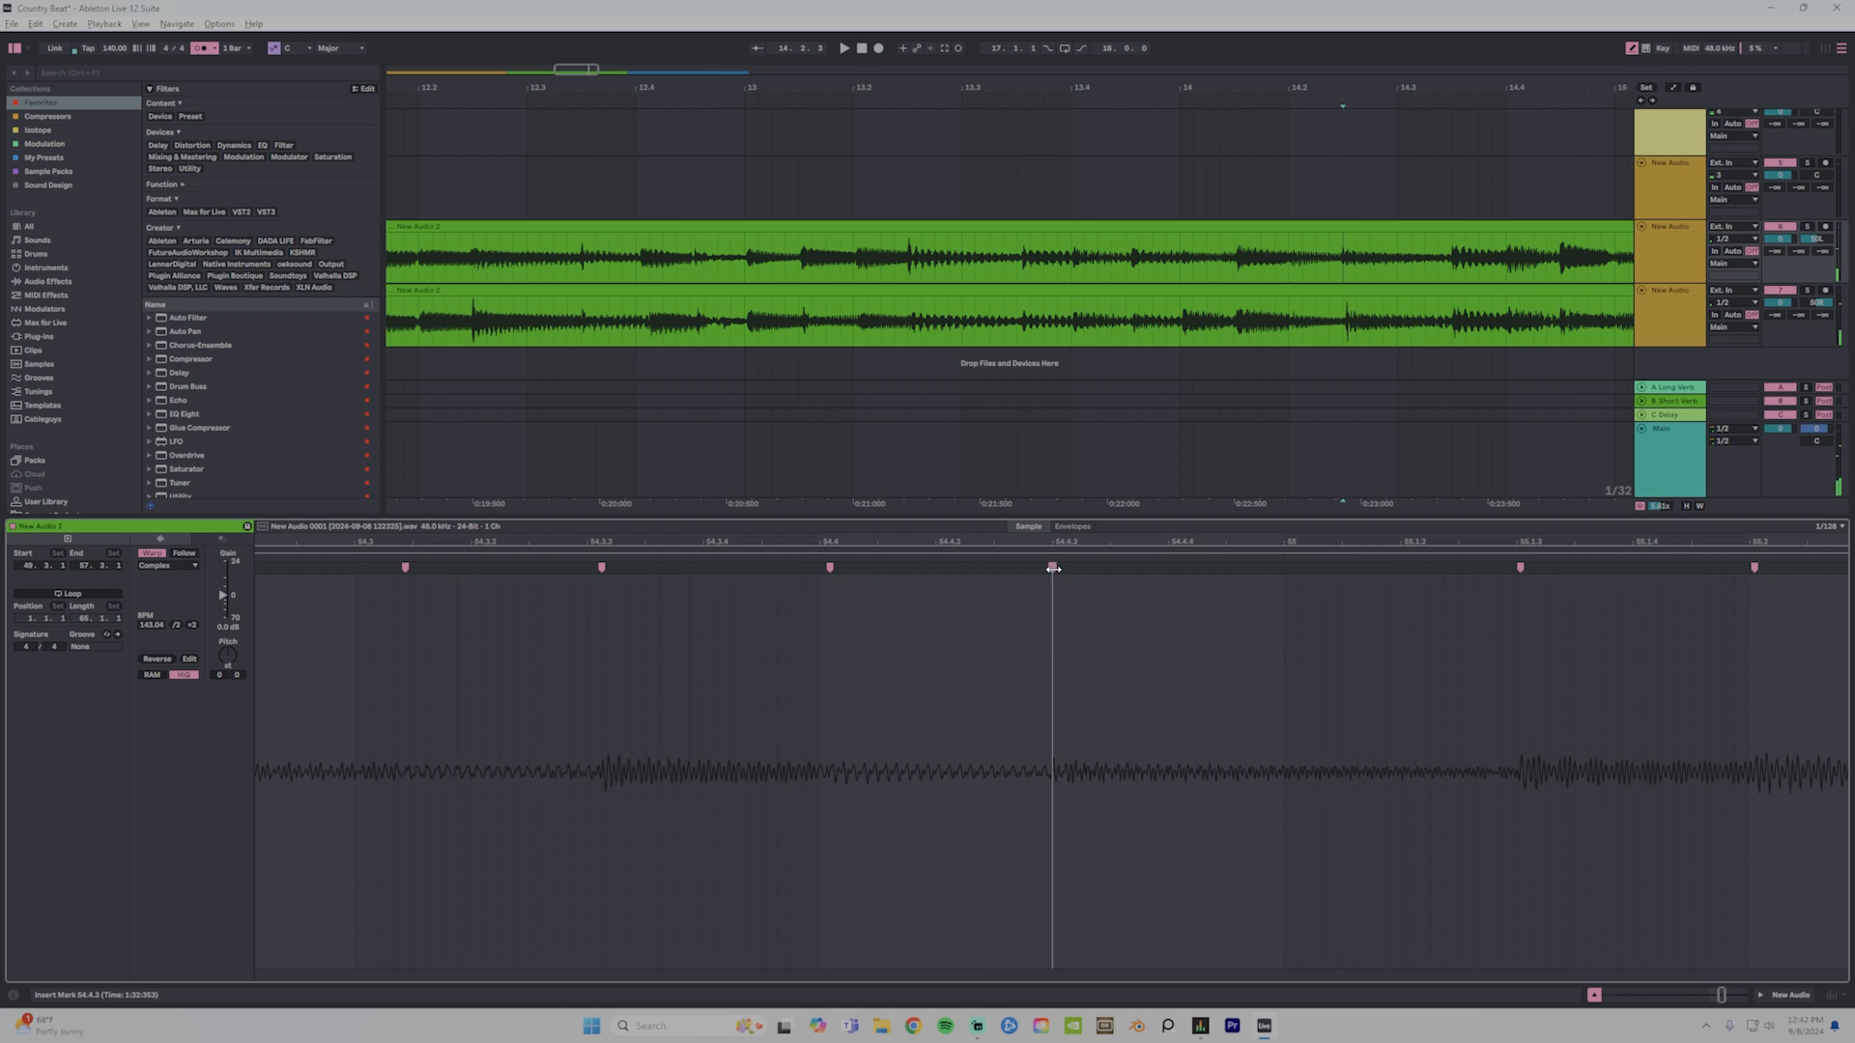
# Audition the passage around 15.2.3 and adjust the upper green clip's warp marker near sample position 55.4.3.
pyautogui.moveTo(1374, 87); pyautogui.dragTo(854, 75)
pyautogui.click(1124, 269)
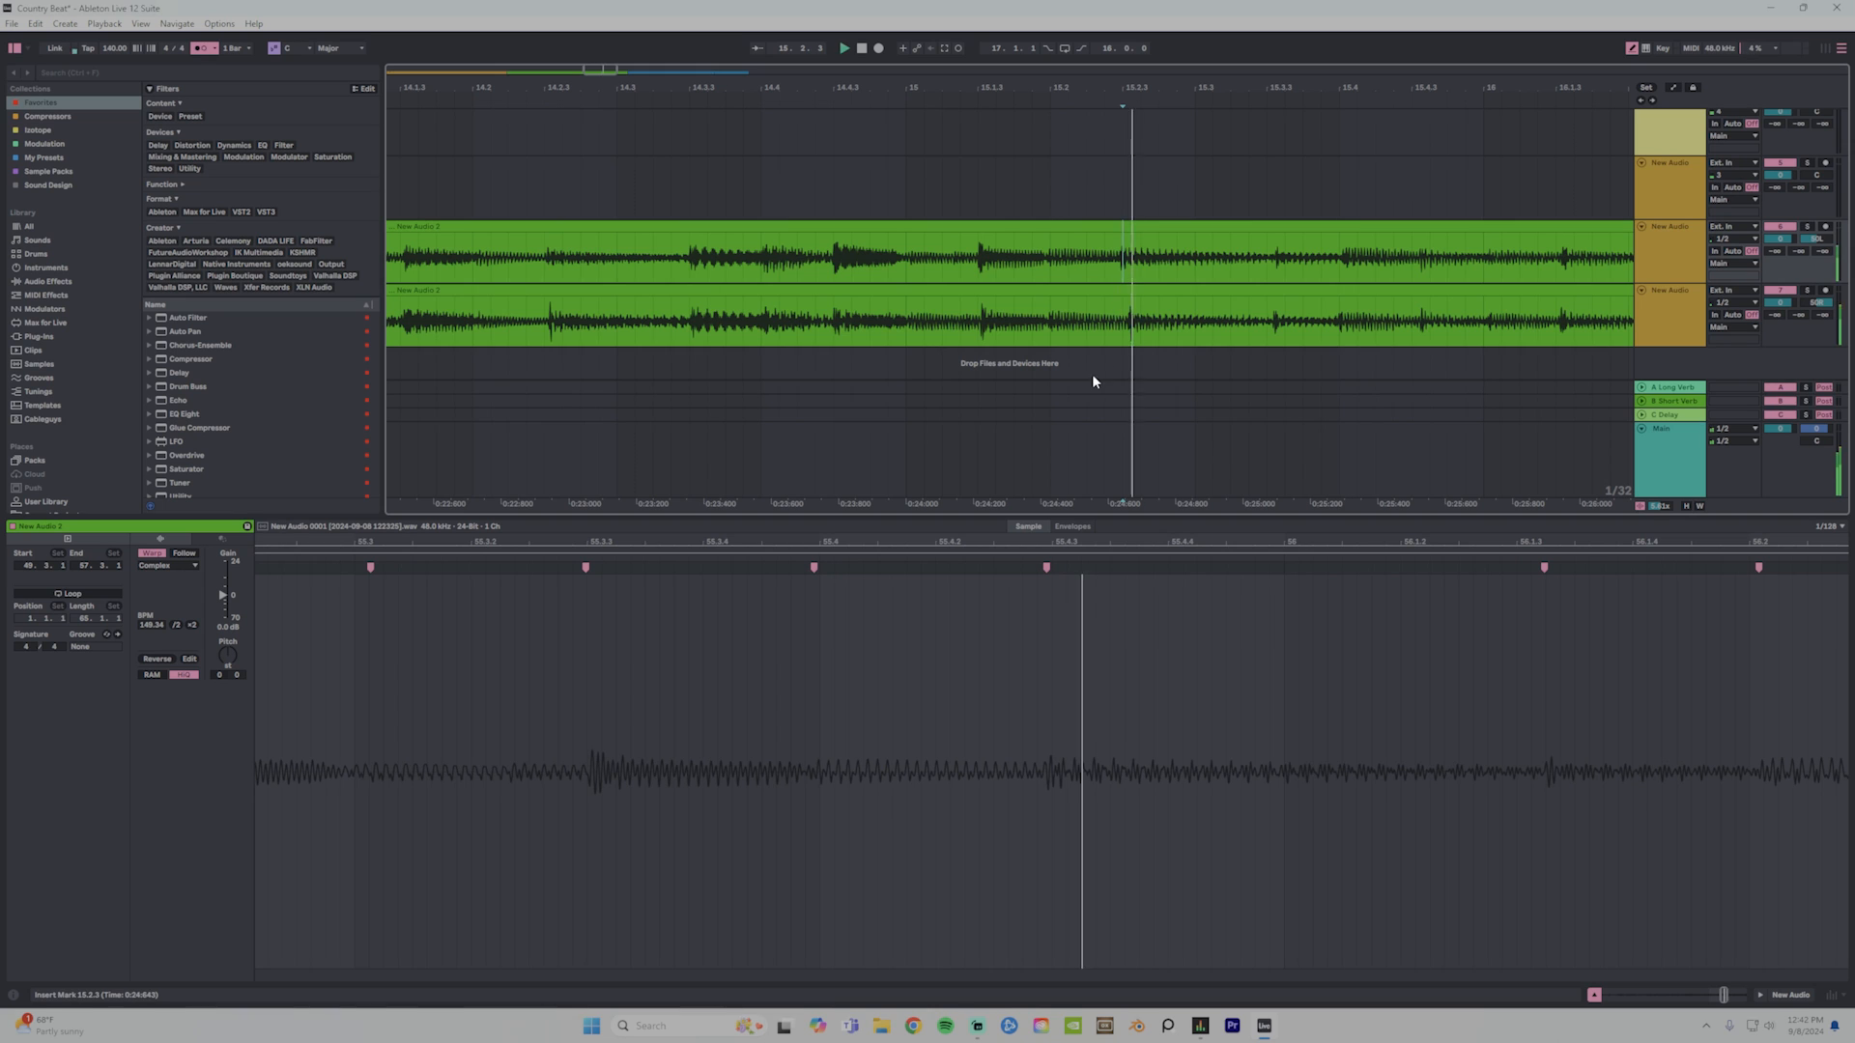
pyautogui.click(1049, 567)
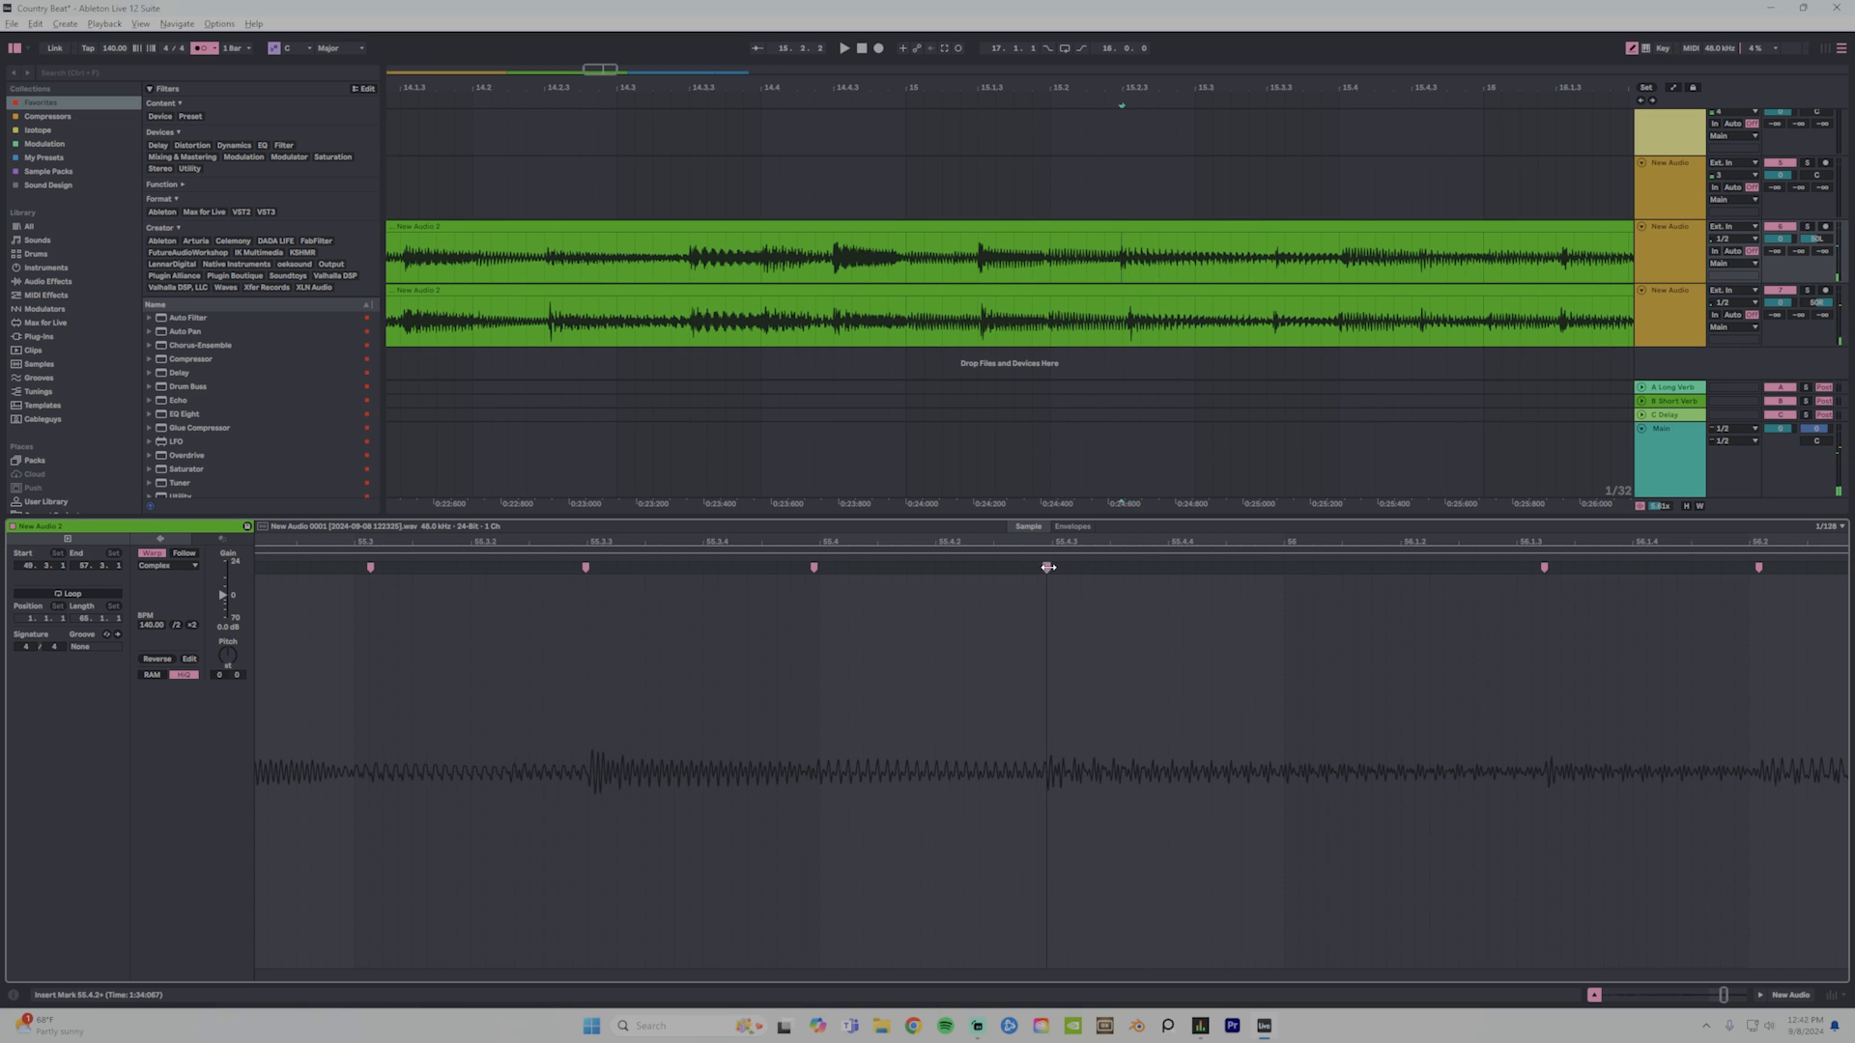
pyautogui.moveTo(1048, 567); pyautogui.dragTo(1060, 567)
pyautogui.moveTo(1420, 89); pyautogui.dragTo(1397, 39)
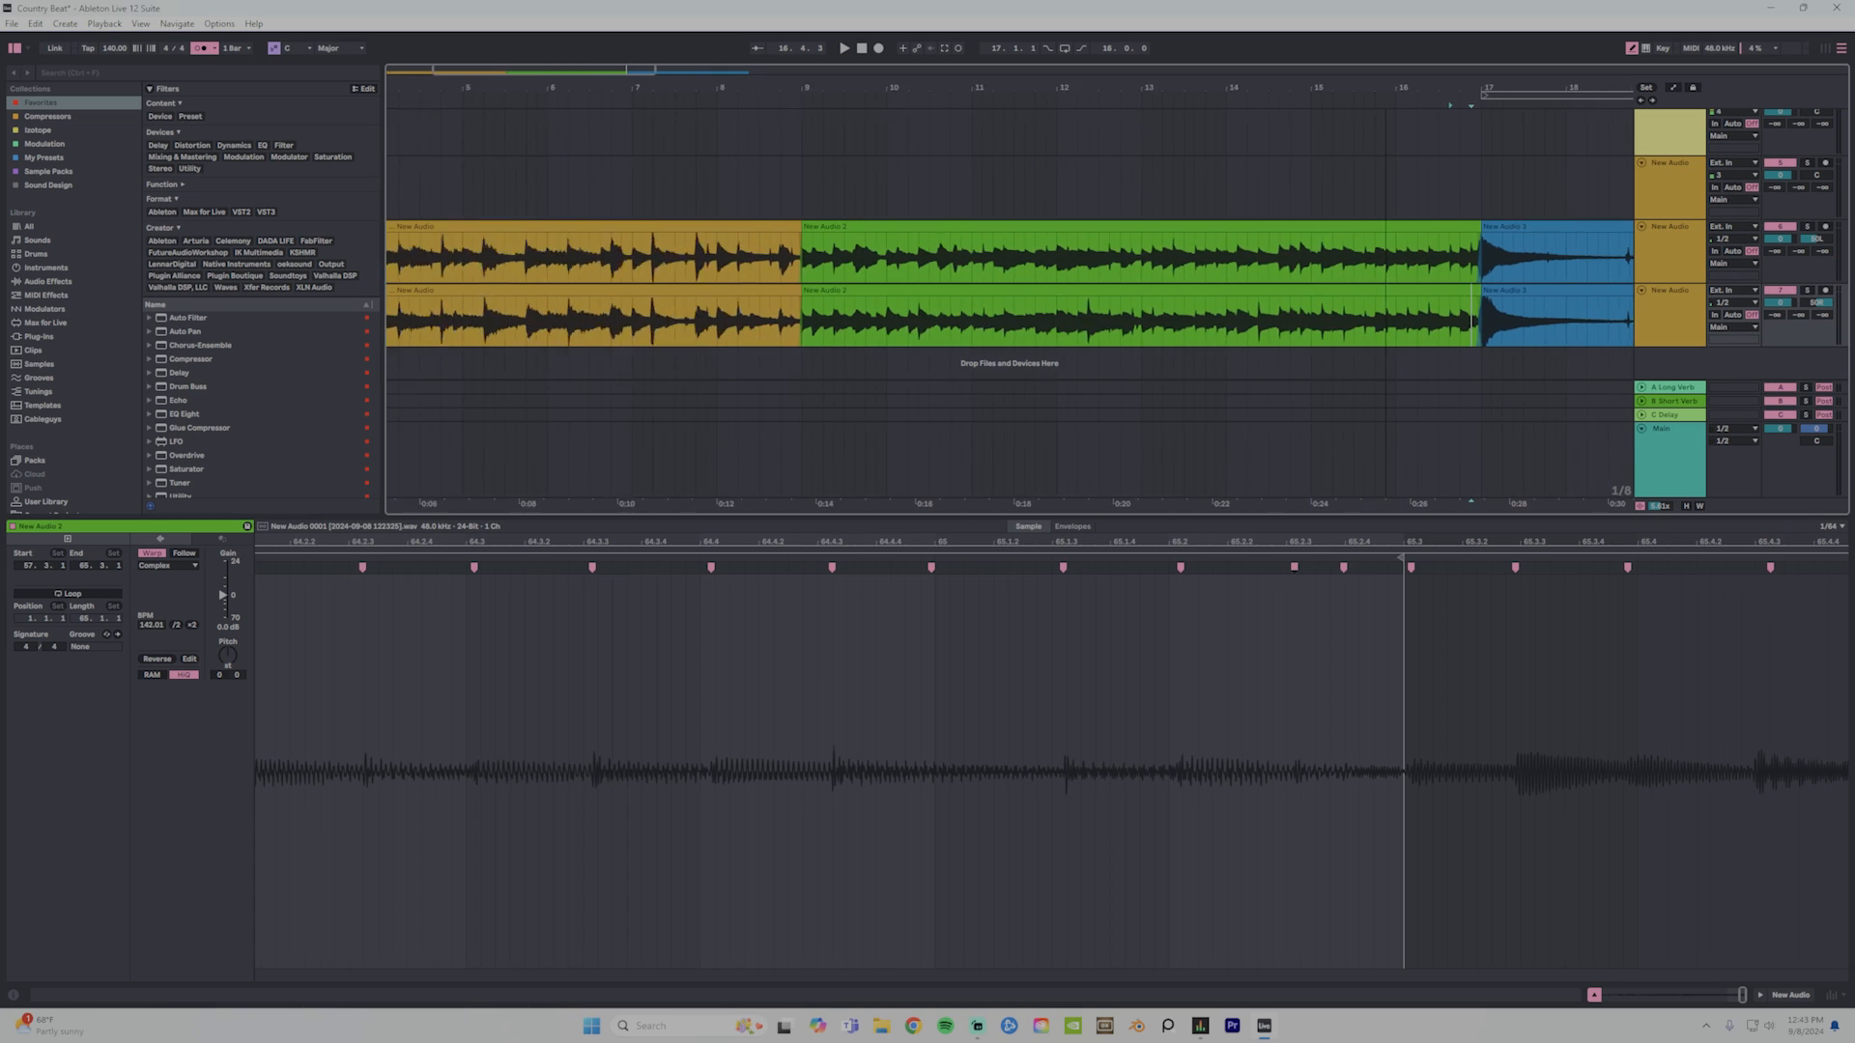
# Audition the double-tracked clips from 9.1.1, and replay the arrangement from 1.1.1 to check the timing.
pyautogui.click(859, 260)
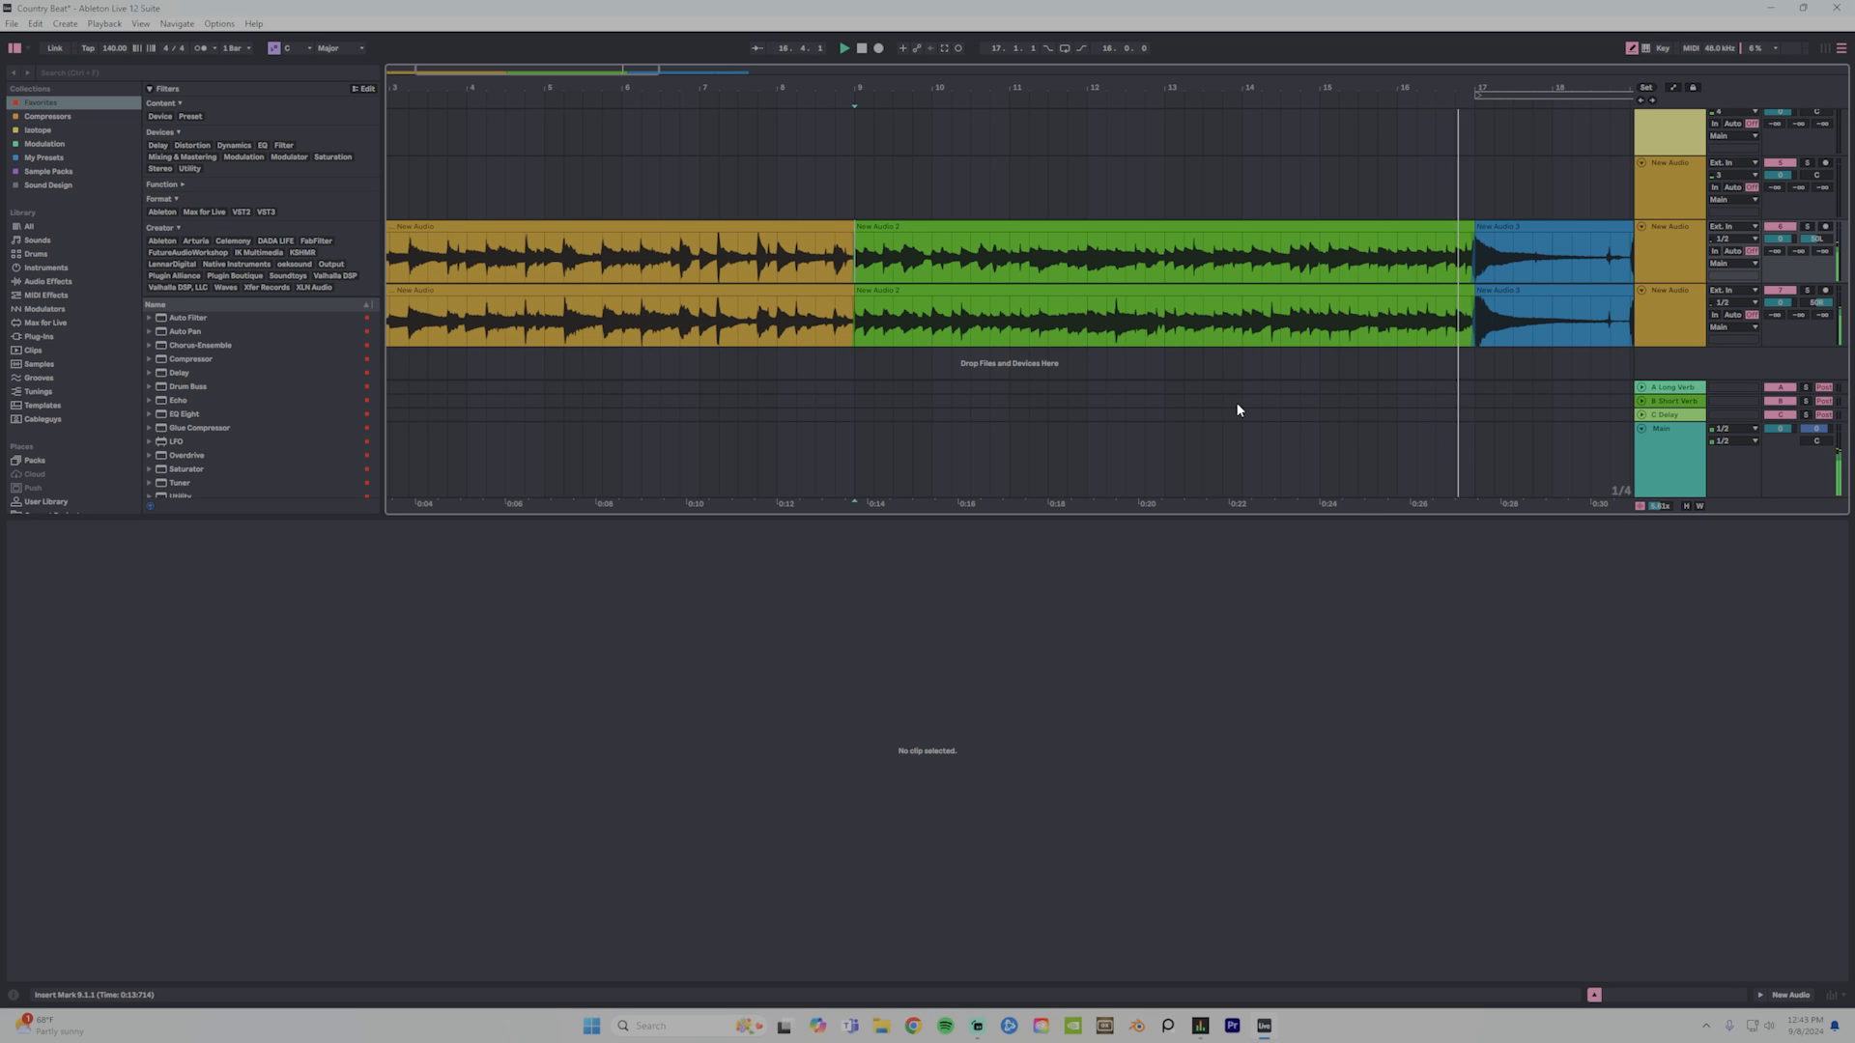
pyautogui.moveTo(636, 88); pyautogui.dragTo(640, 82)
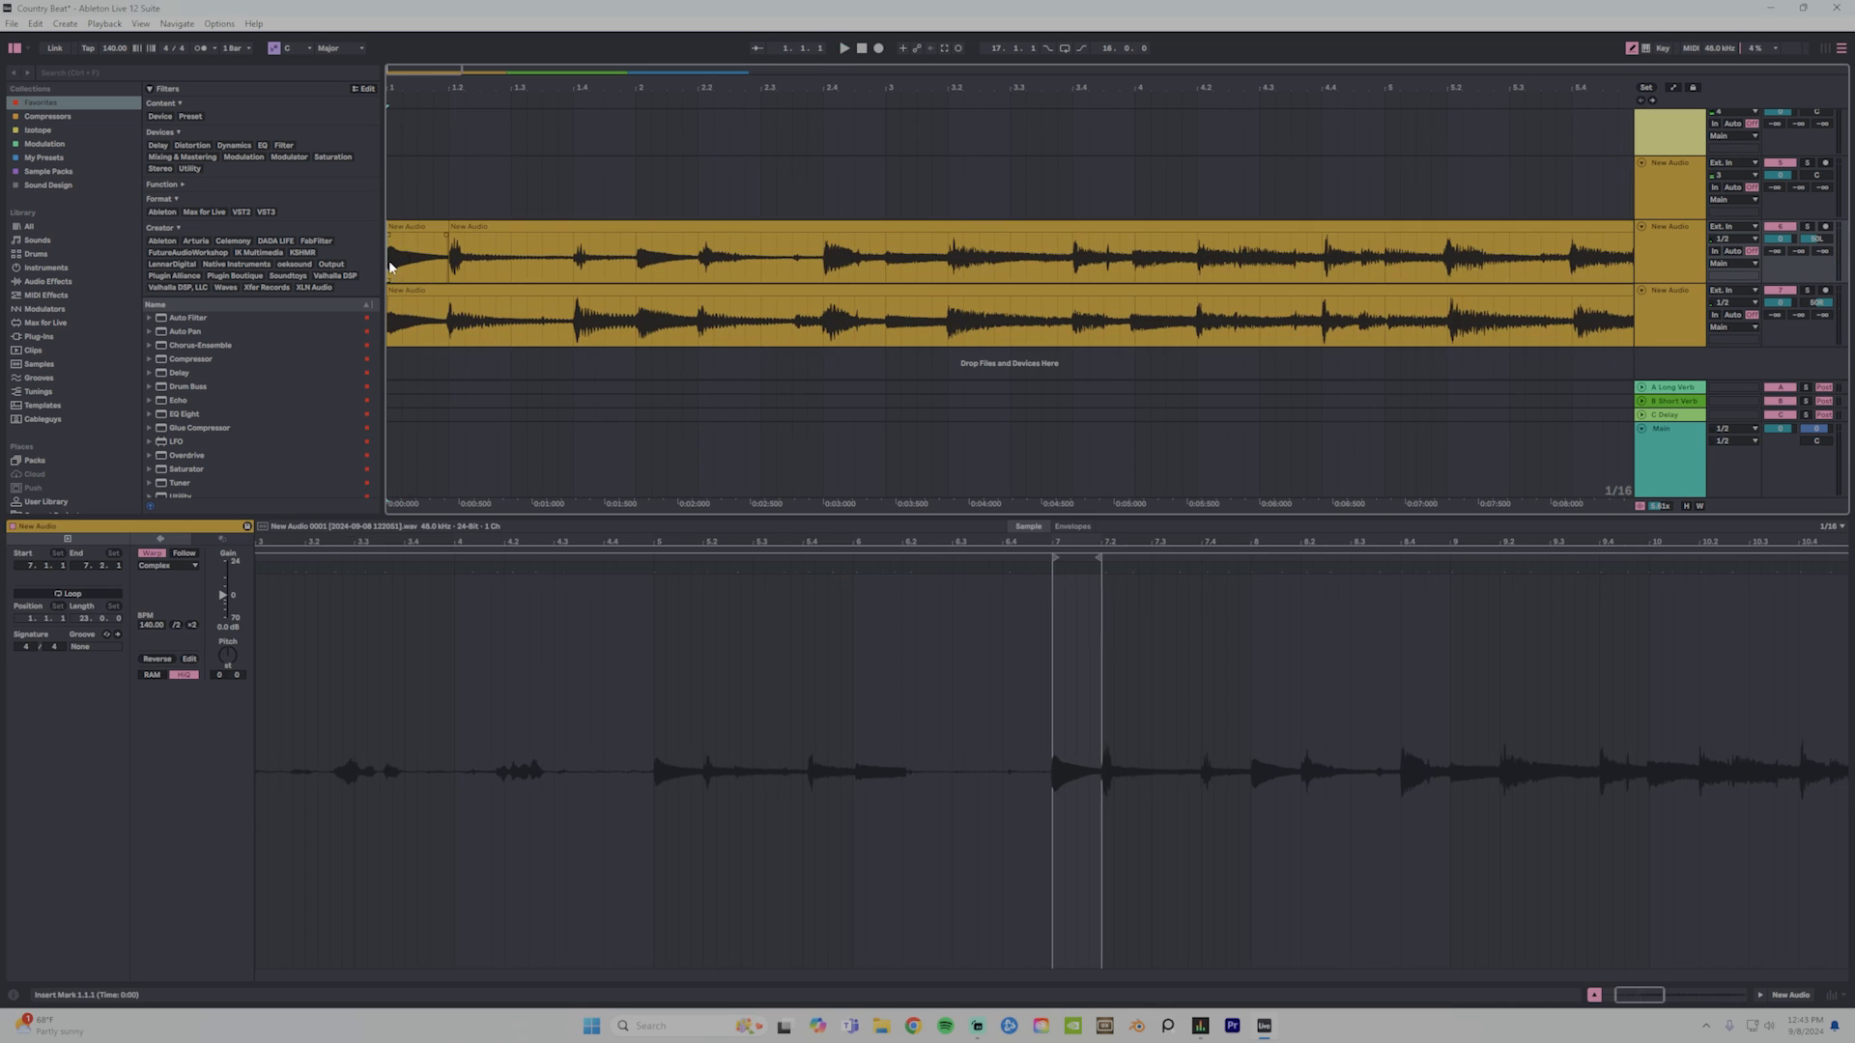
pyautogui.press('space')
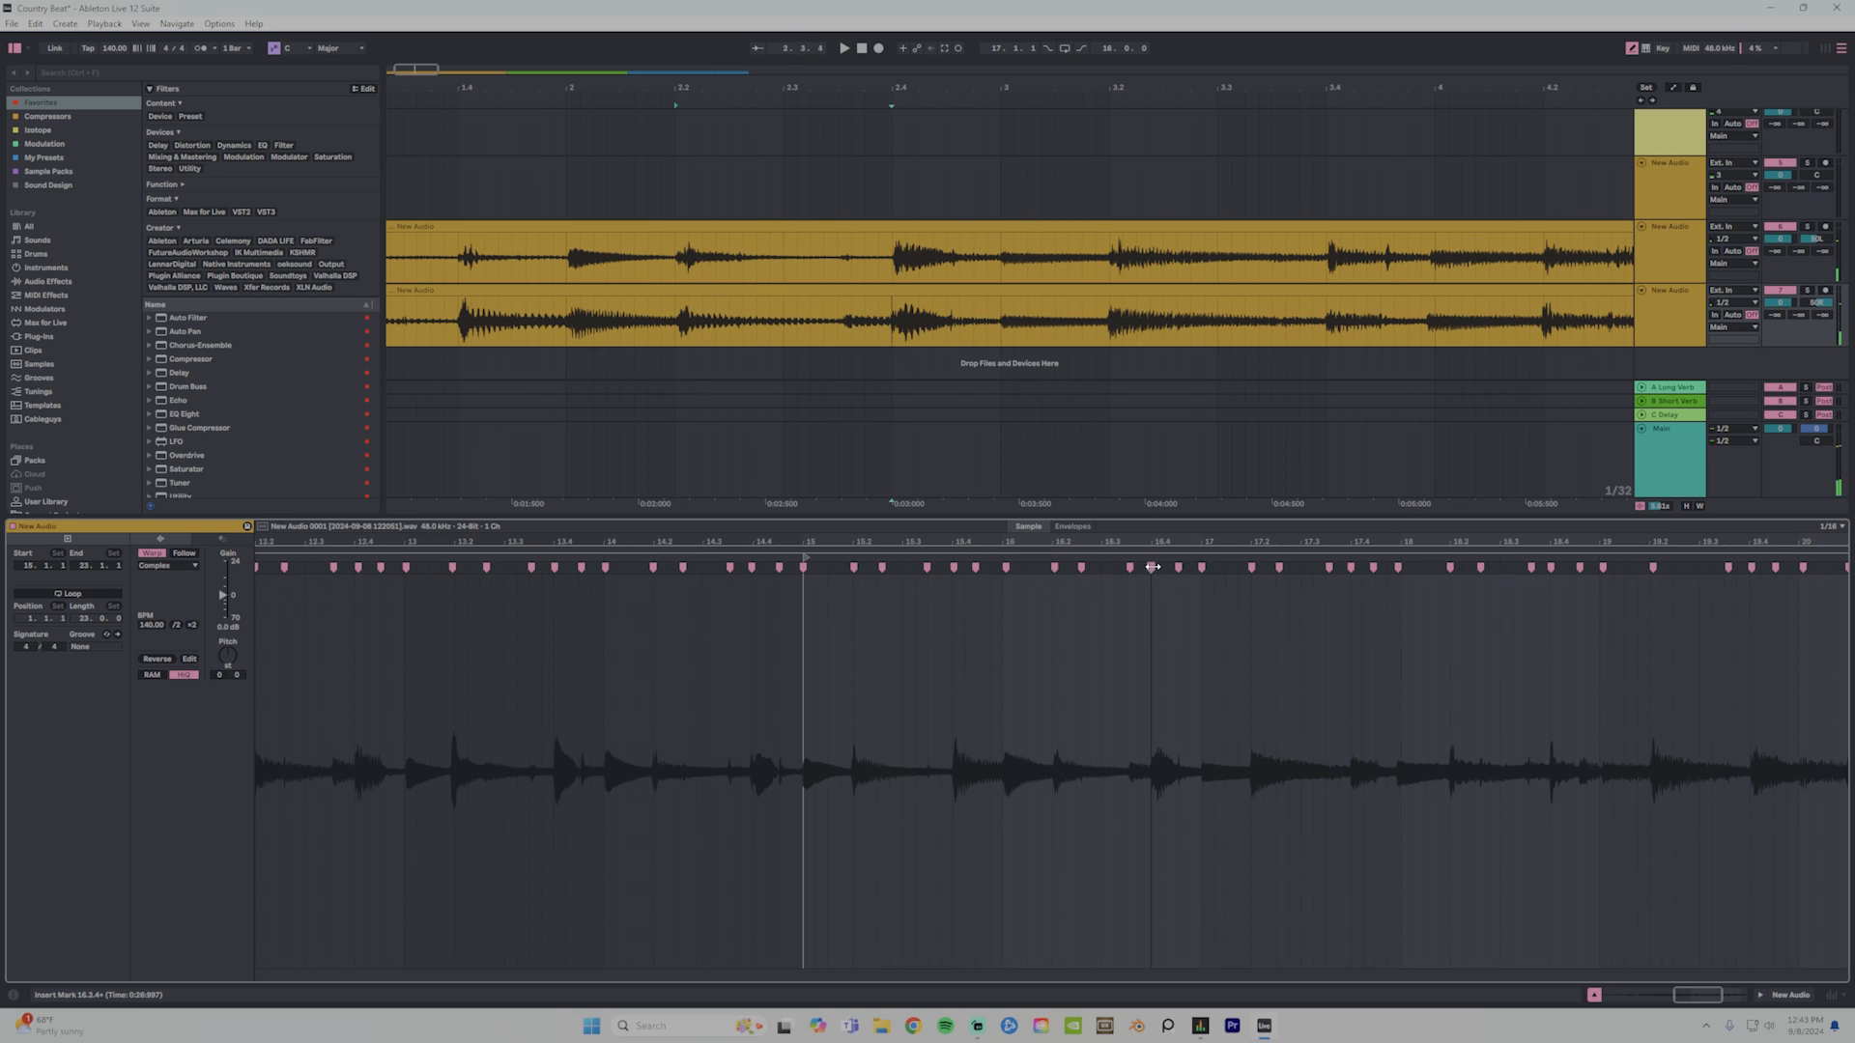
pyautogui.press('space')
pyautogui.press('space')
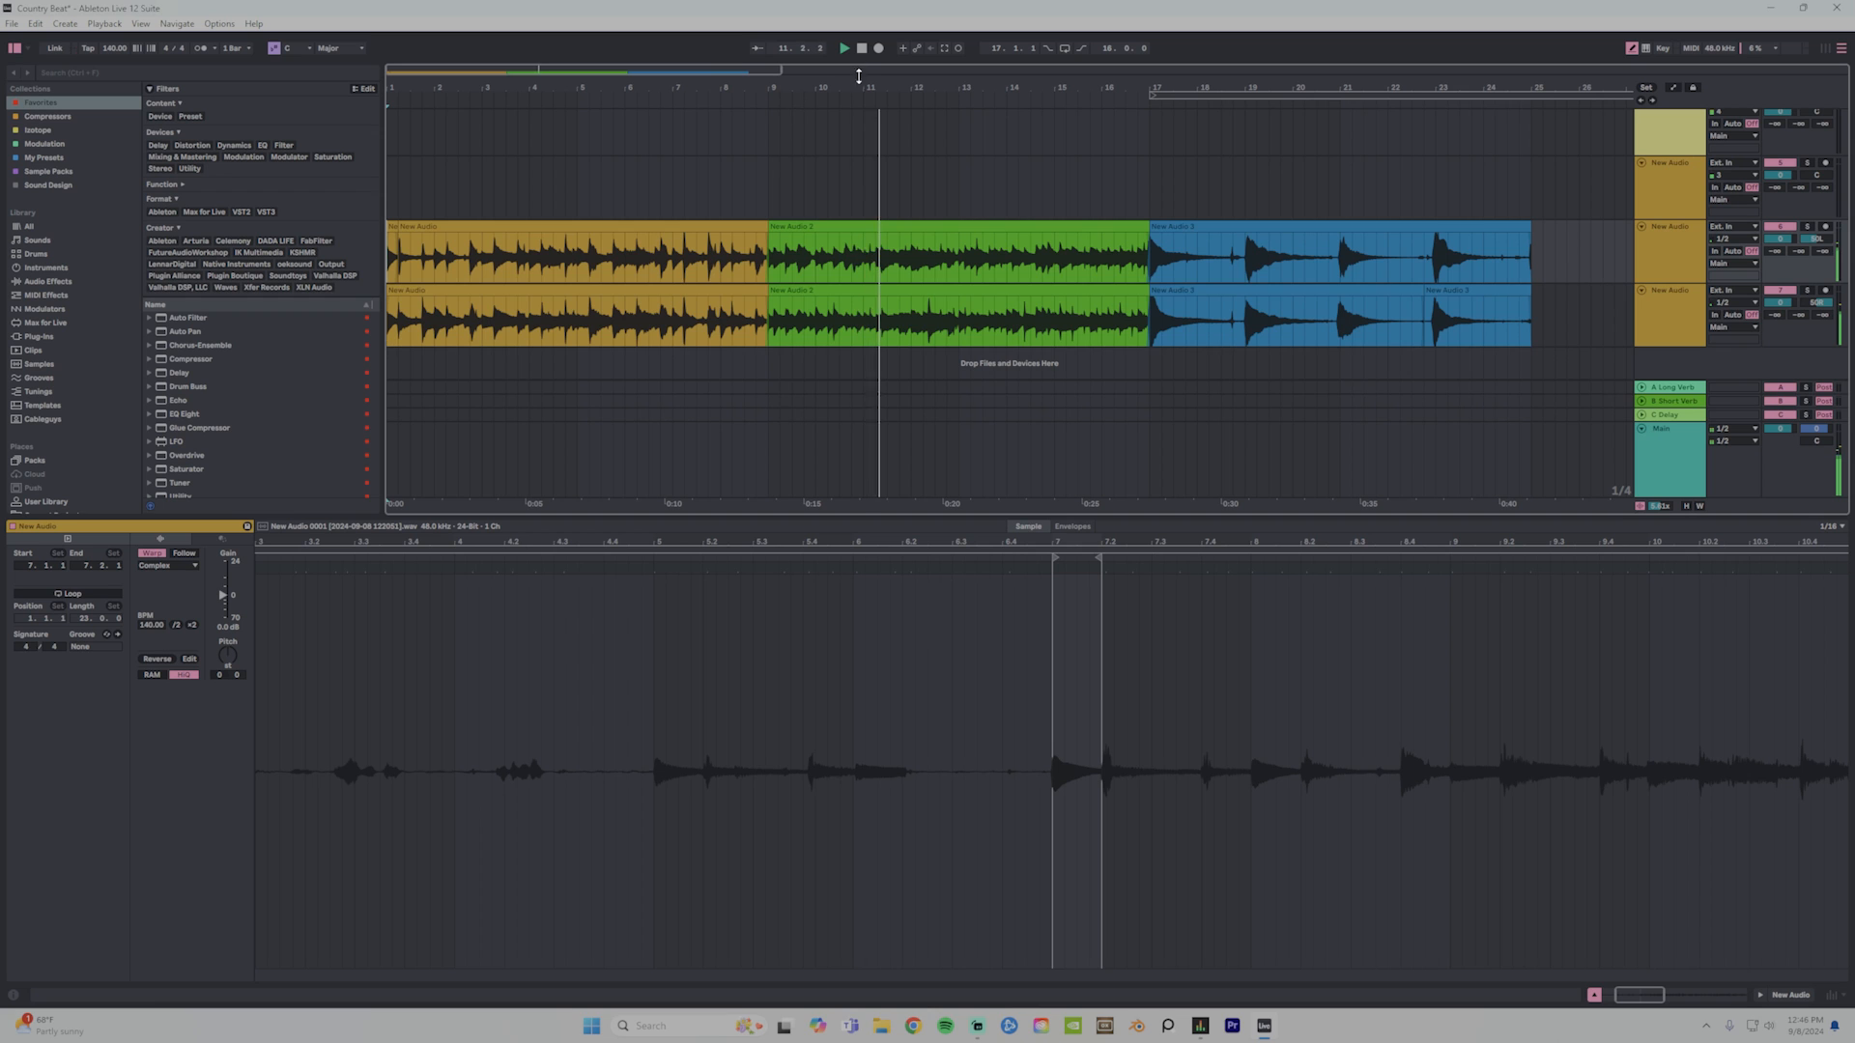
pyautogui.moveTo(863, 87); pyautogui.dragTo(724, 83)
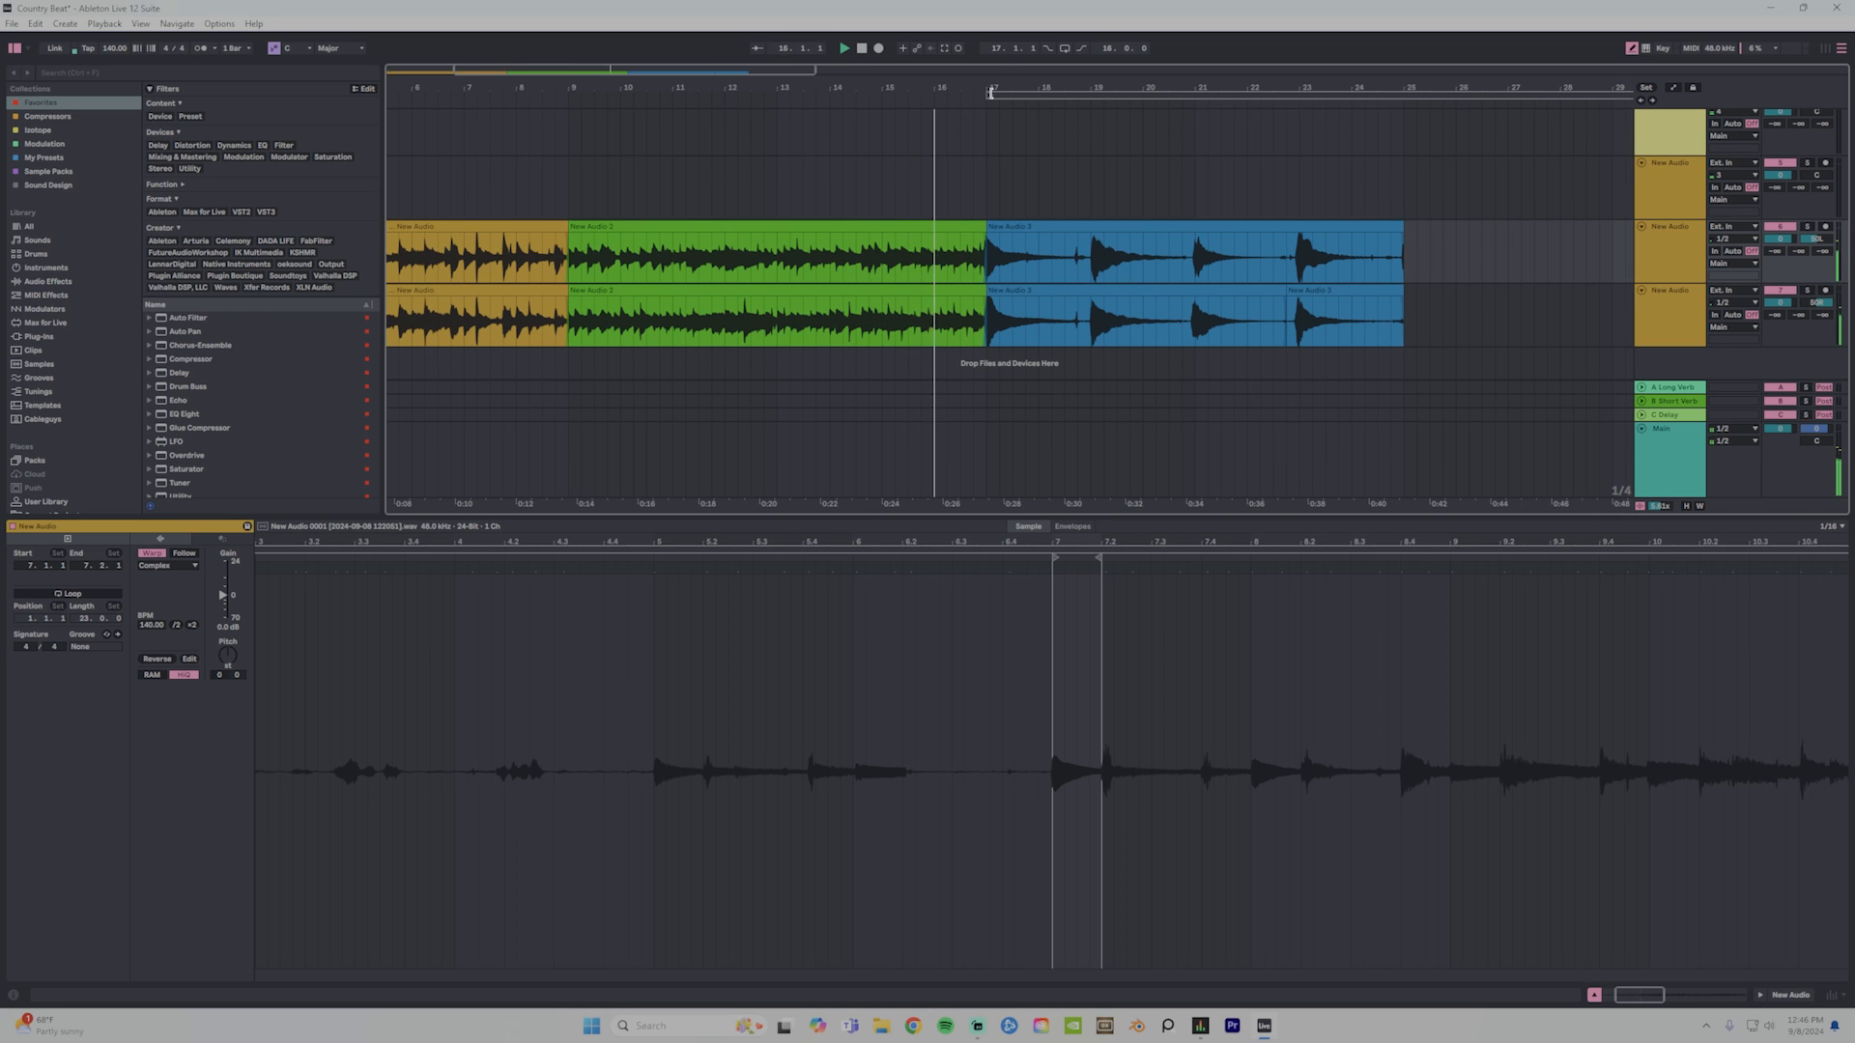
# Delete the noise between the first and second blue chords, from about 18.3.3 to 19.1.1, on both audio tracks.
pyautogui.moveTo(1002, 83); pyautogui.dragTo(870, 135)
pyautogui.moveTo(944, 259); pyautogui.dragTo(923, 326)
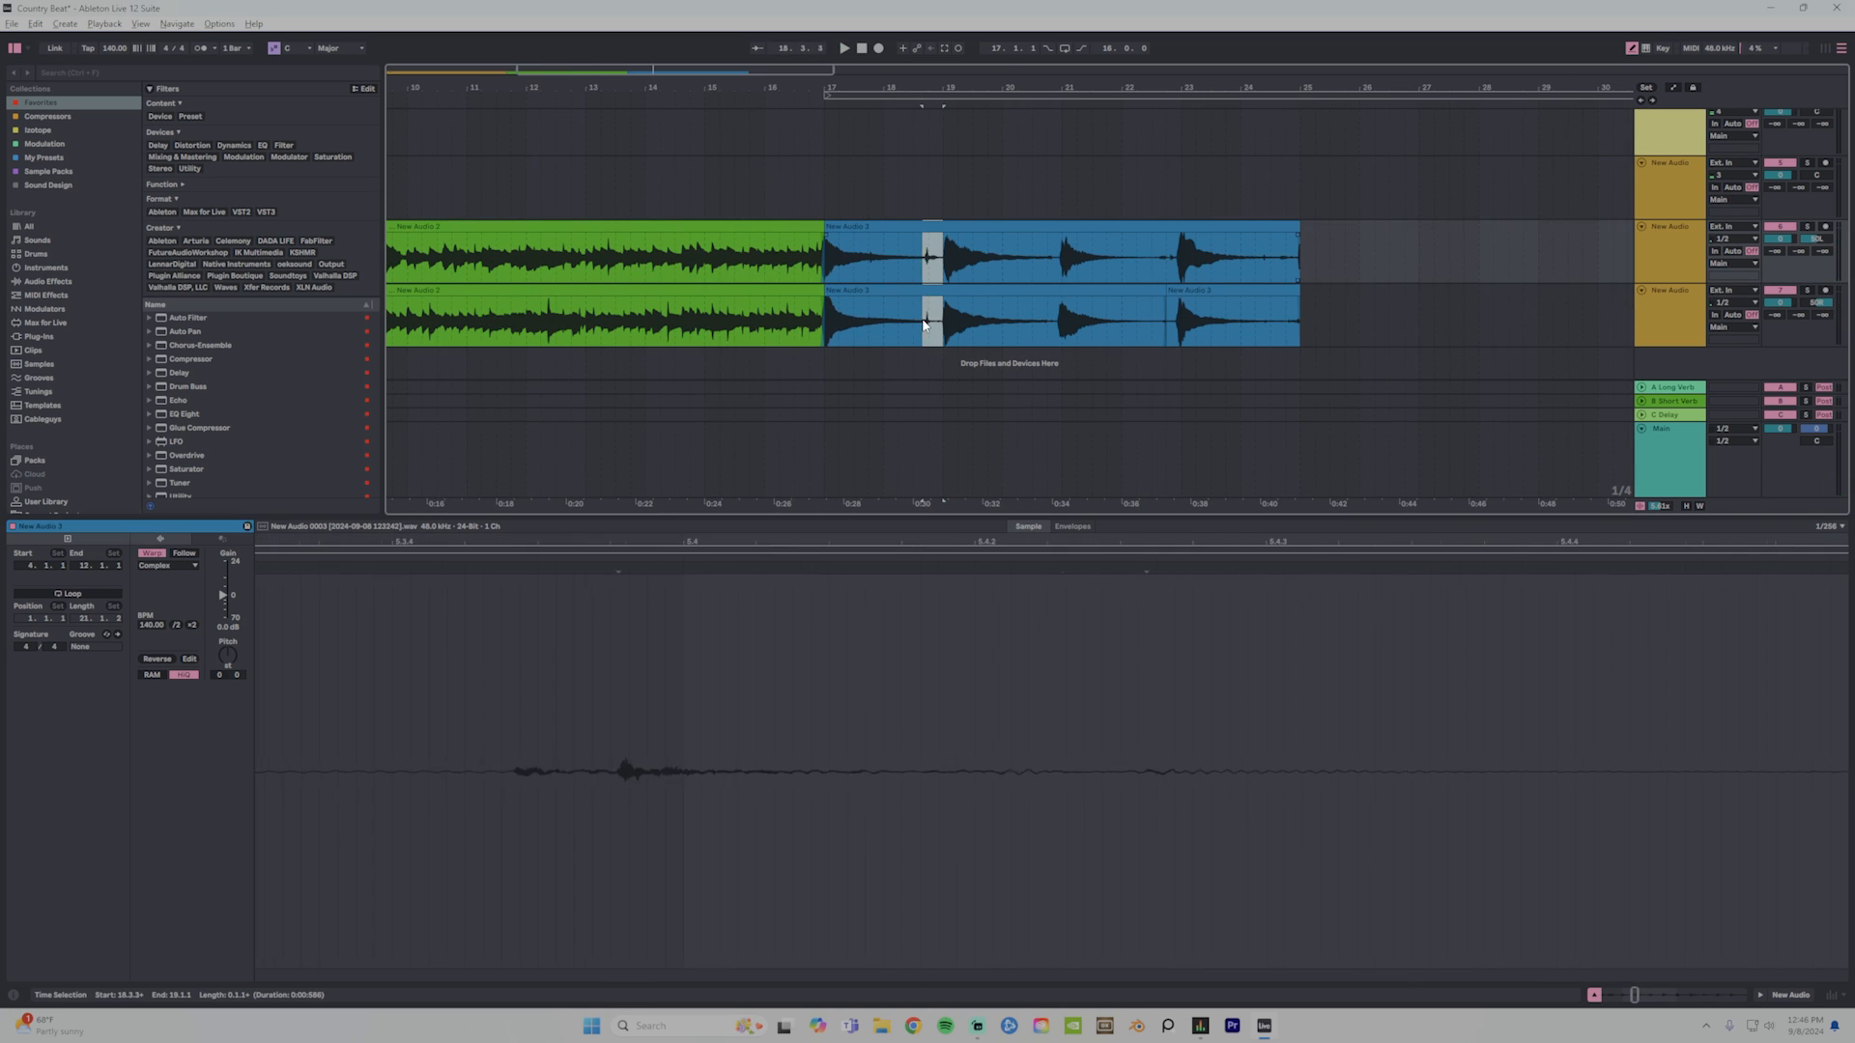
pyautogui.press('Delete')
# Remove the section just before the third blue chord at bar 21 on both tracks and fade out the second chord's clips.
pyautogui.moveTo(1058, 261); pyautogui.dragTo(1056, 317)
pyautogui.moveTo(1046, 85); pyautogui.dragTo(1046, 130)
pyautogui.click(1099, 268)
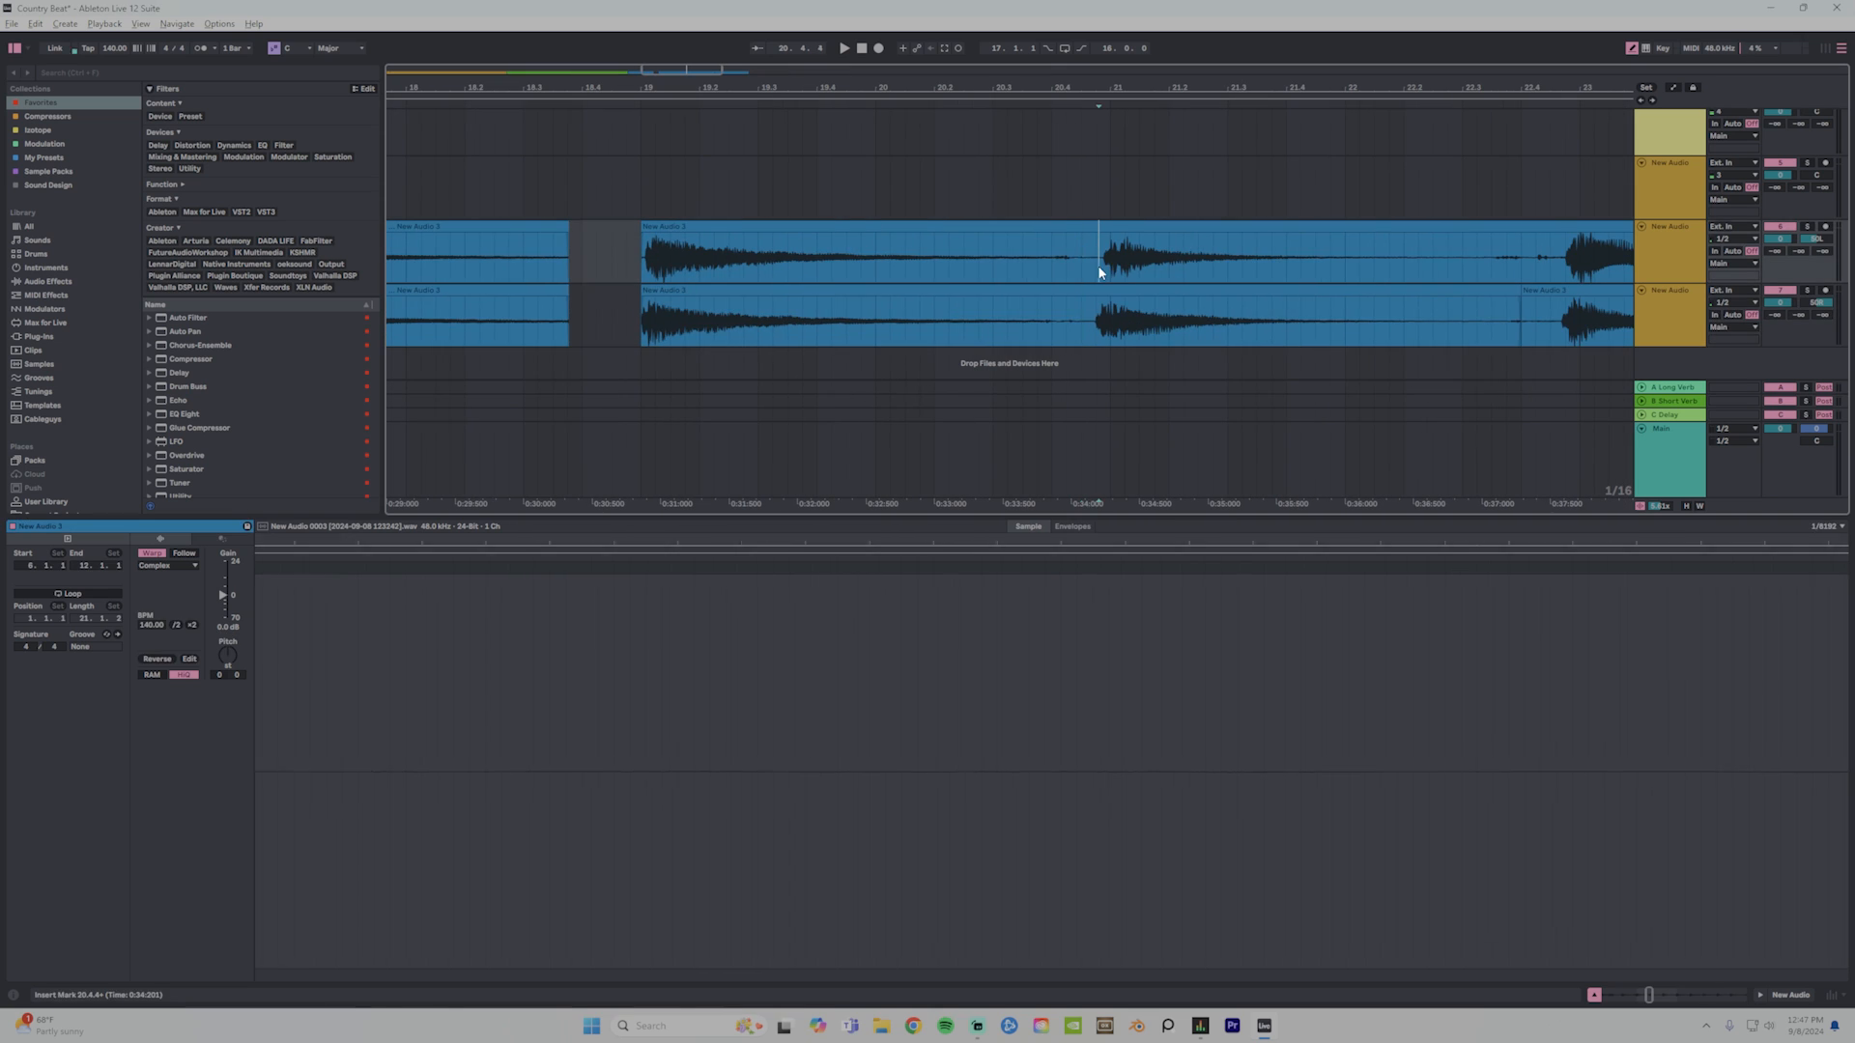
pyautogui.press('Delete')
pyautogui.moveTo(1050, 235); pyautogui.dragTo(986, 235)
pyautogui.moveTo(1050, 298); pyautogui.dragTo(988, 298)
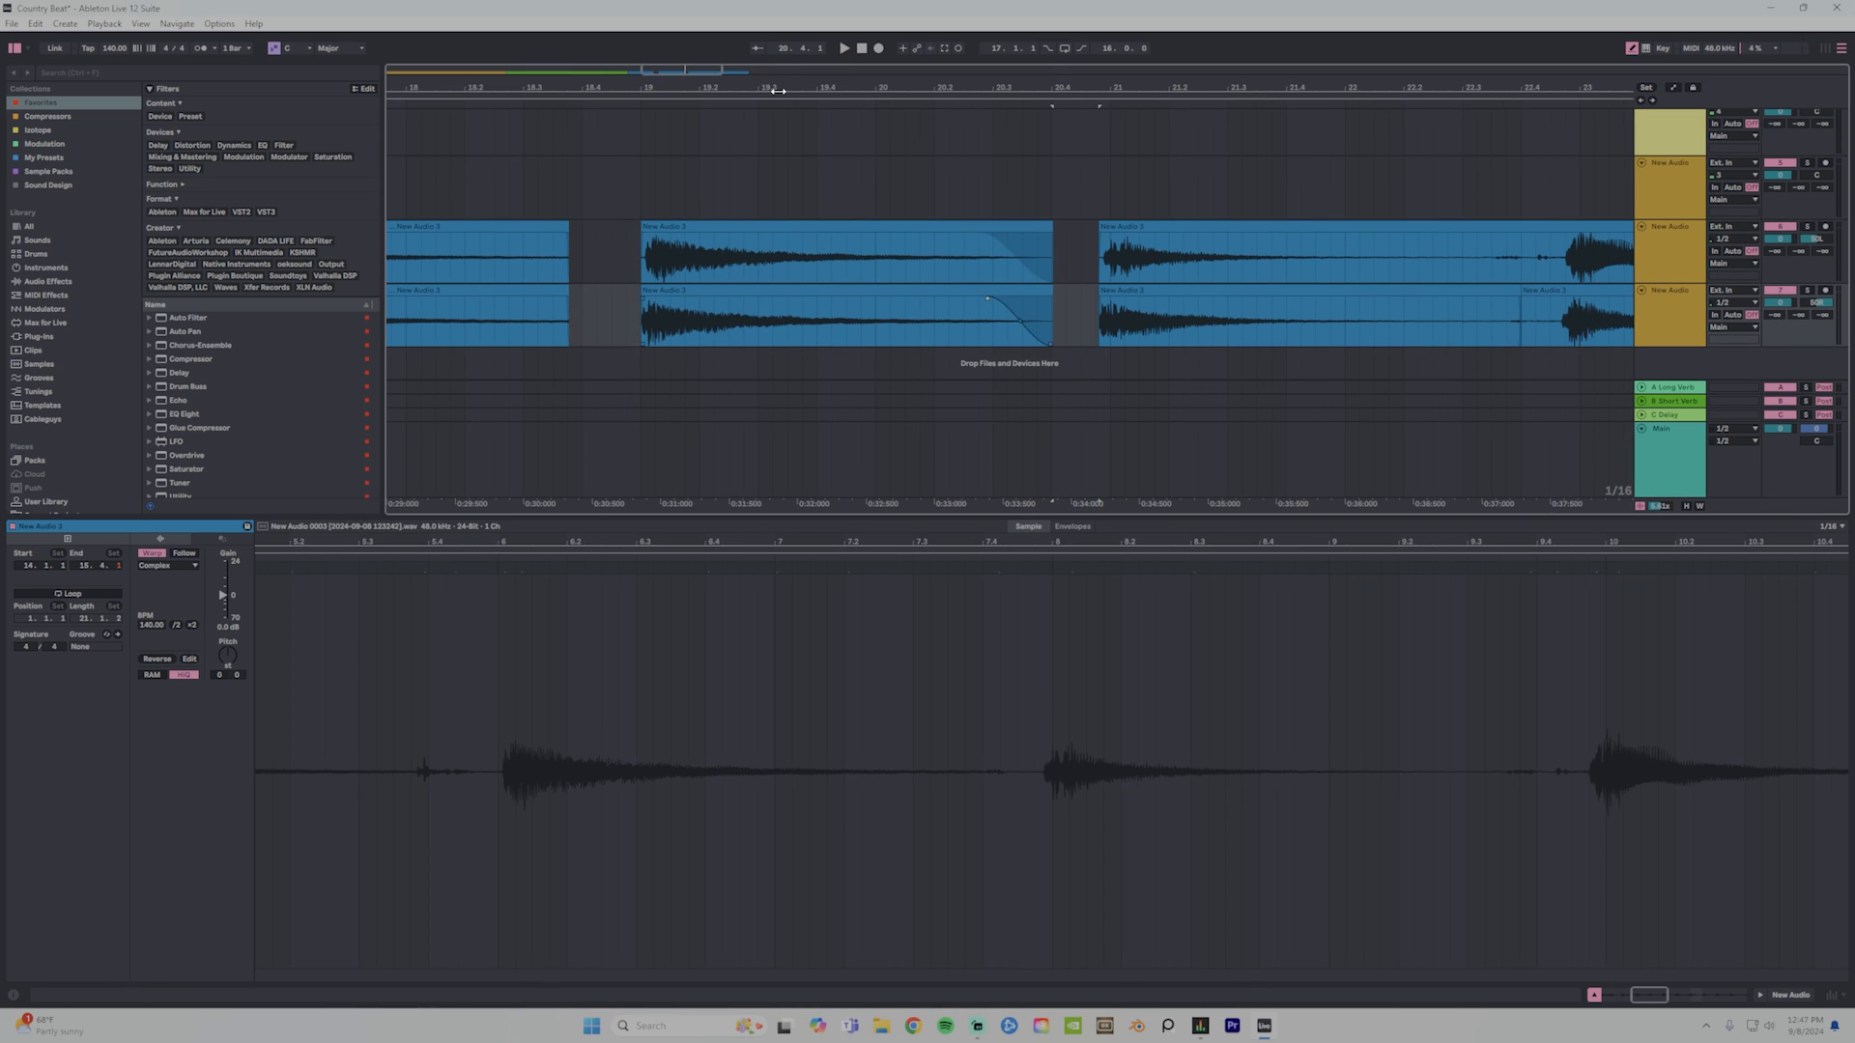
# Add fade-outs to the ends of the first blue chord's clips on both tracks.
pyautogui.moveTo(774, 87); pyautogui.dragTo(1035, 70)
pyautogui.moveTo(871, 235); pyautogui.dragTo(869, 235)
pyautogui.click(850, 292)
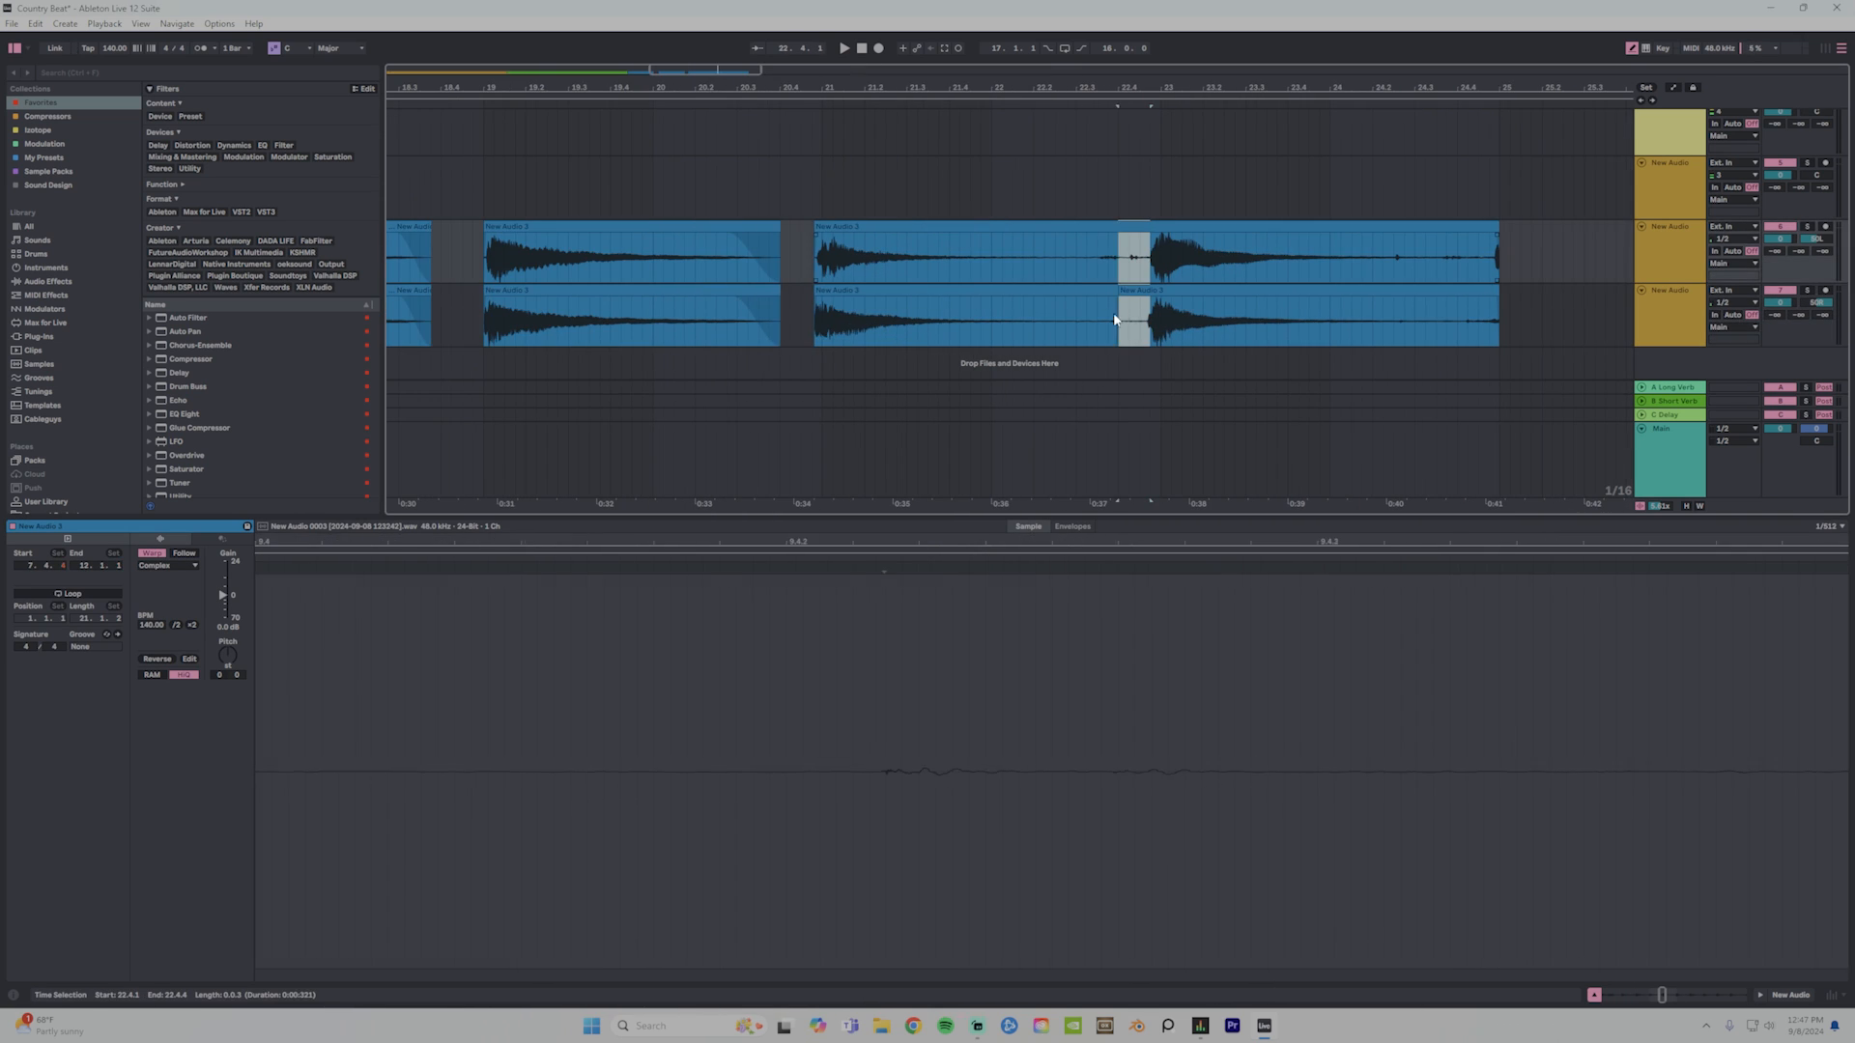
# Delete the noise before the last blue chord at bar 23 and its trailing tail on both tracks, fading the remaining clip ends.
pyautogui.moveTo(1150, 236); pyautogui.dragTo(1030, 299)
pyautogui.press('Delete')
pyautogui.moveTo(1393, 255); pyautogui.dragTo(1360, 301)
pyautogui.press('Delete')
# Move the 16-bar loop region to start at 1.1.1.
pyautogui.moveTo(1111, 88); pyautogui.dragTo(1111, 38)
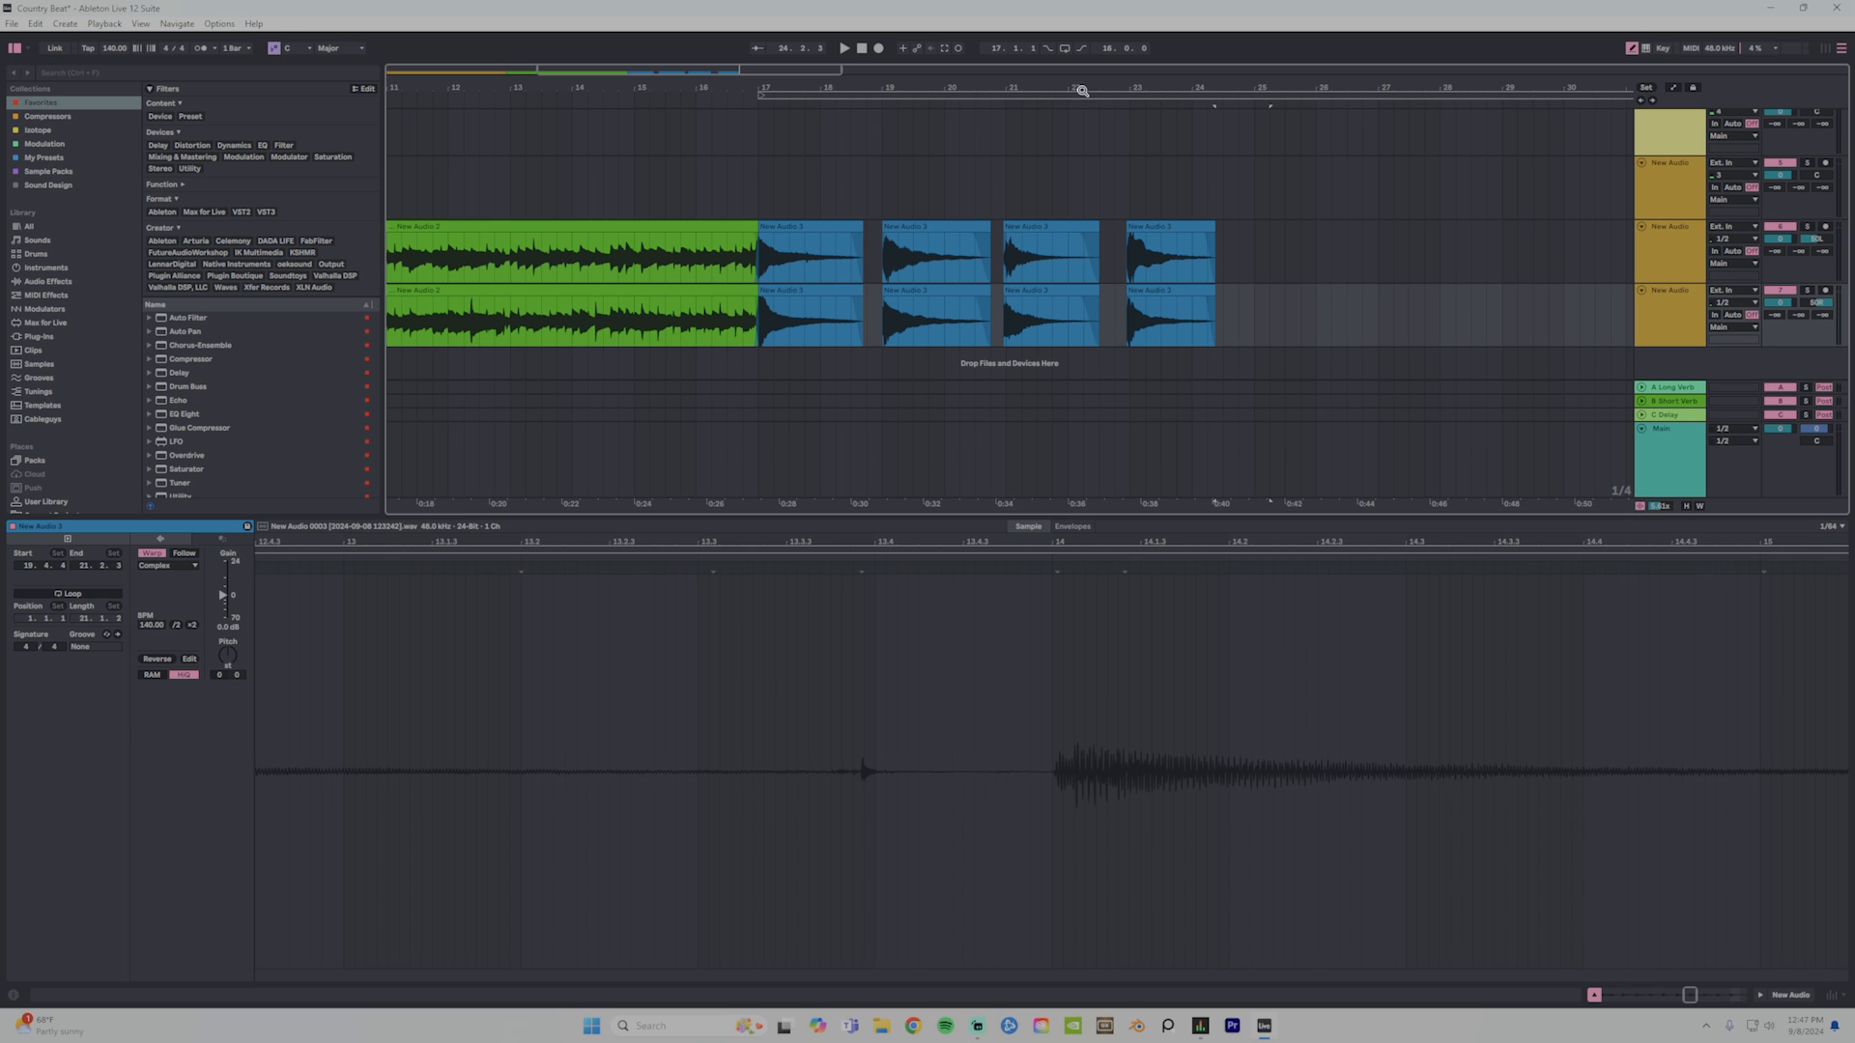
pyautogui.moveTo(1082, 91); pyautogui.dragTo(1082, 35)
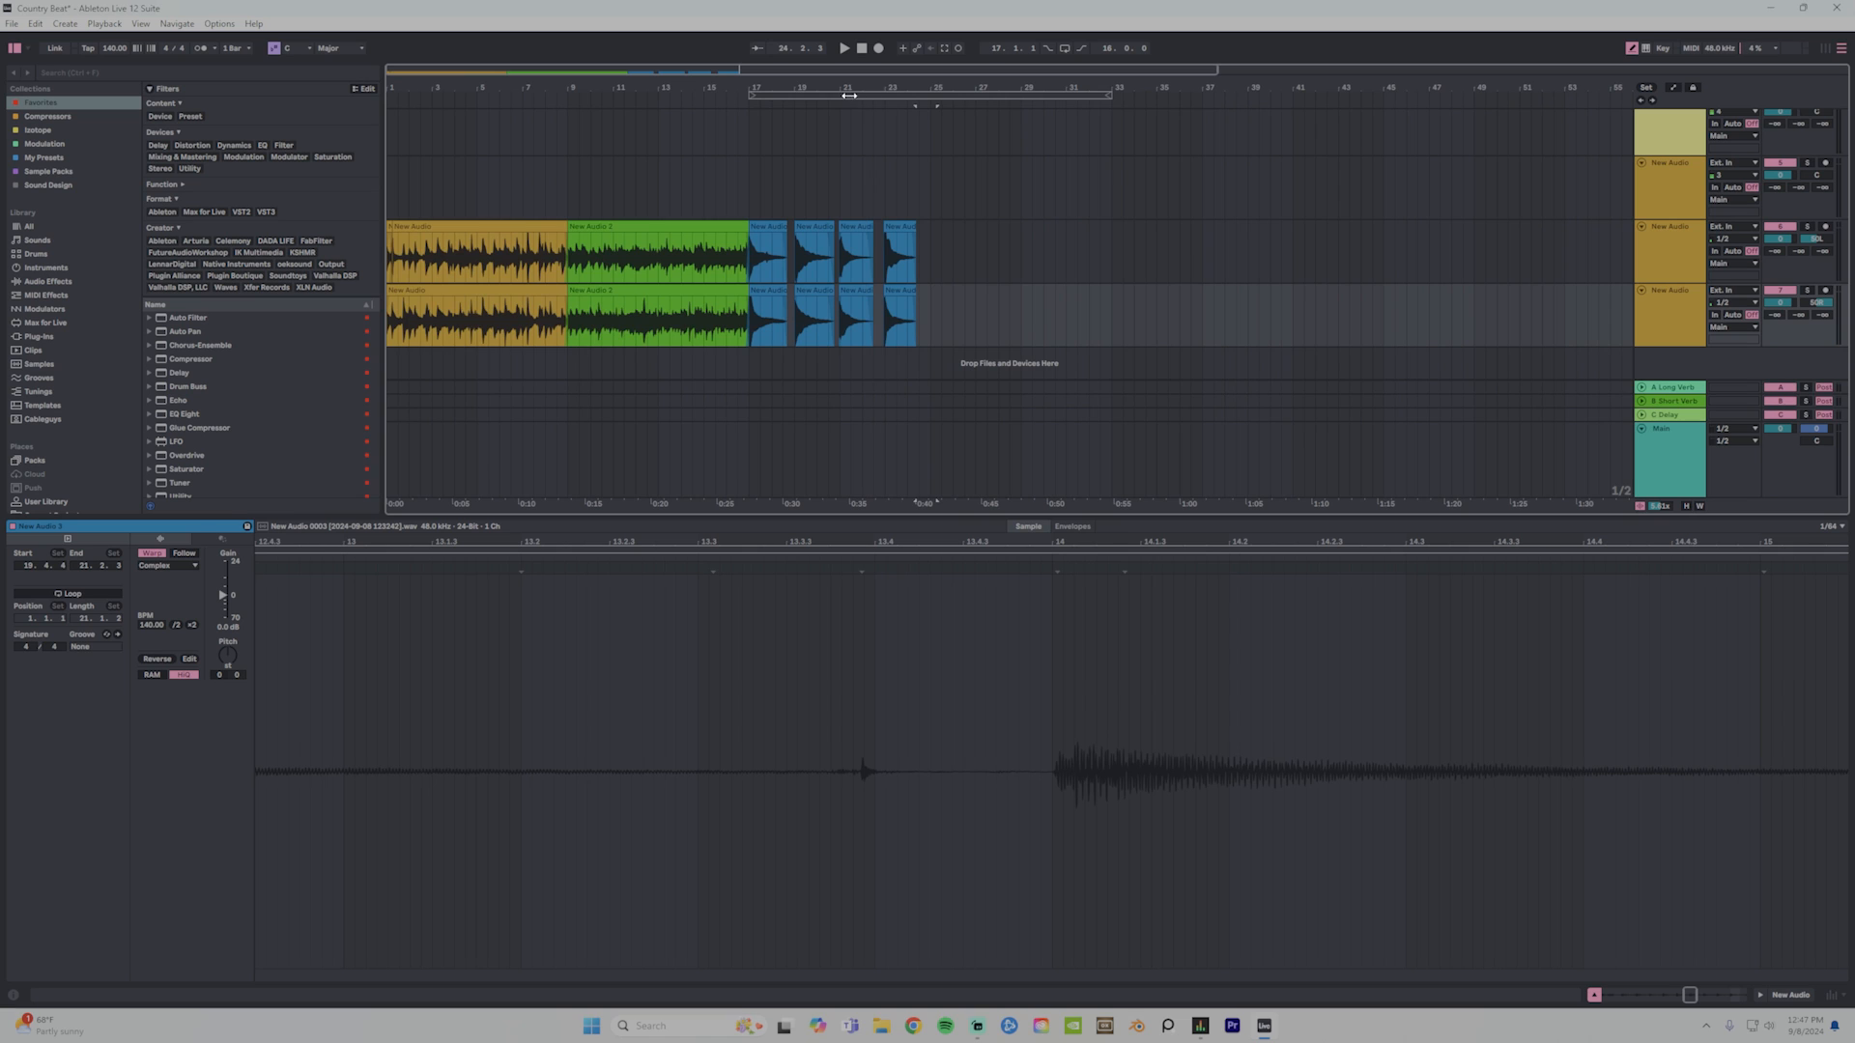
pyautogui.moveTo(848, 95); pyautogui.dragTo(483, 95)
# Group the two audio tracks that hold the double-tracked recordings.
pyautogui.scroll(1, 491, 436)
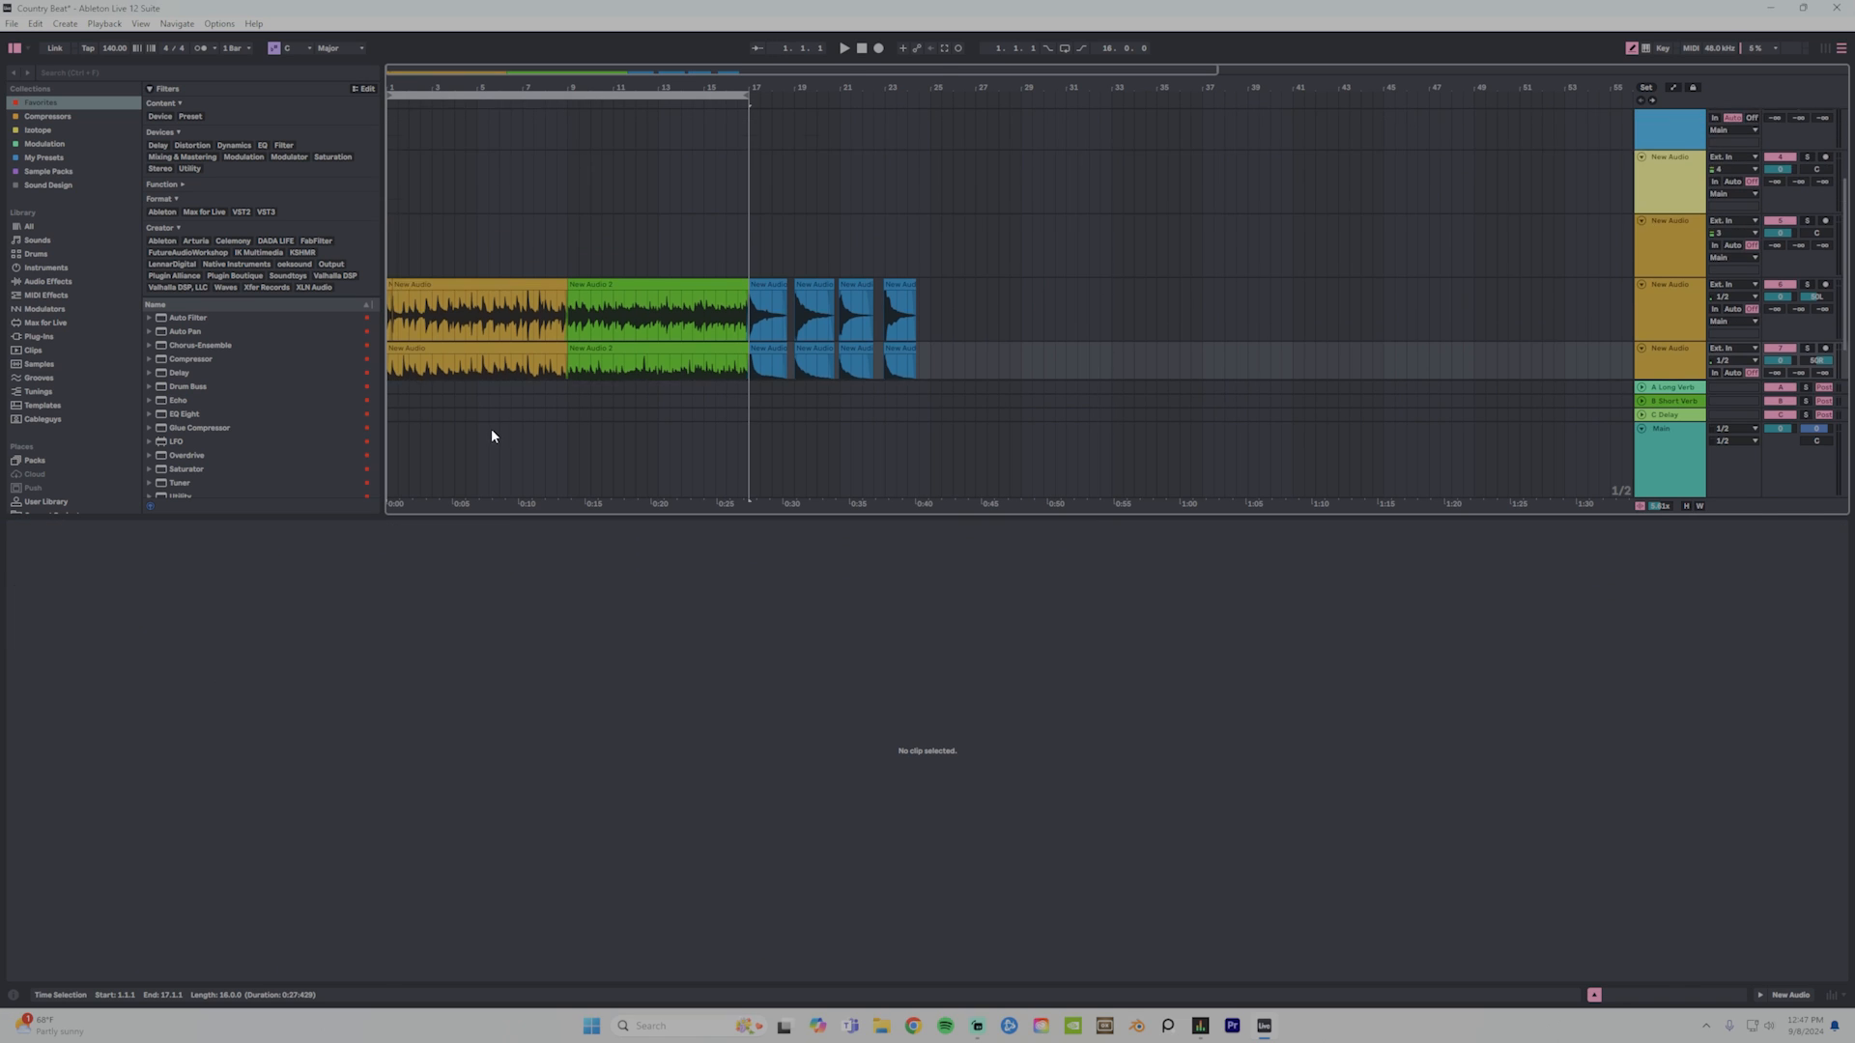
pyautogui.click(1666, 452)
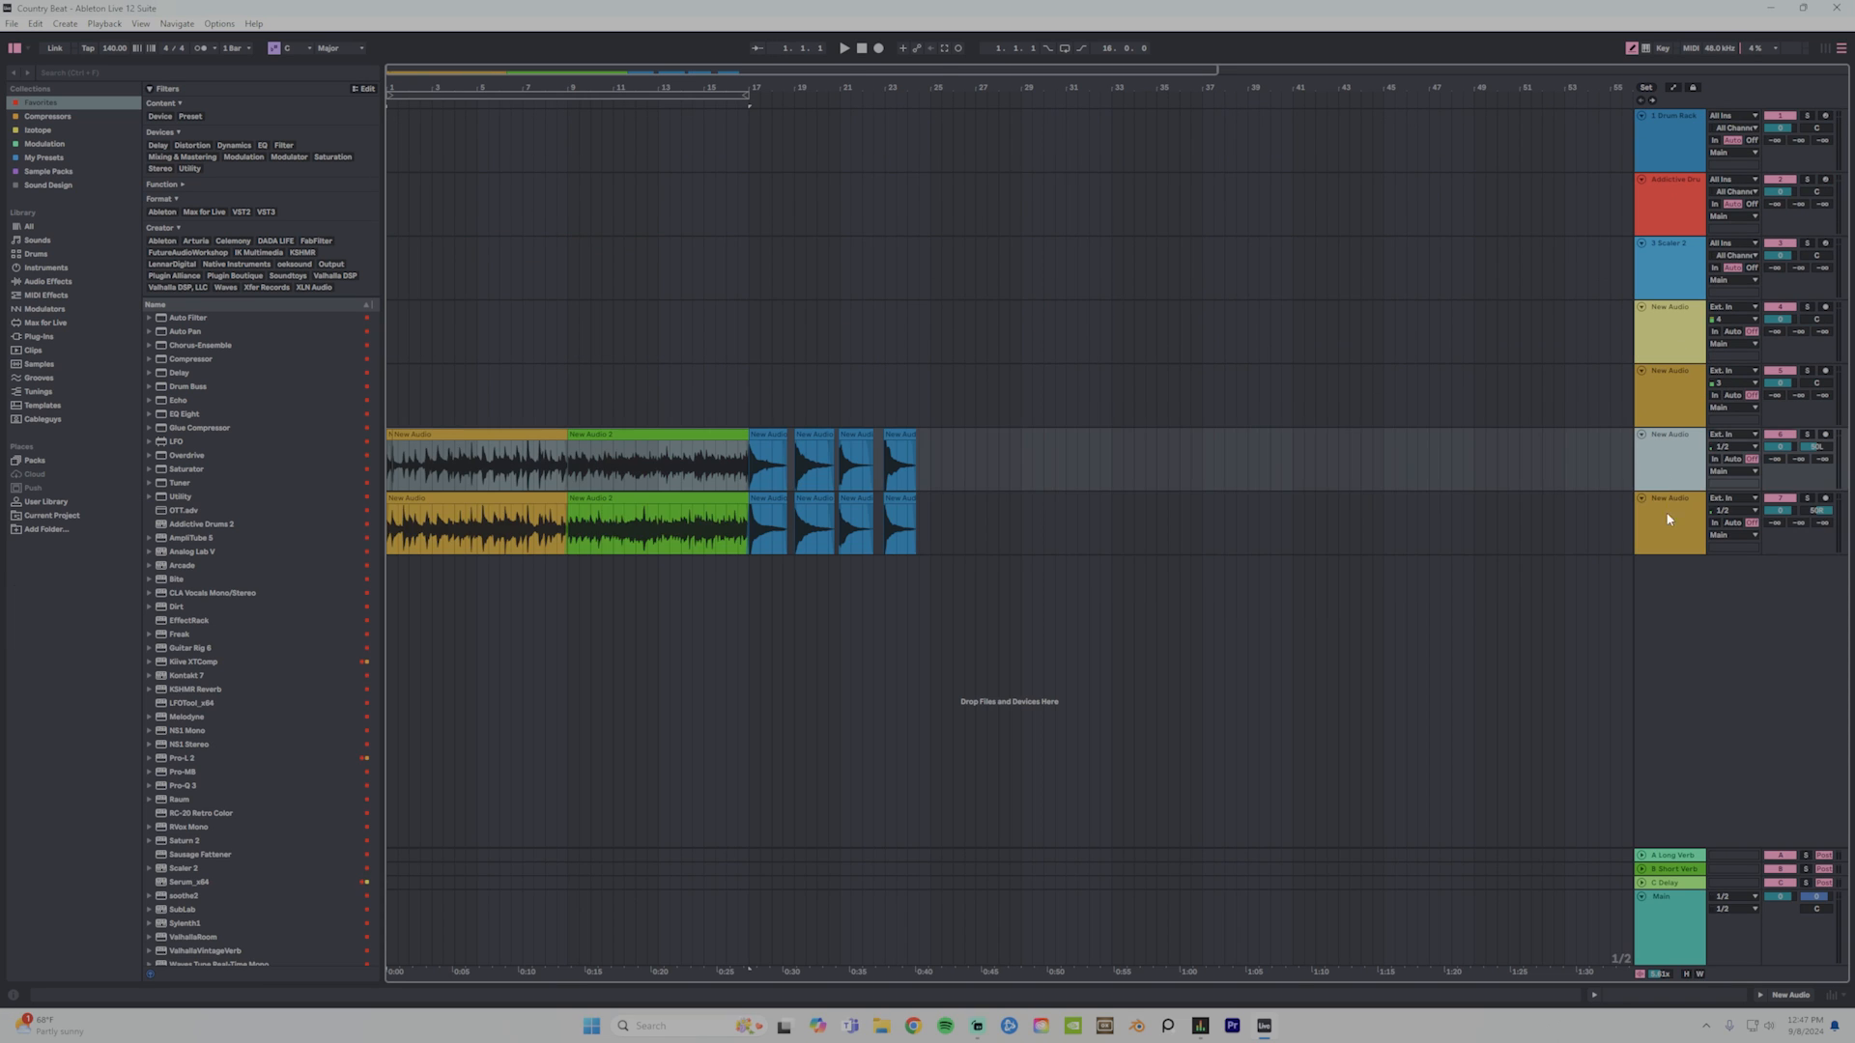
pyautogui.keyDown('shift'); pyautogui.click(1666, 514); pyautogui.keyUp('shift')
pyautogui.hotkey('ctrl', 'g')
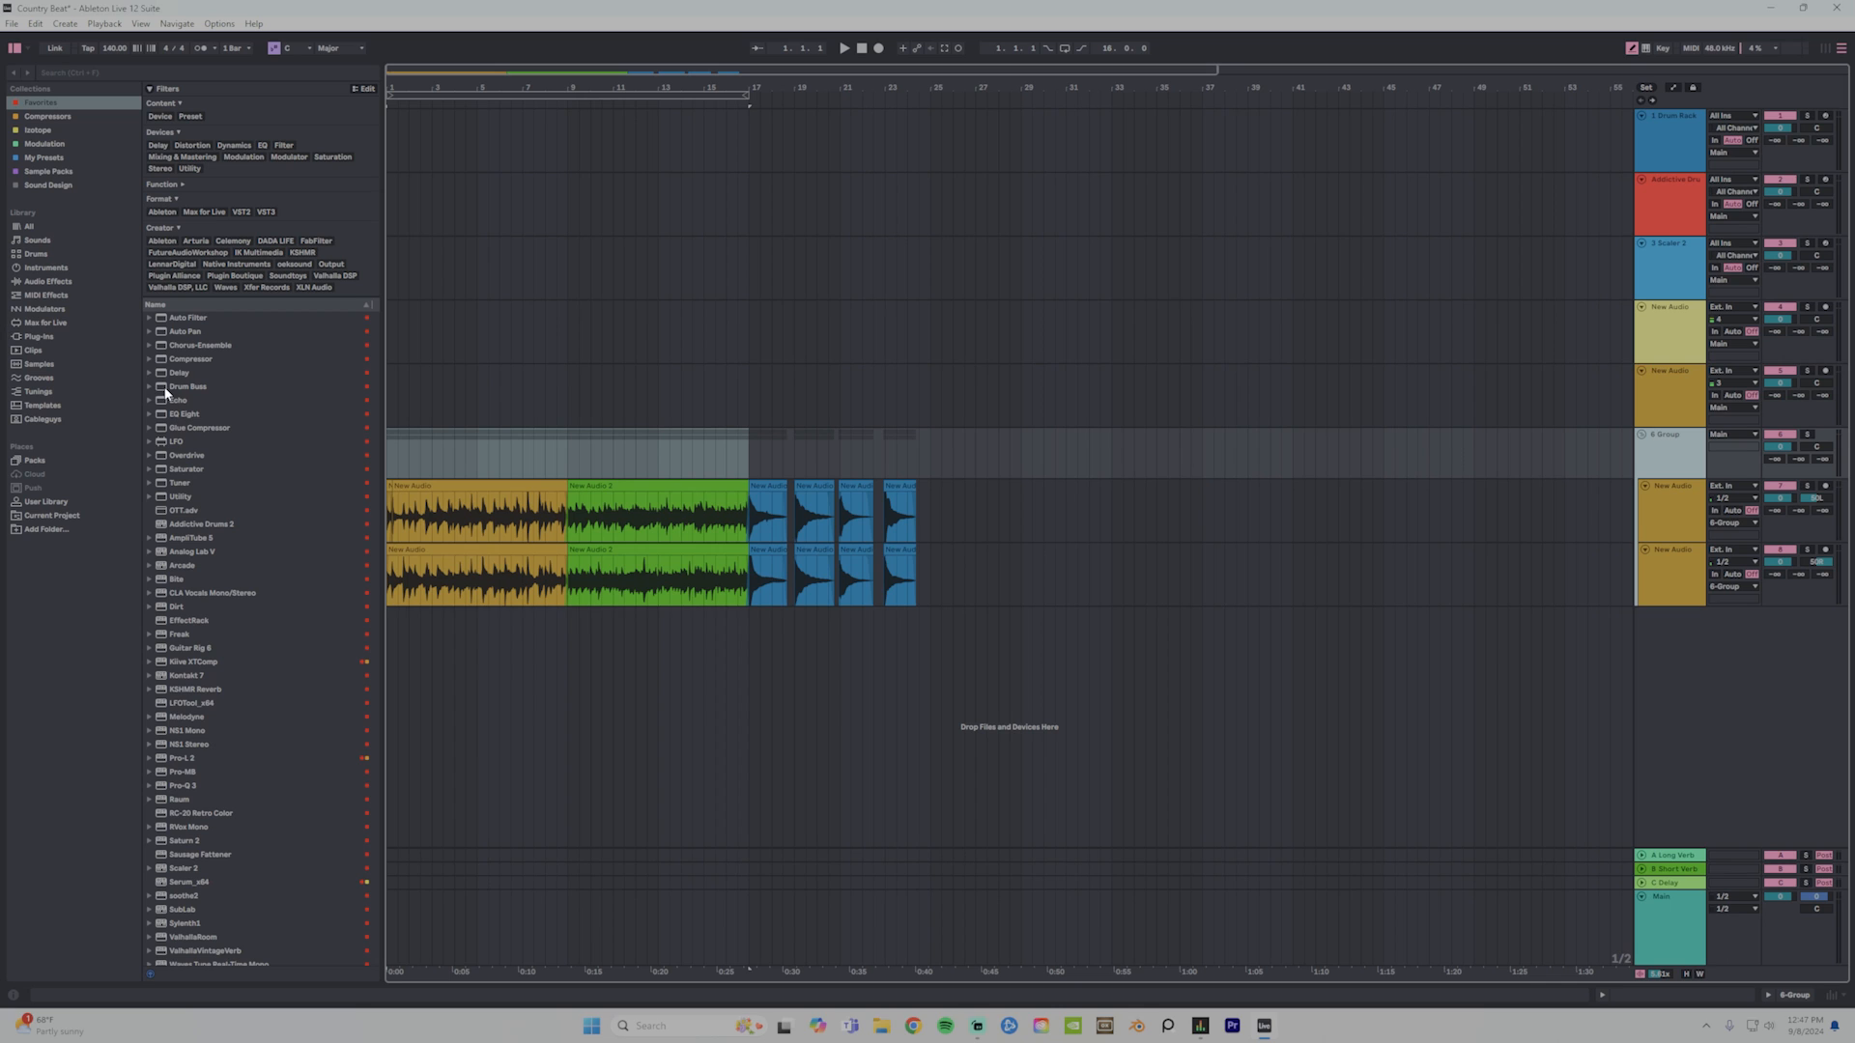
# Add a Glue Compressor to the group and, during playback, lower its threshold and raise its makeup gain.
pyautogui.moveTo(178, 425); pyautogui.dragTo(800, 491)
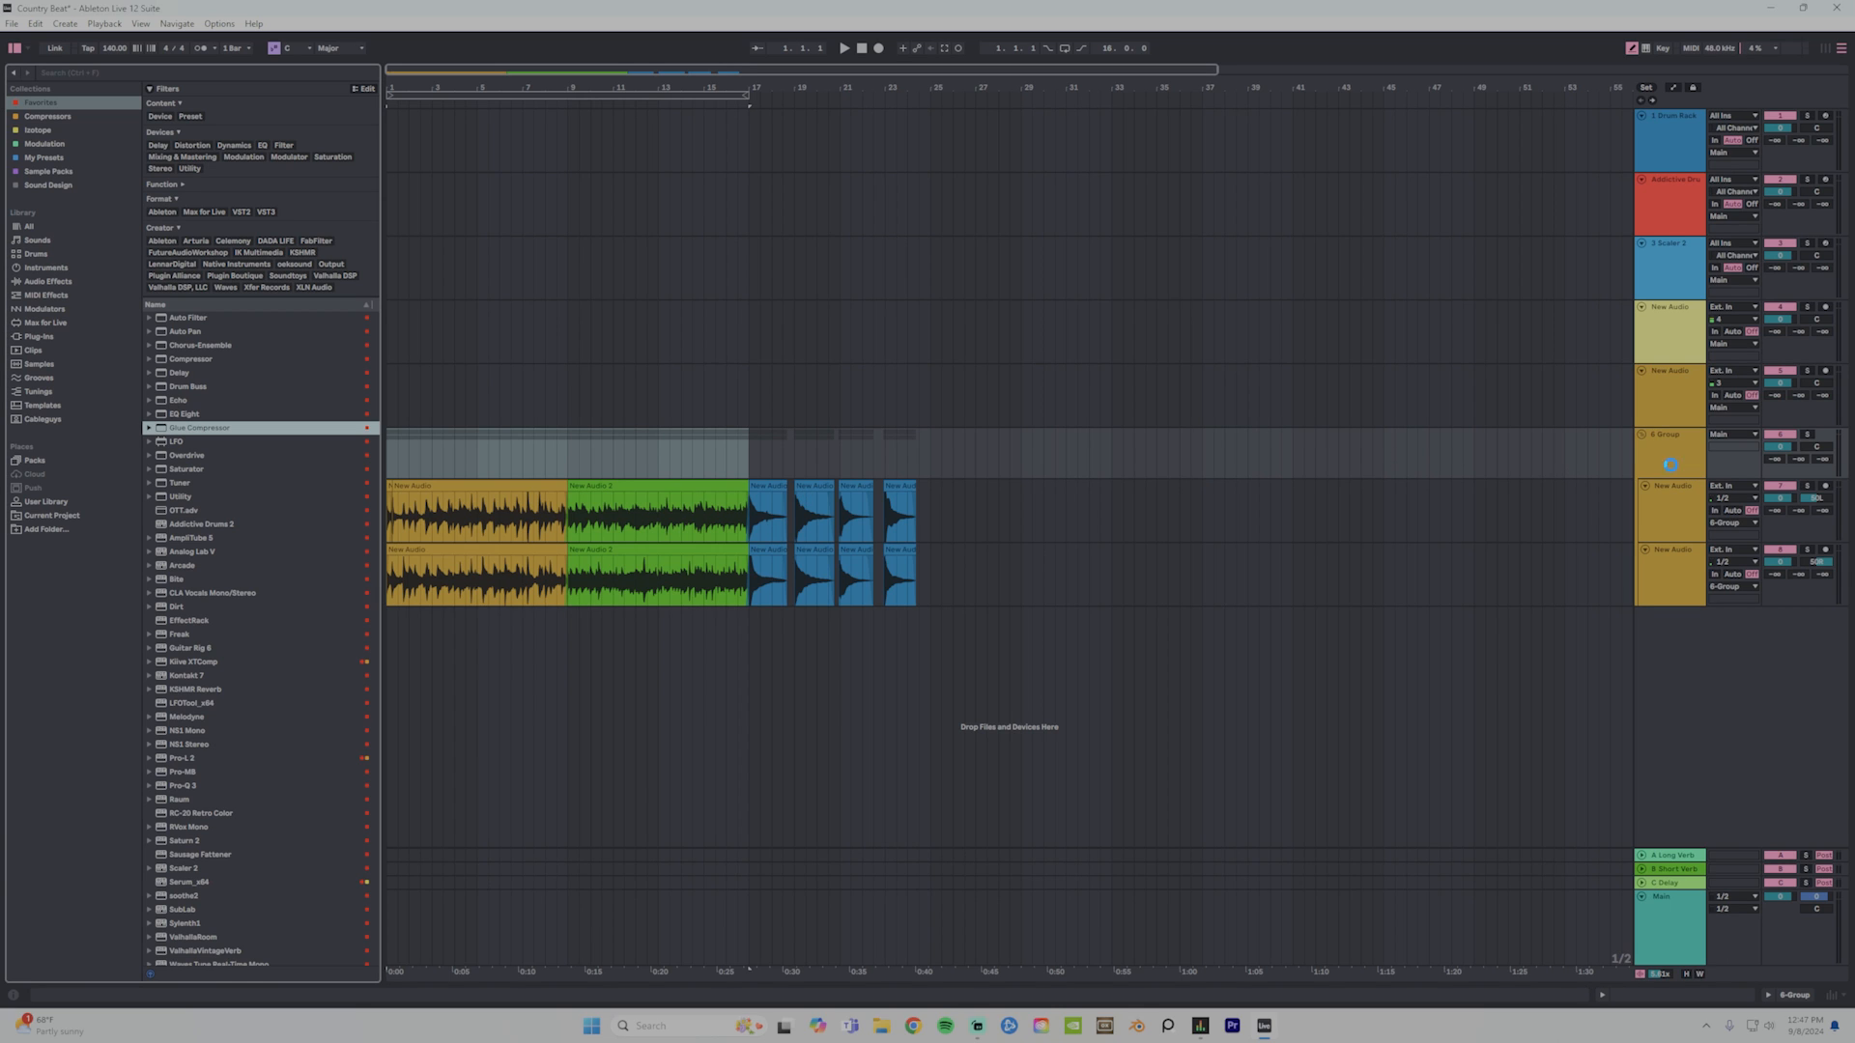
pyautogui.press('space')
pyautogui.moveTo(85, 954)
pyautogui.mouseDown()
pyautogui.moveTo(85, 995)
pyautogui.moveTo(88, 962)
pyautogui.mouseUp()
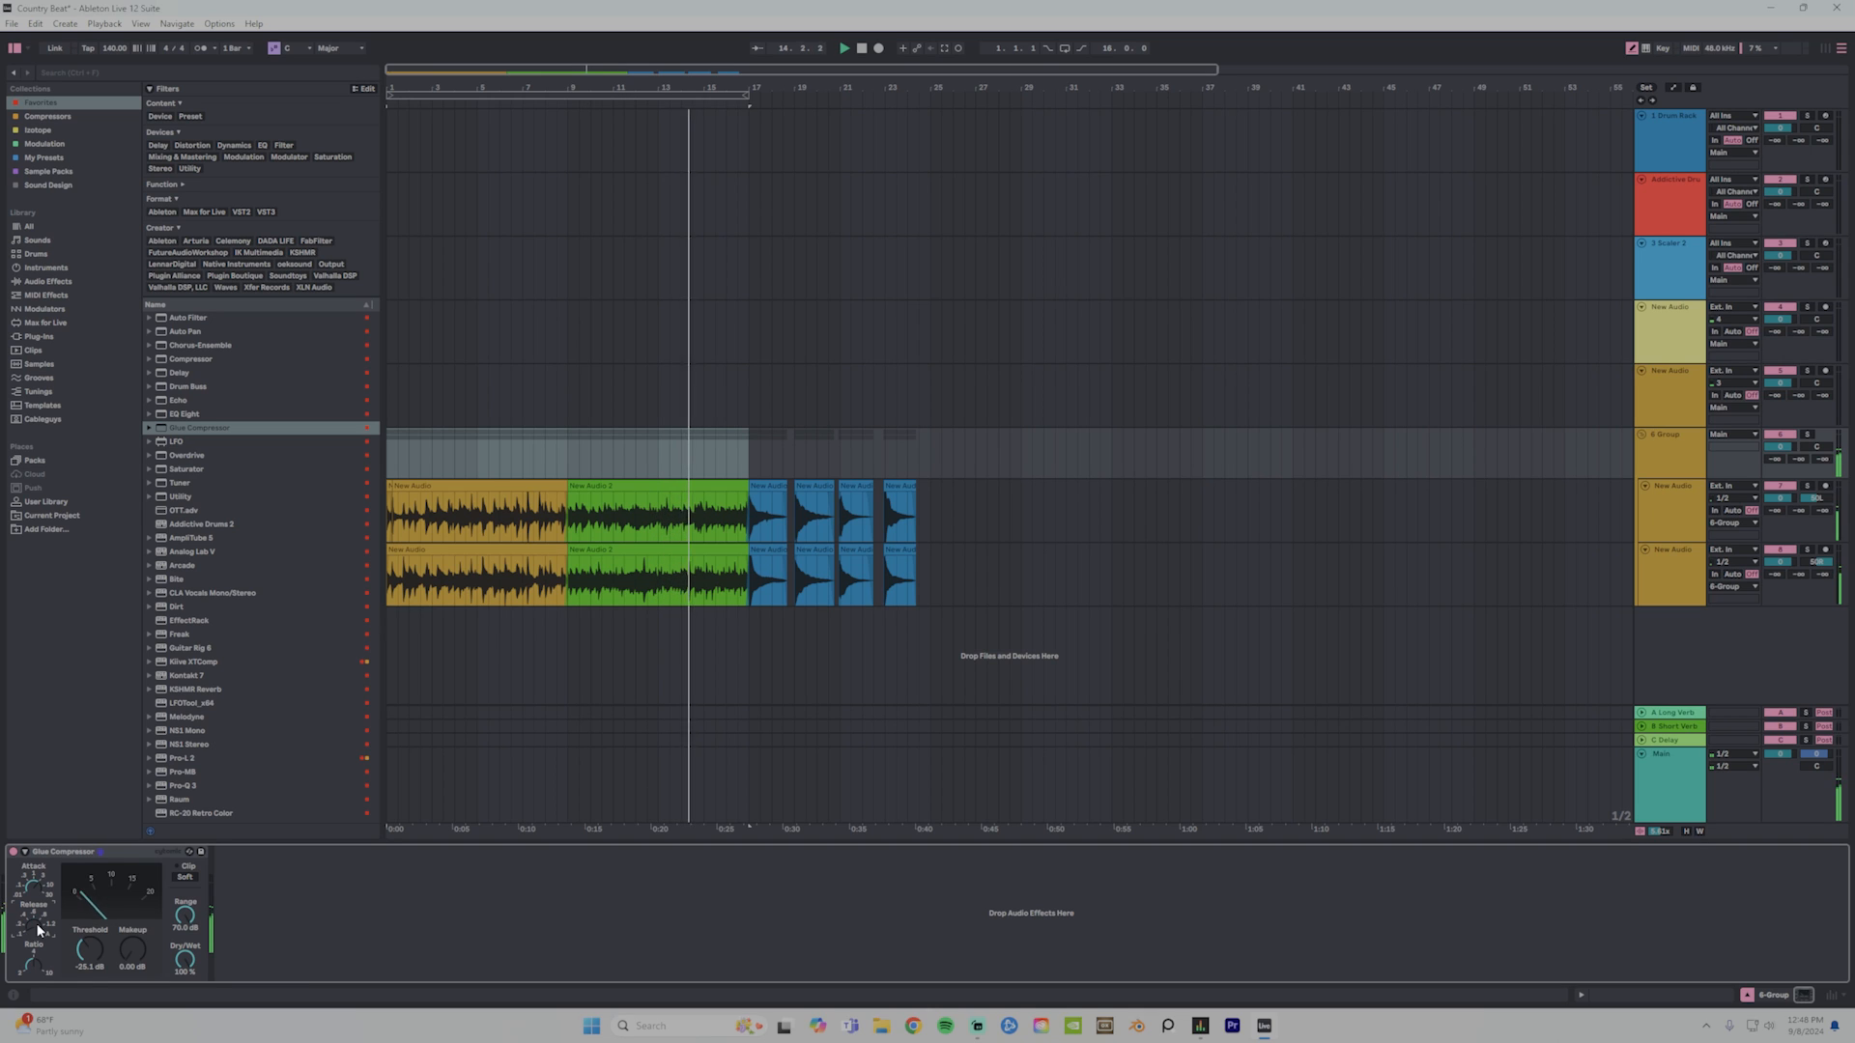
pyautogui.moveTo(132, 950); pyautogui.dragTo(132, 933)
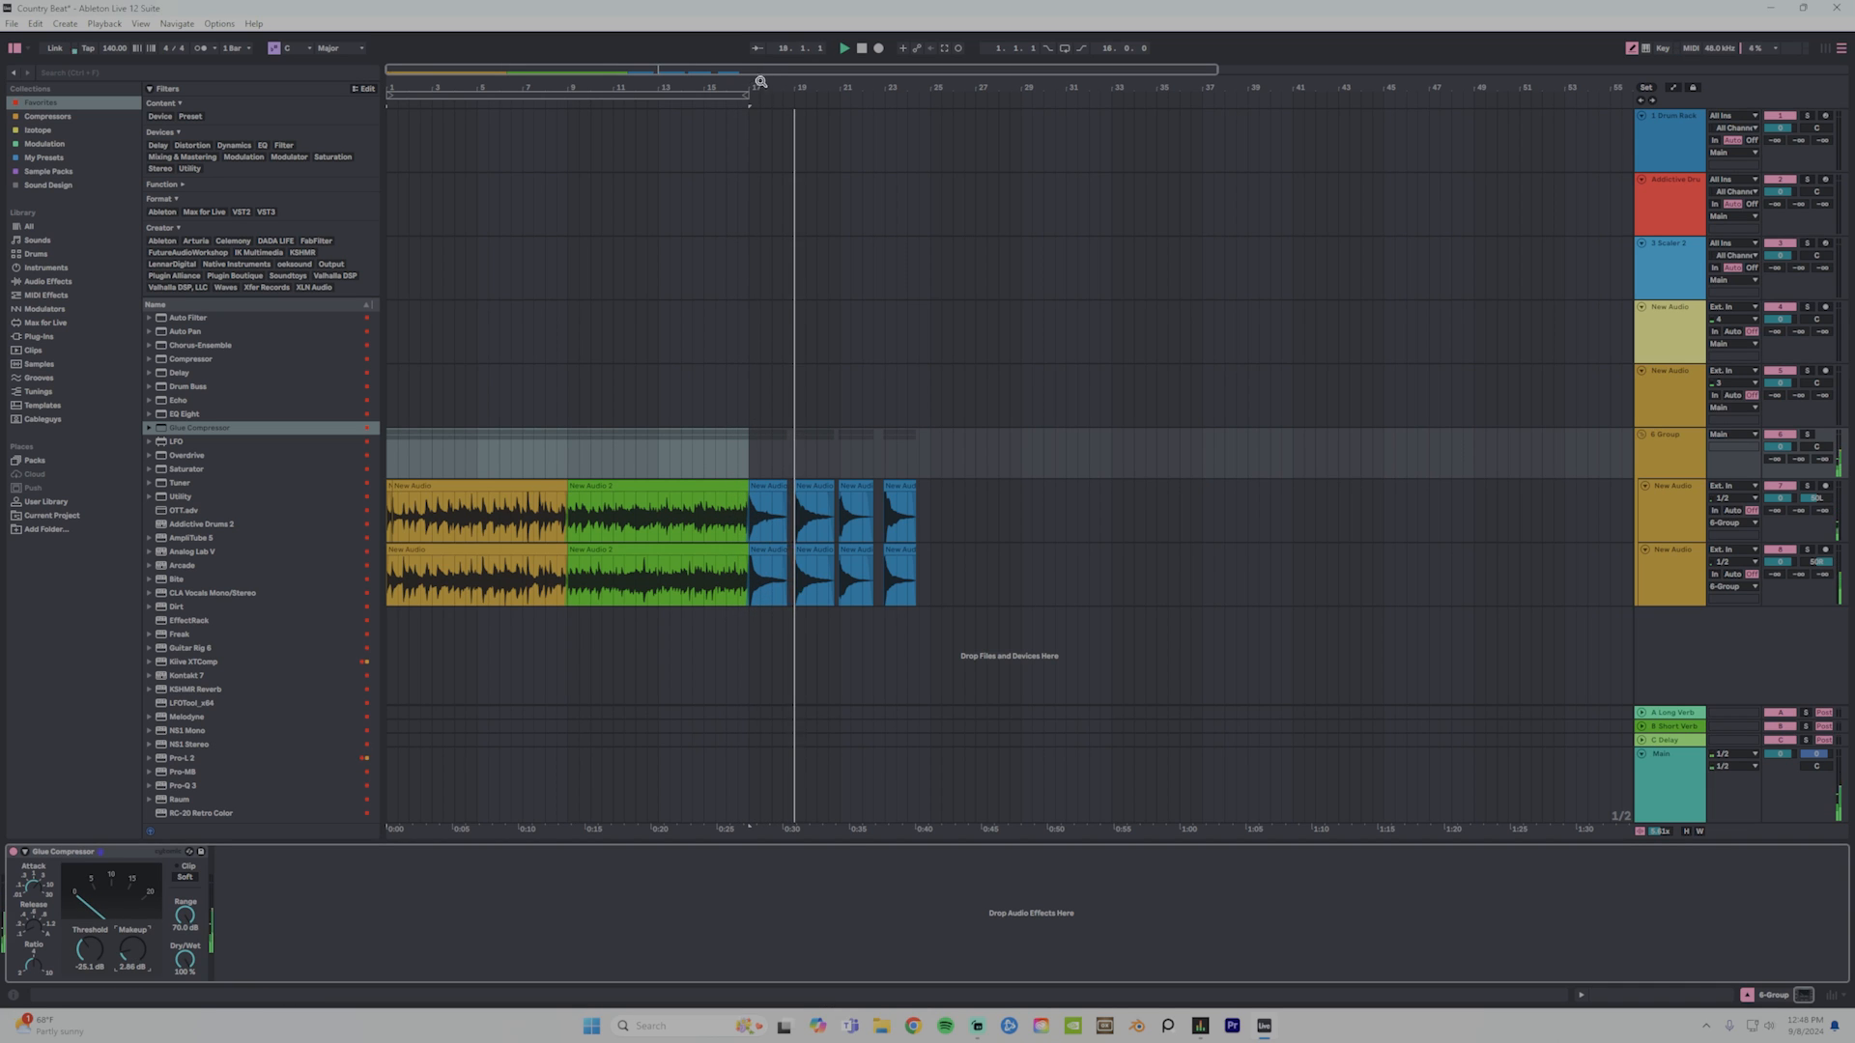
# Select all blue chord clips on both tracks from 17.1.1 and lower their clip gain to -4.8 dB.
pyautogui.moveTo(795, 86); pyautogui.dragTo(809, 98)
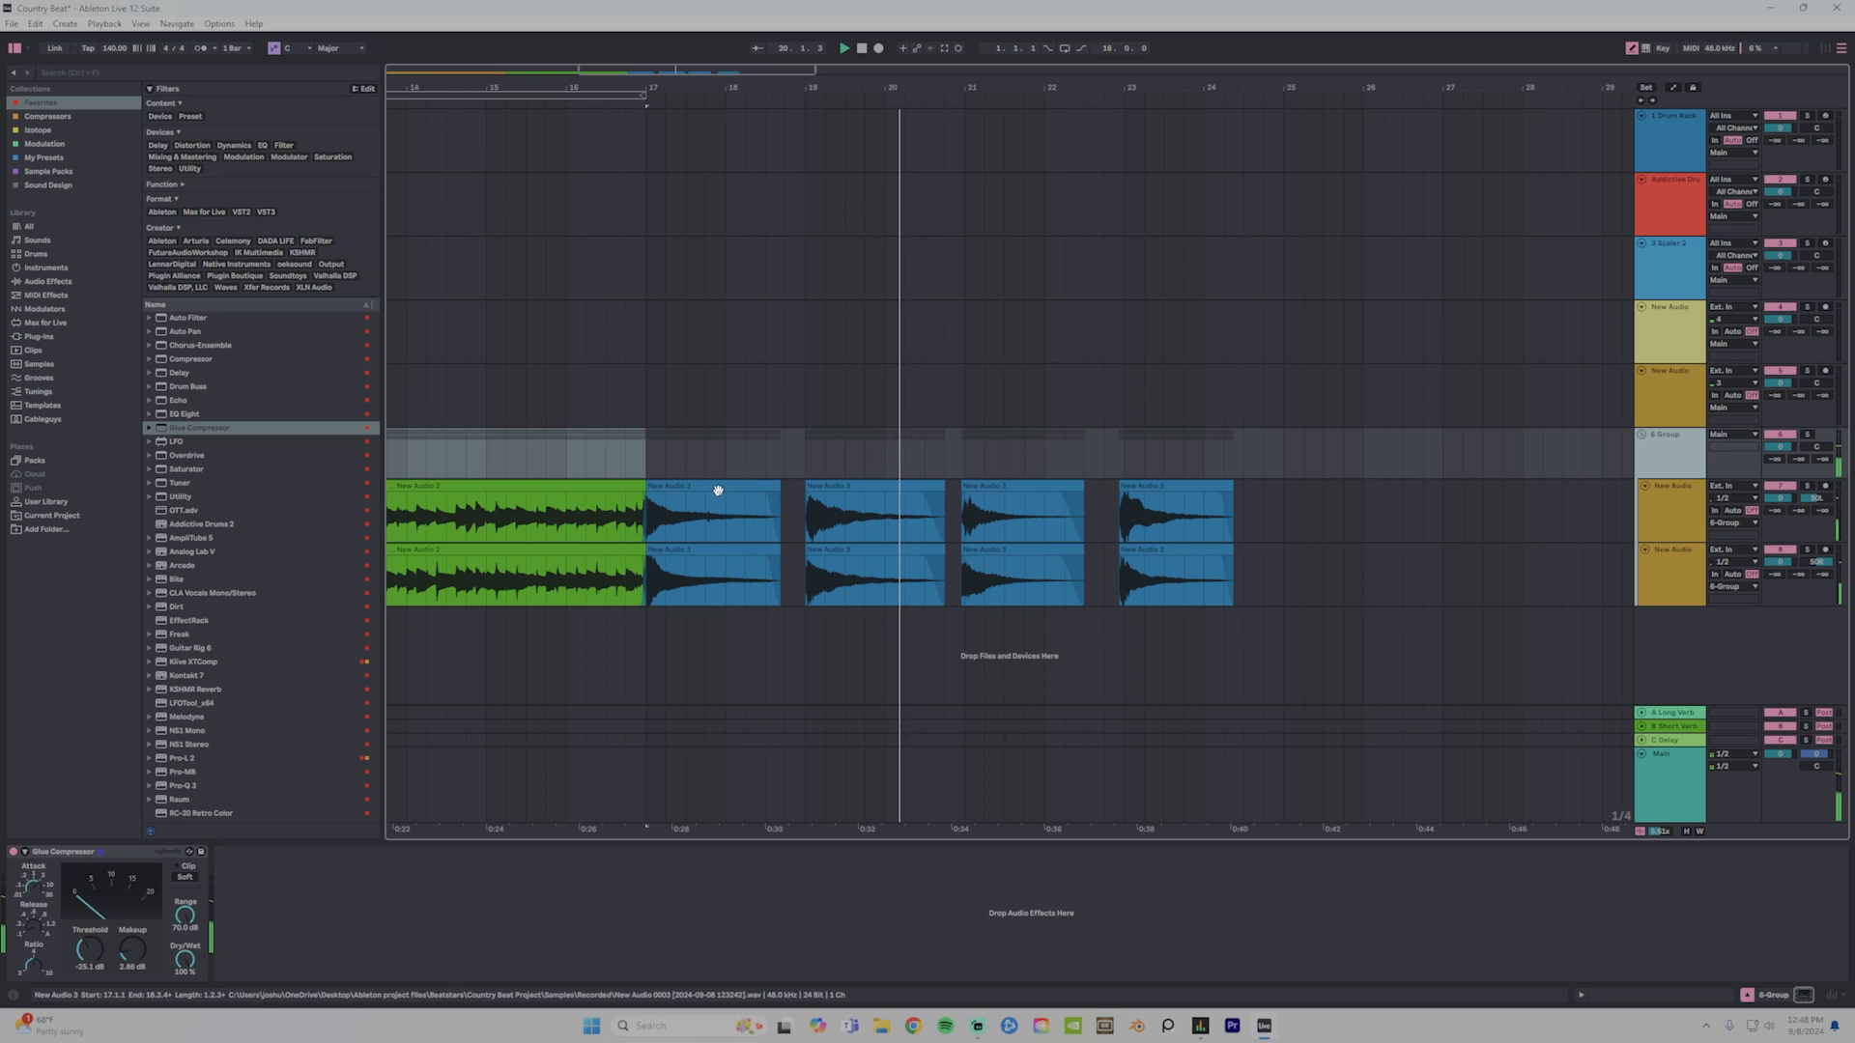
pyautogui.press('space')
pyautogui.moveTo(715, 487); pyautogui.dragTo(1230, 553)
pyautogui.hotkey('shift', 'Tab')
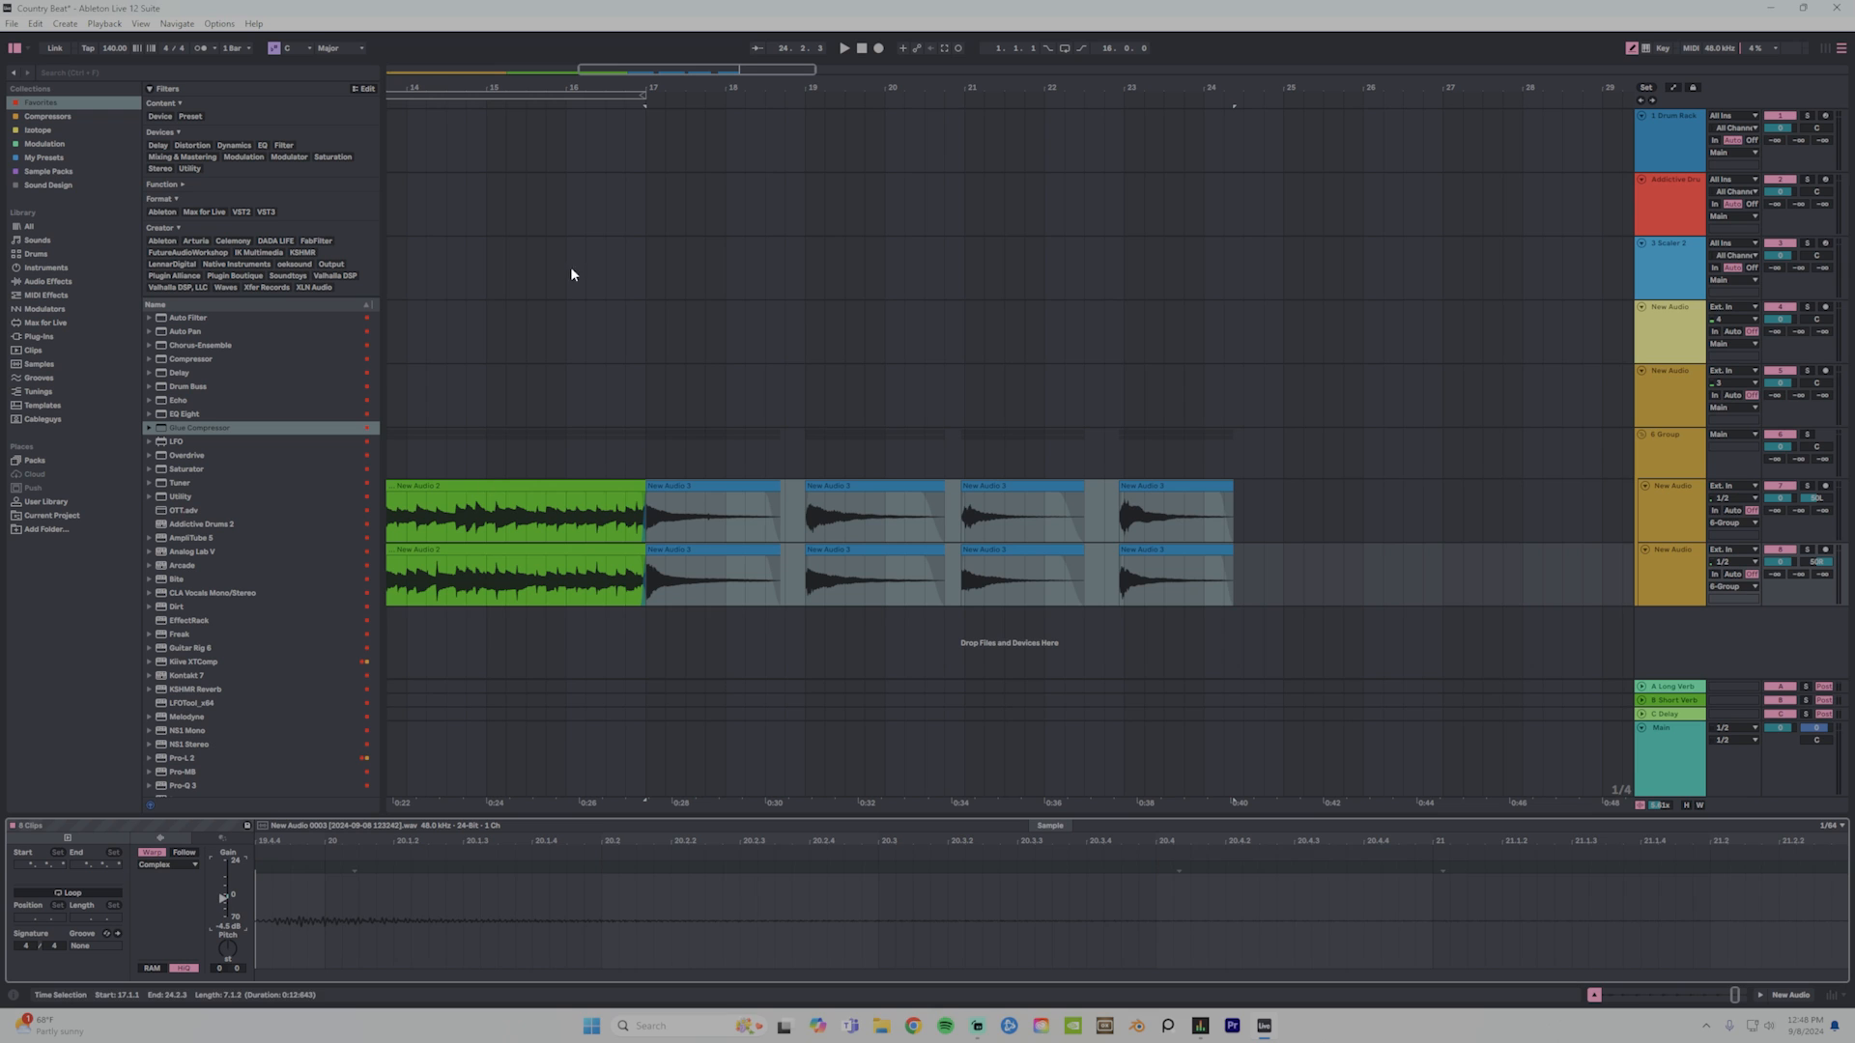
# Replay from 1.1.1 and slightly lower the clip gain of the yellow clips on both grouped tracks.
pyautogui.moveTo(451, 88); pyautogui.dragTo(874, 36)
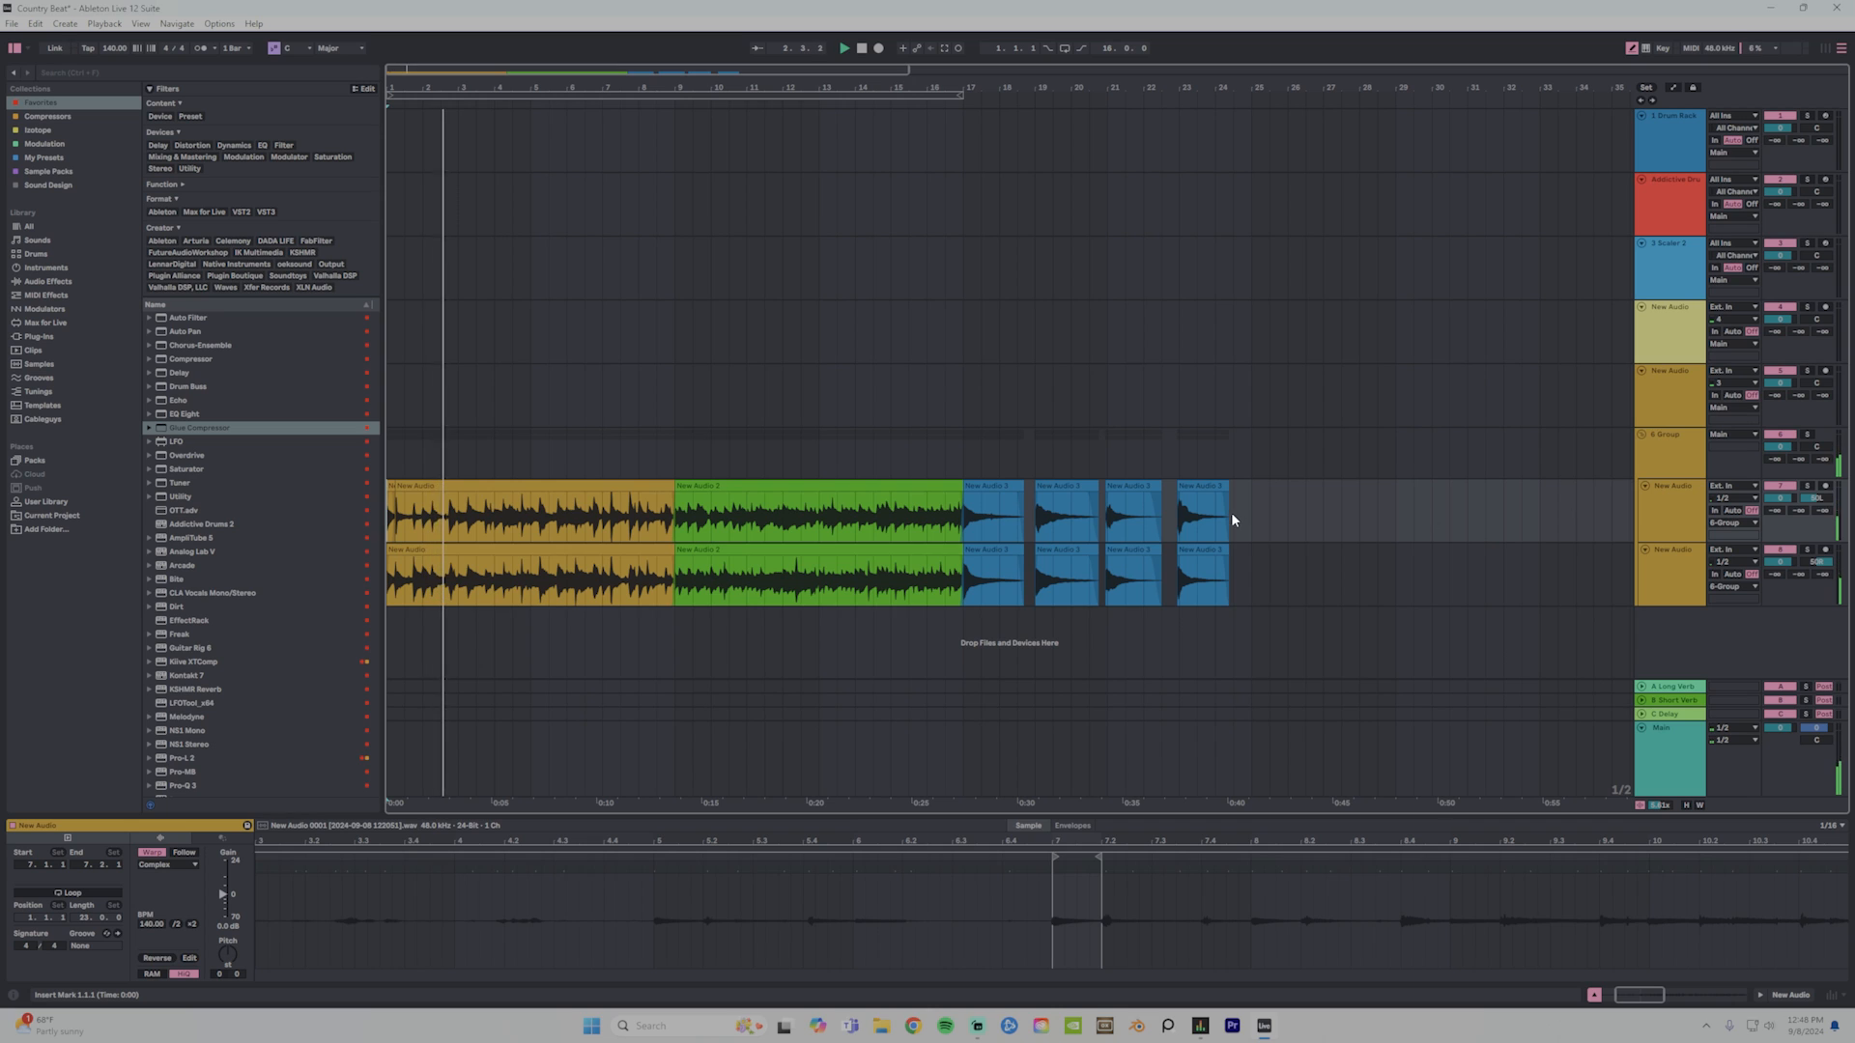
pyautogui.click(577, 487)
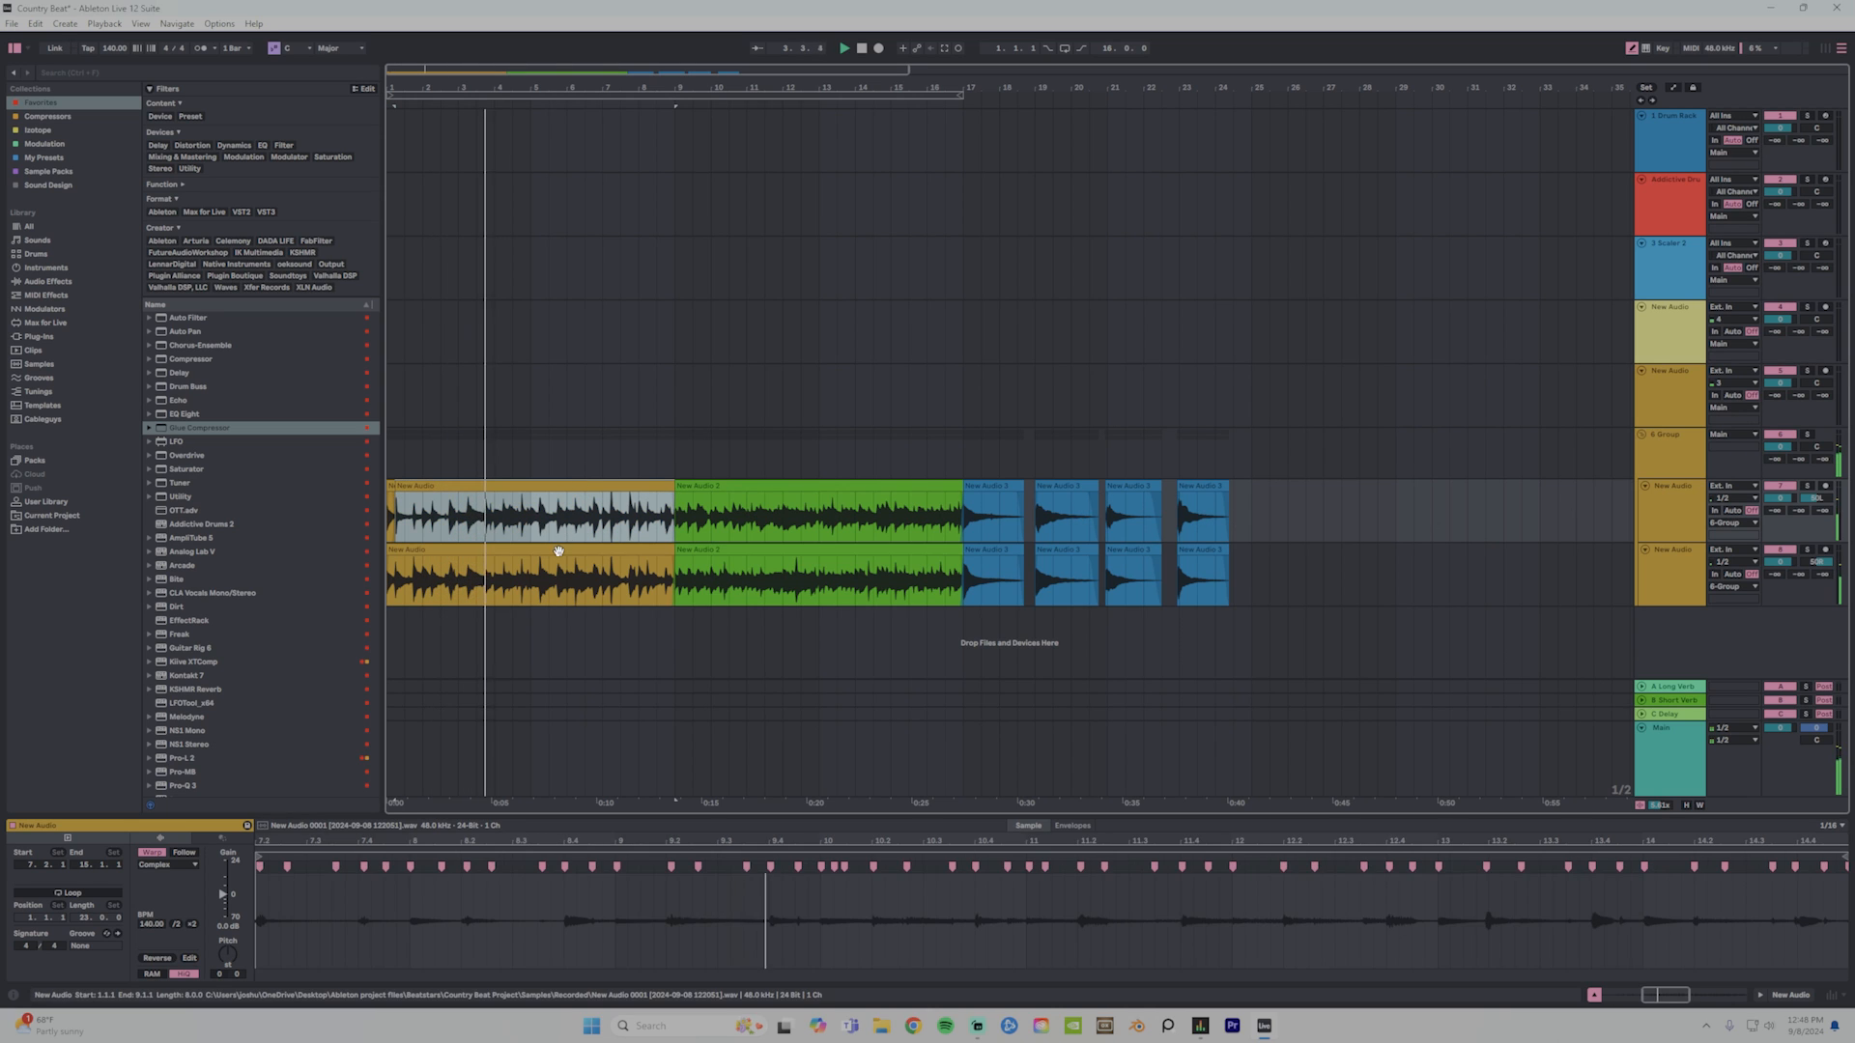
pyautogui.keyDown('shift'); pyautogui.click(554, 550); pyautogui.keyUp('shift')
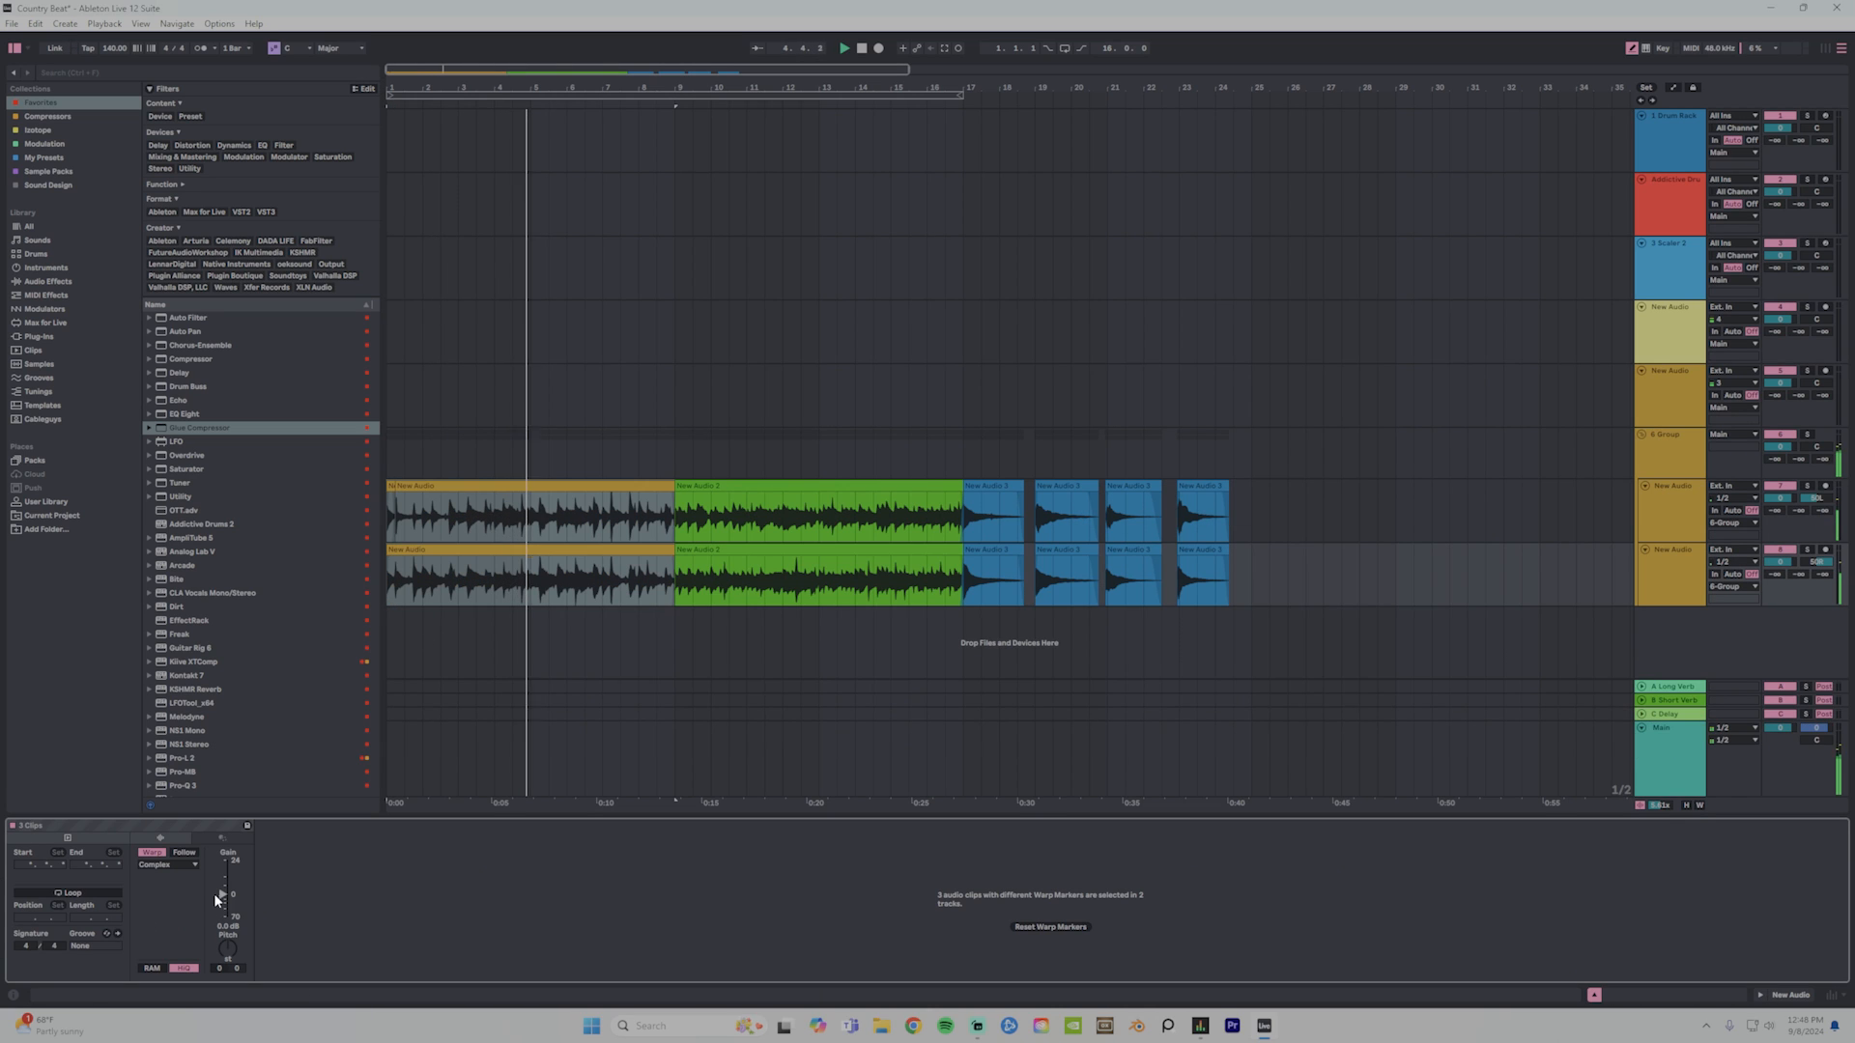
pyautogui.moveTo(222, 894); pyautogui.dragTo(222, 897)
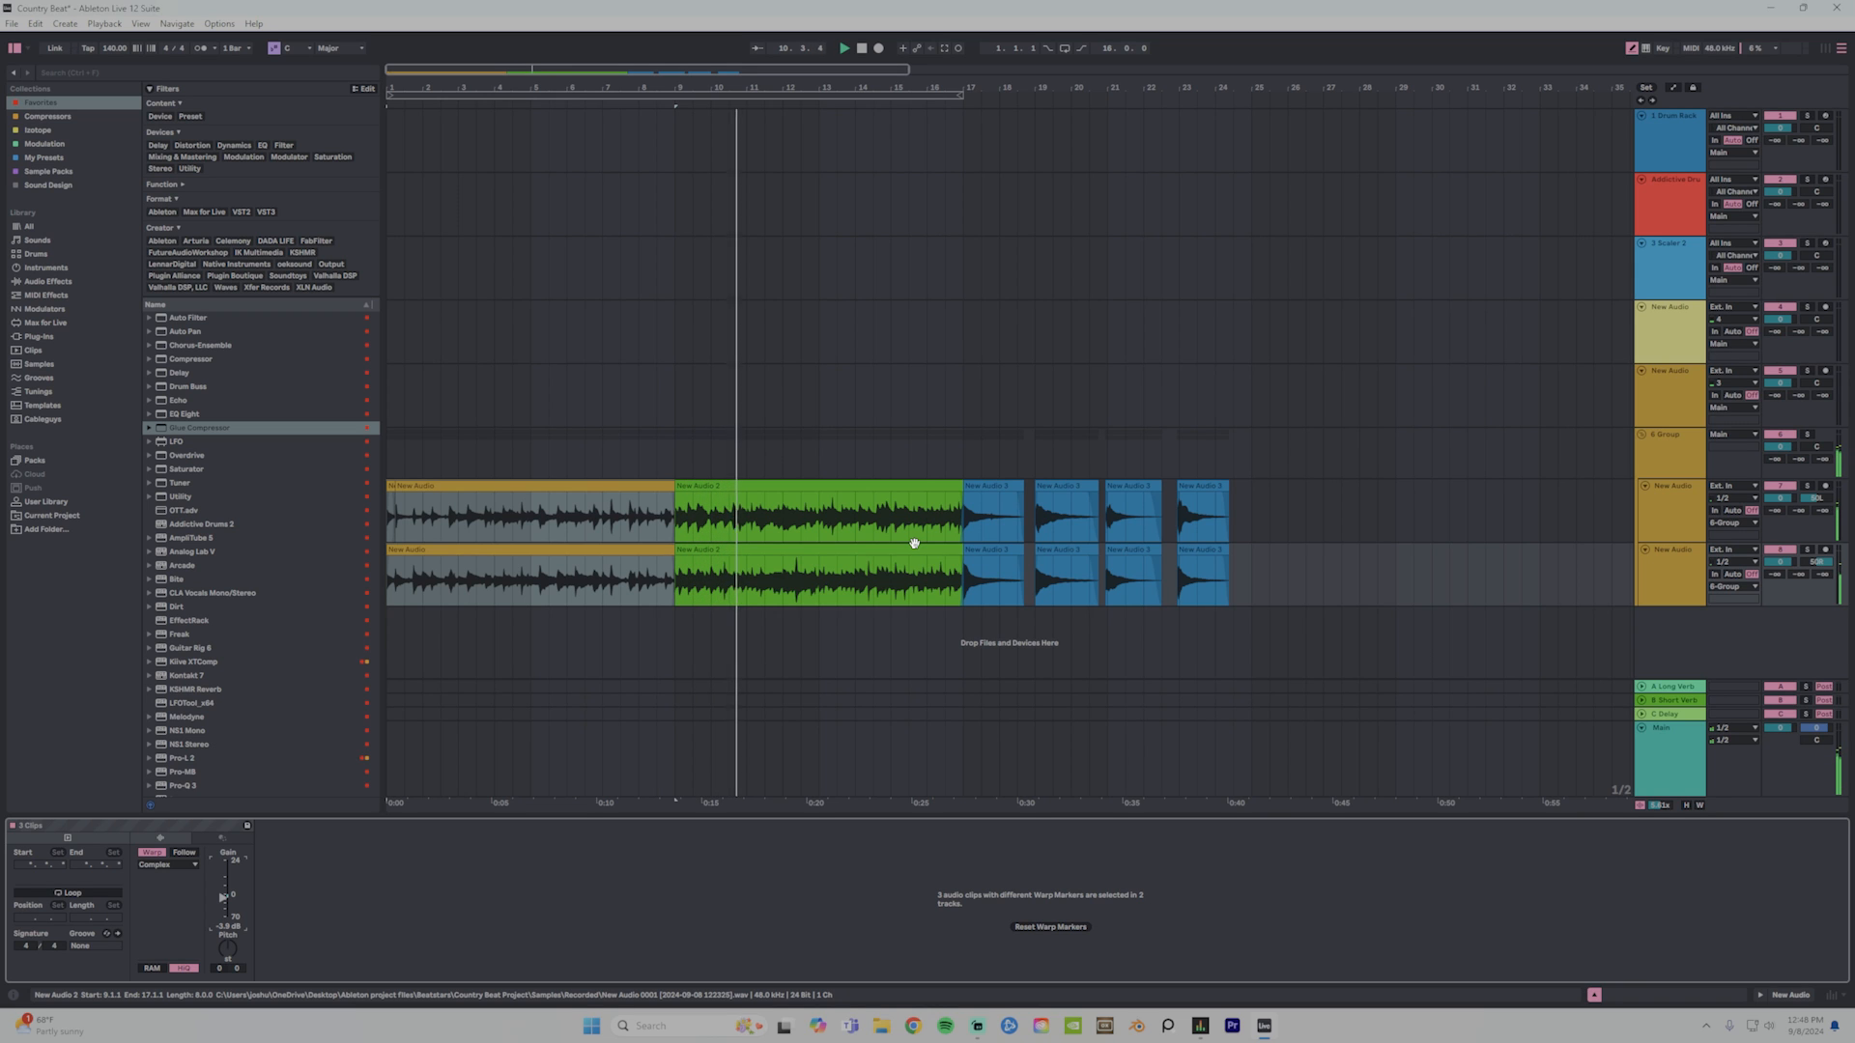
# Nudge the upper track's second blue chord, near bar 19, slightly earlier.
pyautogui.moveTo(1111, 88); pyautogui.dragTo(1362, 92)
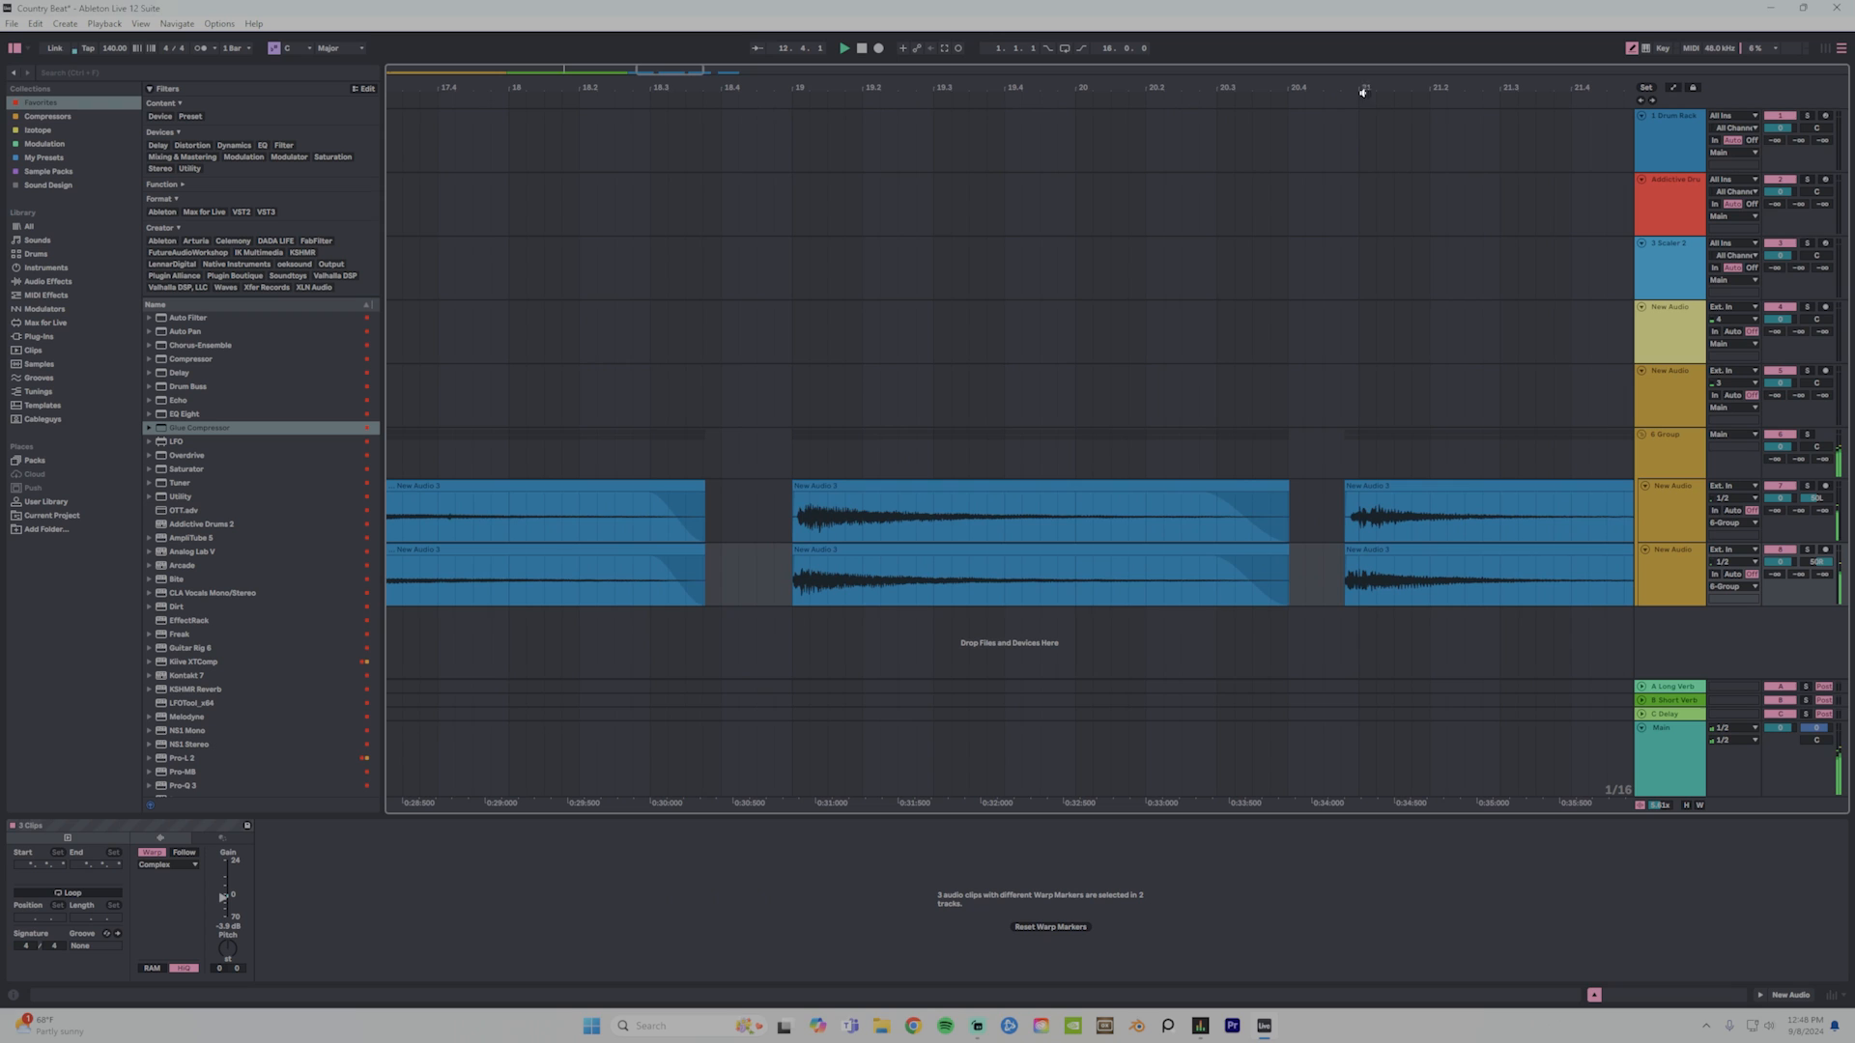
pyautogui.click(827, 489)
pyautogui.moveTo(826, 490); pyautogui.dragTo(824, 490)
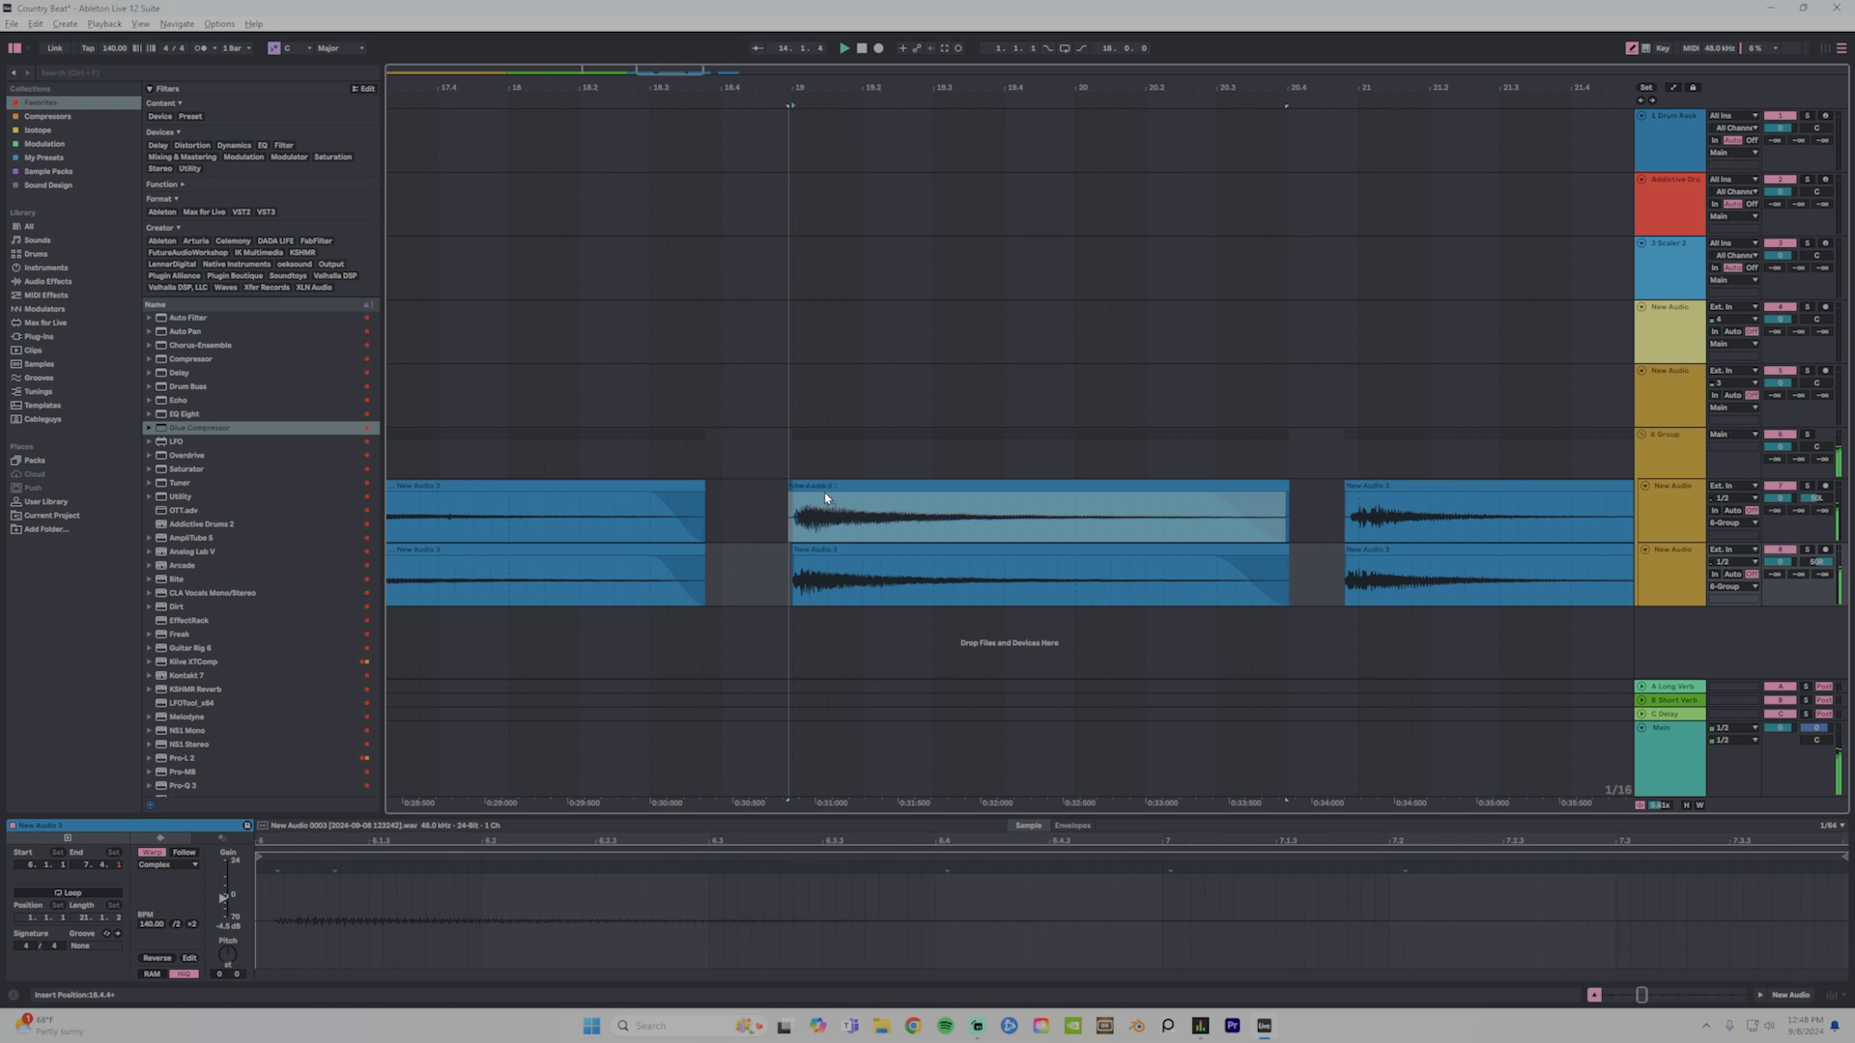
# Shift the lower track's third blue chord, near bar 21, slightly later to line up with the upper one, and audition it.
pyautogui.moveTo(736, 85); pyautogui.dragTo(649, 74)
pyautogui.moveTo(1266, 83); pyautogui.dragTo(1236, 145)
pyautogui.click(1090, 554)
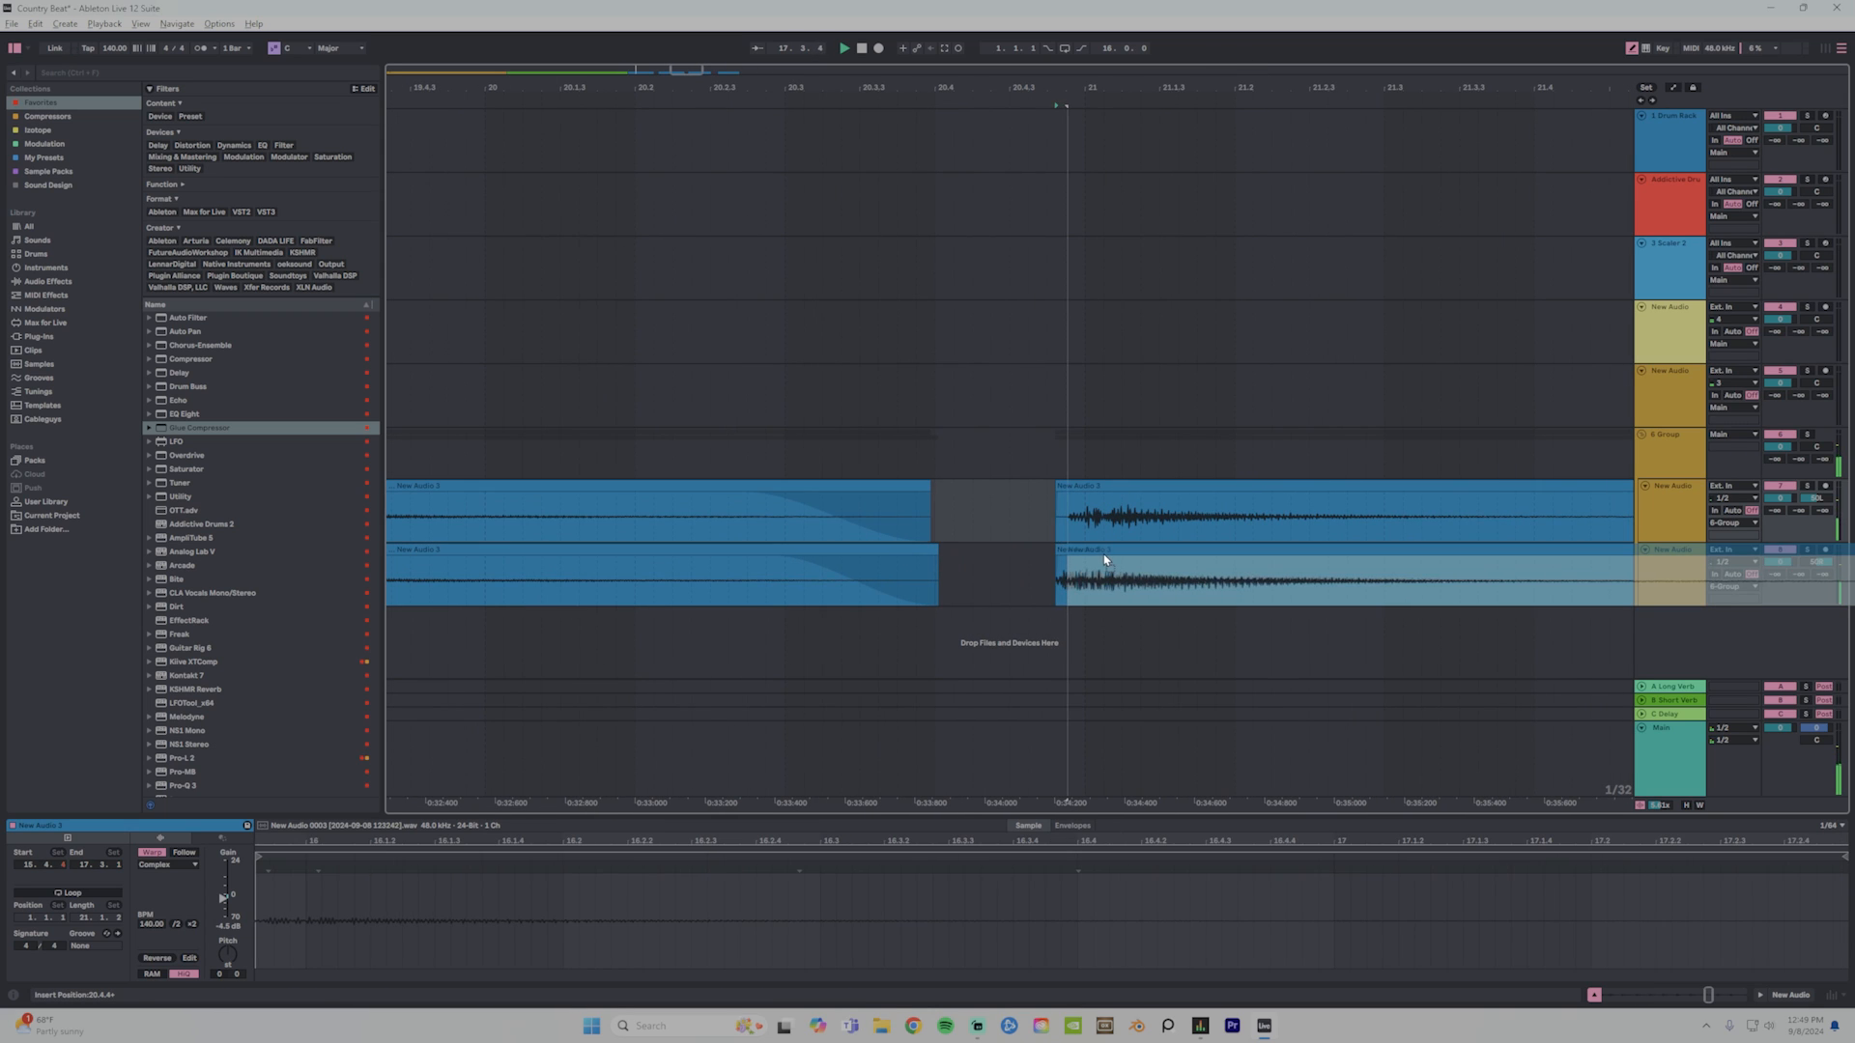
pyautogui.moveTo(1105, 559); pyautogui.dragTo(1097, 568)
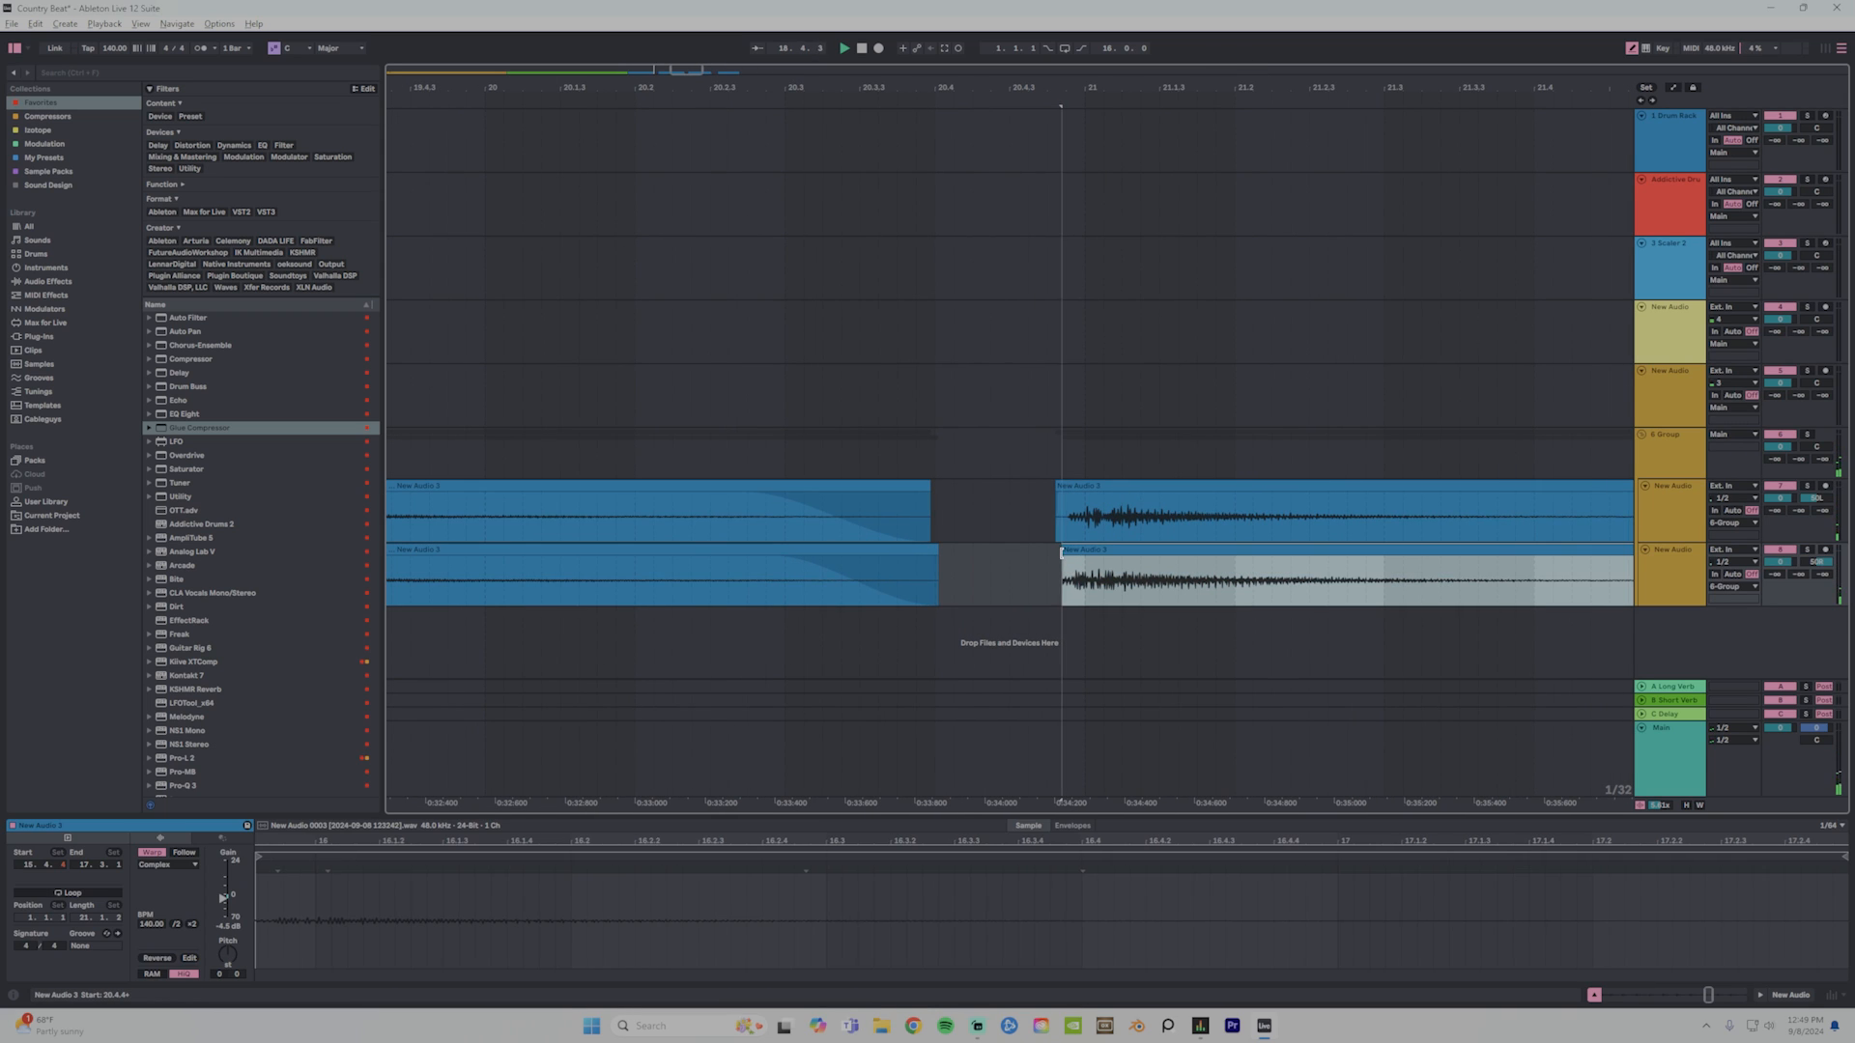
pyautogui.press('space')
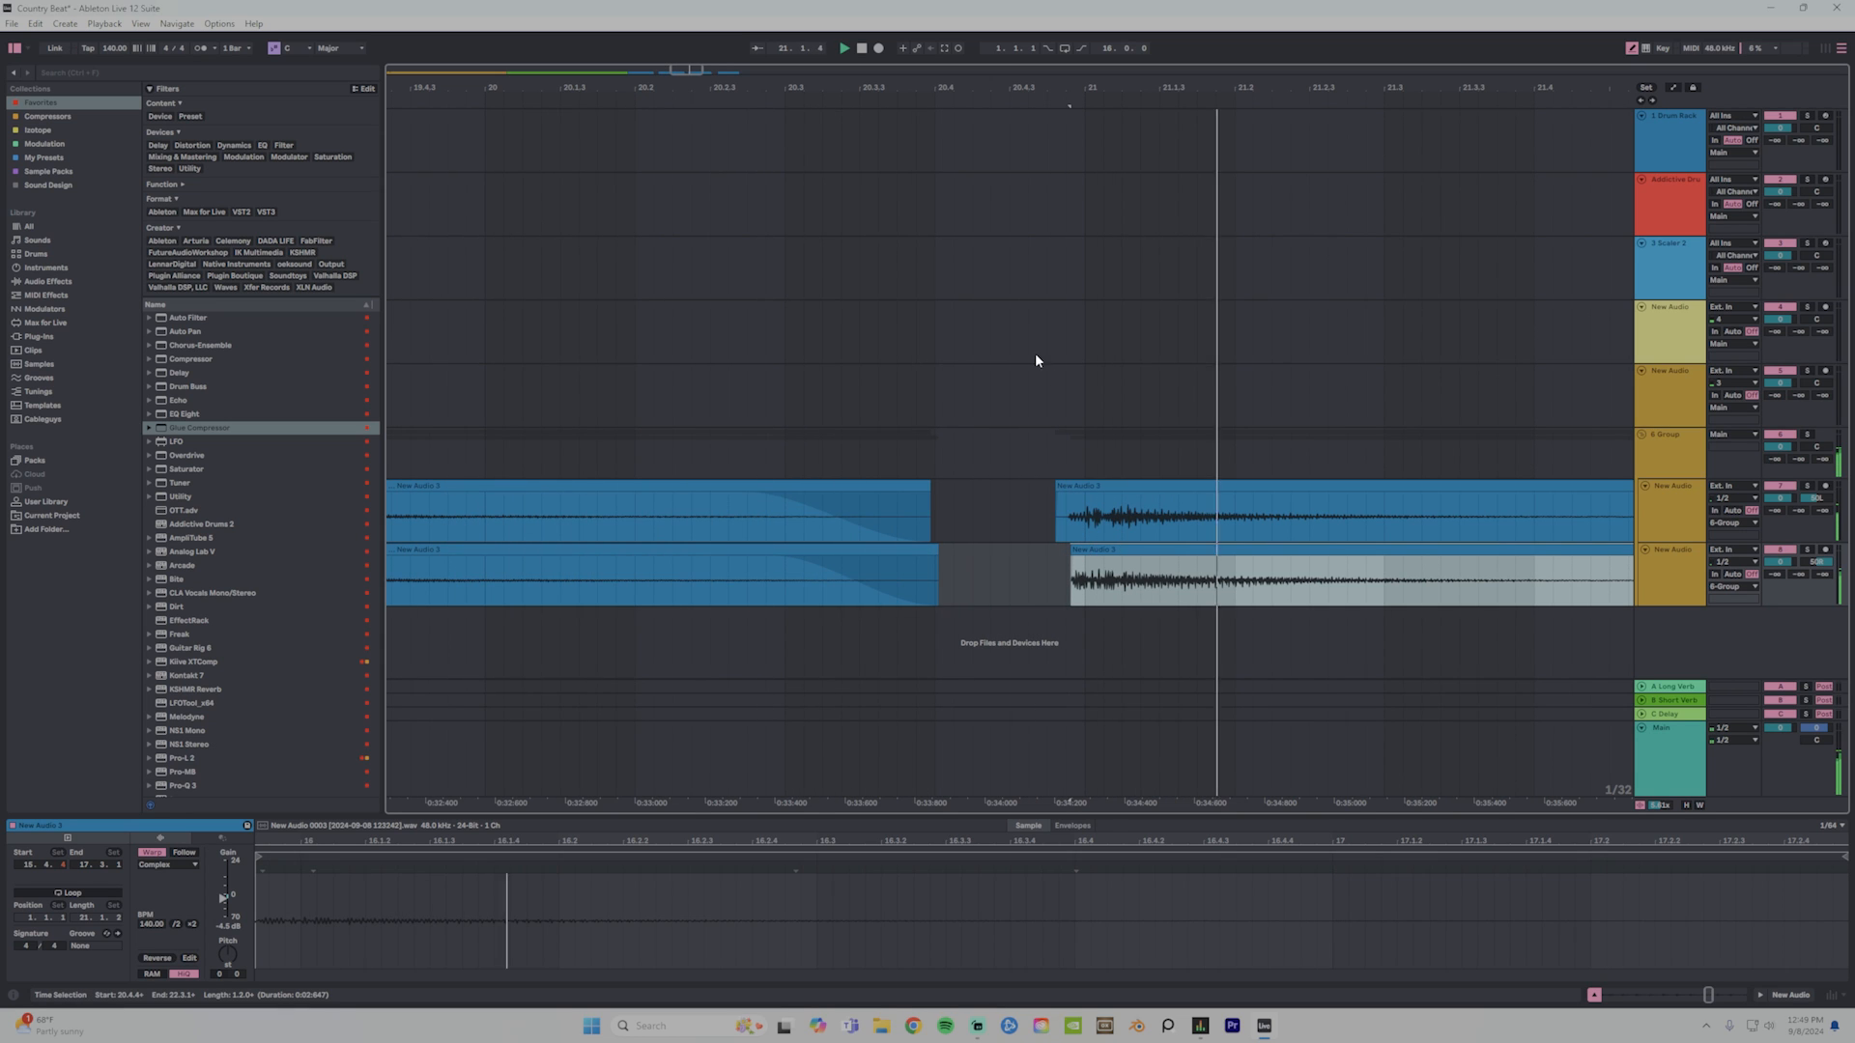
pyautogui.moveTo(974, 90); pyautogui.dragTo(959, 84)
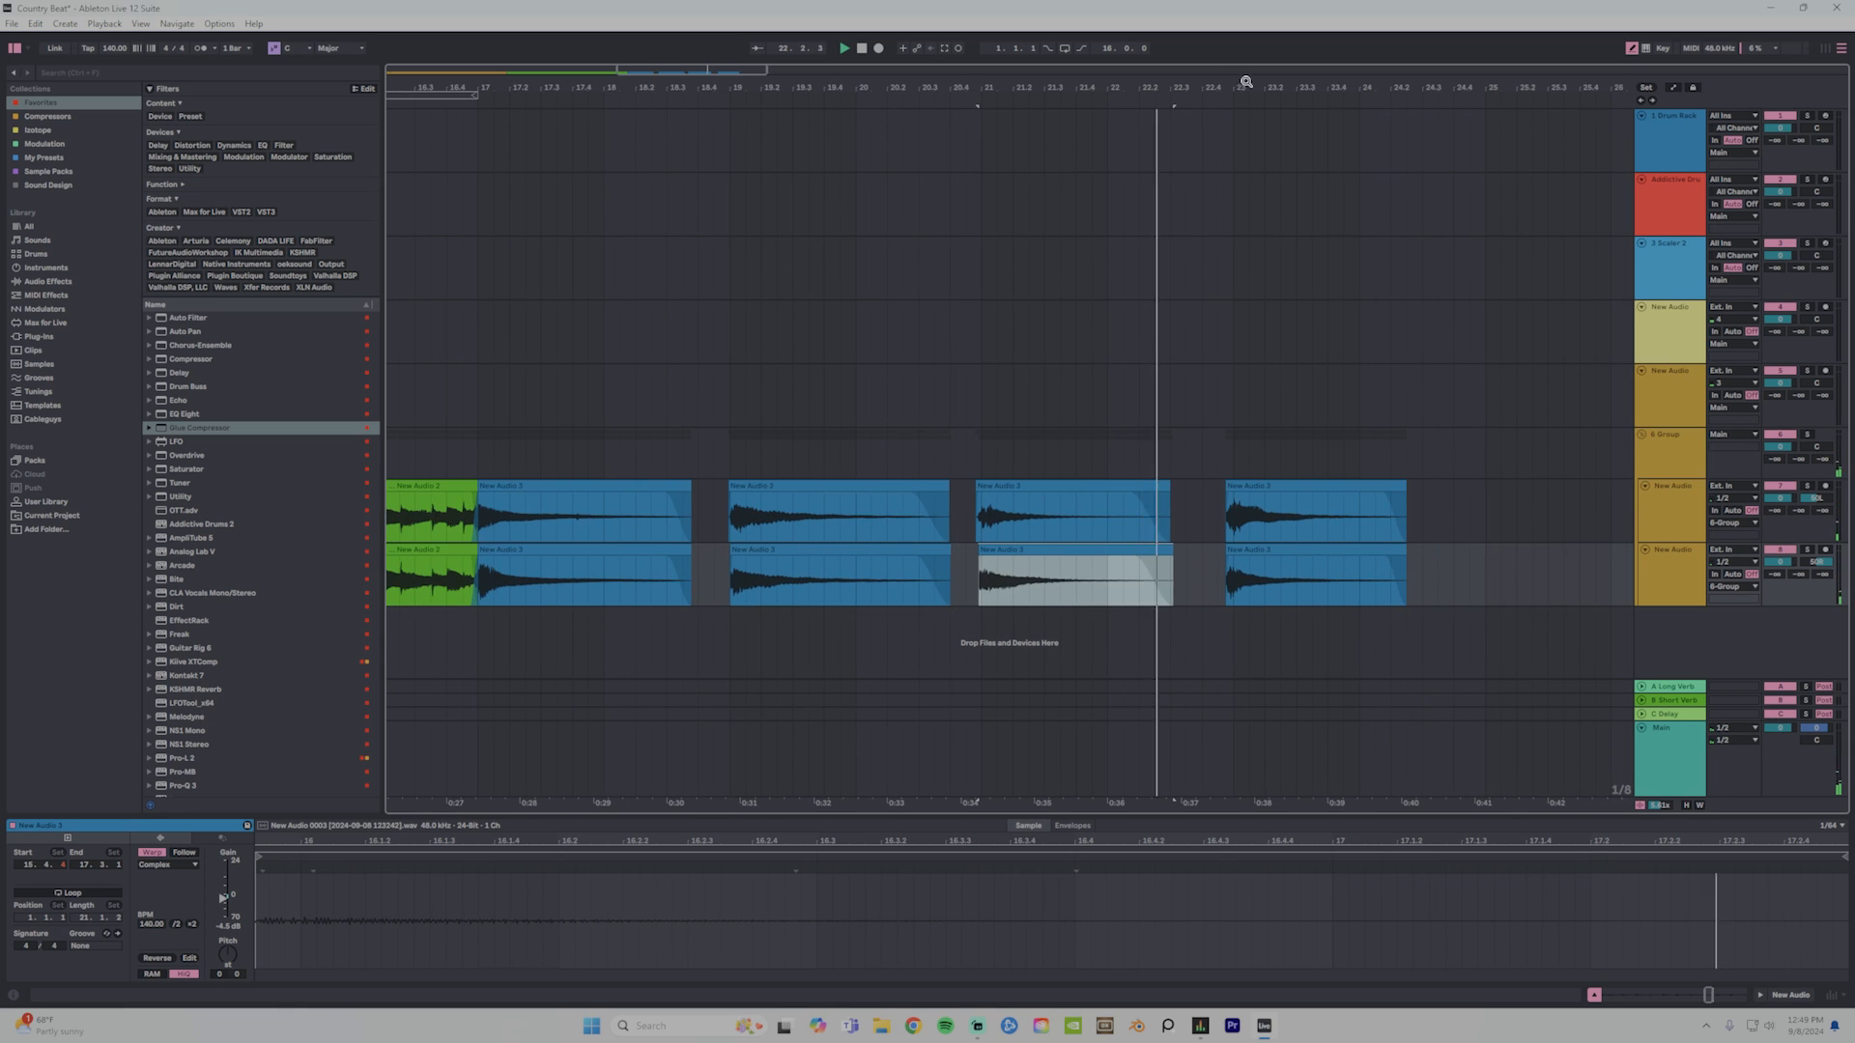
pyautogui.moveTo(1261, 83)
pyautogui.mouseDown()
pyautogui.moveTo(1261, 165)
pyautogui.moveTo(1283, 55)
pyautogui.mouseUp()
# Add an EQ Eight after the Glue Compressor on the group track.
pyautogui.click(1656, 449)
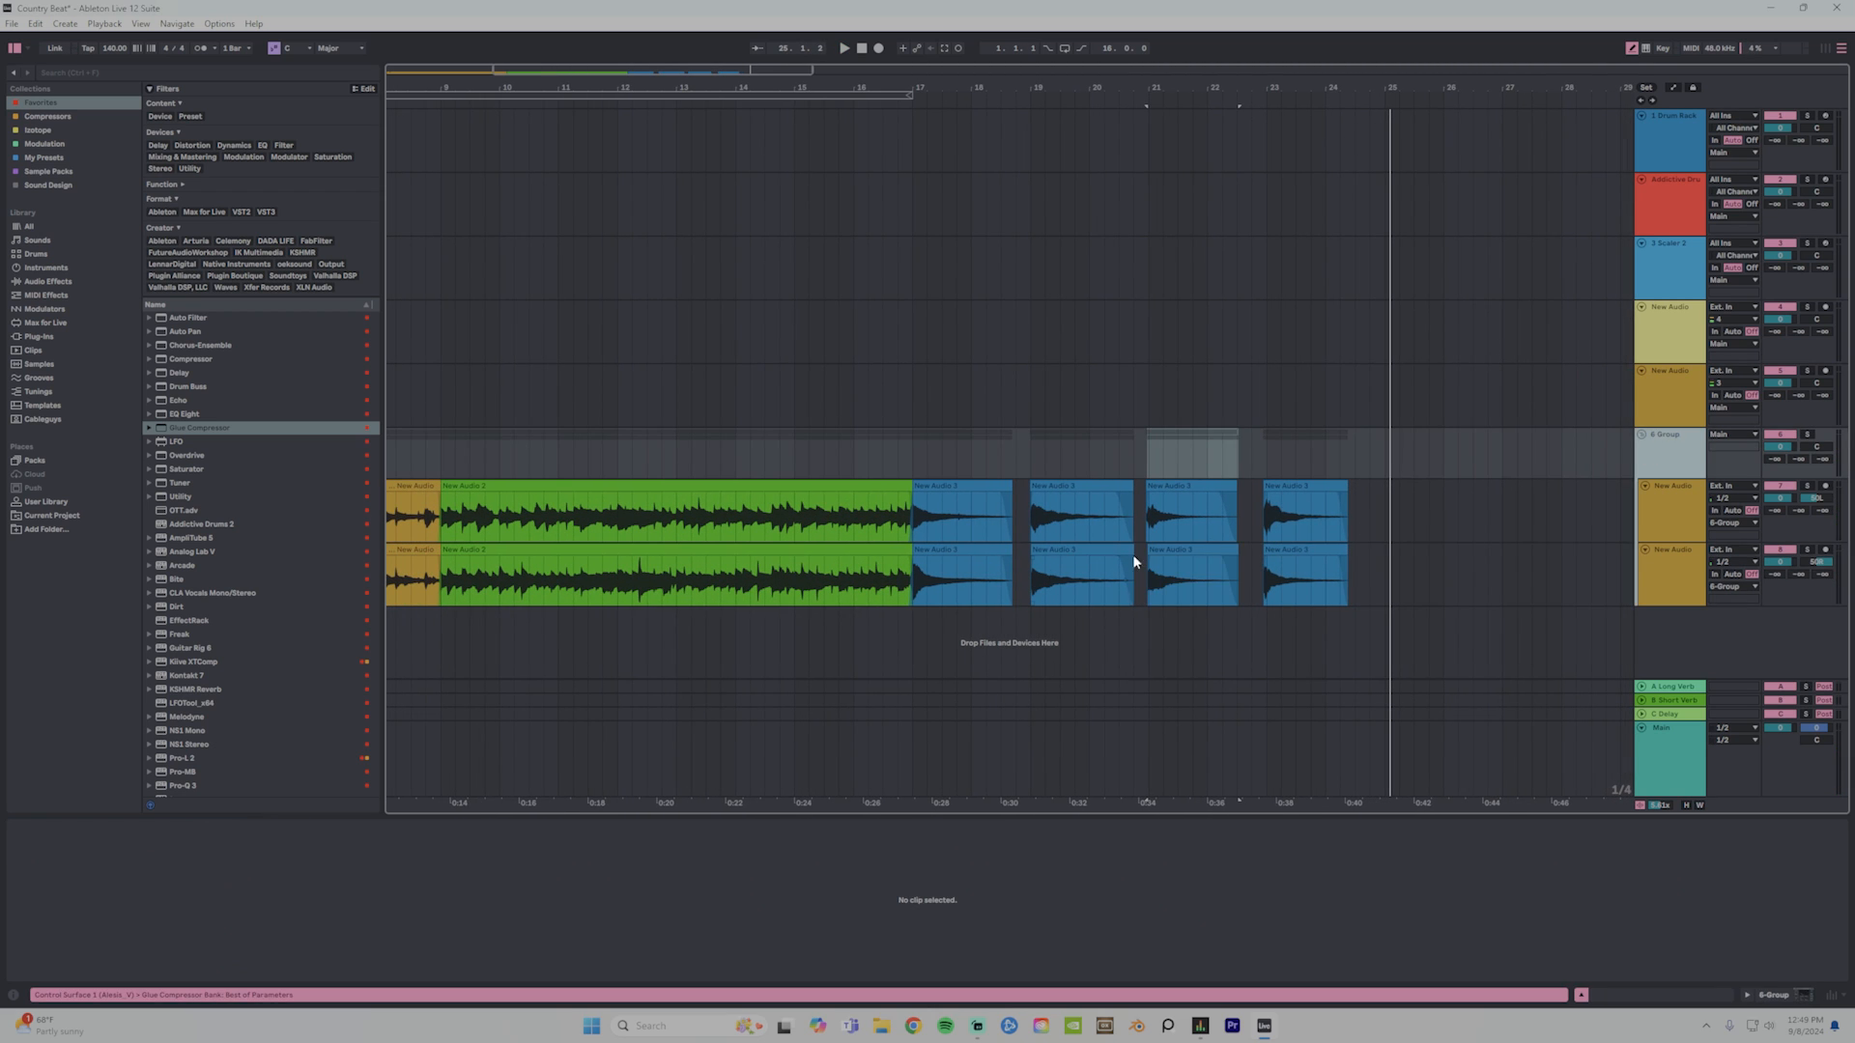
pyautogui.hotkey('shift', 'Tab')
pyautogui.moveTo(183, 414); pyautogui.dragTo(398, 913)
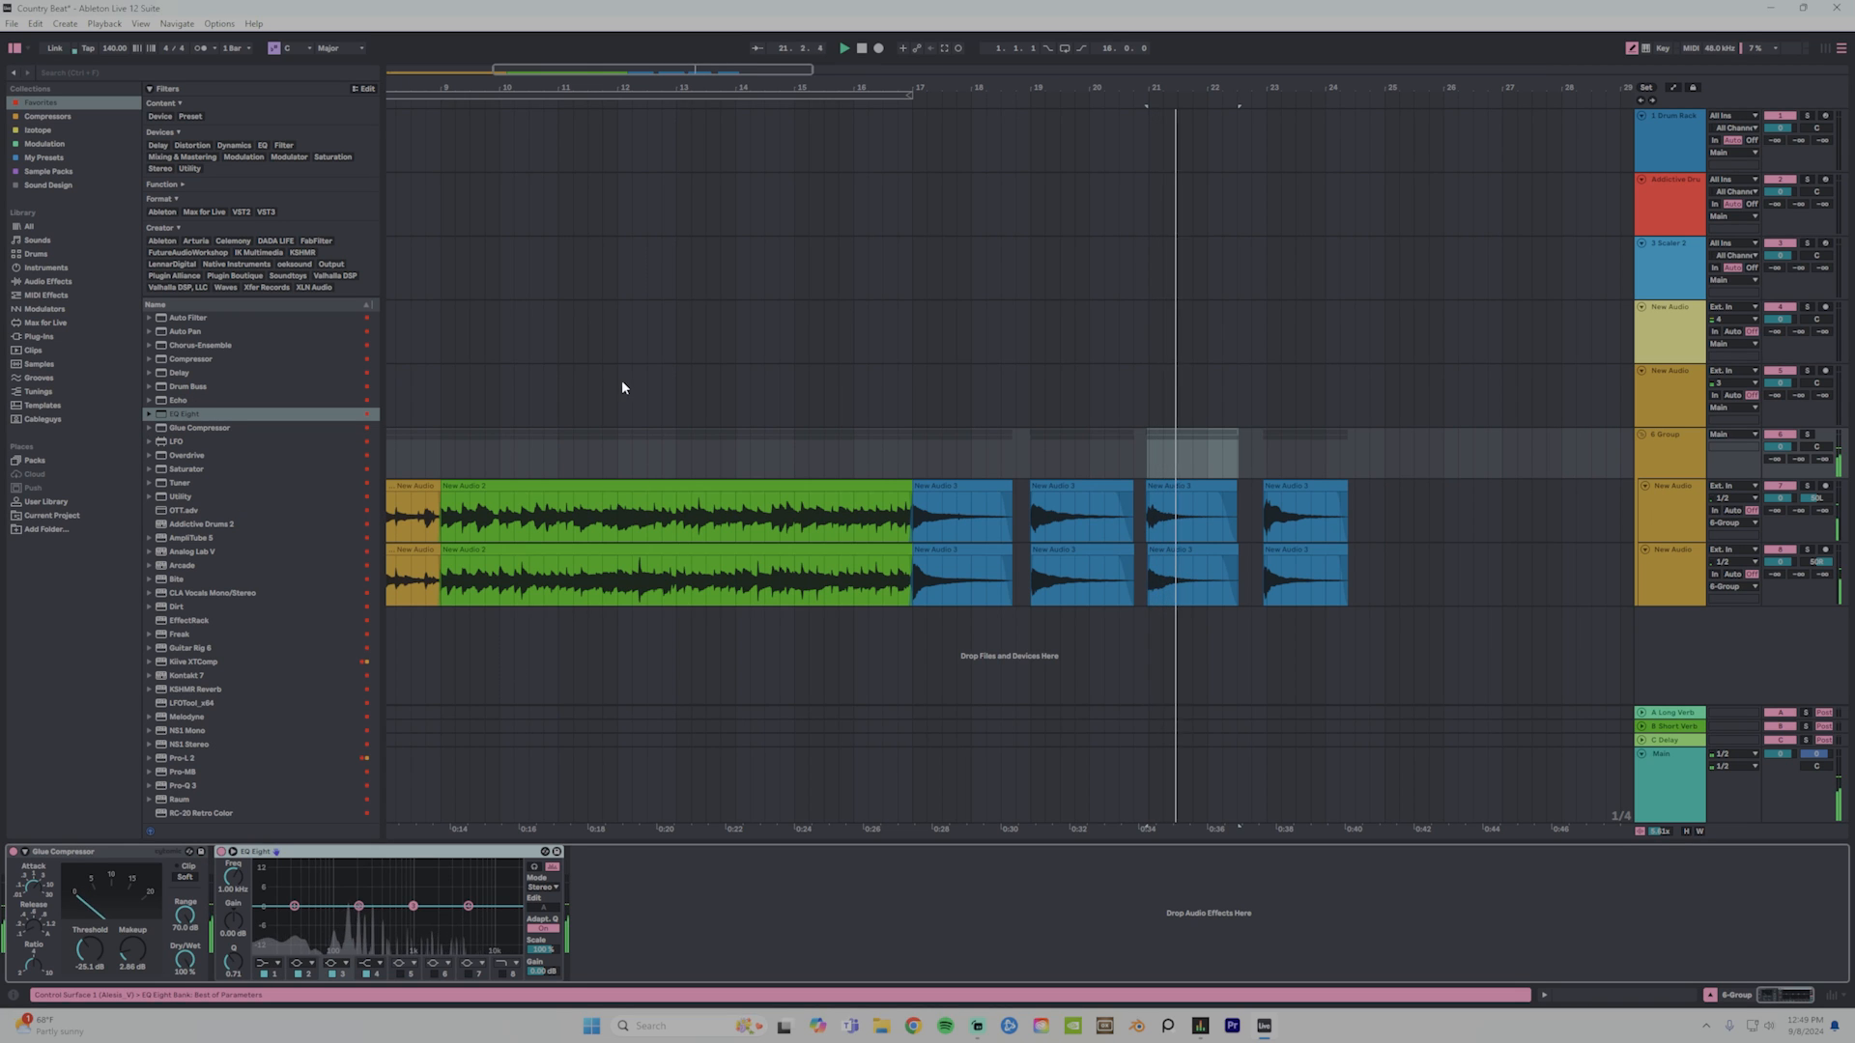
# While playing from 1.1.1, set the group's EQ Eight band 1 to a low cut near 60 Hz and band 4 to about 3 kHz.
pyautogui.moveTo(570, 89); pyautogui.dragTo(750, 43)
pyautogui.click(388, 523)
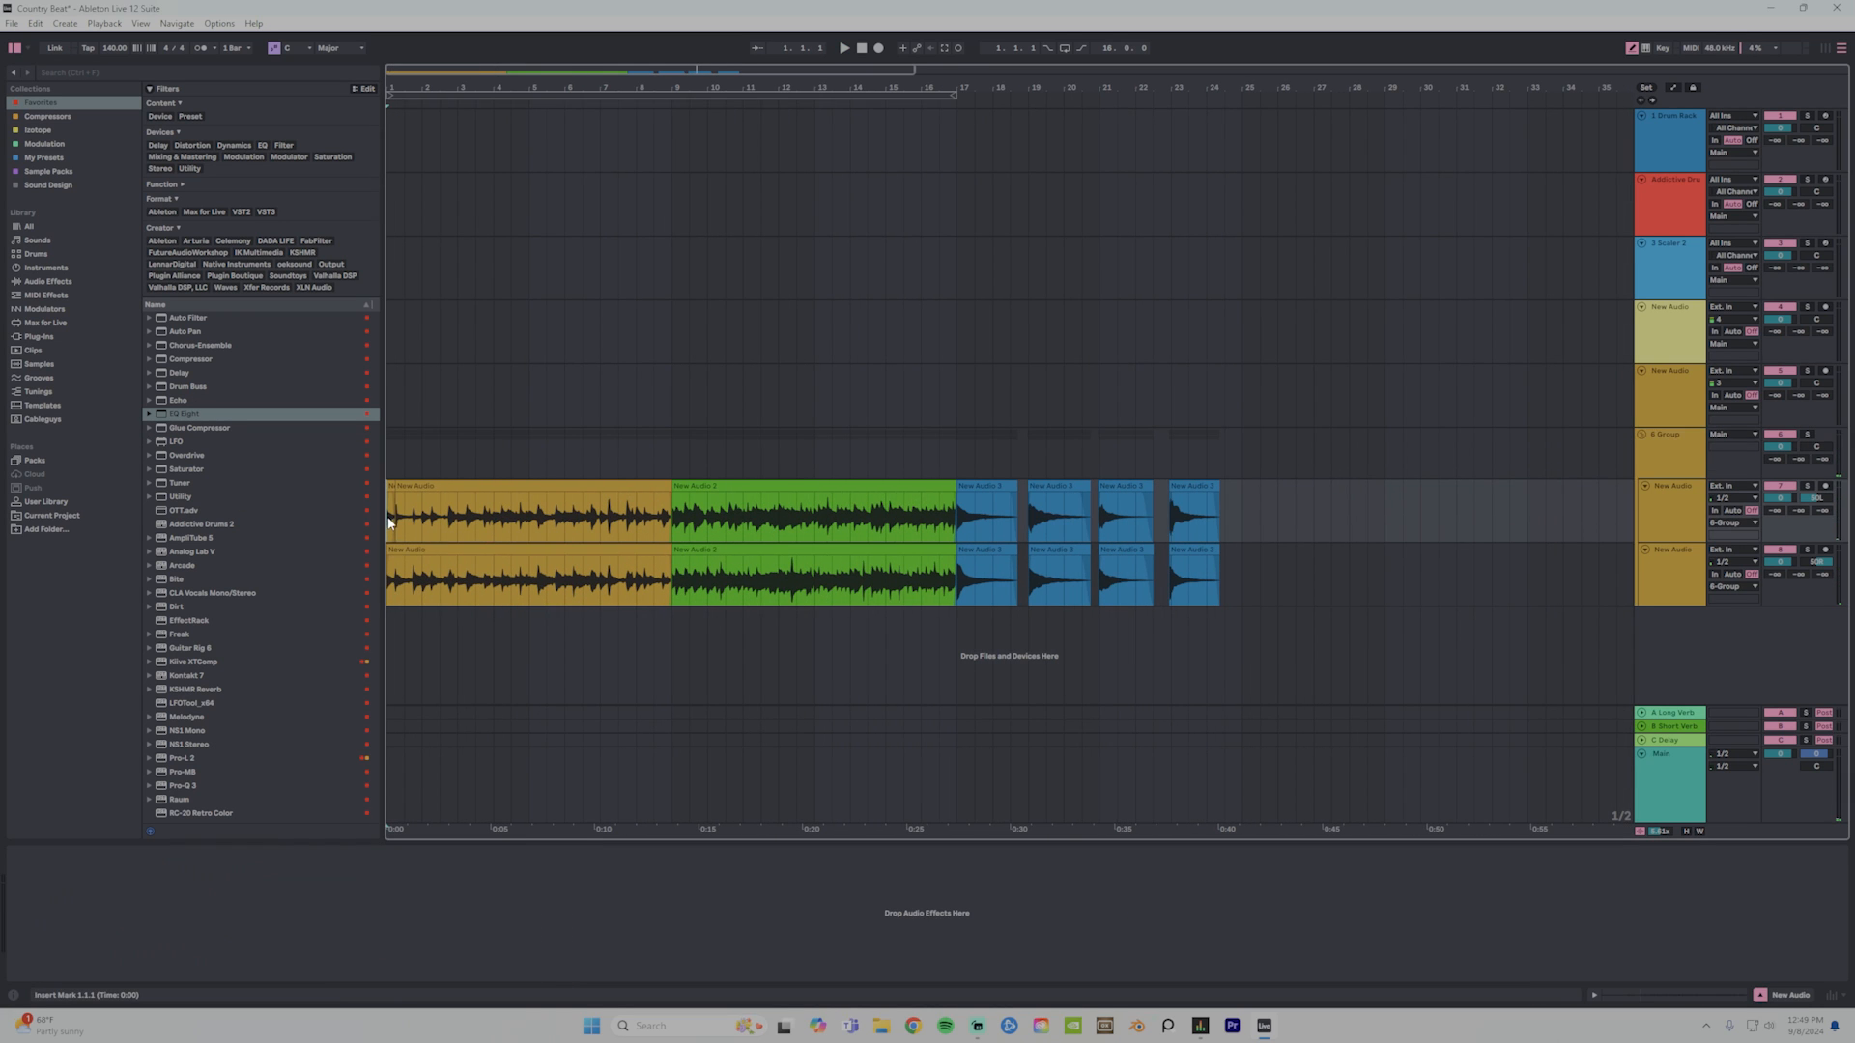
pyautogui.click(1635, 480)
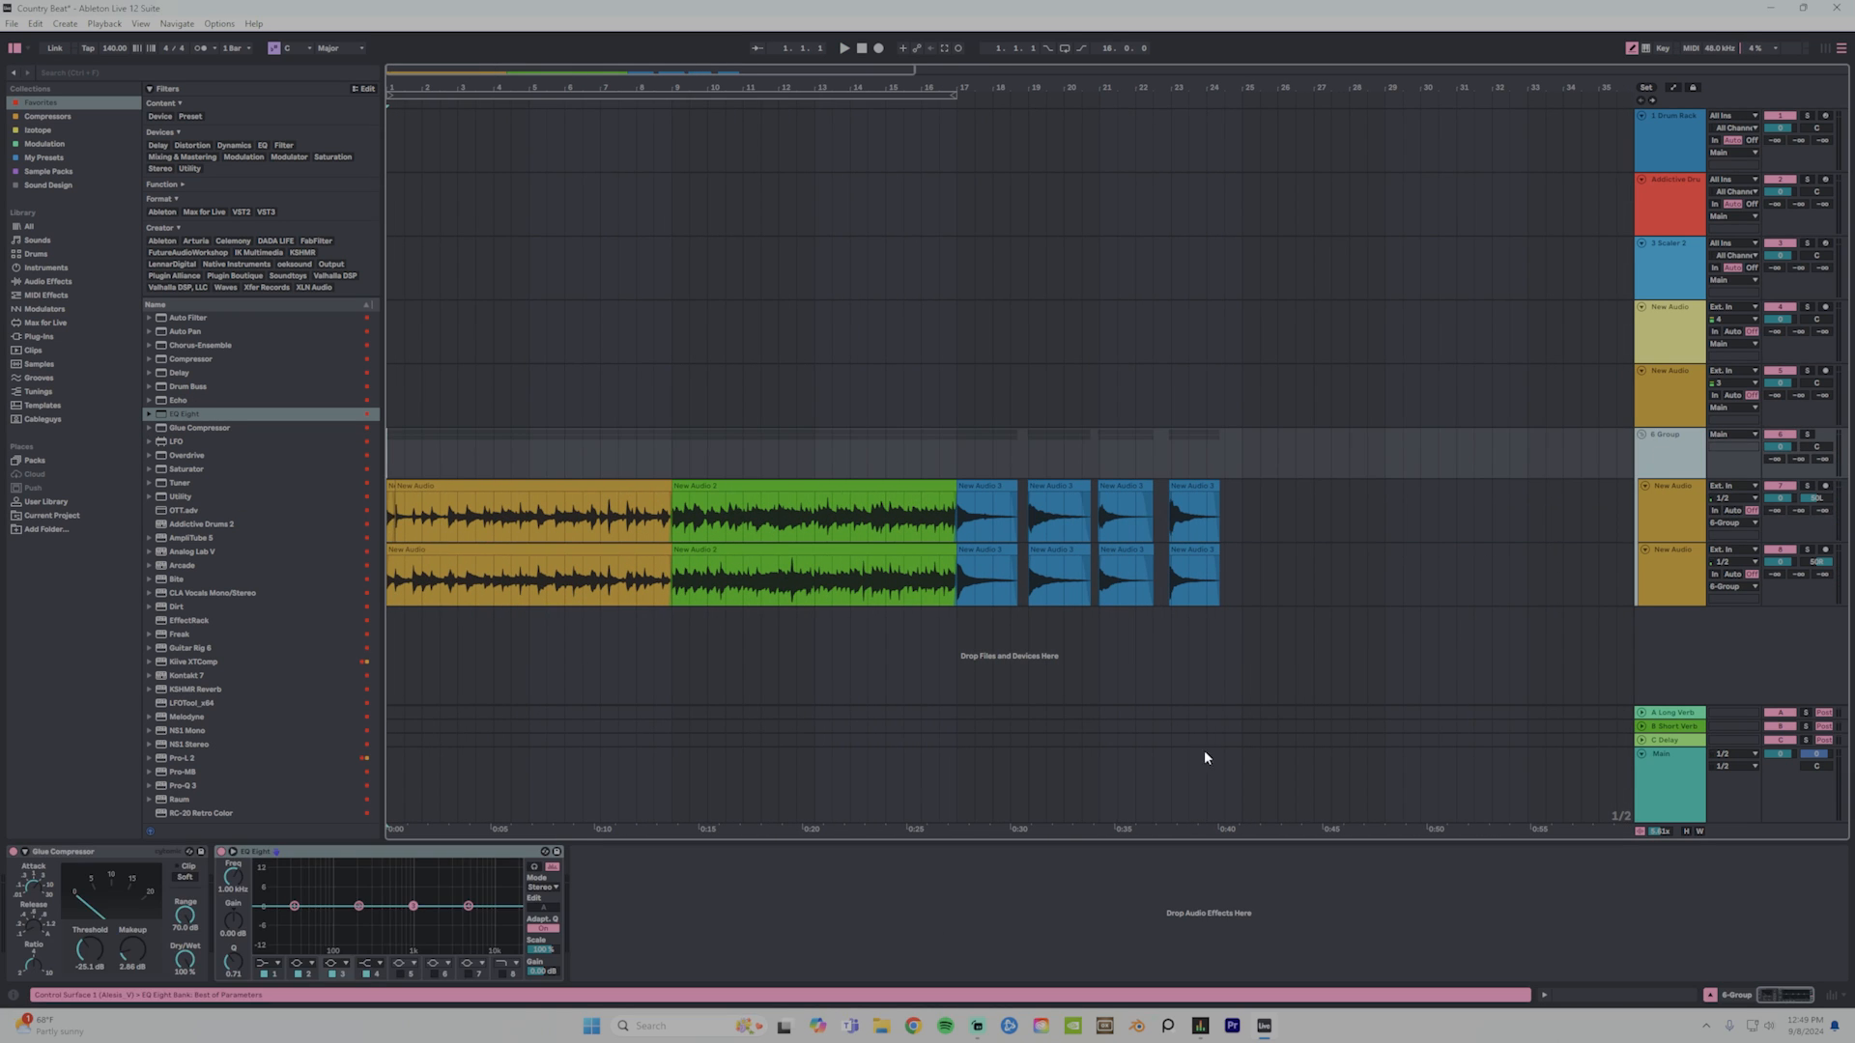
pyautogui.click(270, 963)
pyautogui.click(268, 887)
pyautogui.moveTo(299, 916); pyautogui.dragTo(340, 928)
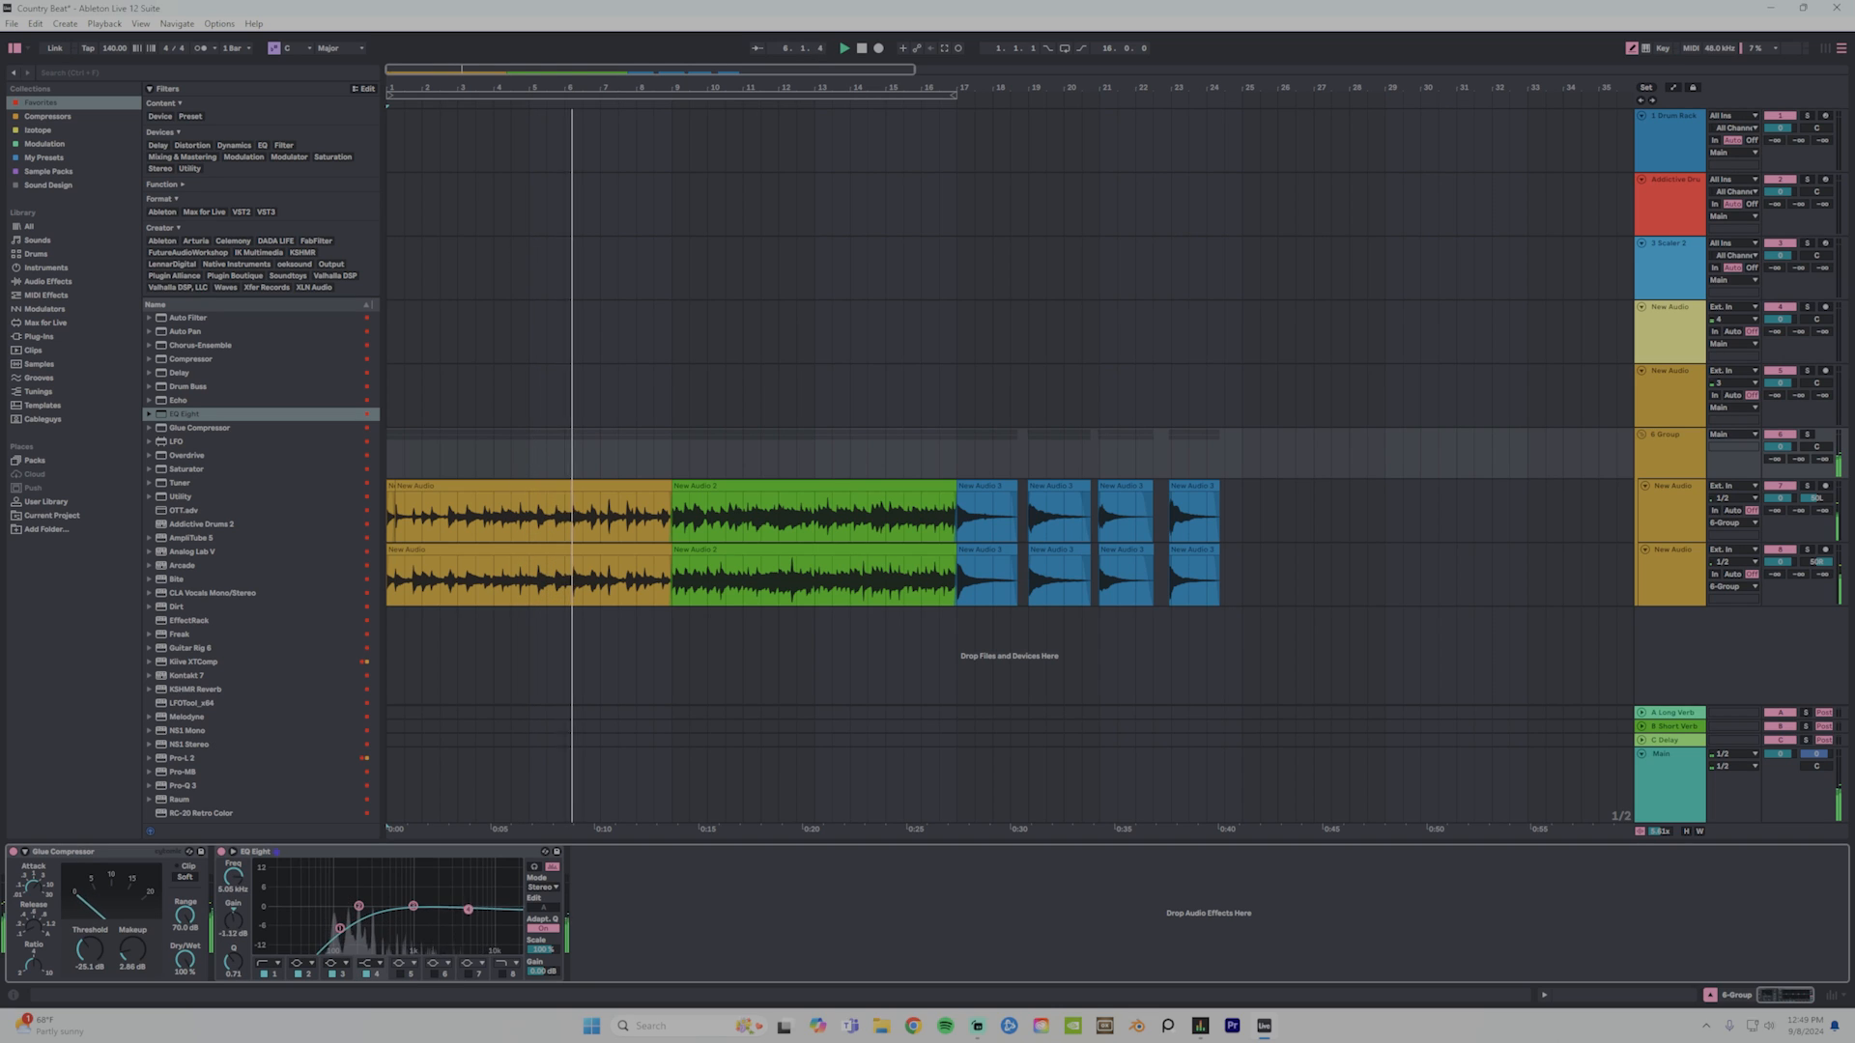
pyautogui.moveTo(468, 909); pyautogui.dragTo(452, 908)
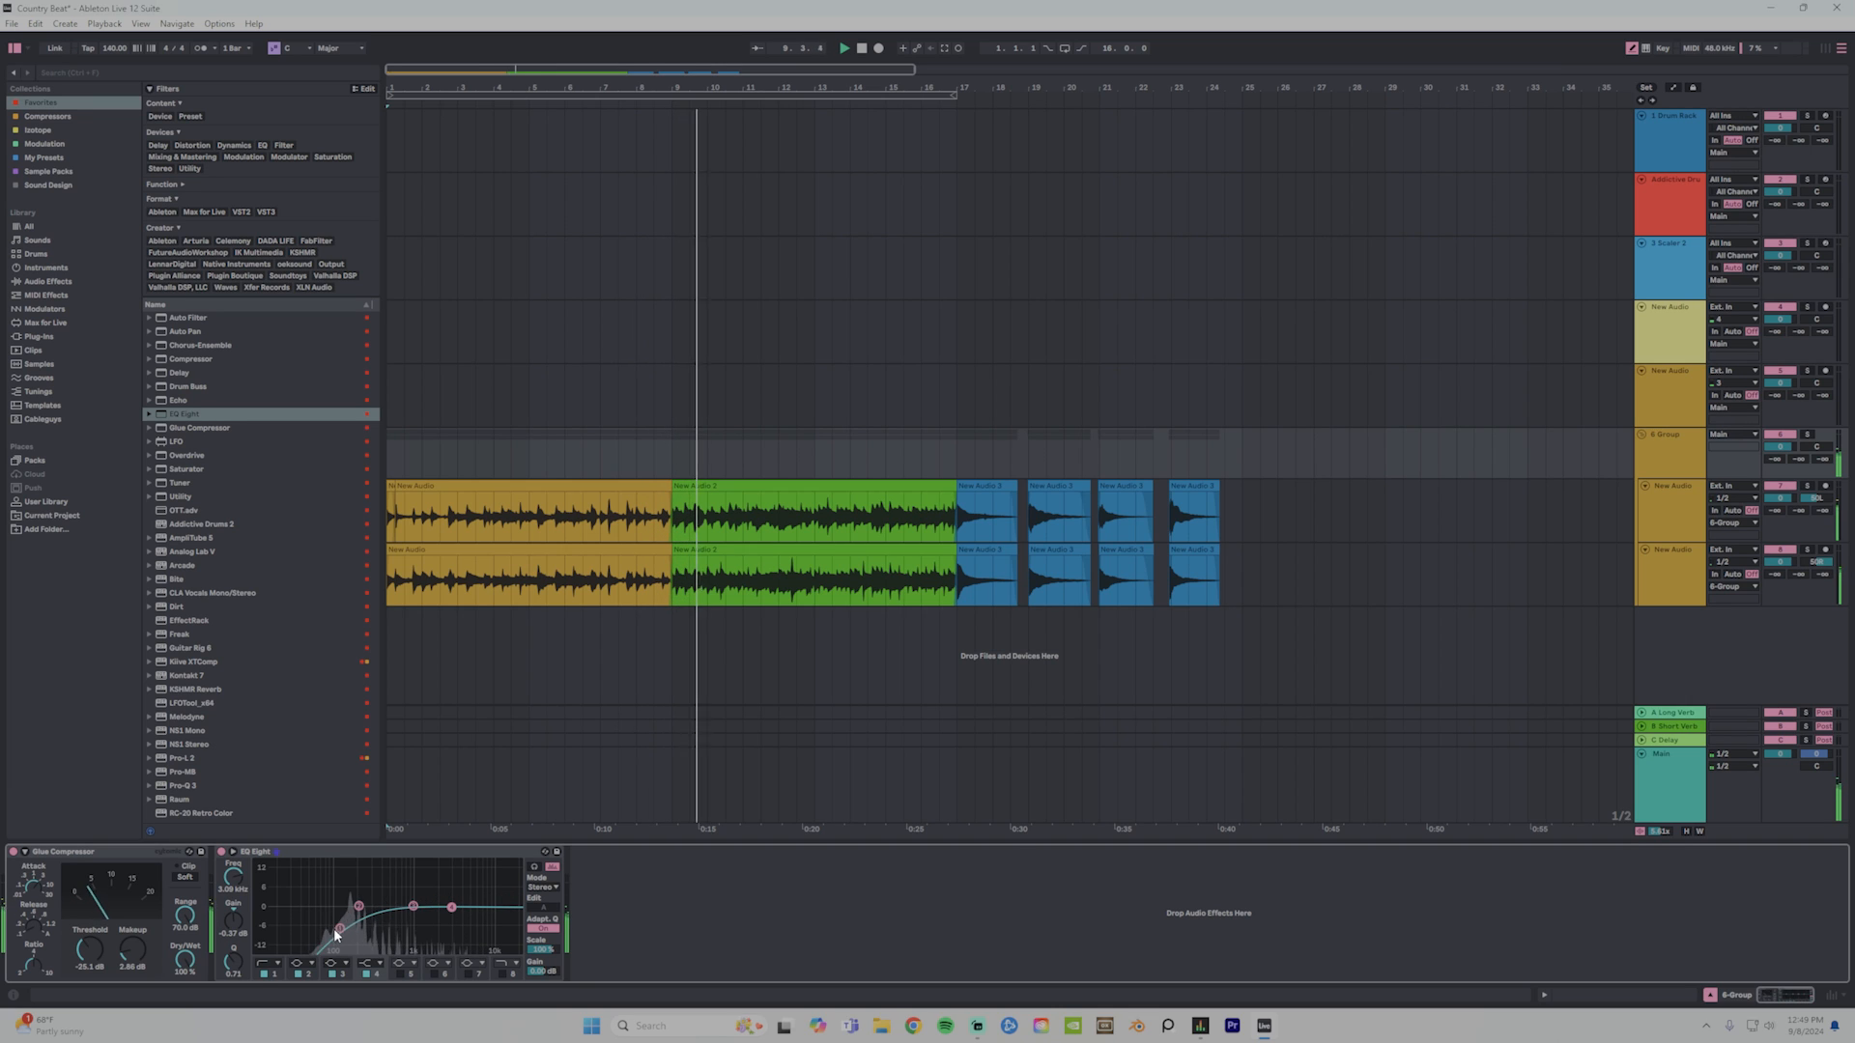
pyautogui.moveTo(340, 928); pyautogui.dragTo(319, 930)
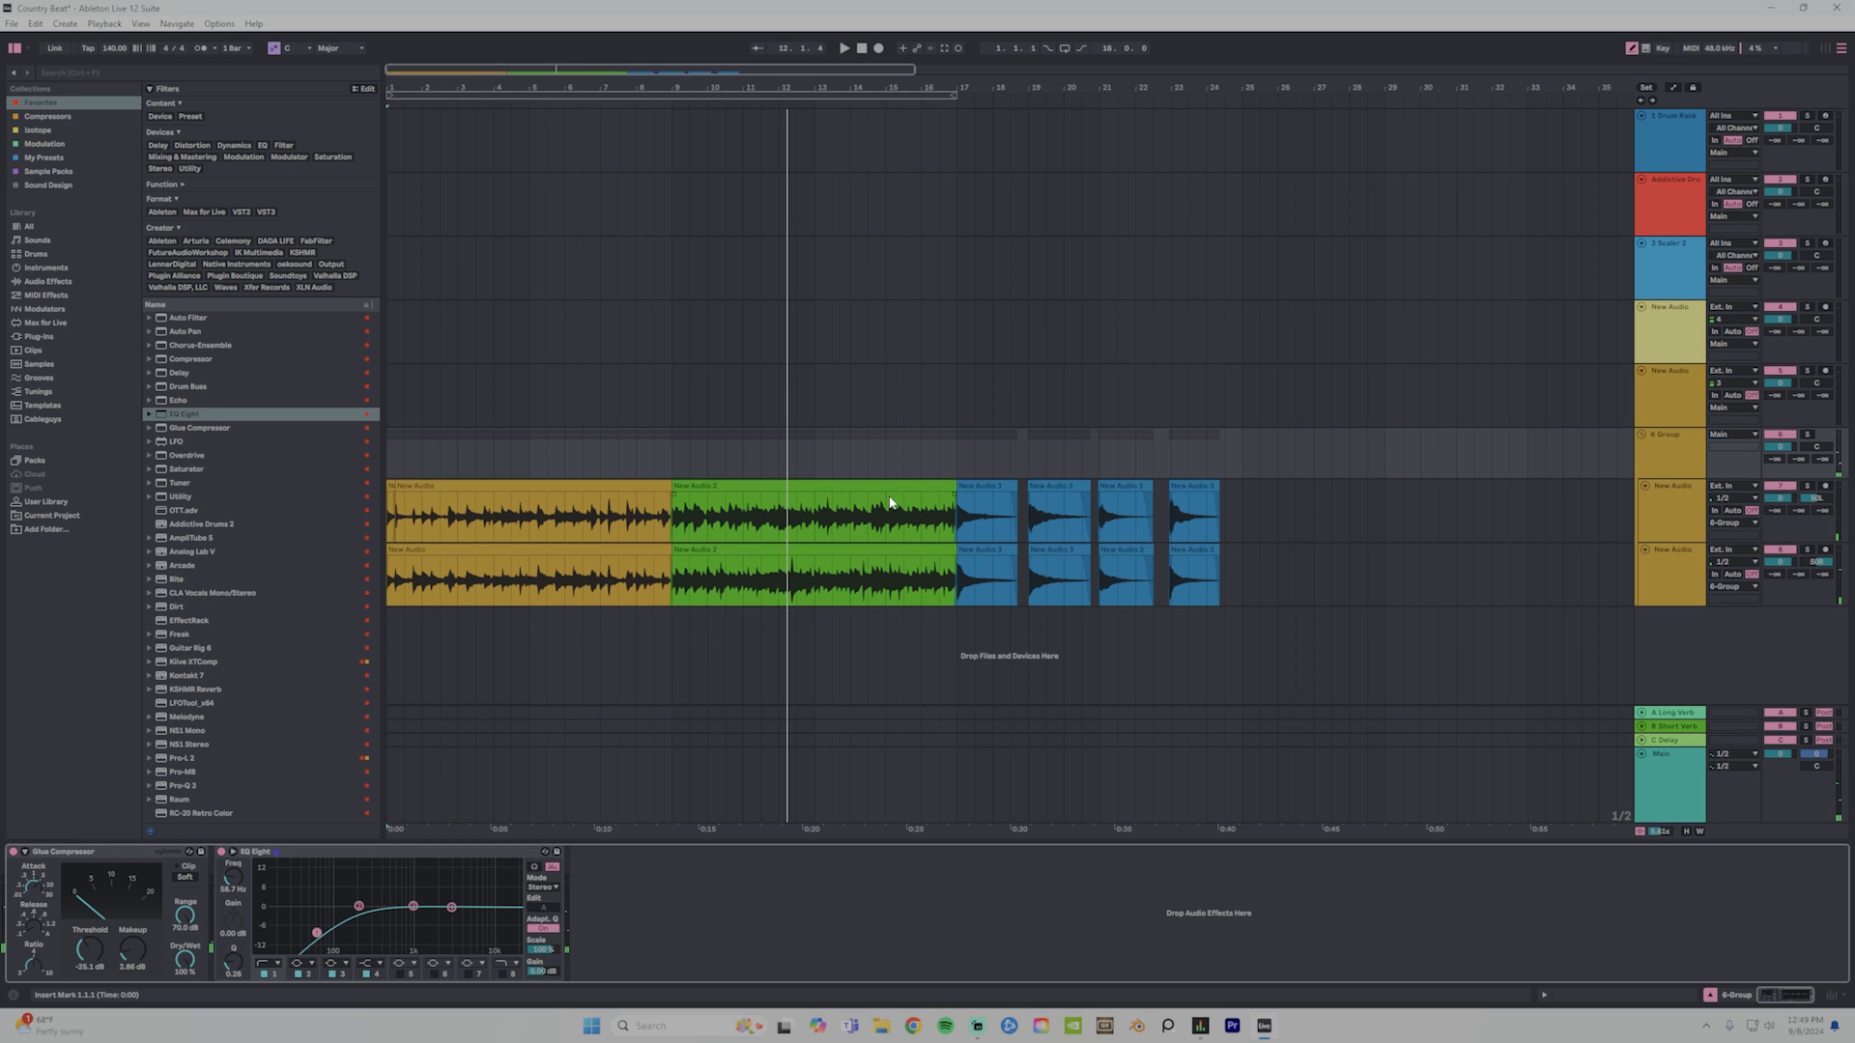
# Select the group track and shorten the loop region so it ends near the end of the yellow clips.
pyautogui.click(1660, 435)
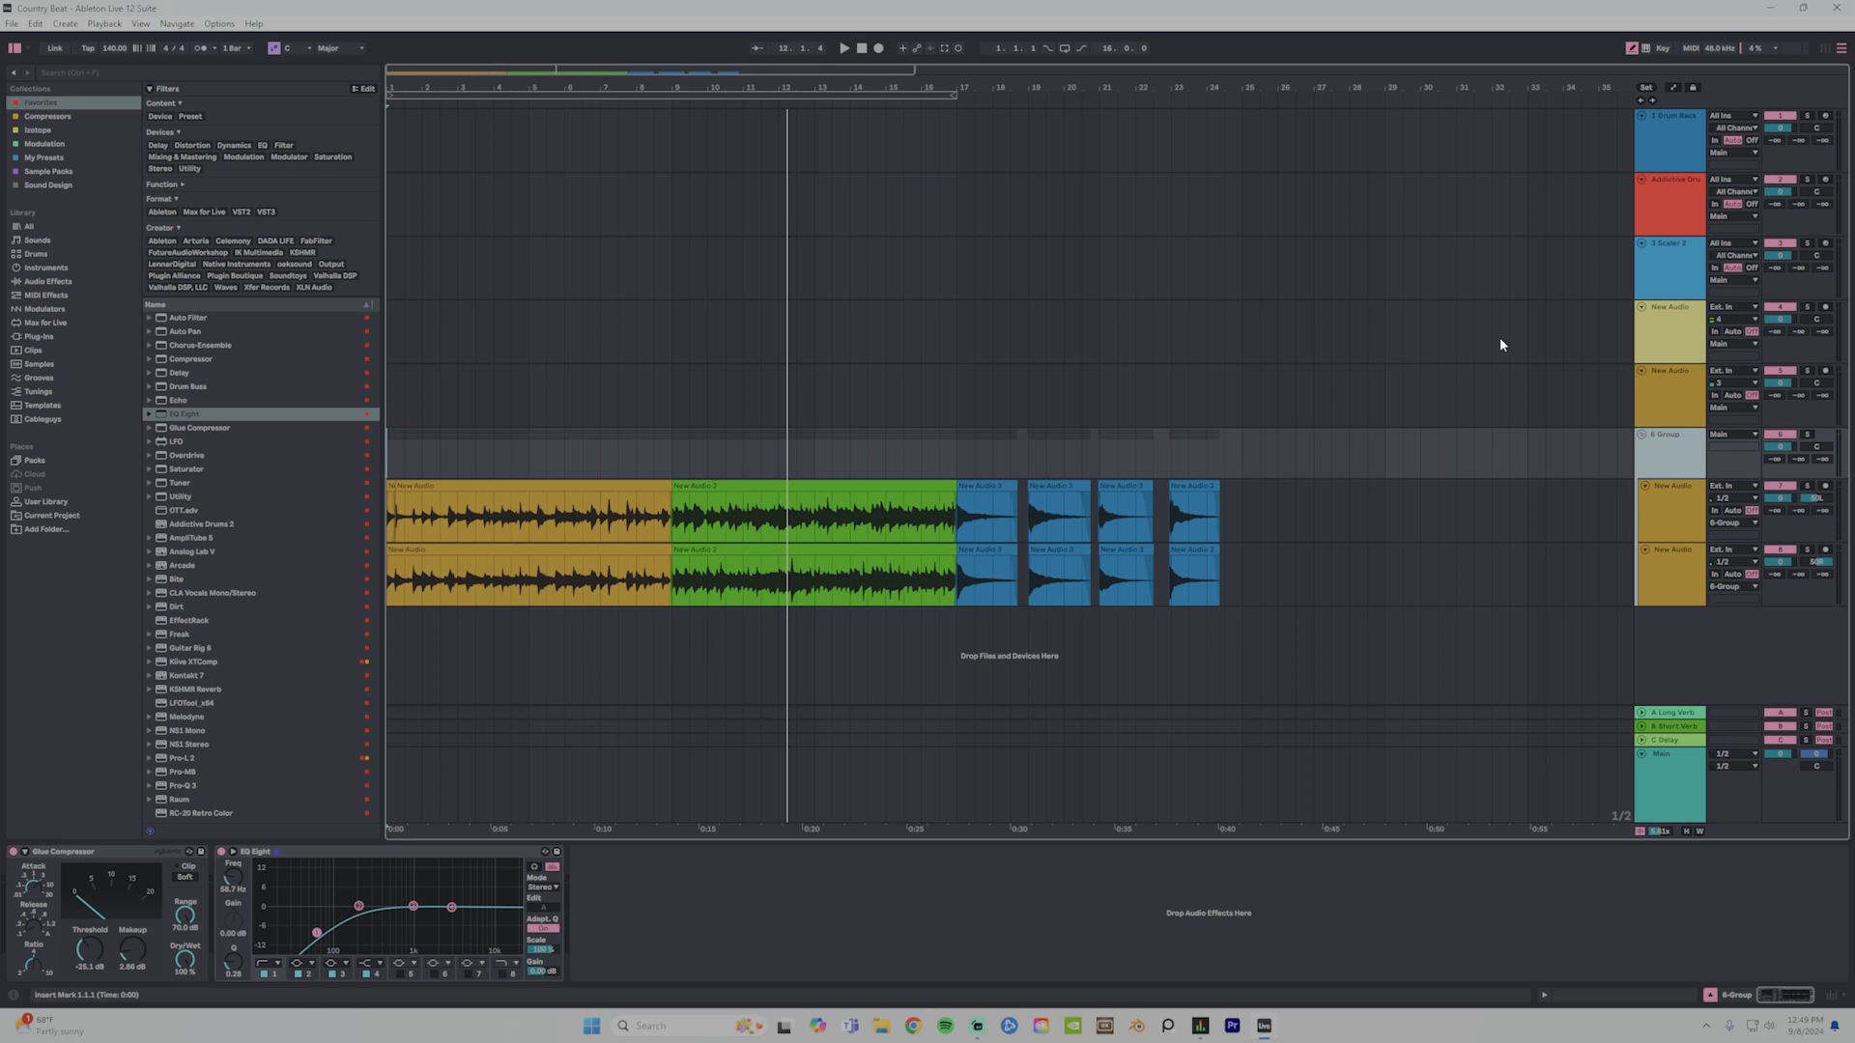
pyautogui.moveTo(952, 95); pyautogui.dragTo(652, 95)
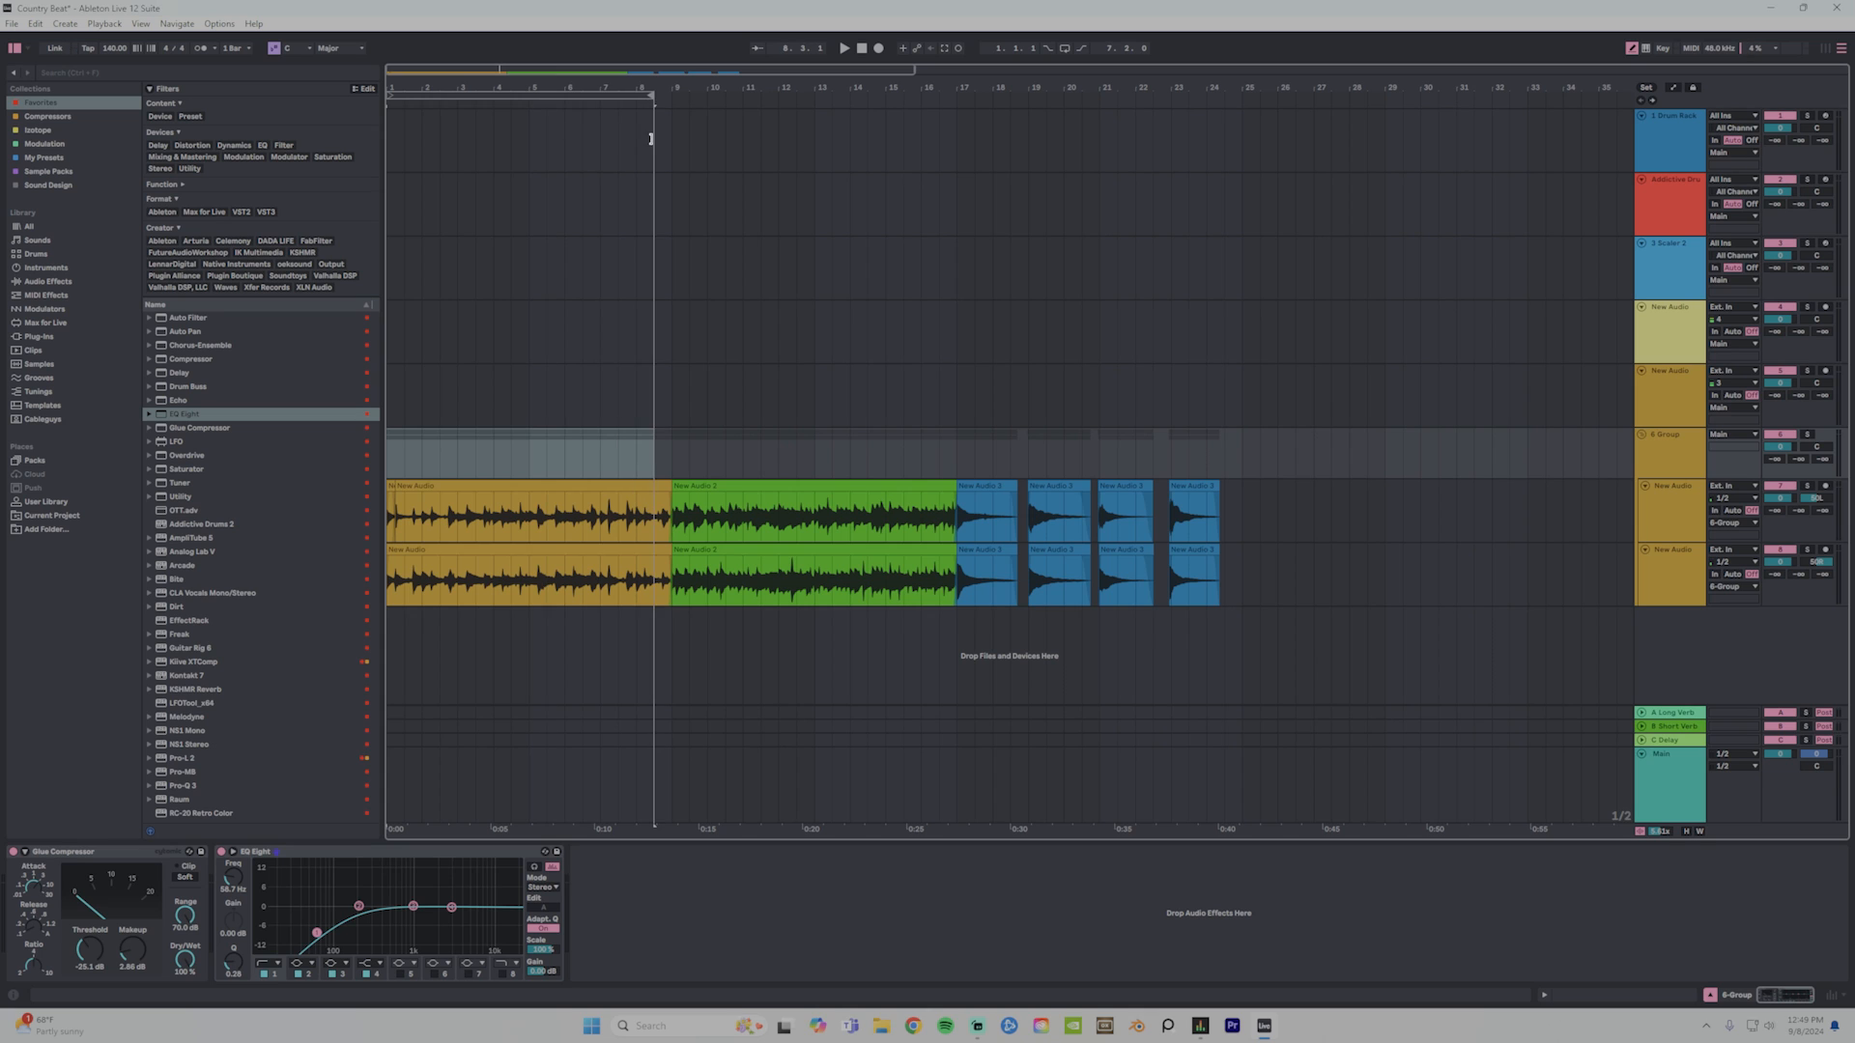